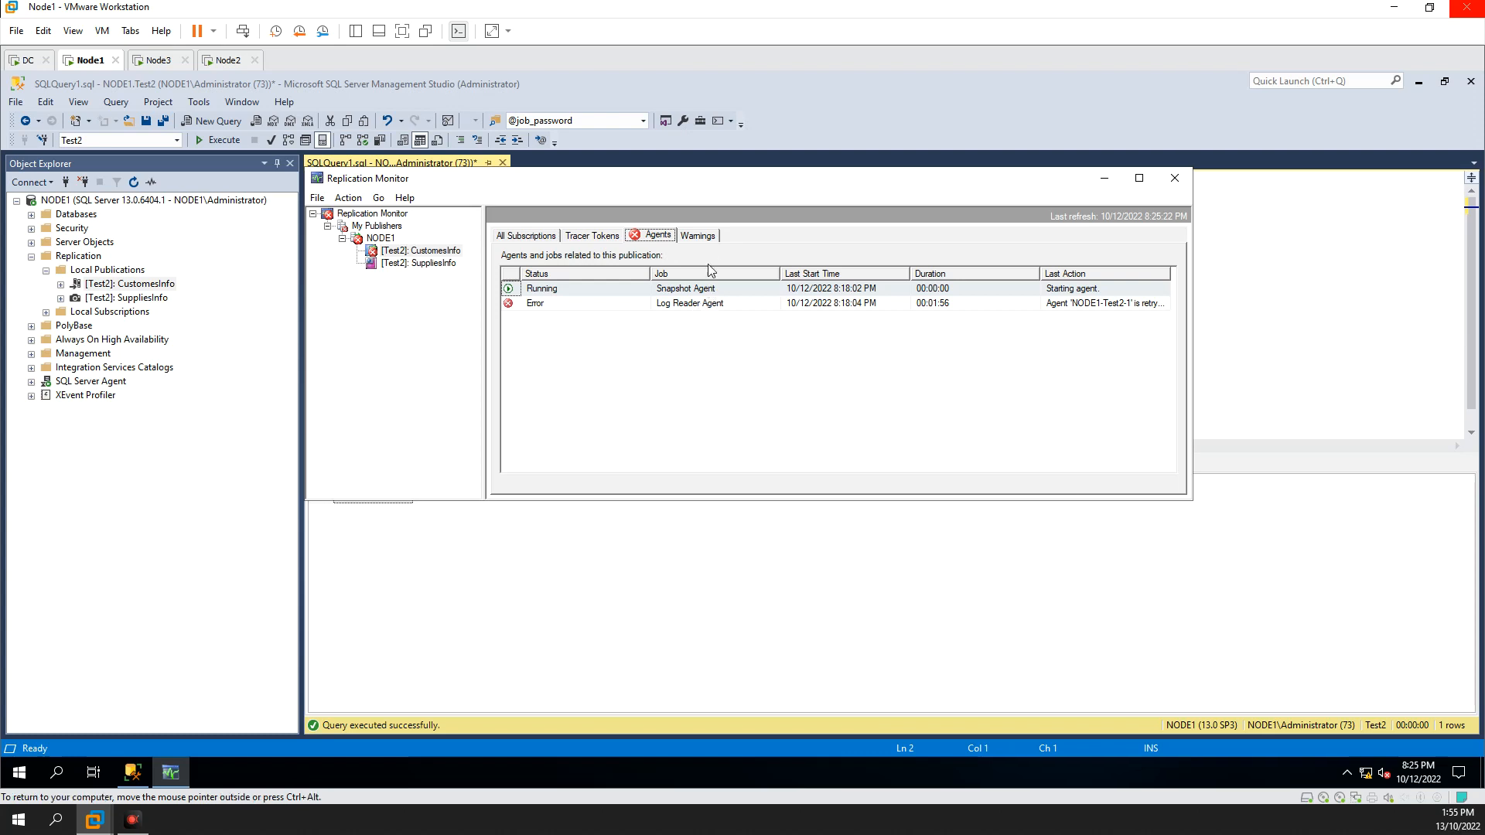
# Step: Review the Snapshot Agent and Log Reader Agent jobs of the CustomesInfo publication, and close Replication Monitor
pyautogui.moveTo(740, 187); pyautogui.dragTo(744, 188)
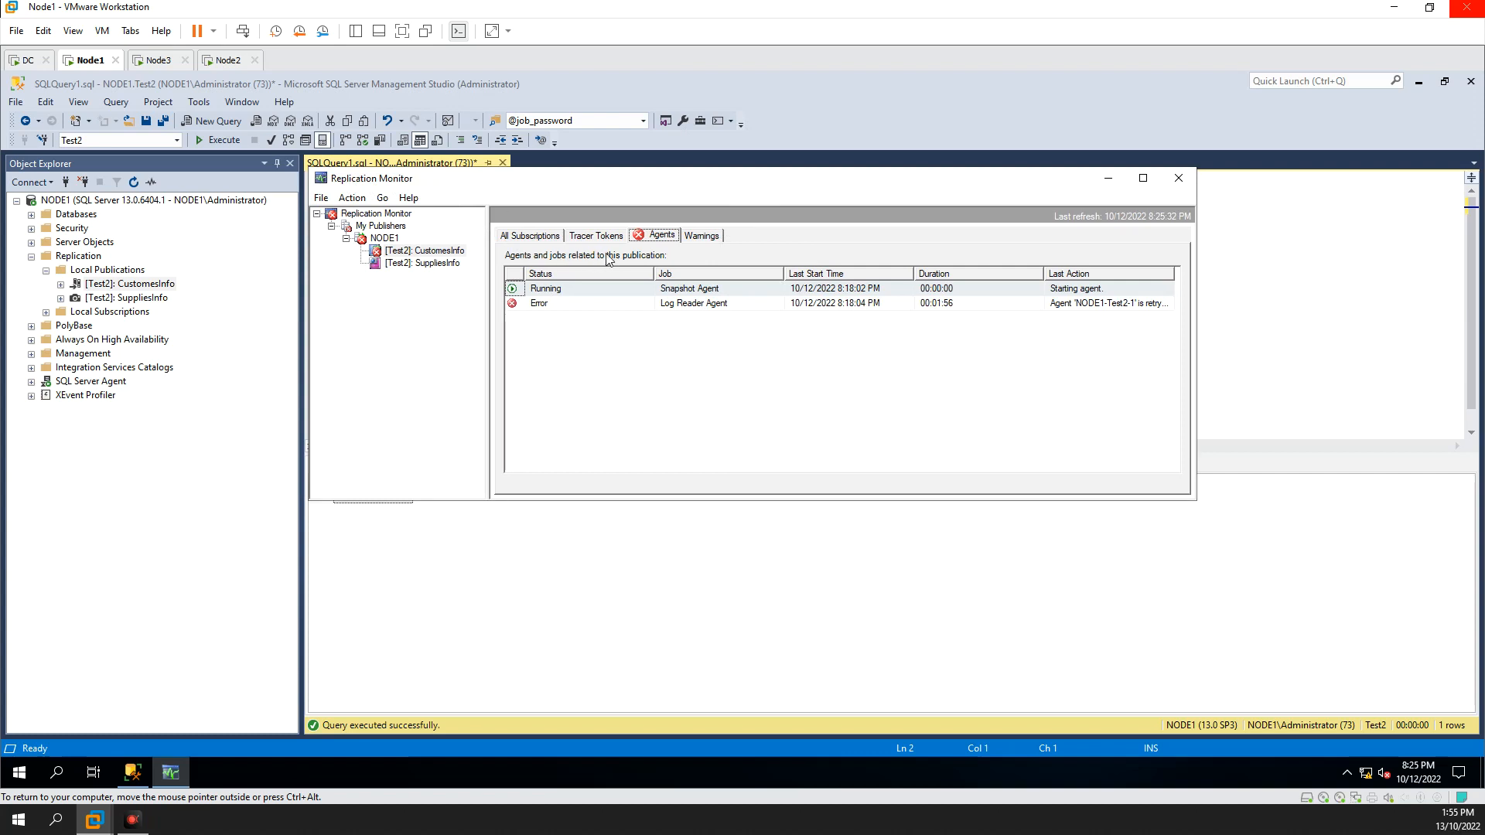
pyautogui.click(681, 291)
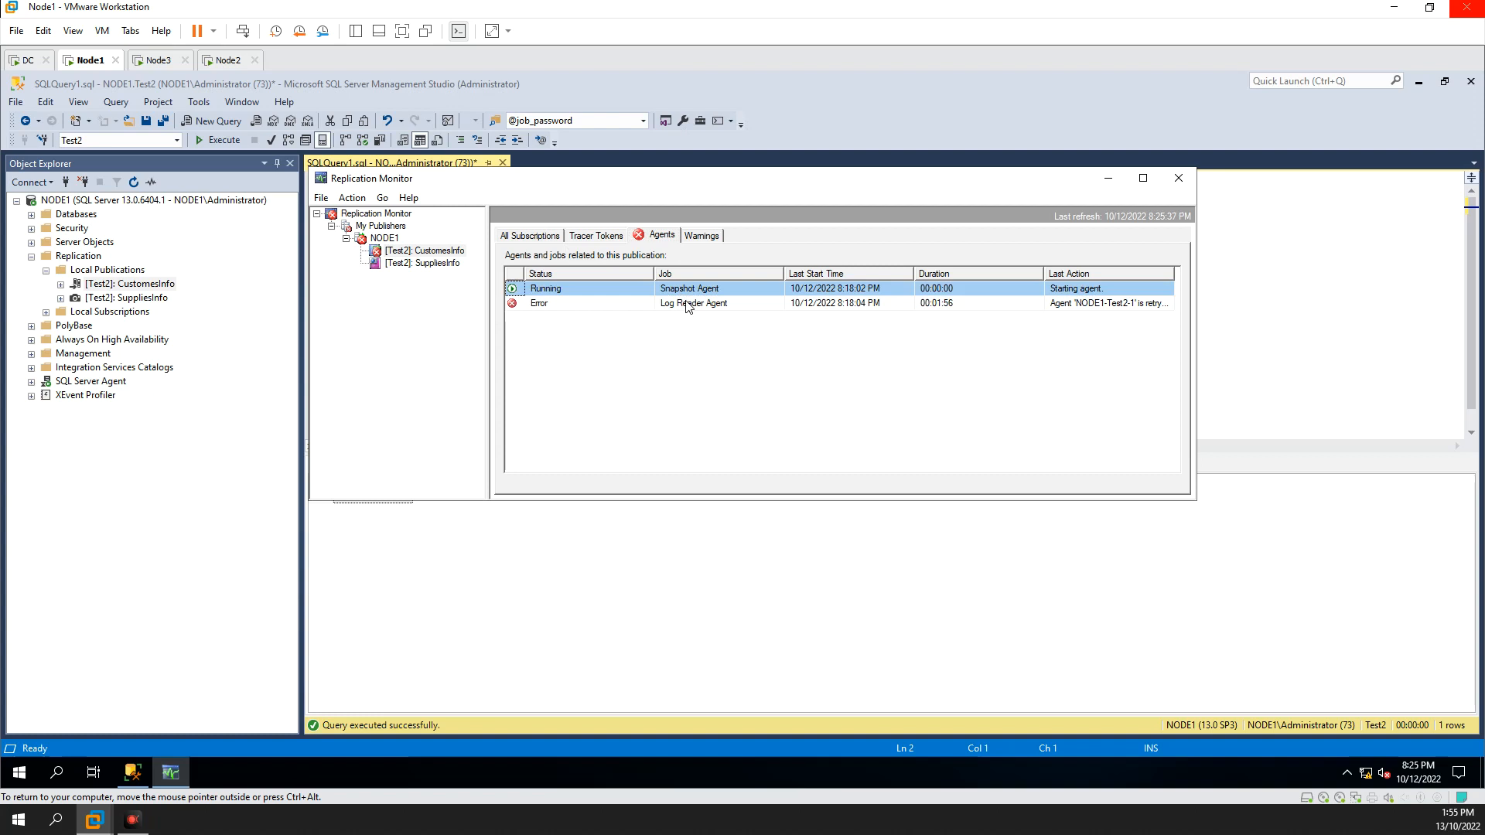
pyautogui.click(688, 307)
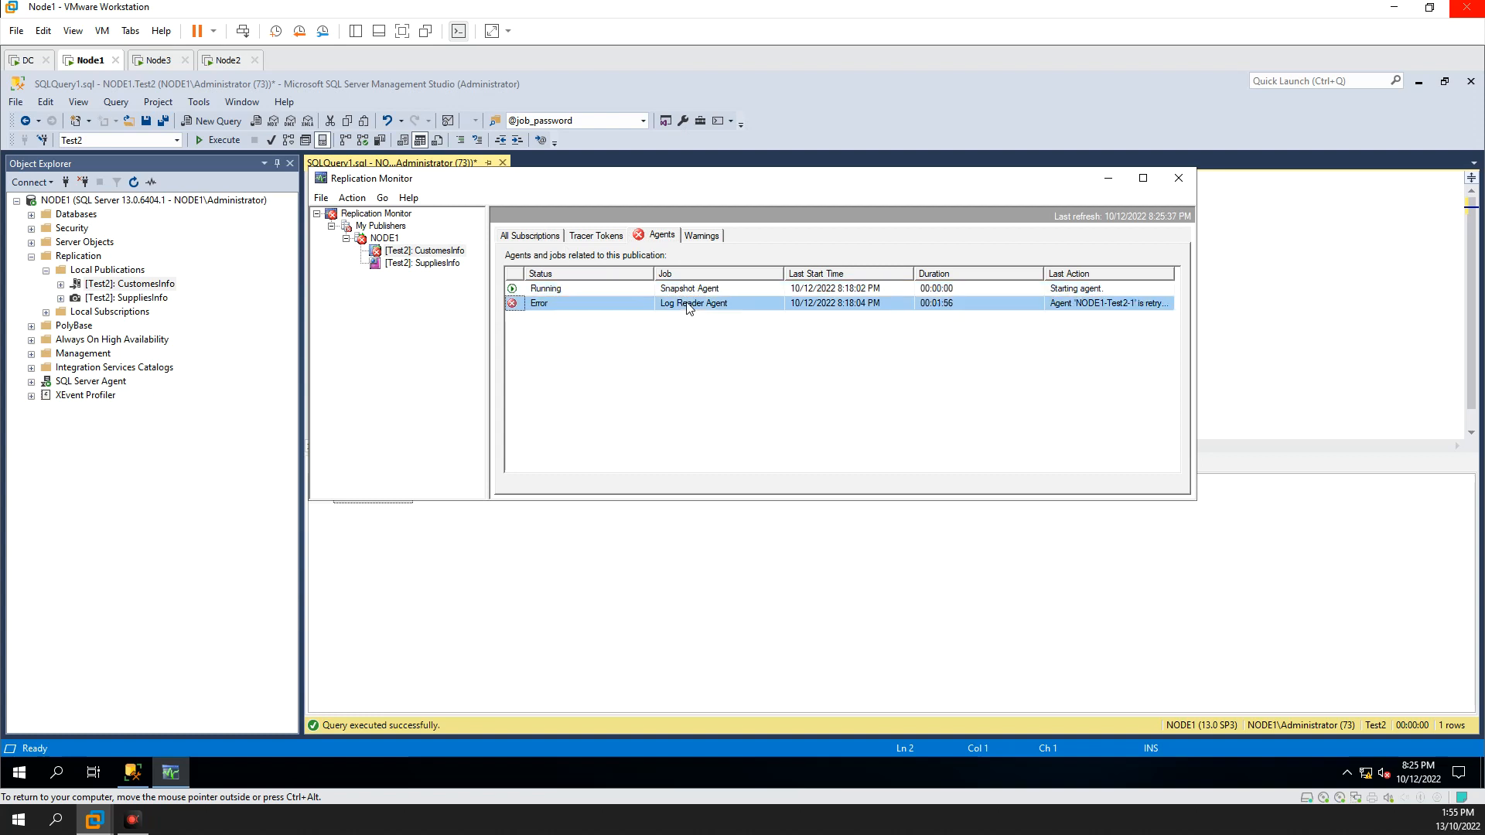
pyautogui.click(575, 291)
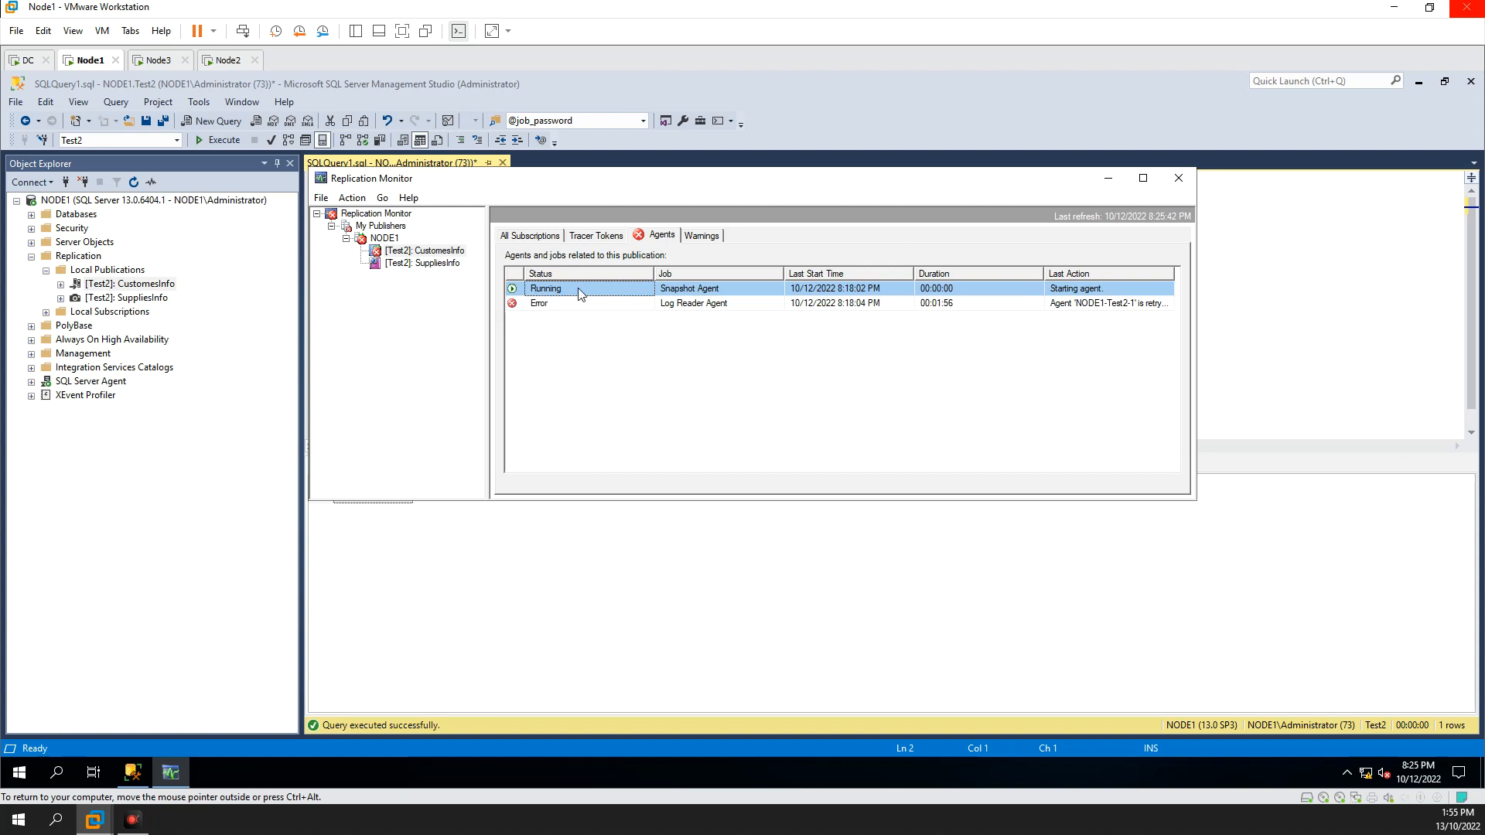
pyautogui.click(557, 301)
pyautogui.click(558, 292)
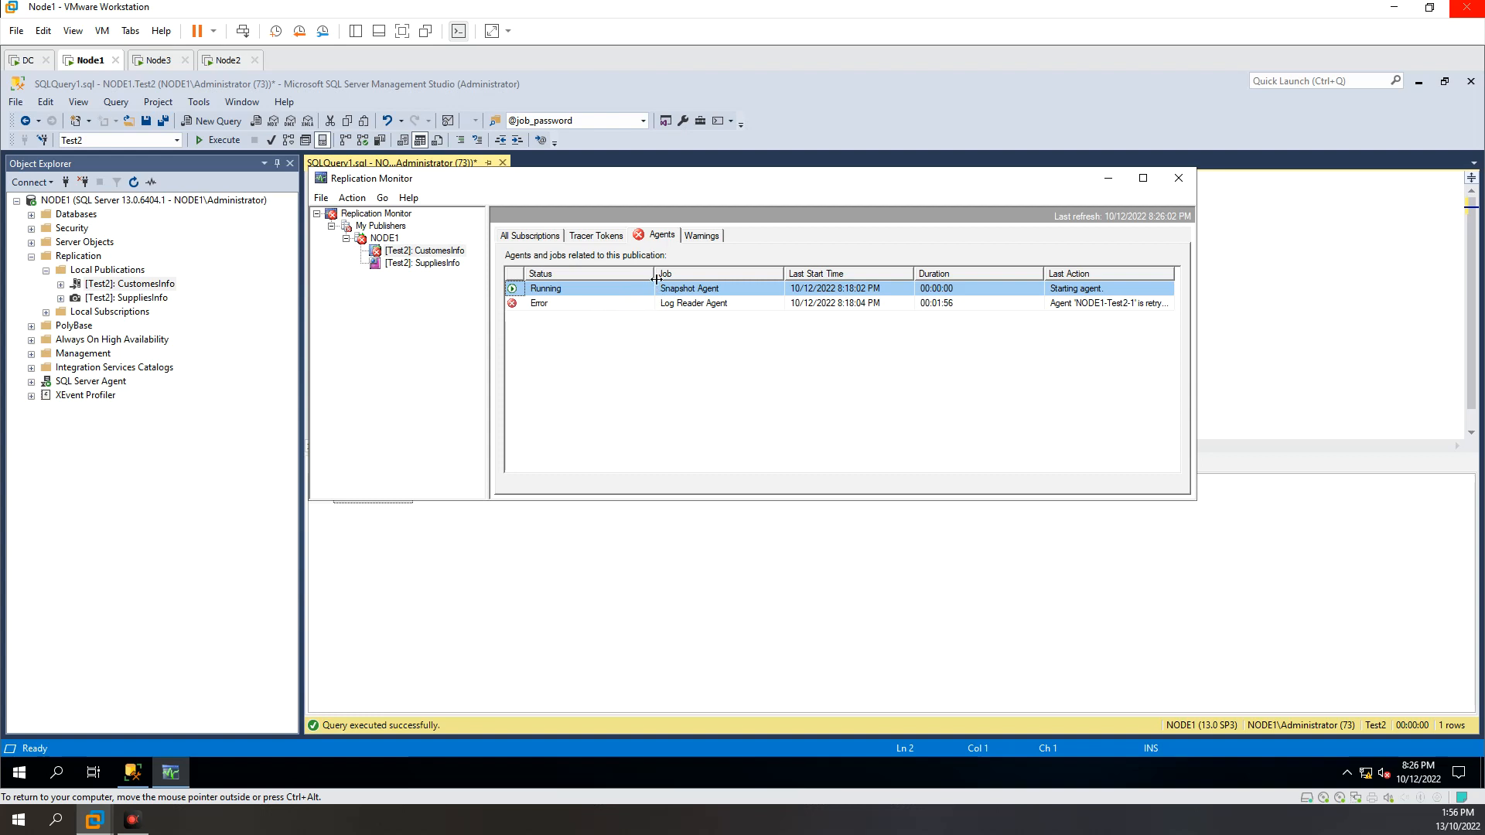
pyautogui.click(585, 303)
pyautogui.click(582, 287)
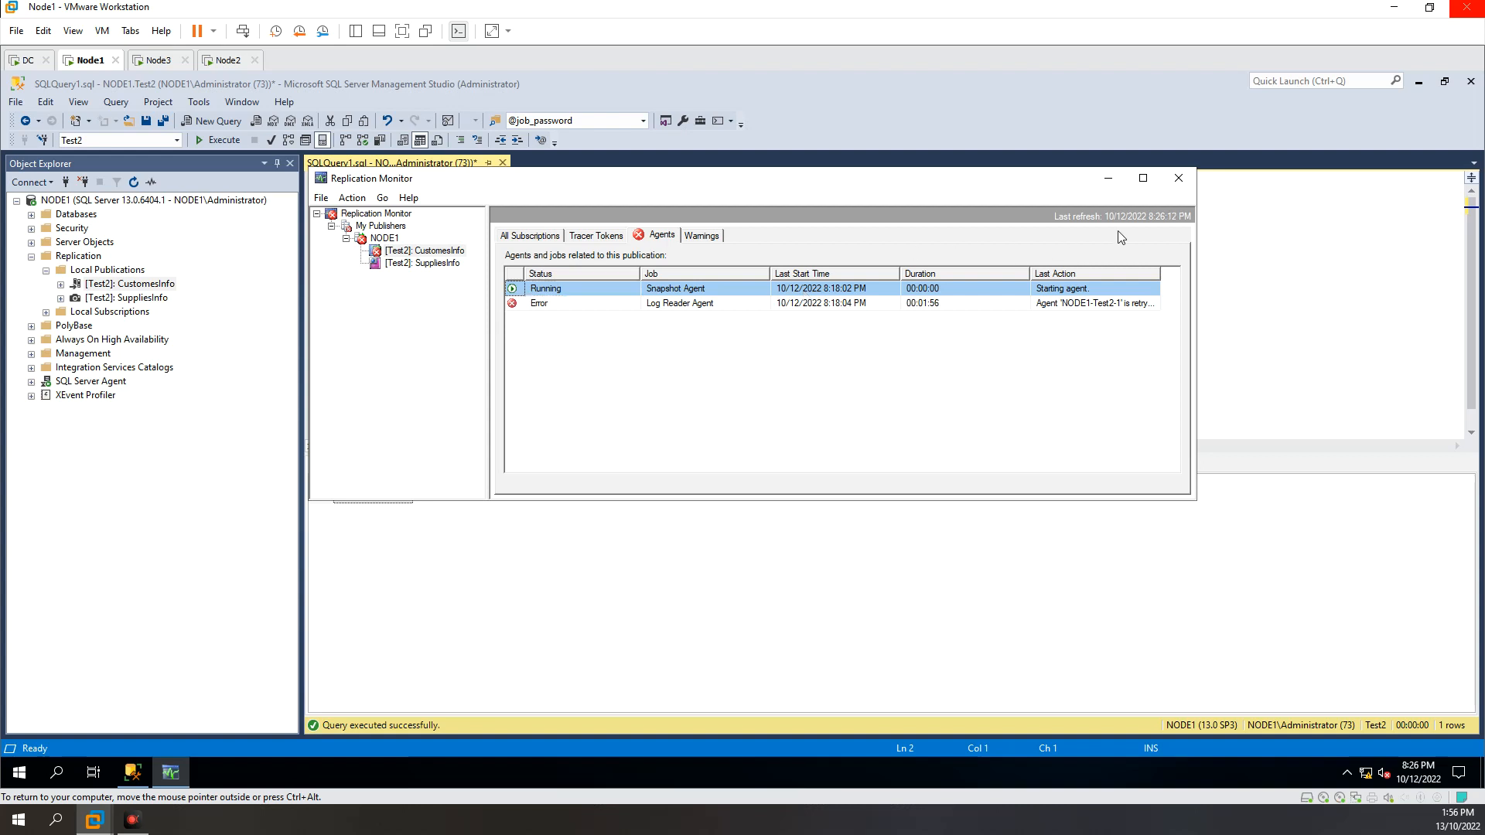
pyautogui.moveTo(950, 187); pyautogui.dragTo(955, 196)
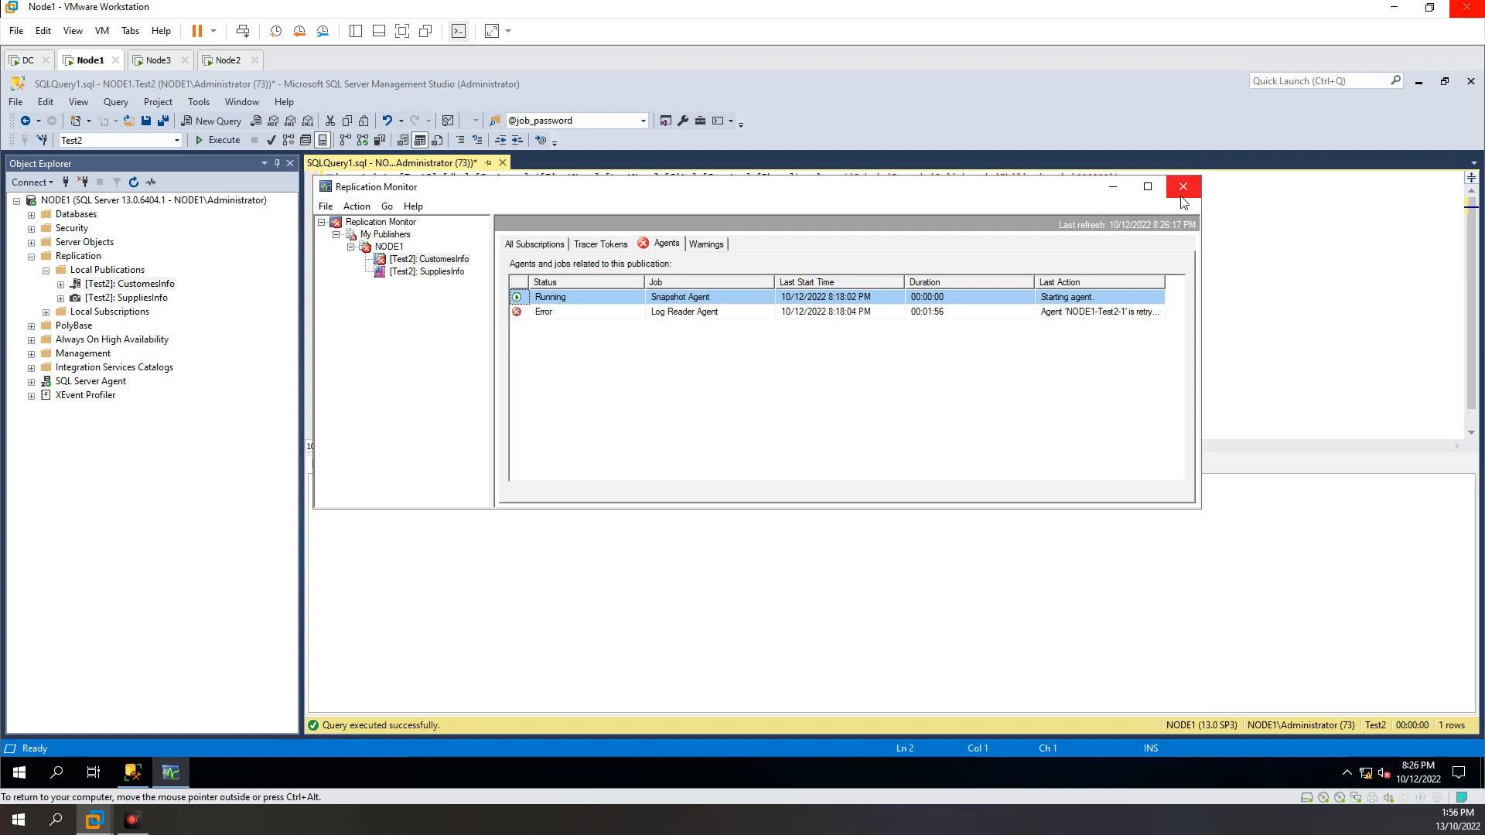
pyautogui.moveTo(988, 191); pyautogui.dragTo(990, 198)
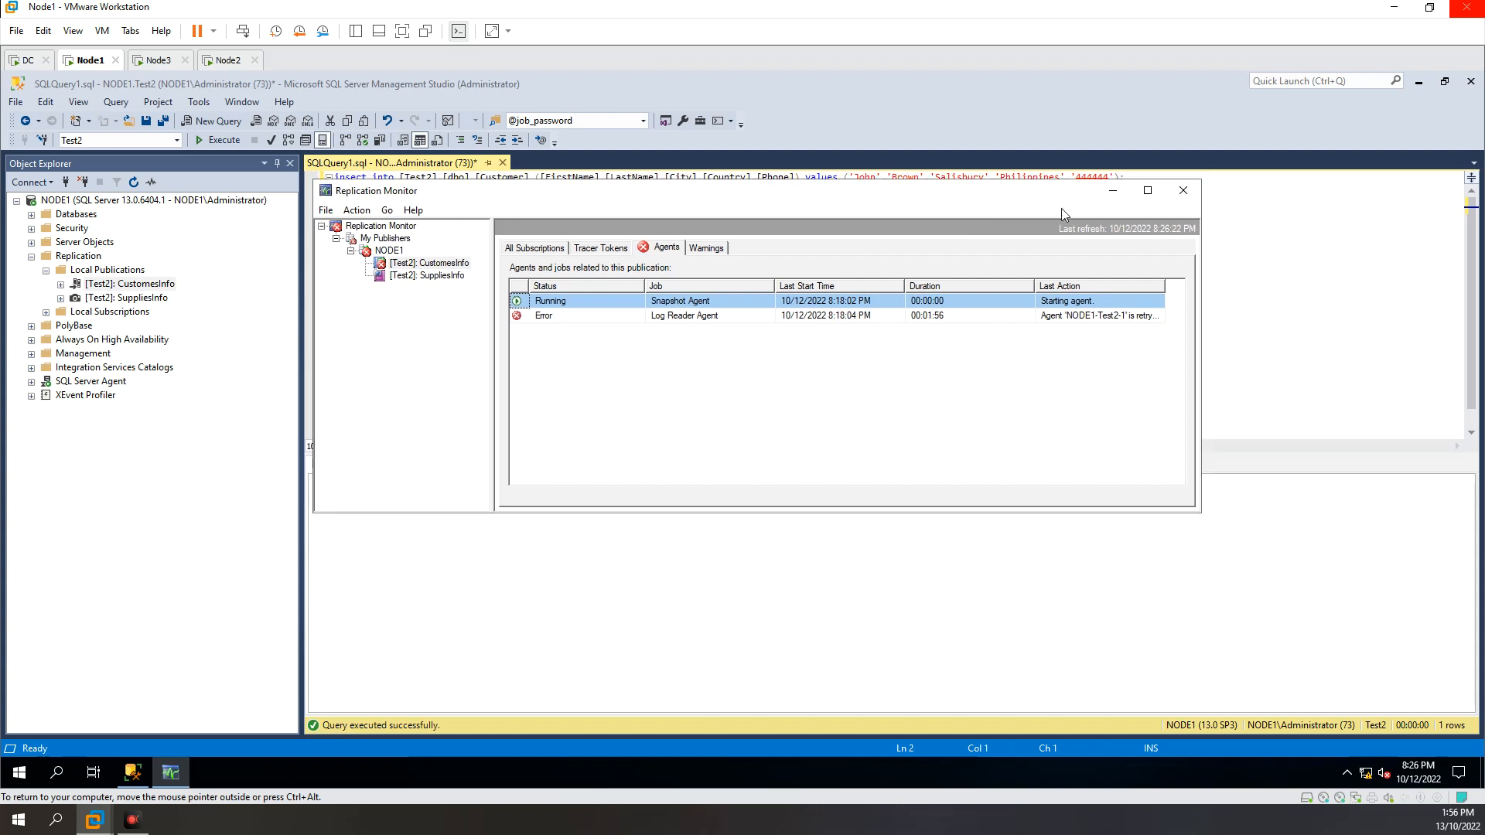
pyautogui.click(1184, 191)
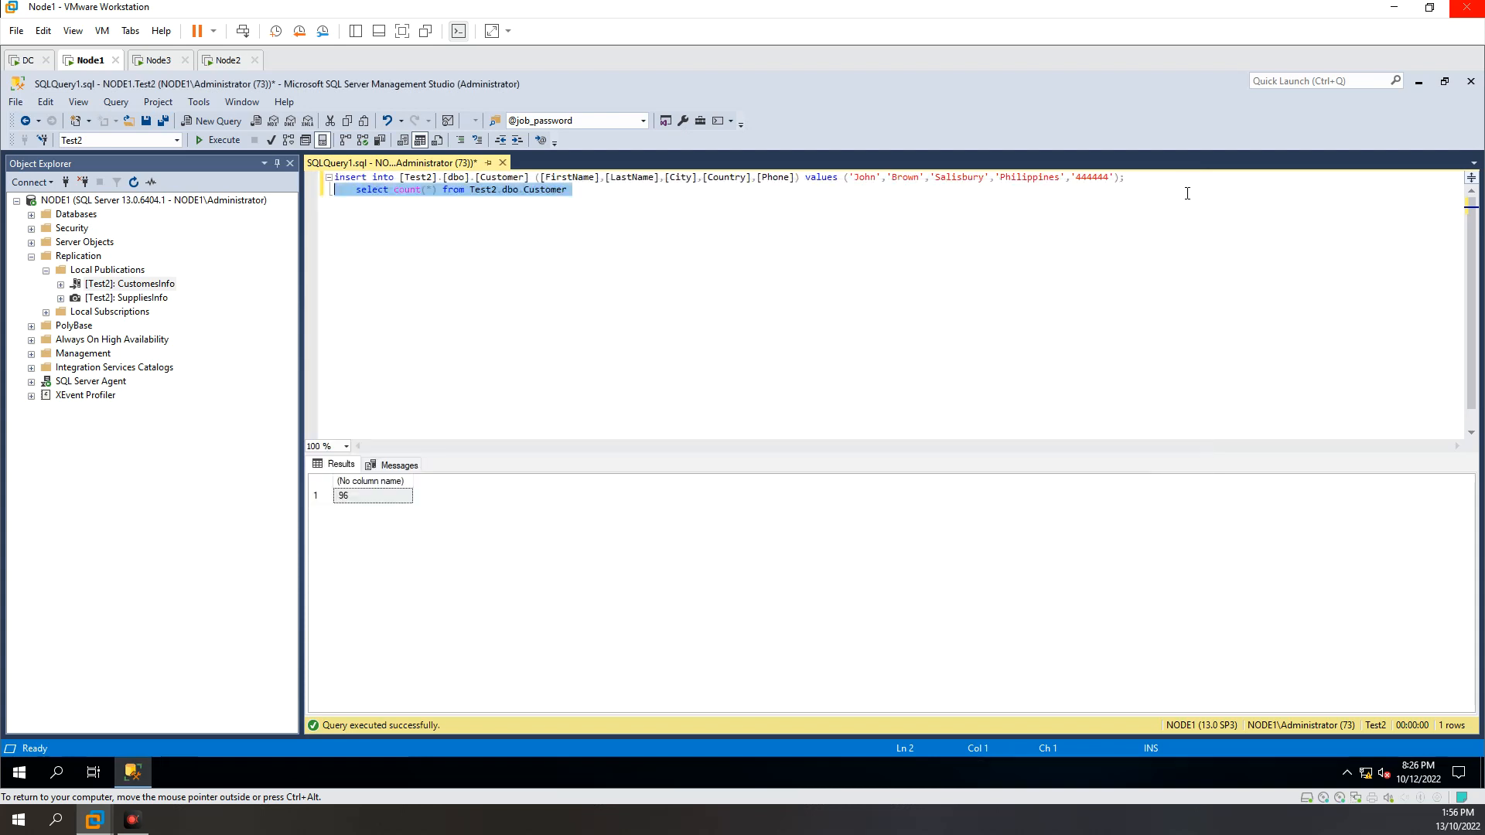
# Step: Collapse the Replication folder in the object tree and select the NODE1 server
pyautogui.doubleClick(48, 260)
pyautogui.click(72, 216)
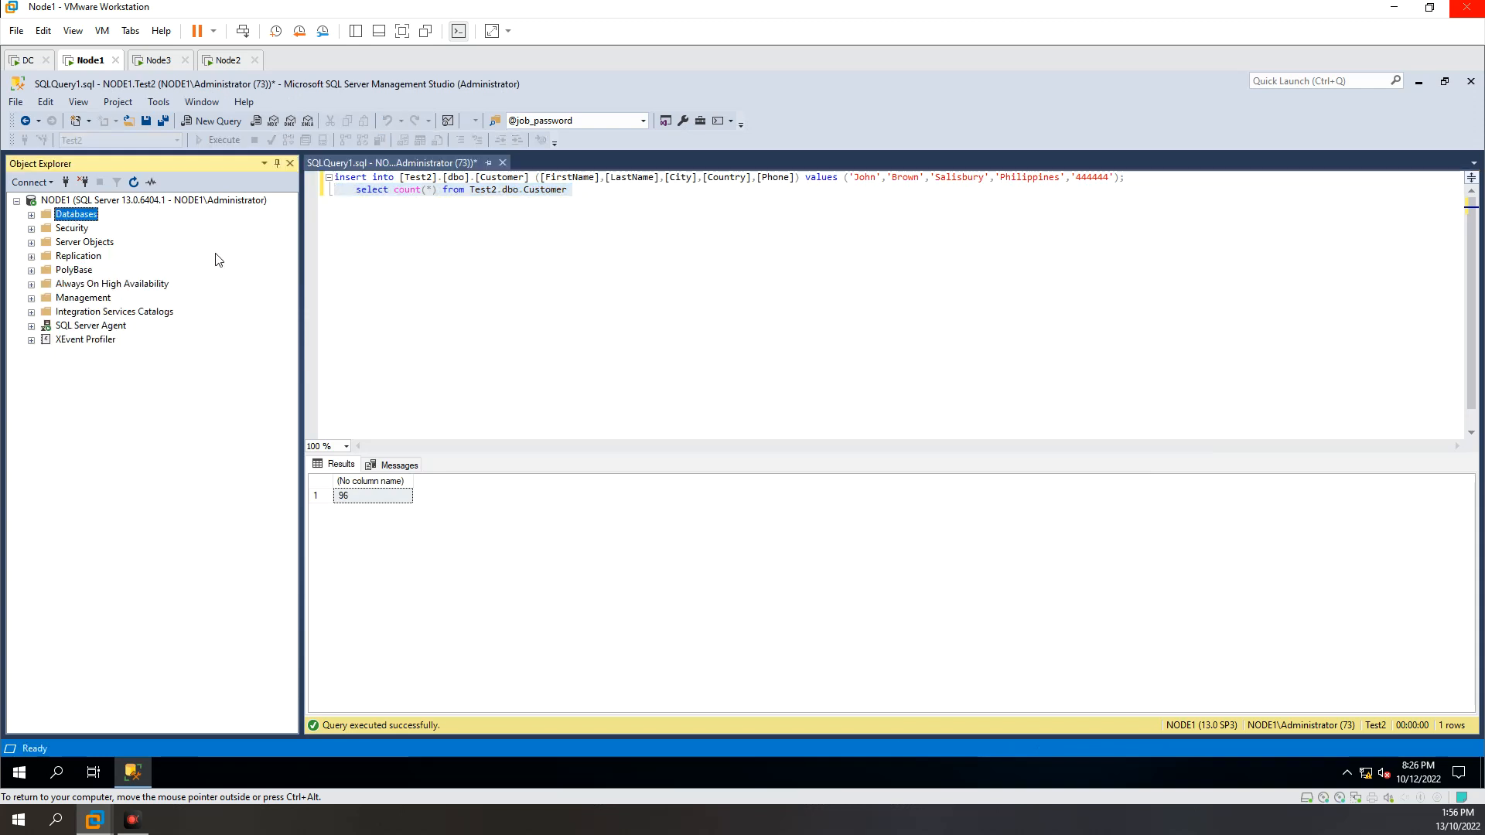
pyautogui.press('Up')
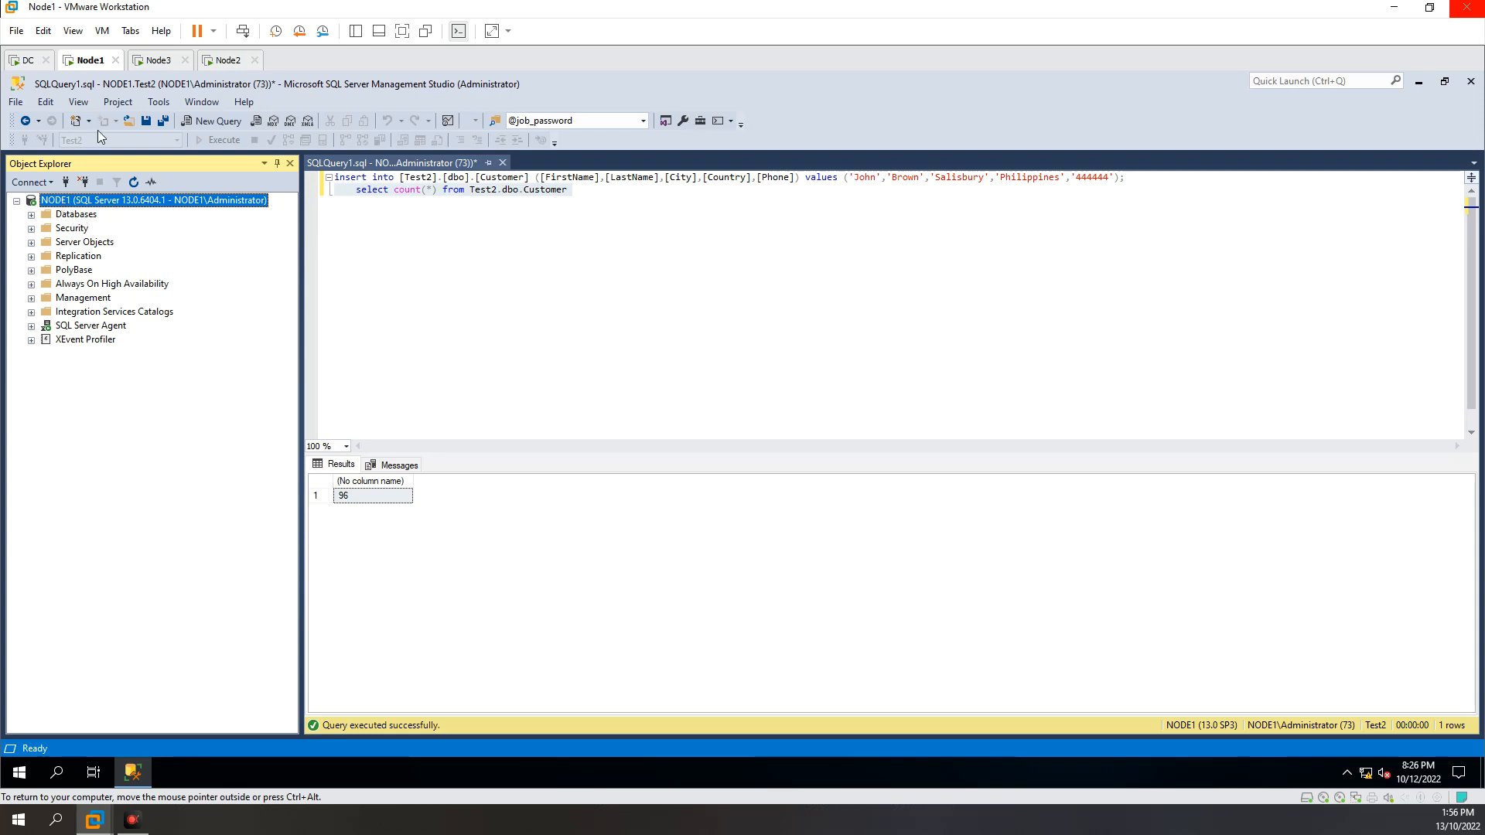
# Step: Switch to the Node3 virtual machine, collapse its Test2 database, and return to the Node1 virtual machine
pyautogui.click(158, 60)
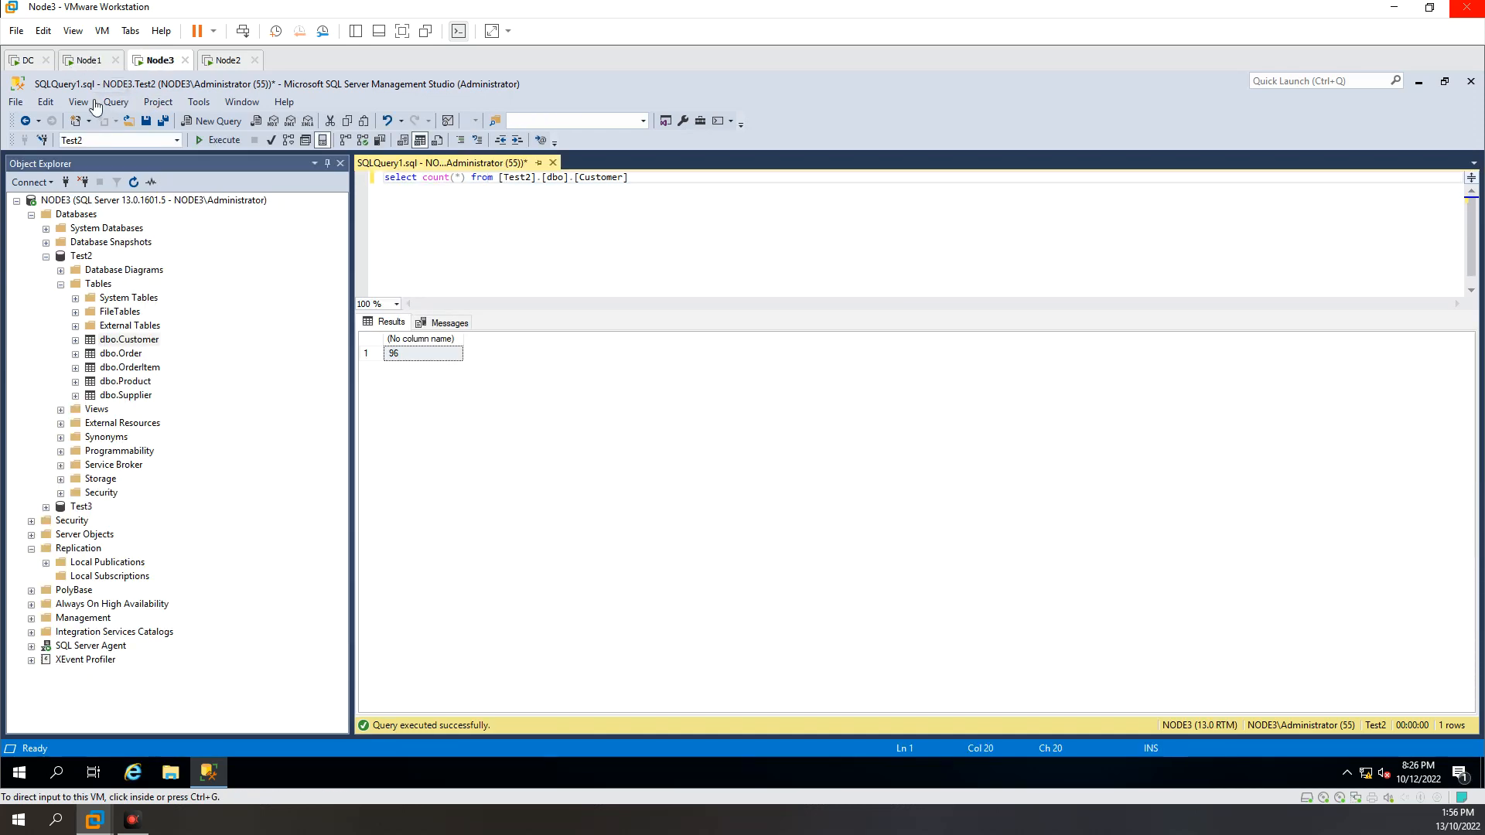
pyautogui.click(47, 258)
pyautogui.click(99, 62)
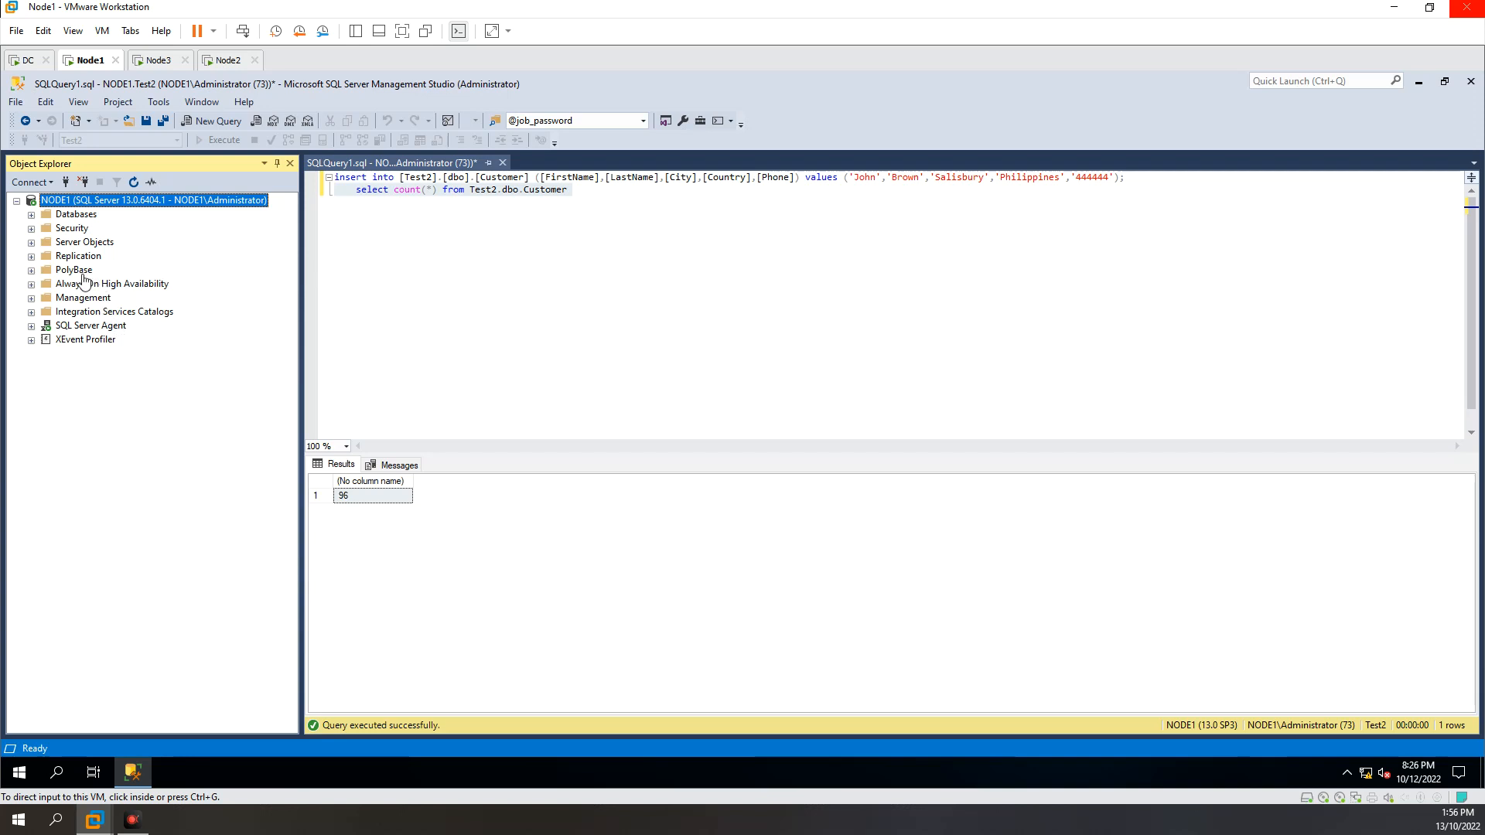
# Step: Expand the Replication folder on NODE1 and inspect the publication types of CustomesInfo and SuppliesInfo under Local Publications
pyautogui.click(33, 259)
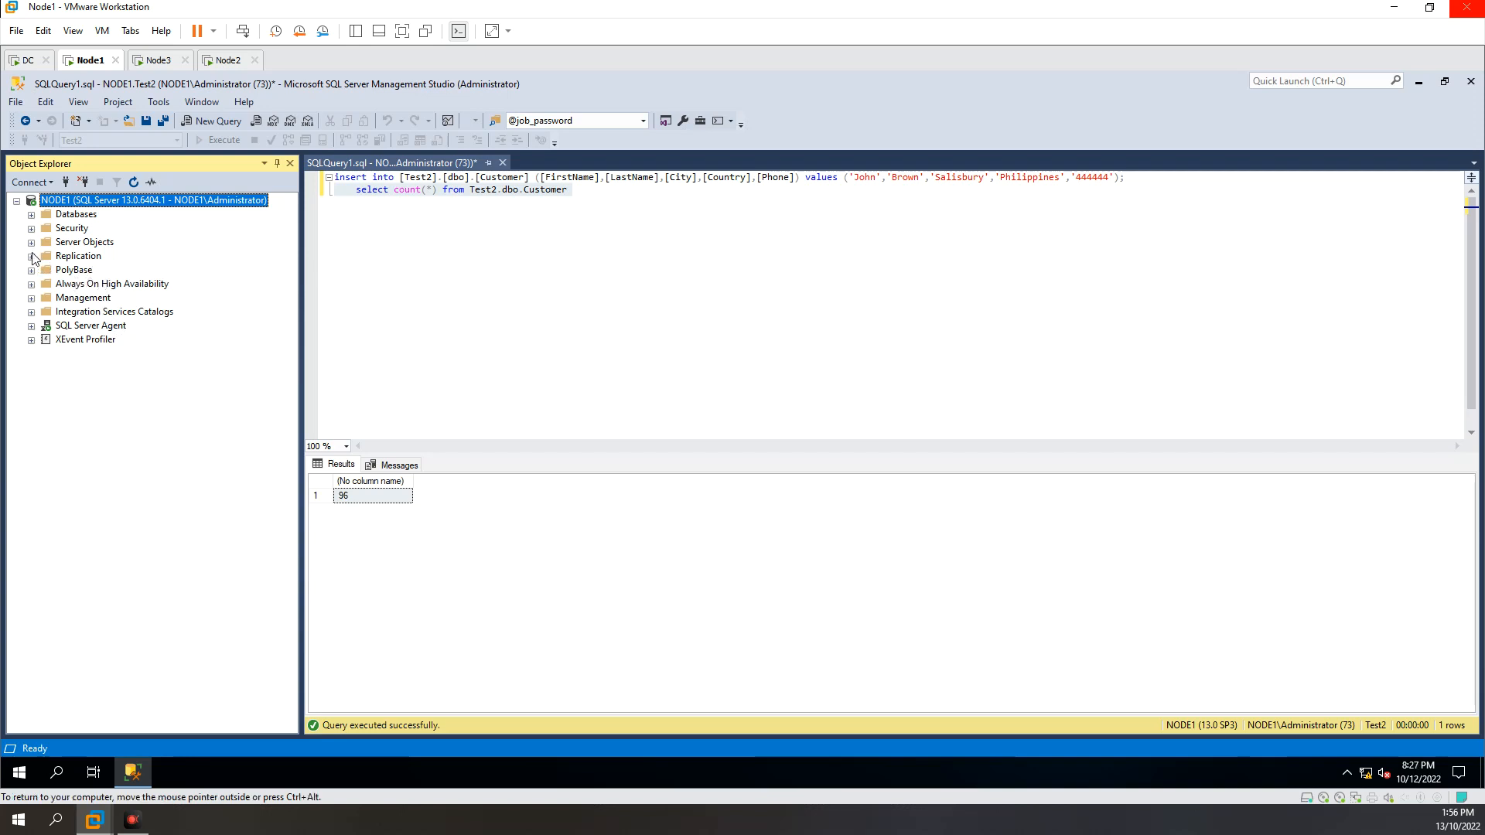
pyautogui.click(31, 257)
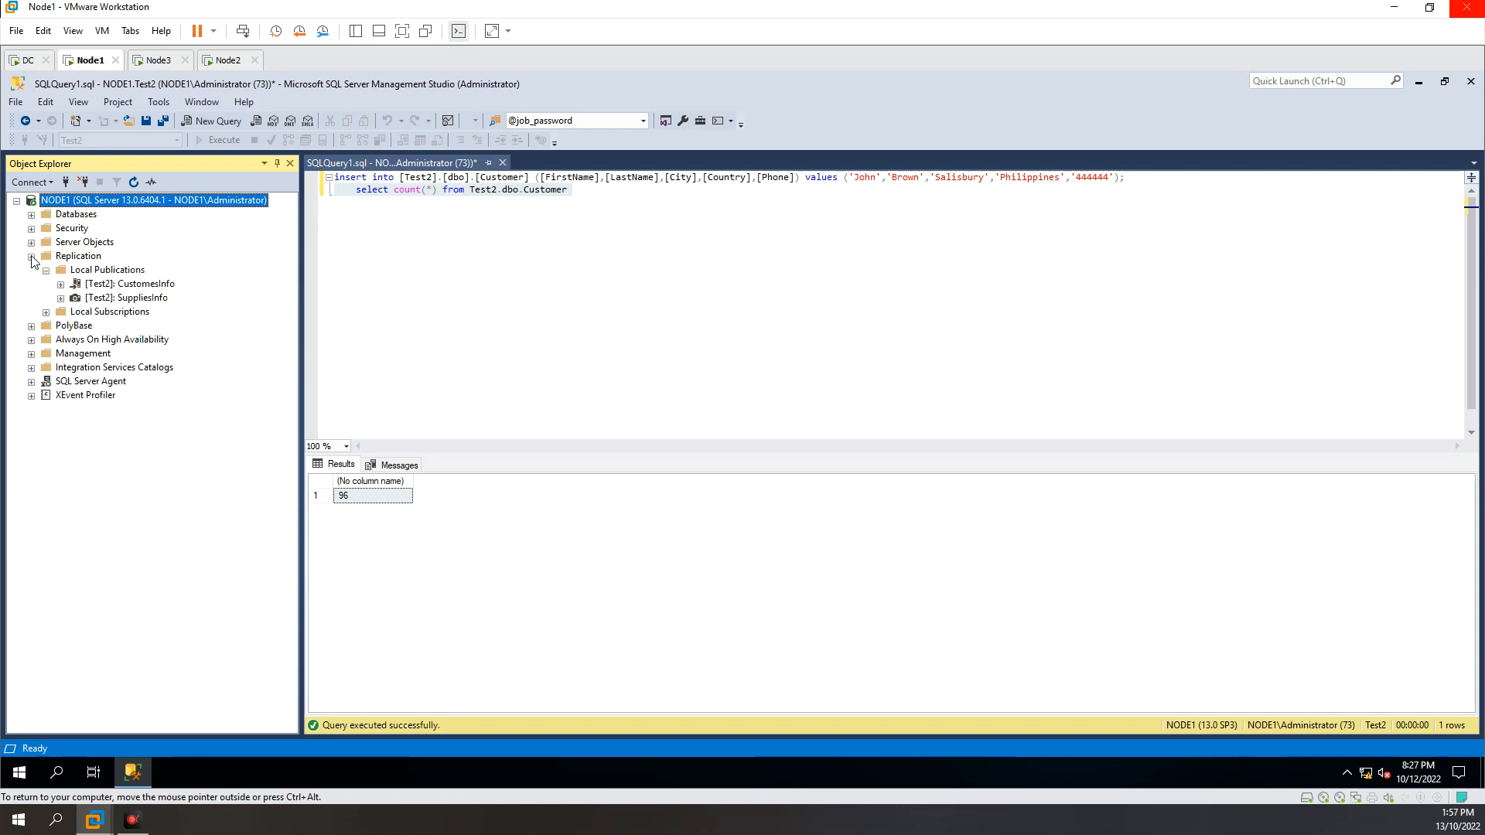
pyautogui.click(90, 271)
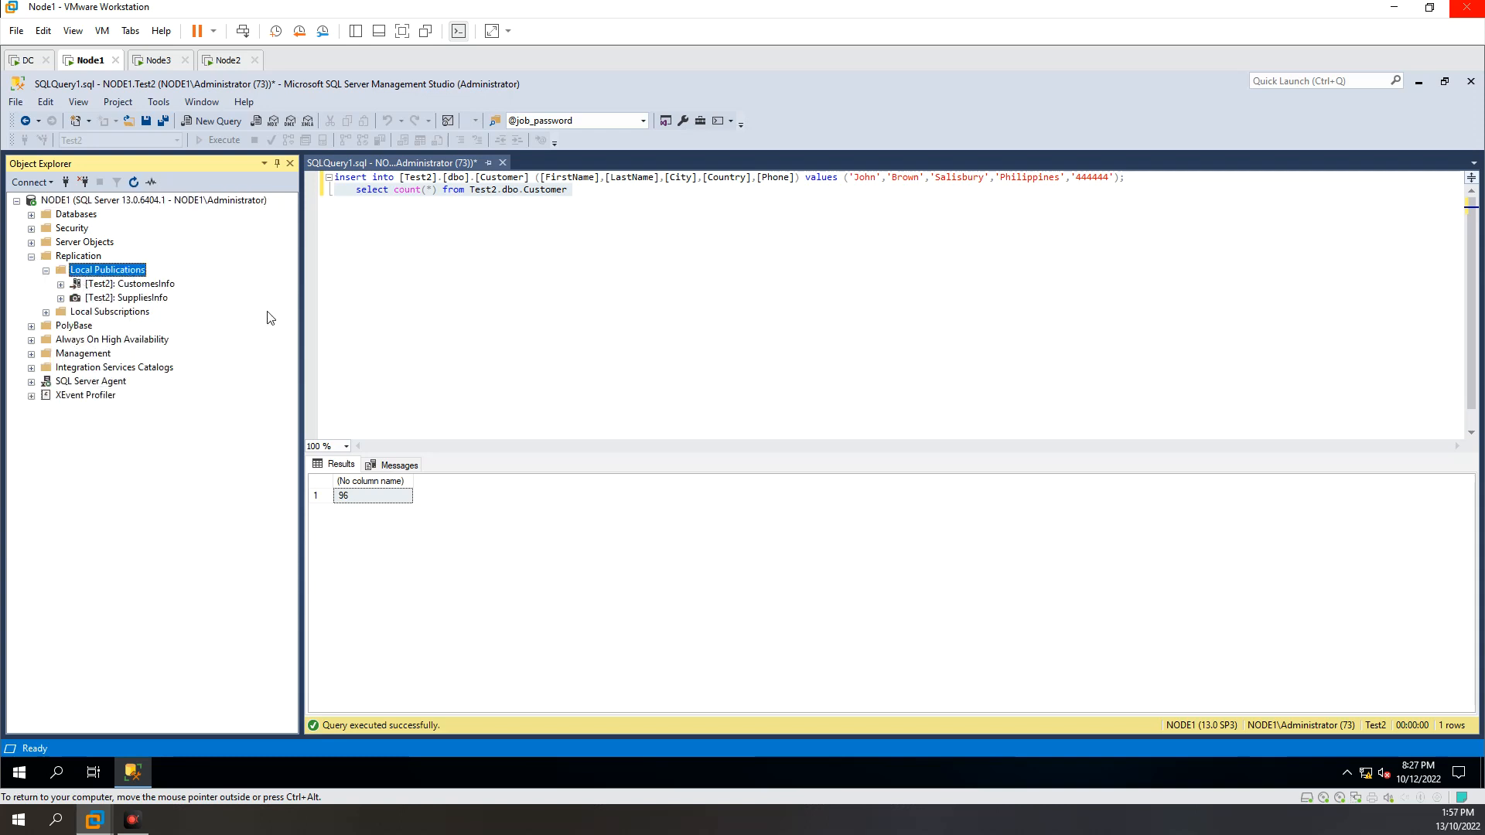
pyautogui.moveTo(140, 290)
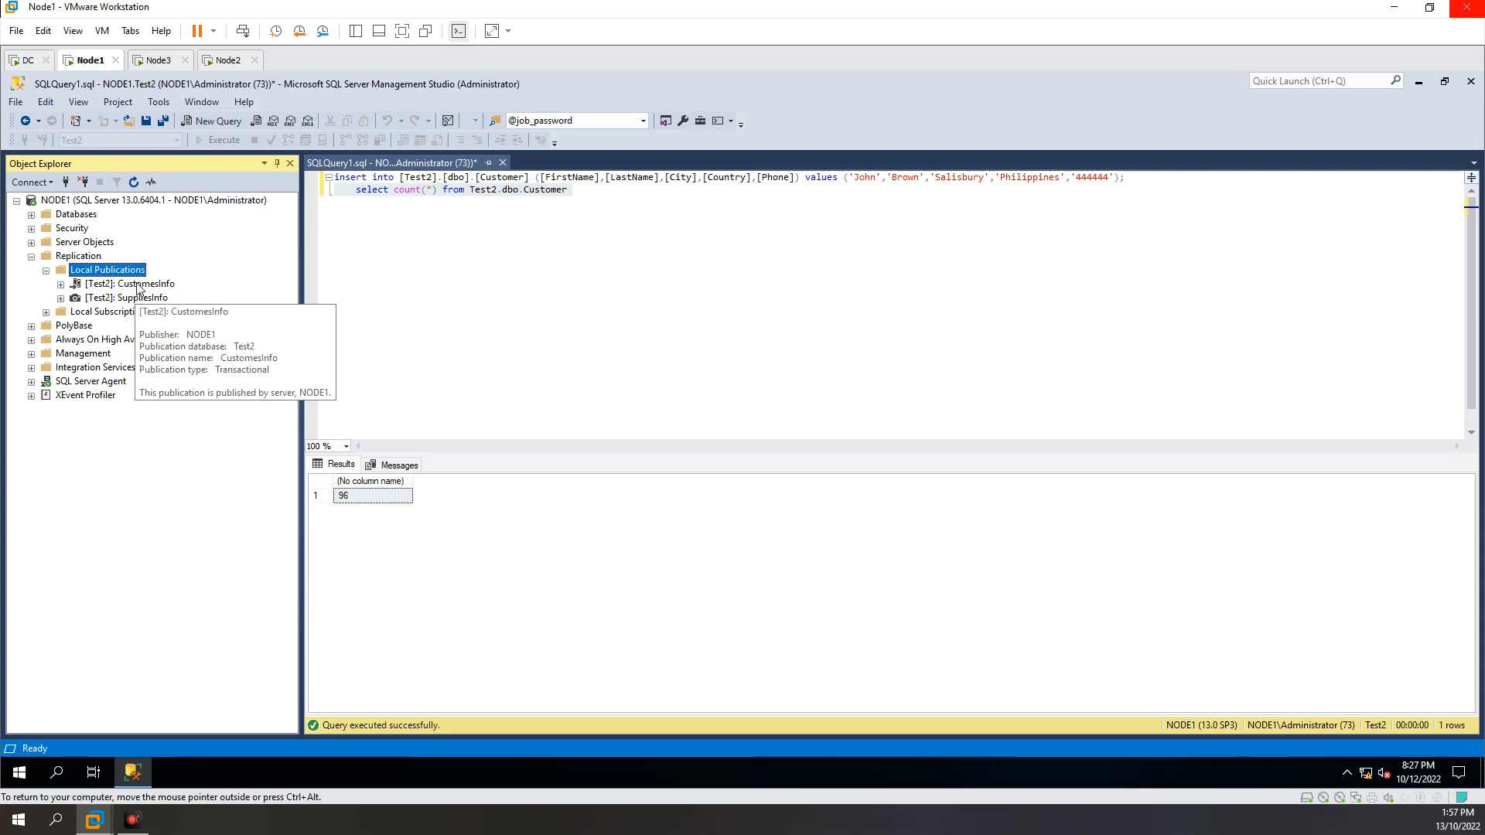
pyautogui.click(139, 287)
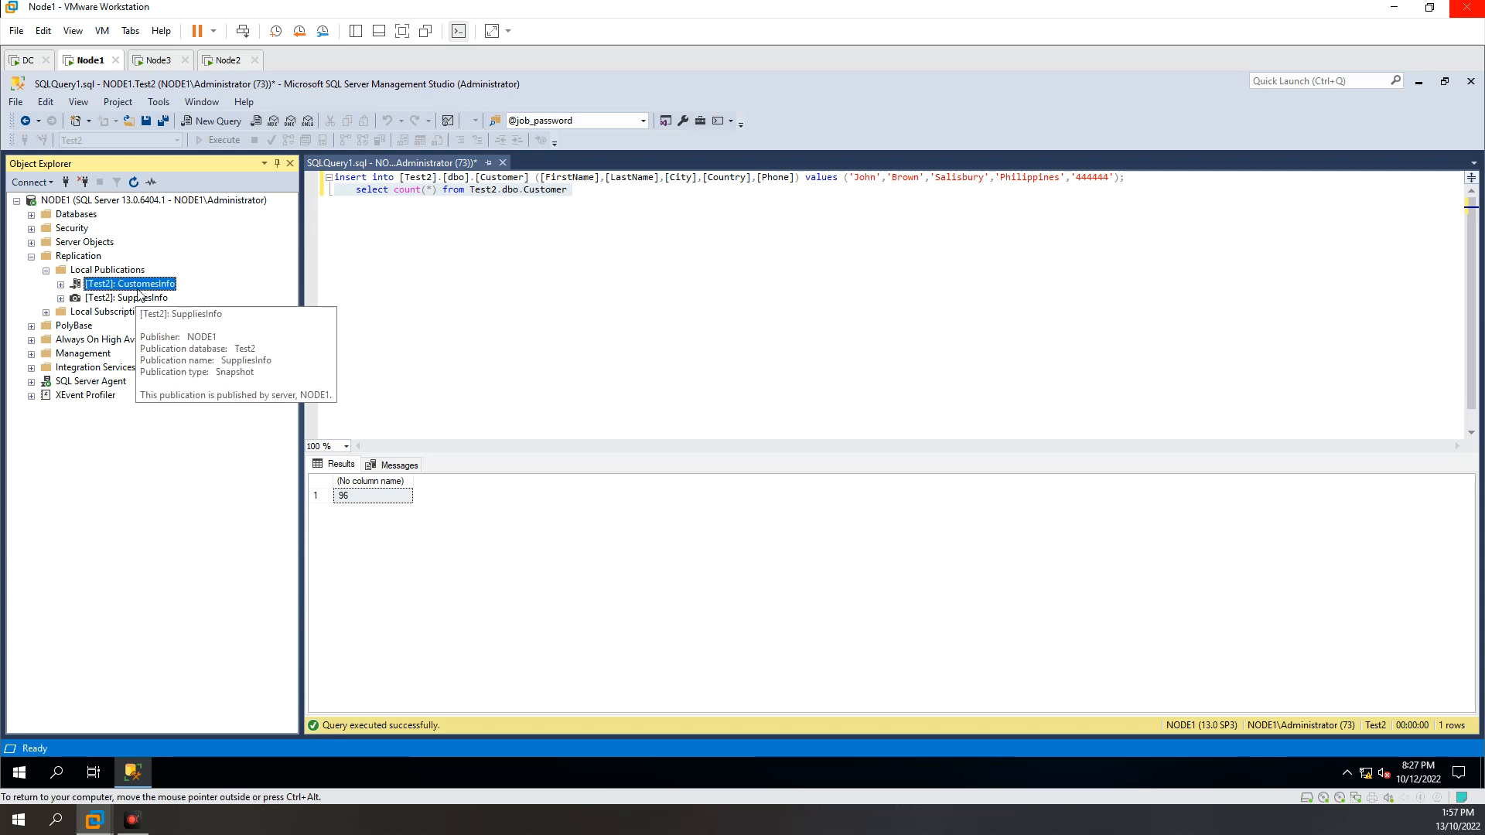
pyautogui.moveTo(142, 303)
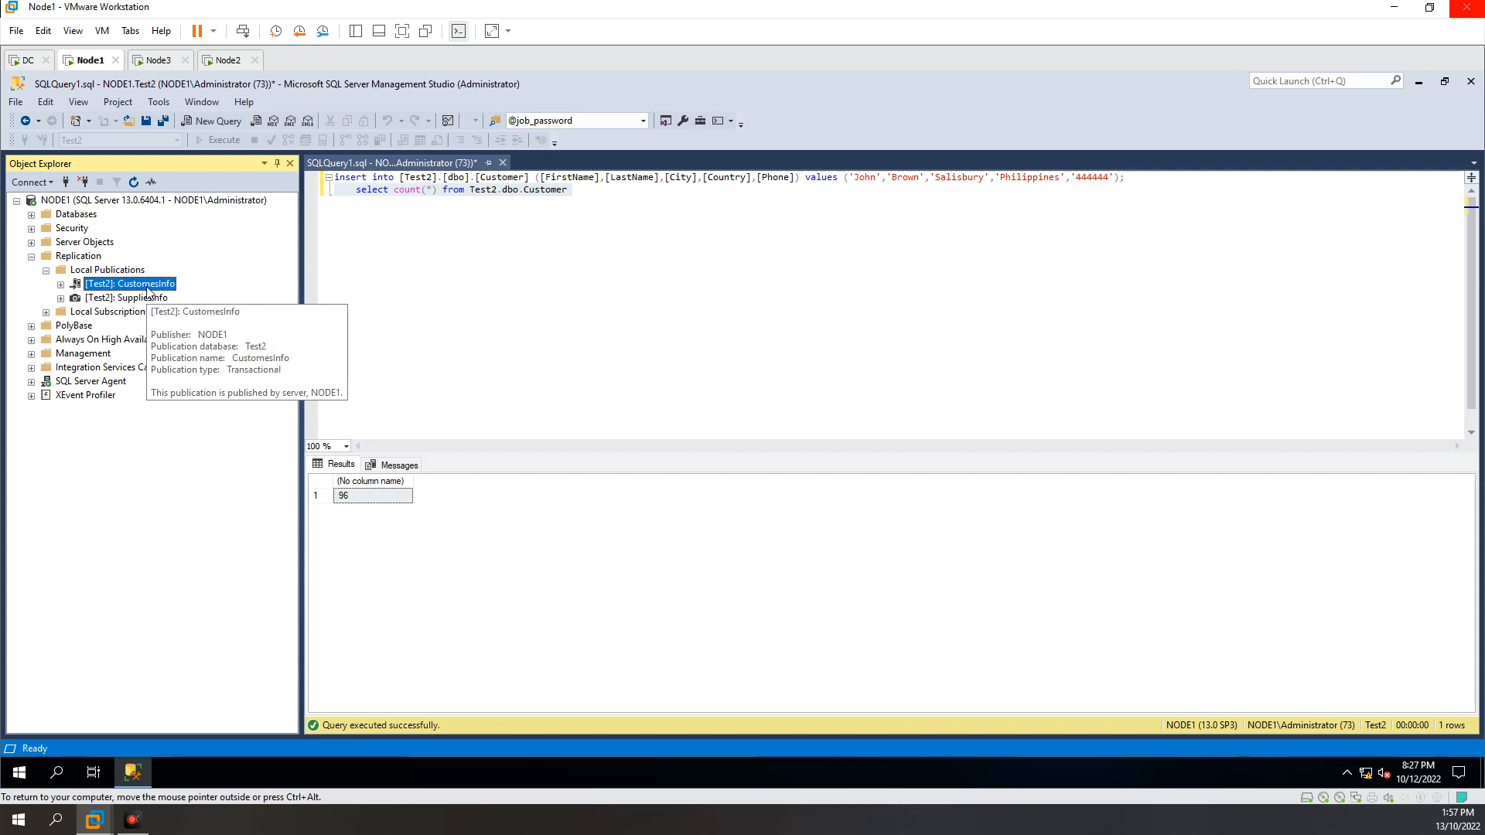
# Step: Launch Replication Monitor for NODE1 and view the subscriptions of its SuppliesInfo and CustomesInfo publications
pyautogui.rightClick(79, 258)
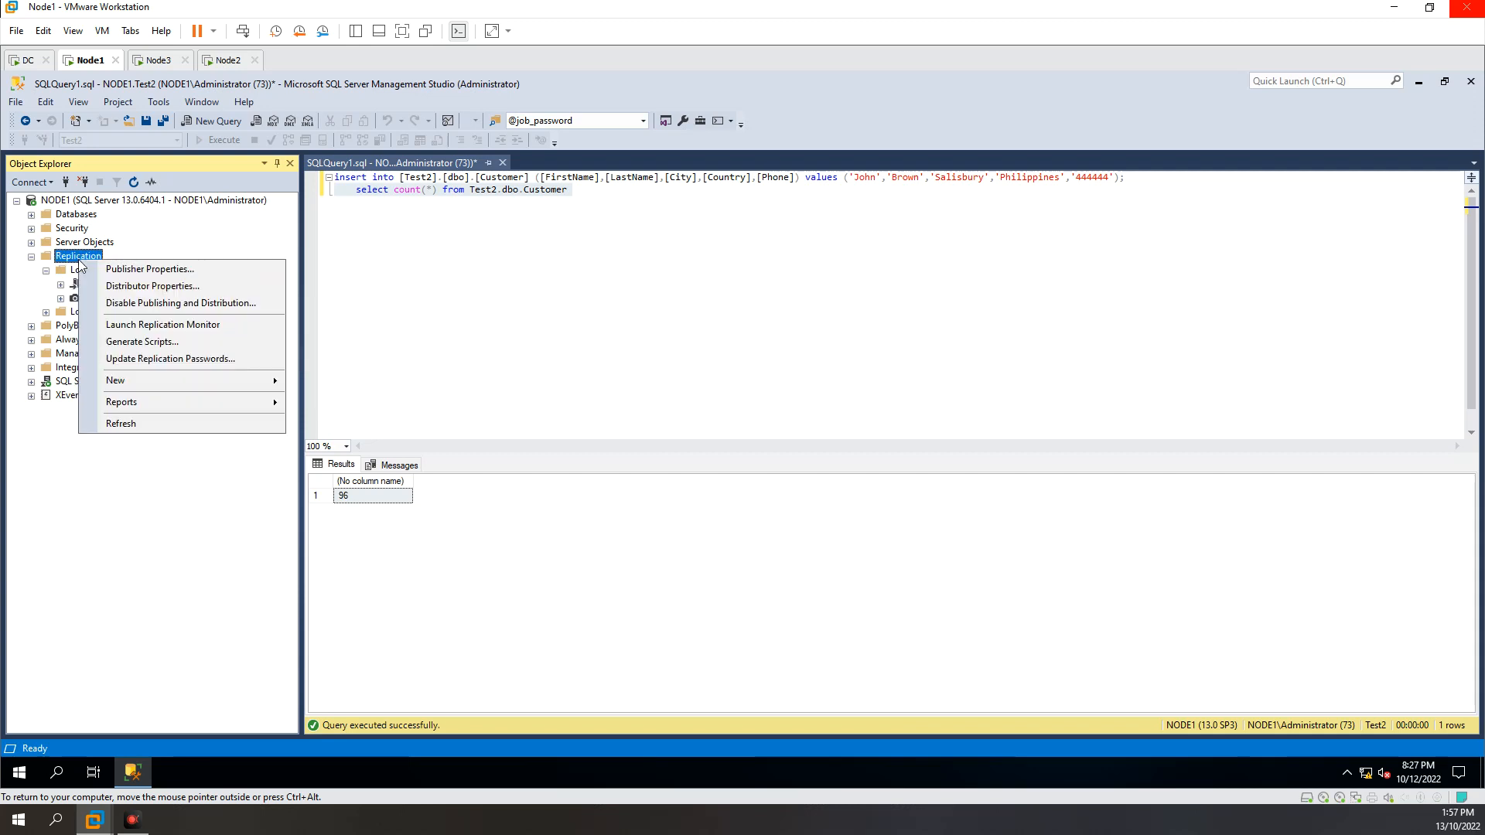
pyautogui.click(141, 325)
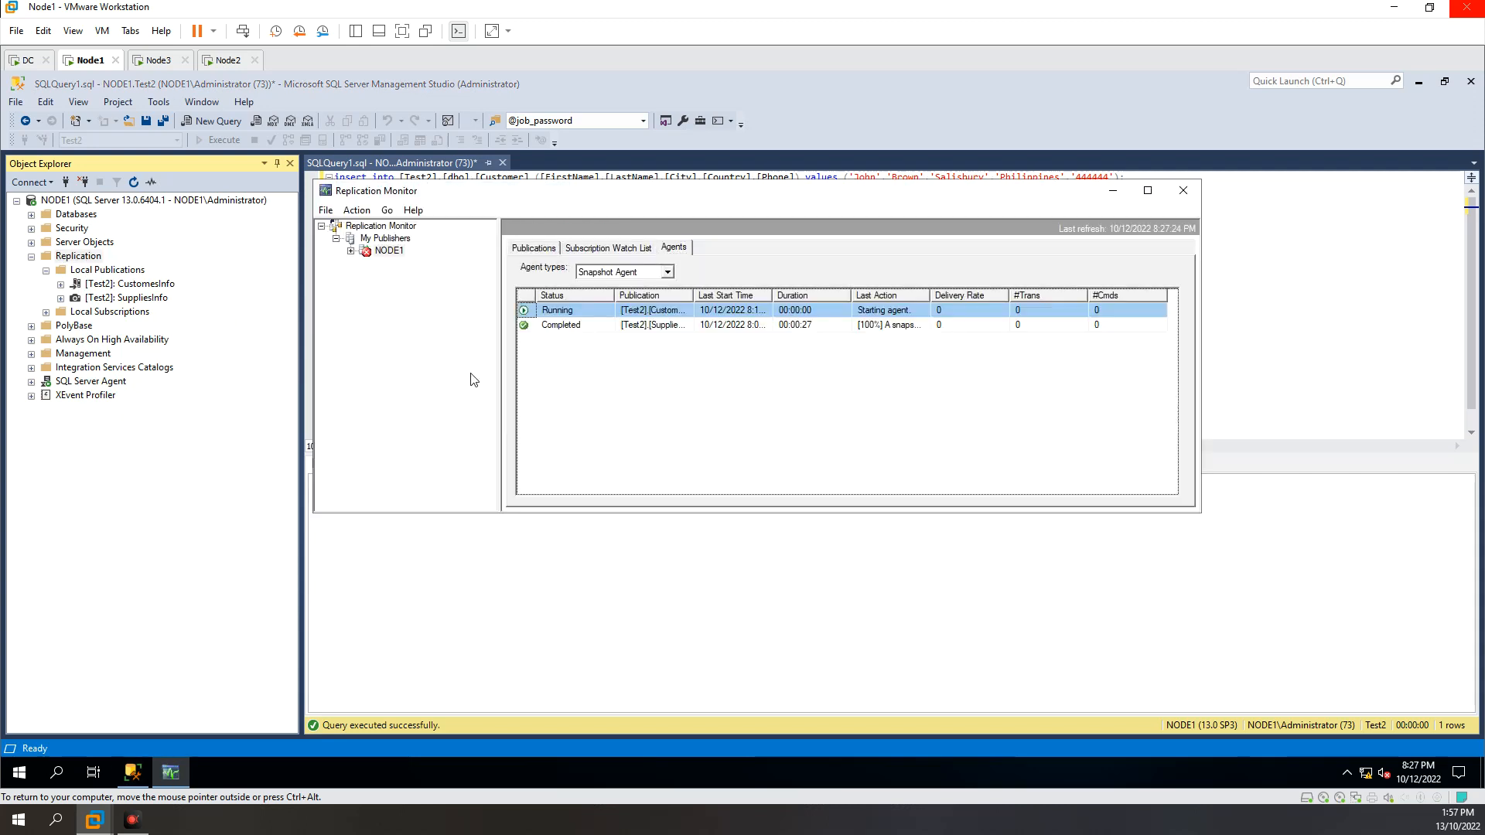
pyautogui.click(386, 252)
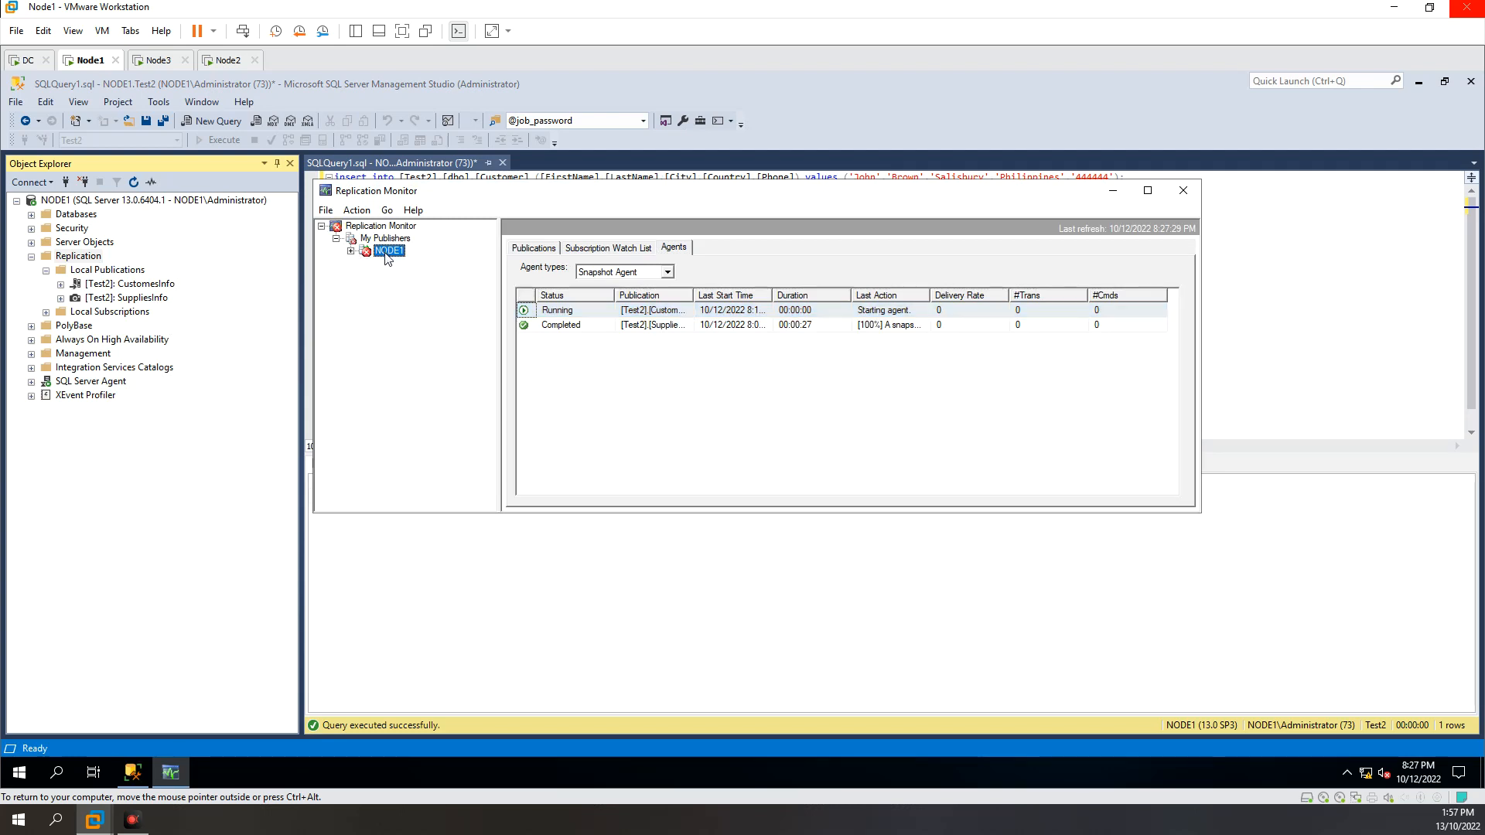
pyautogui.click(350, 251)
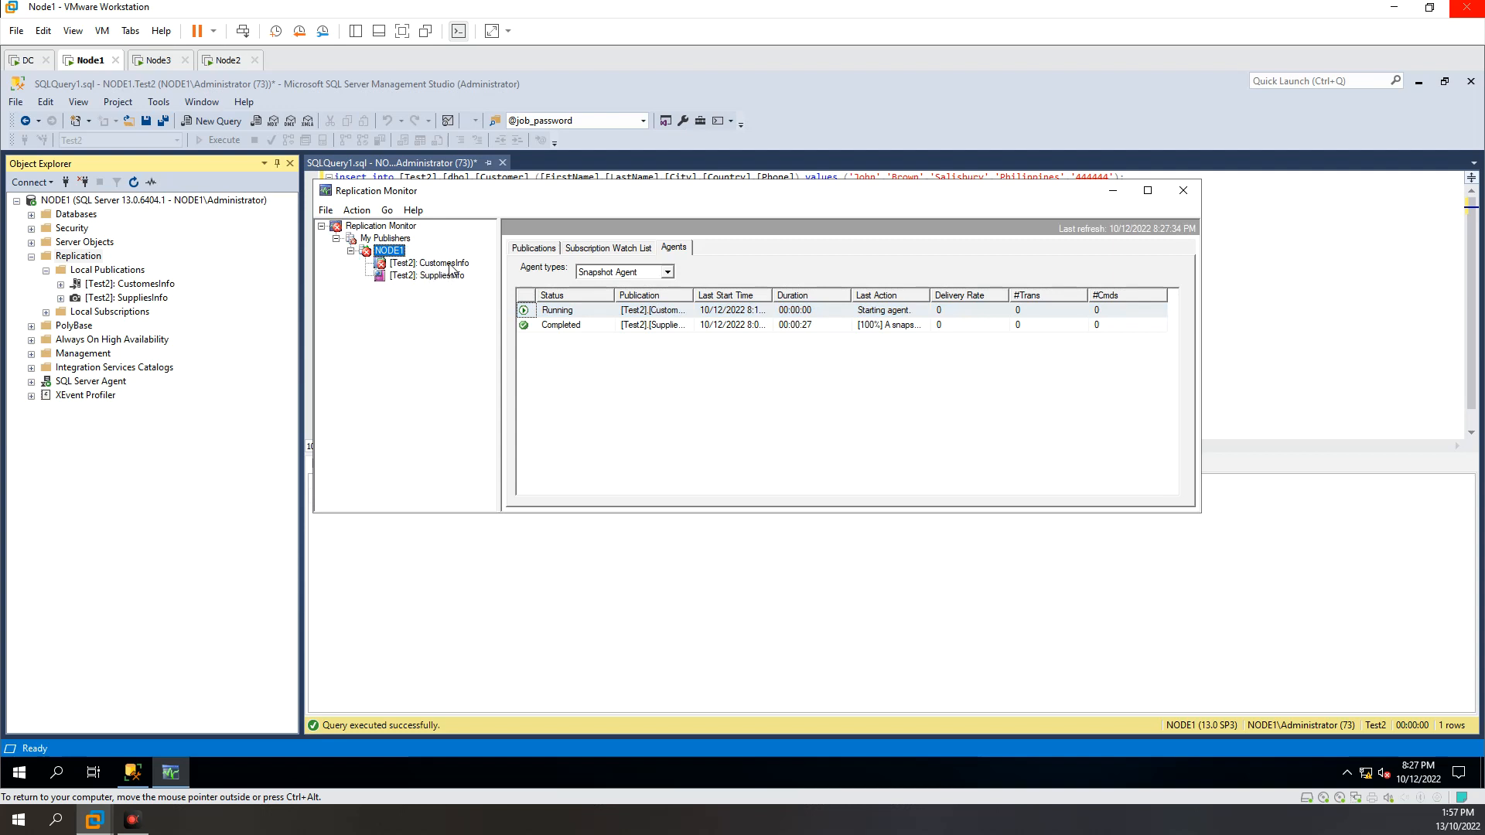
pyautogui.click(425, 268)
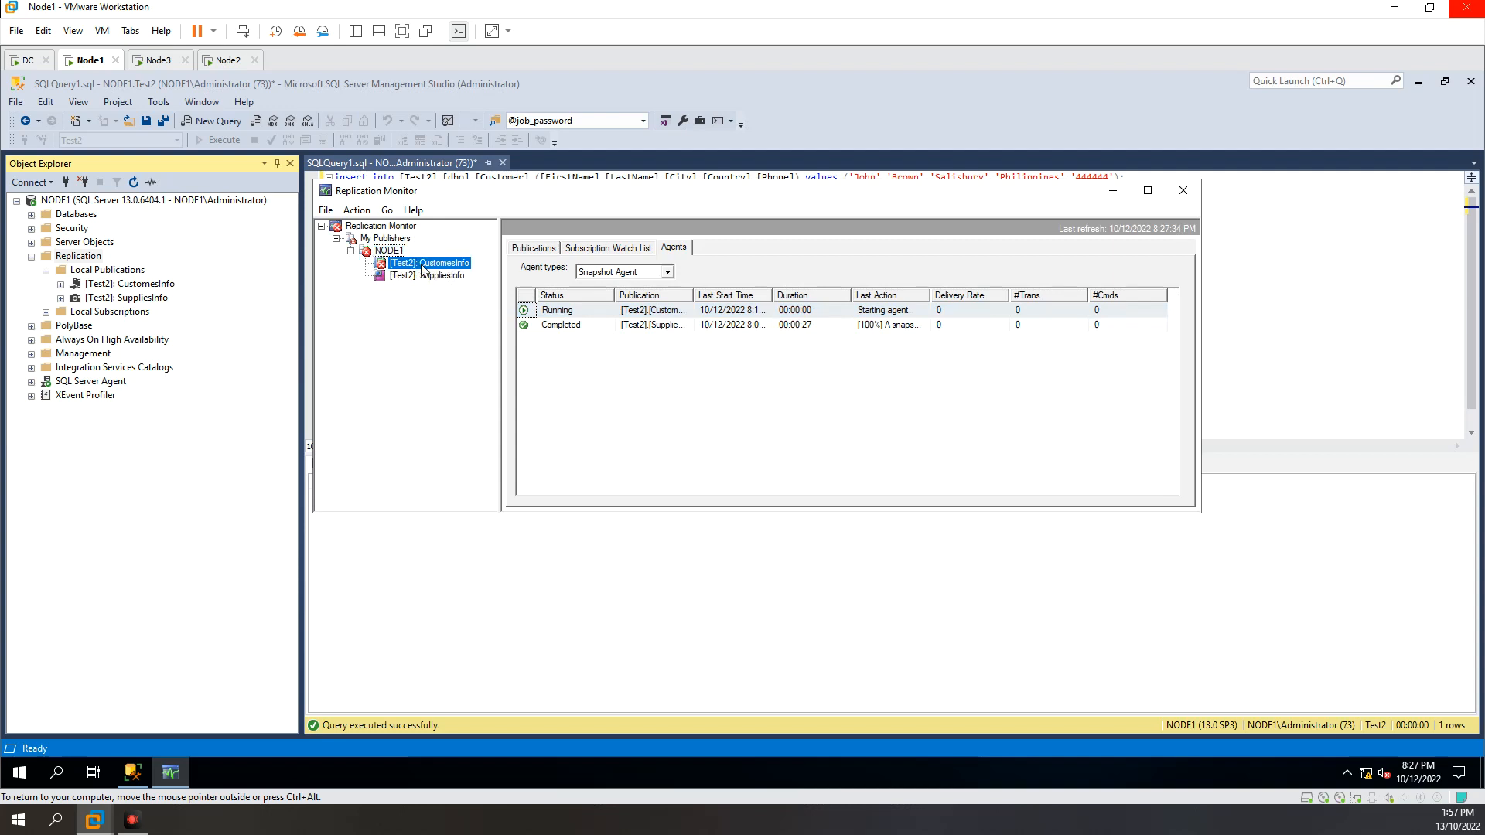
pyautogui.click(446, 277)
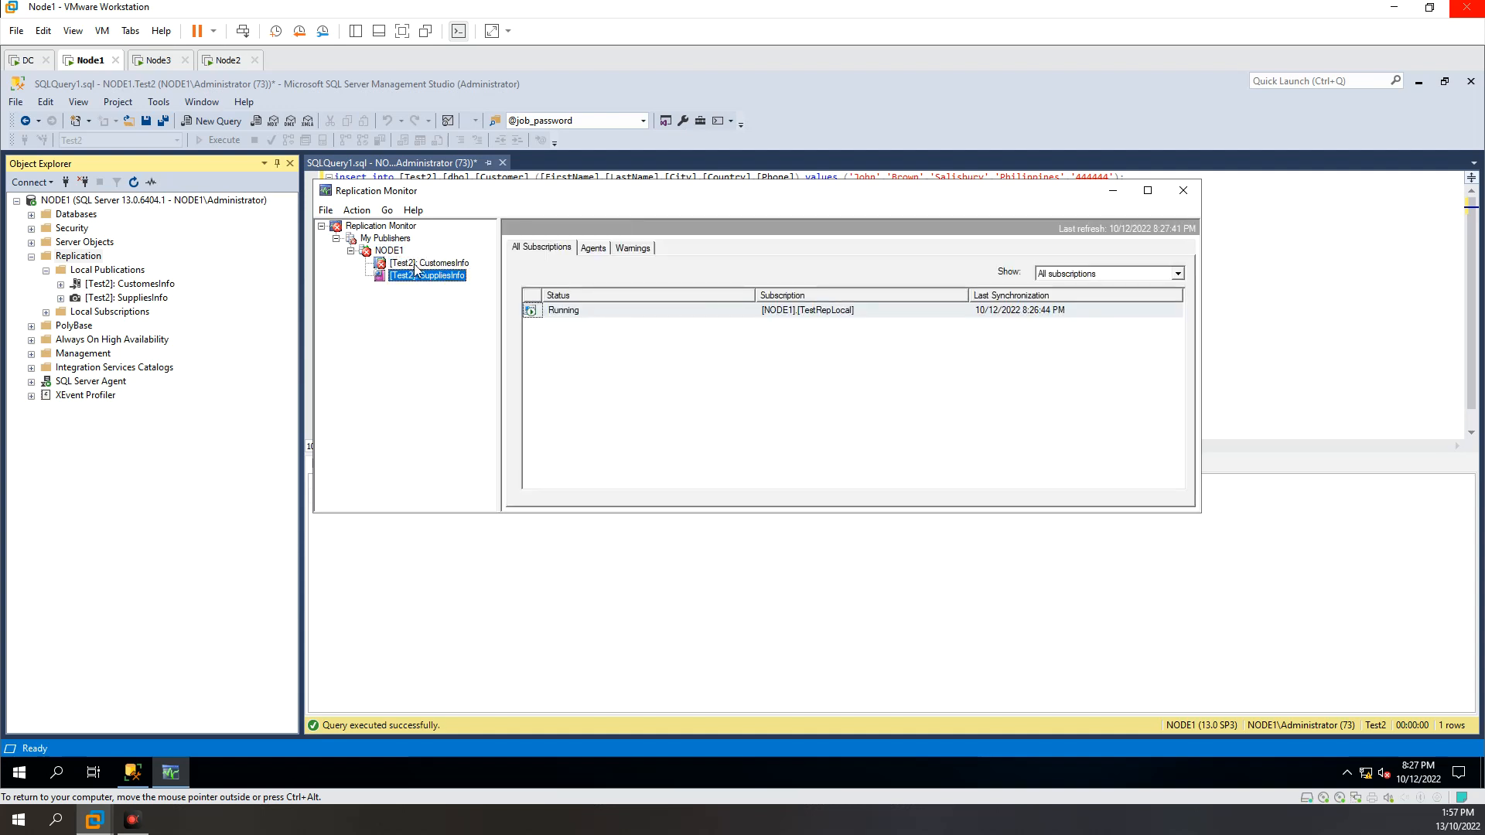
pyautogui.click(421, 265)
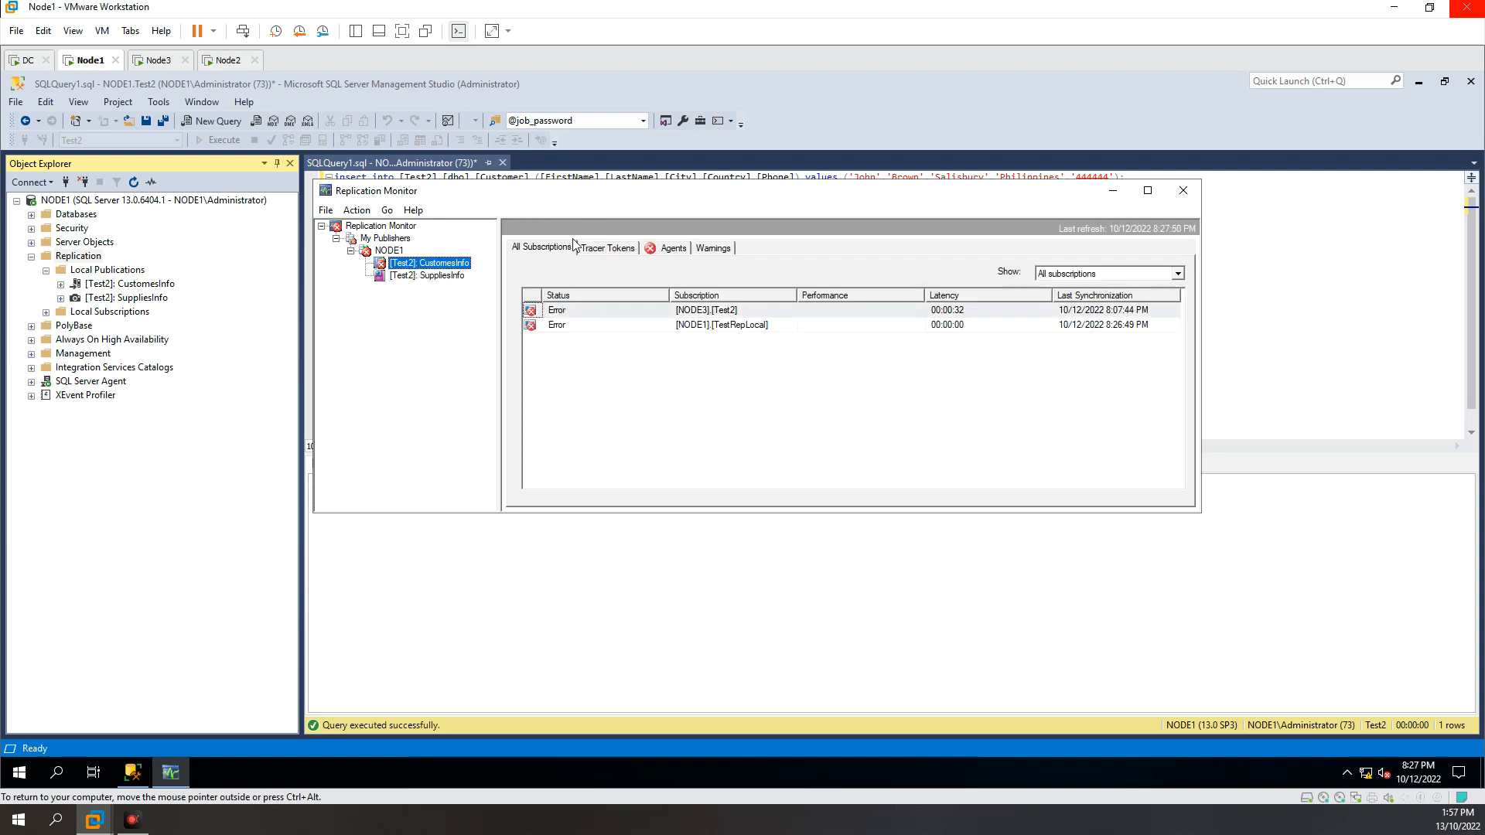
# Step: Check the NODE3 Test2 subscription of CustomesInfo and the status of the agents related to that publication
pyautogui.click(584, 311)
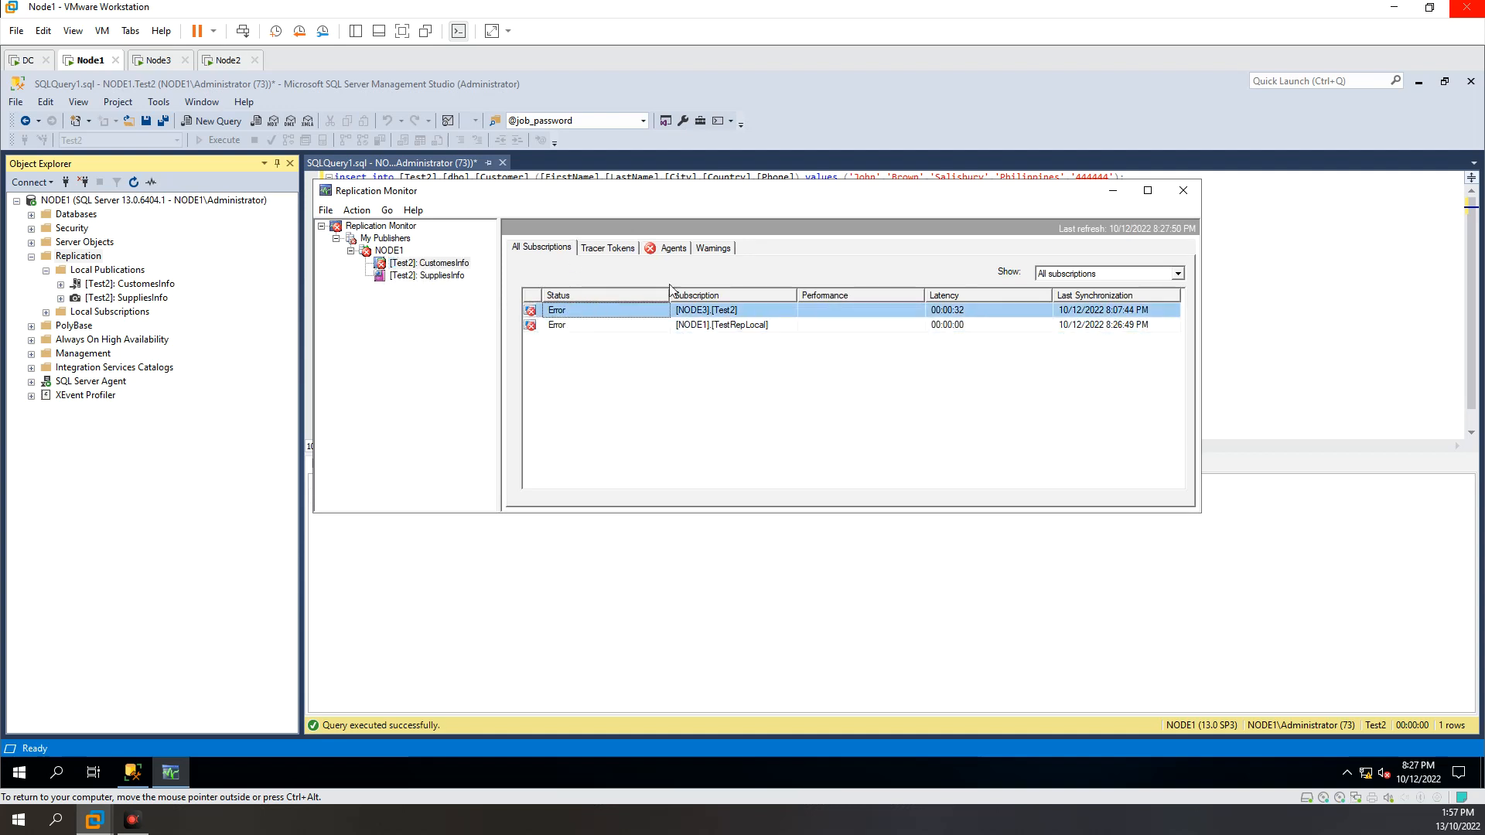
pyautogui.click(672, 250)
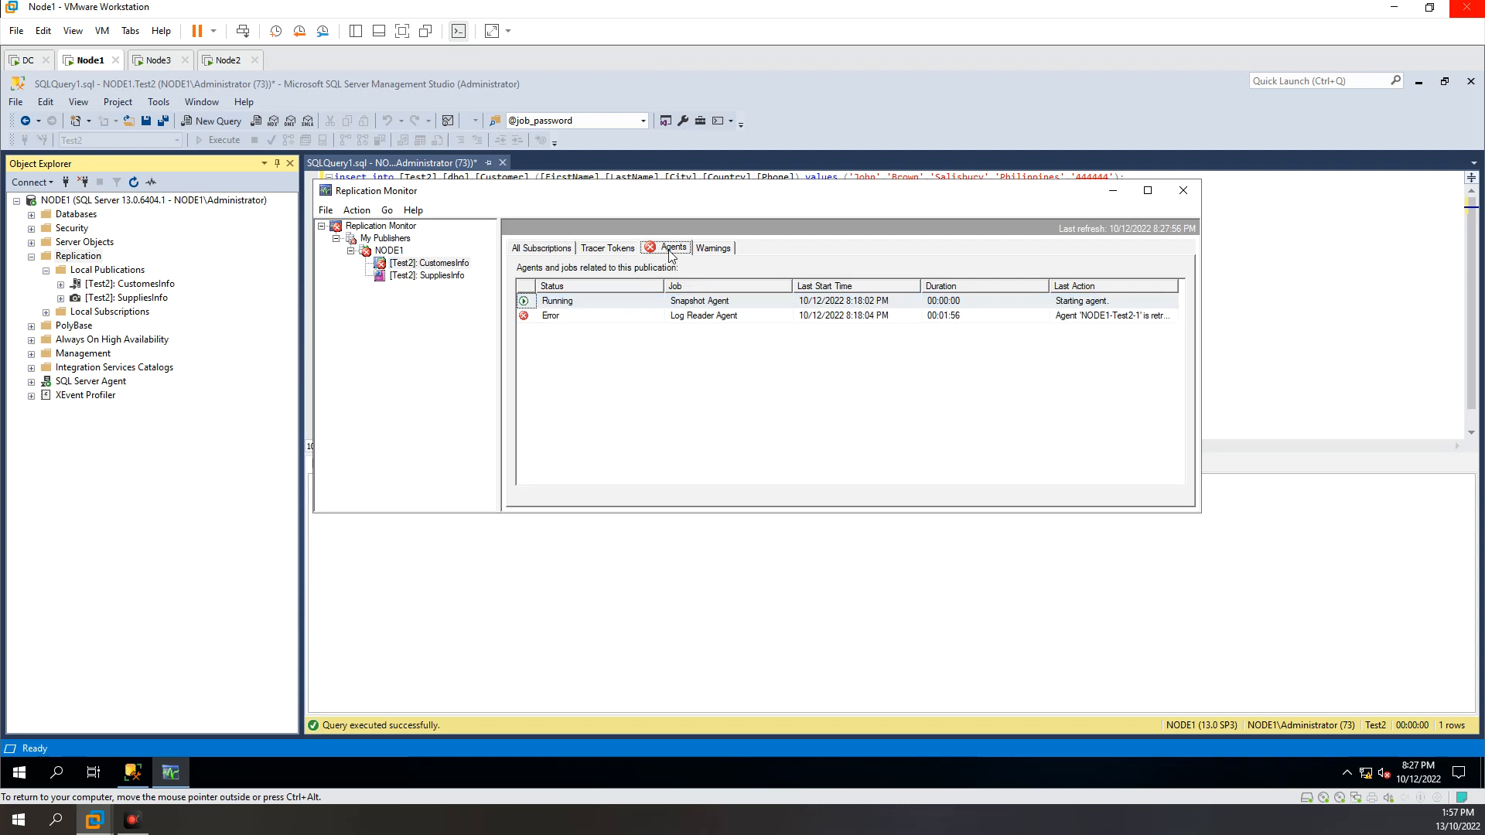
pyautogui.click(591, 315)
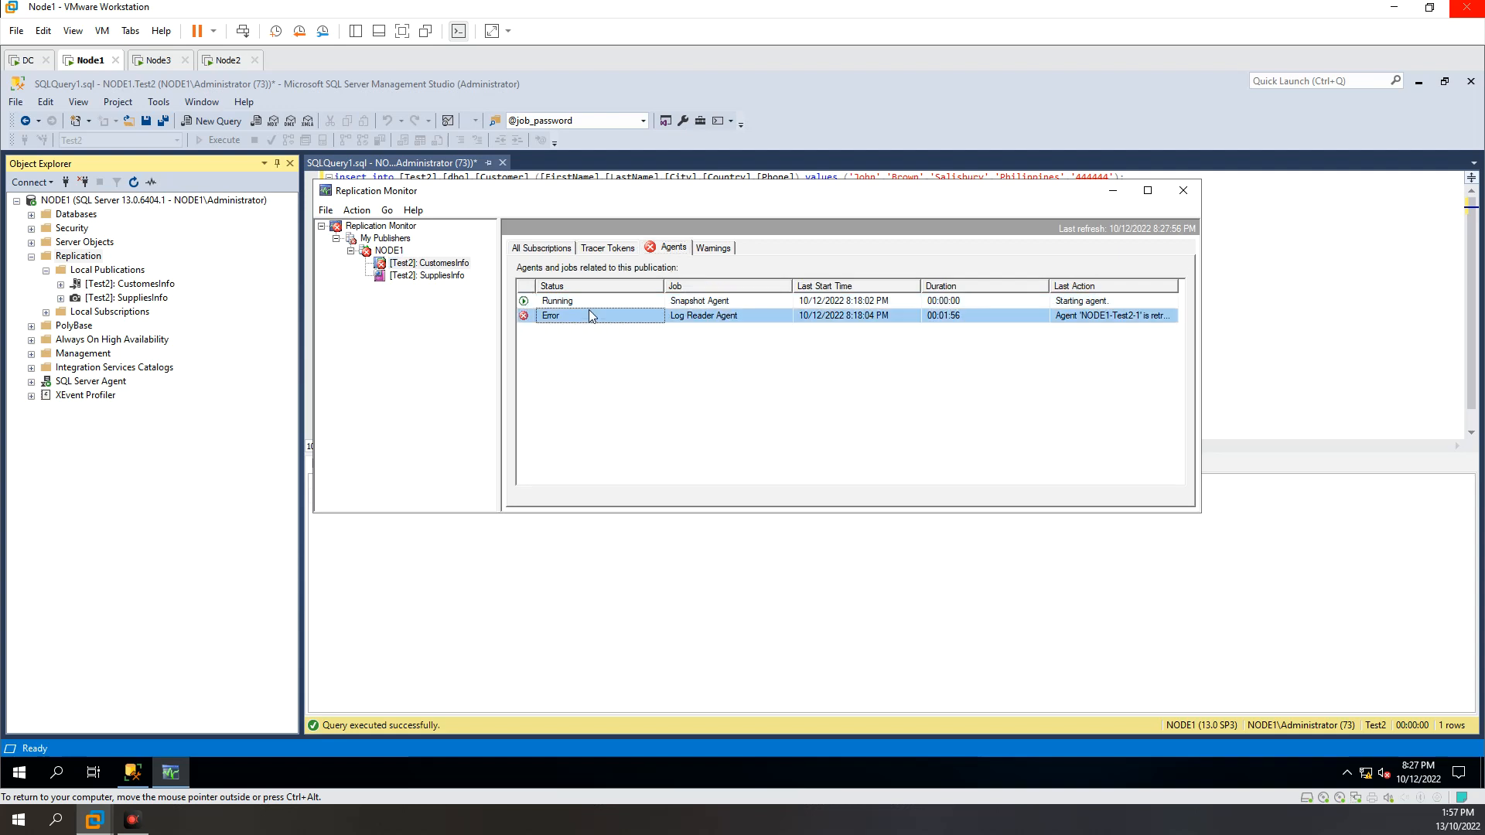
pyautogui.click(567, 304)
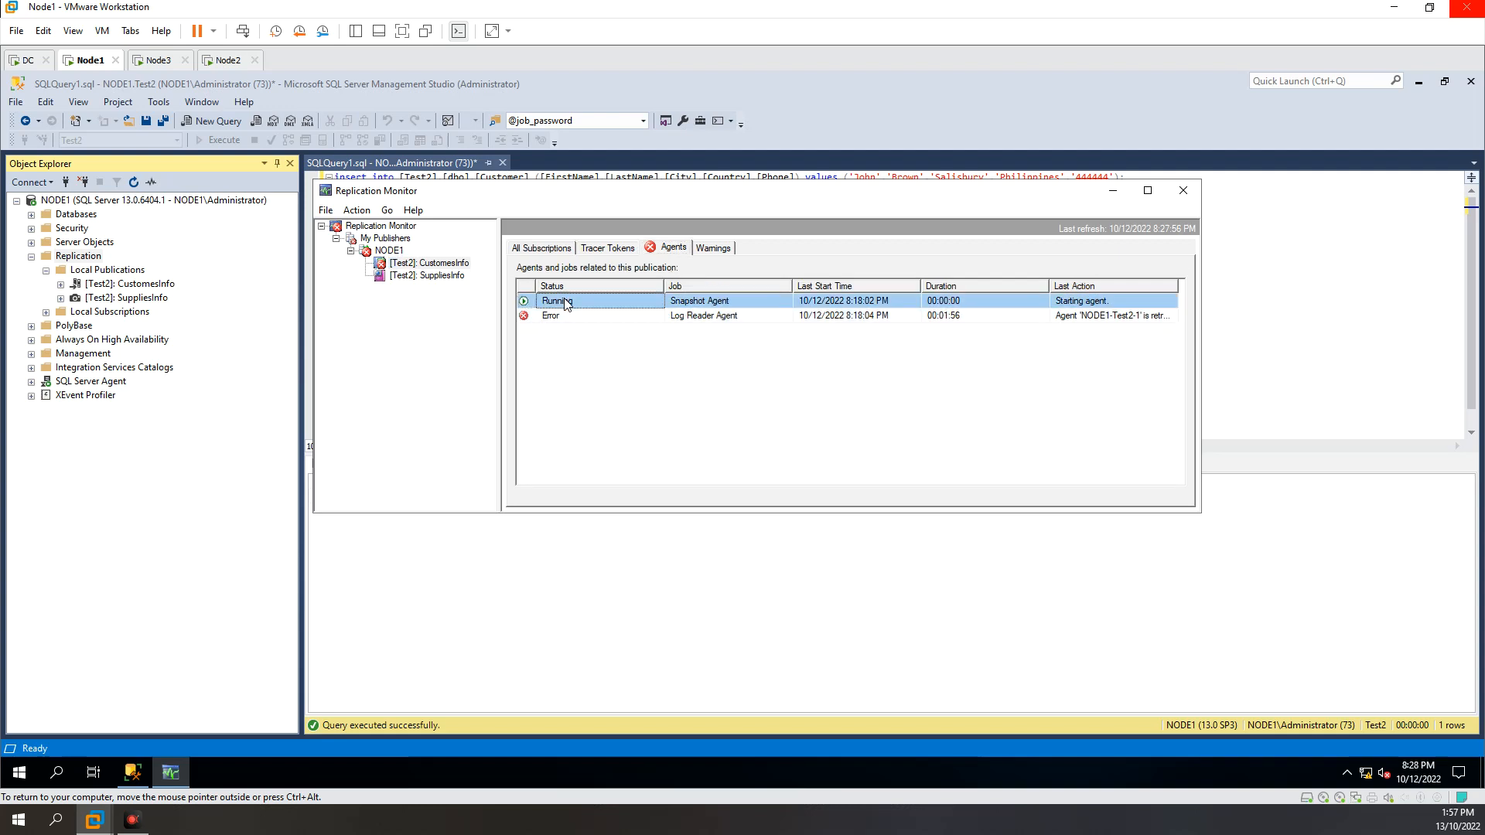
pyautogui.click(621, 304)
pyautogui.click(619, 311)
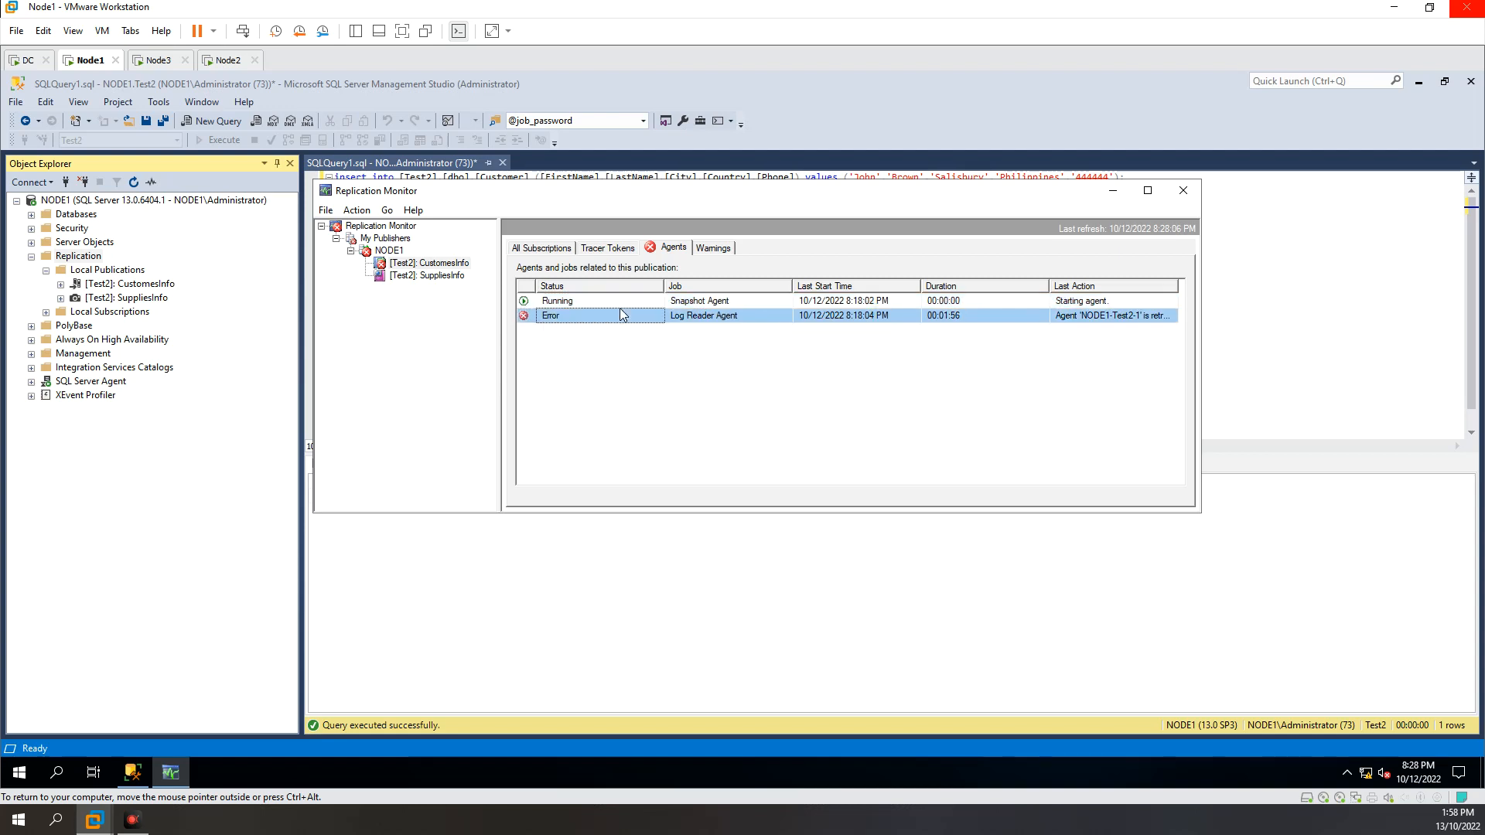
pyautogui.click(619, 304)
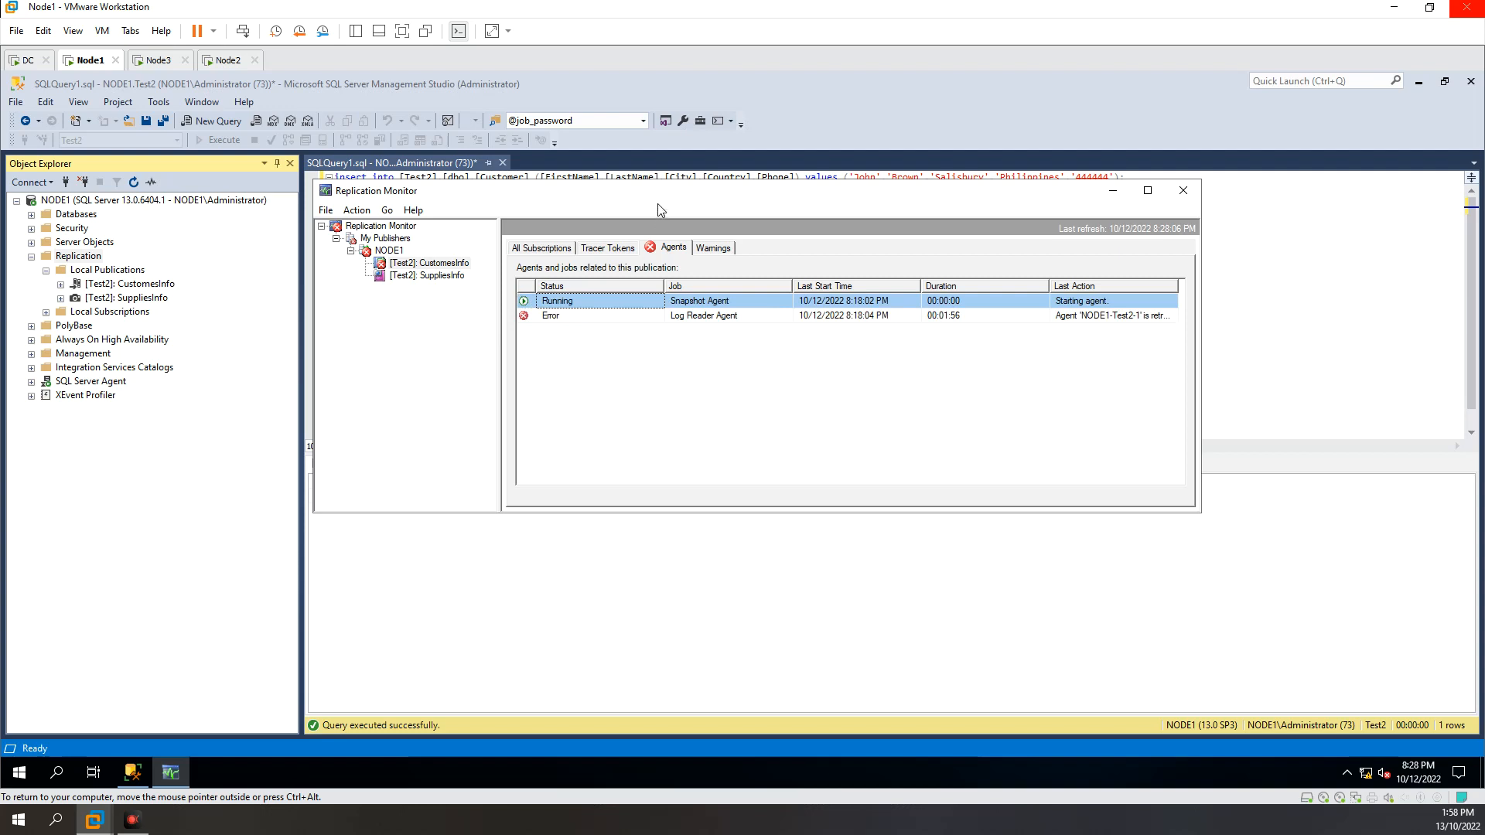
# Step: Shift the Replication Monitor window slightly, and narrow the Status column and widen the Job column of the agents list
pyautogui.moveTo(652, 194); pyautogui.dragTo(650, 191)
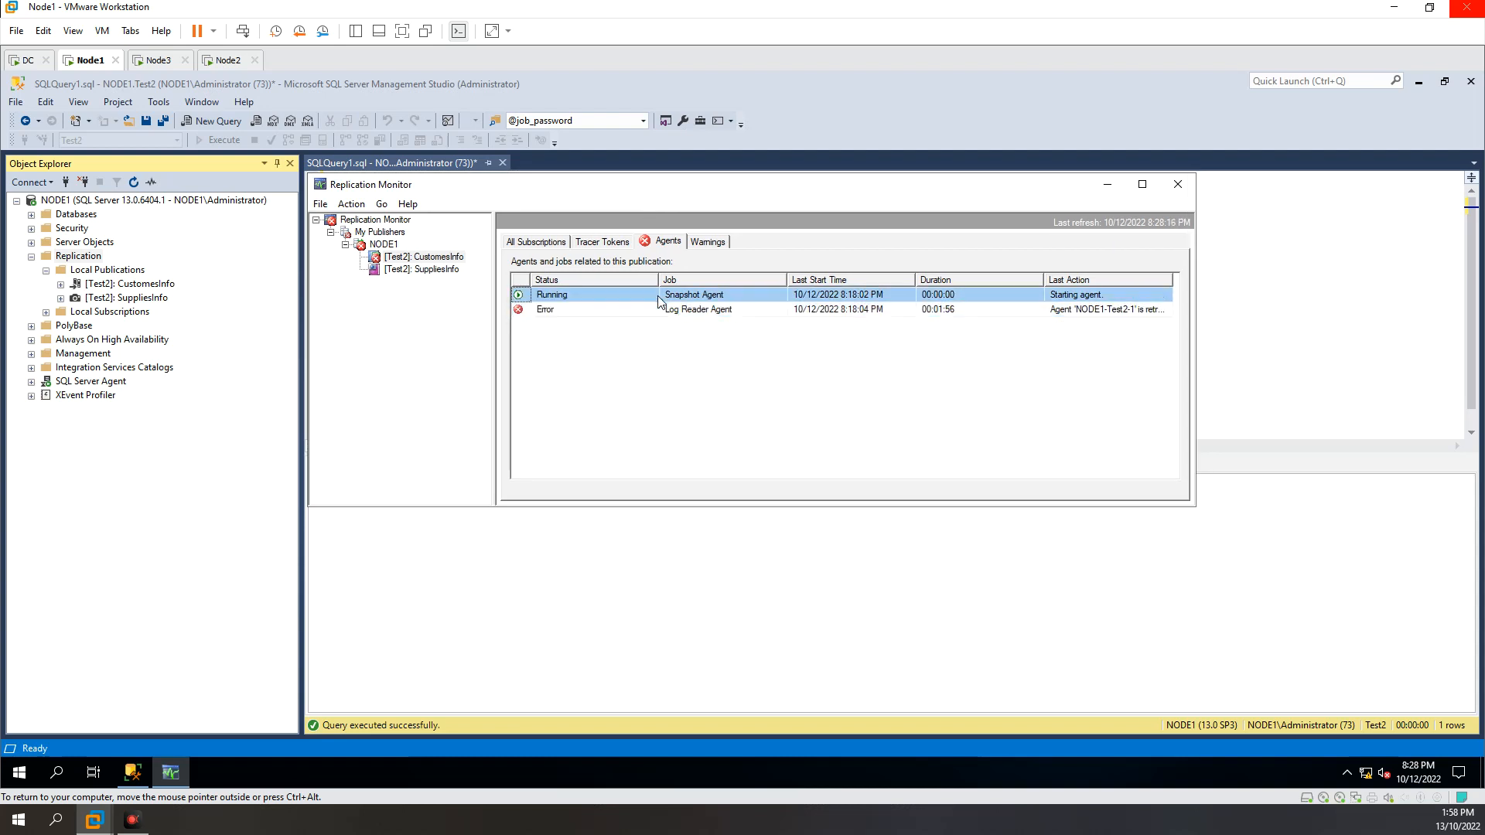
pyautogui.click(700, 310)
pyautogui.moveTo(658, 280); pyautogui.dragTo(628, 281)
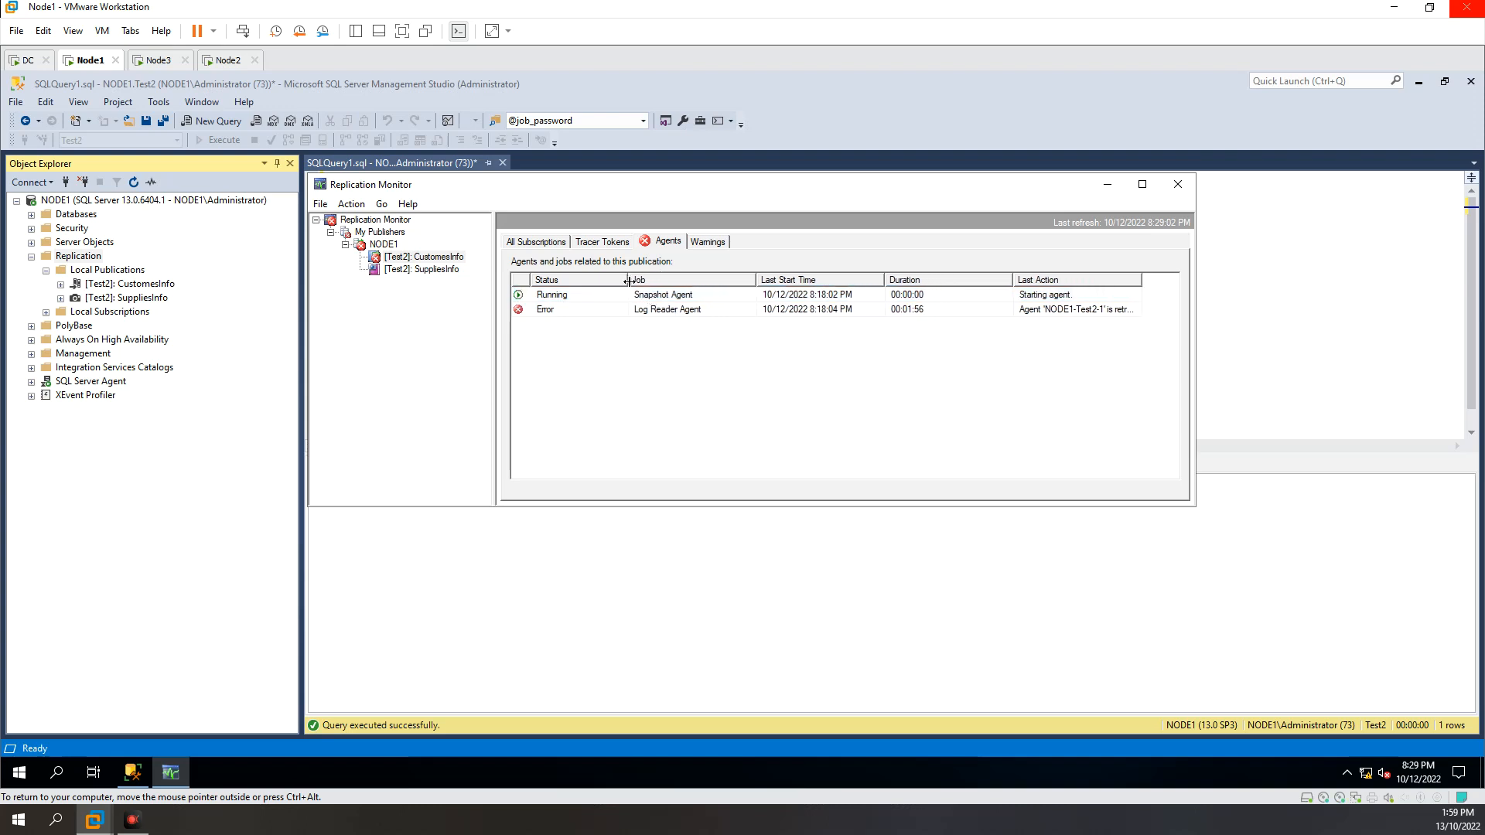
pyautogui.moveTo(756, 280); pyautogui.dragTo(808, 280)
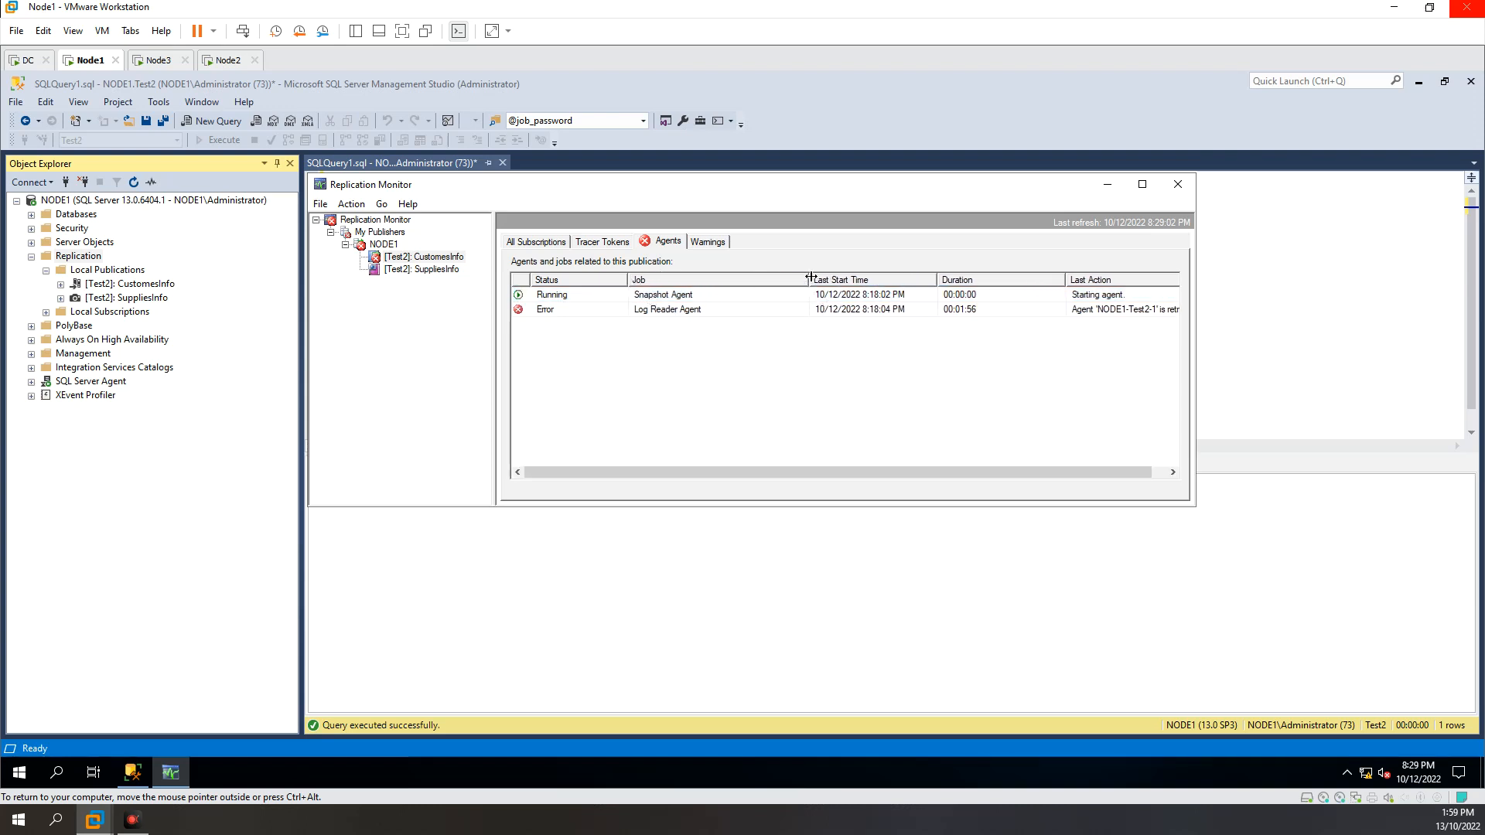
# Step: Compare the Snapshot Agent and Log Reader Agent entries by status, start time, duration and last action
pyautogui.click(713, 307)
pyautogui.click(712, 297)
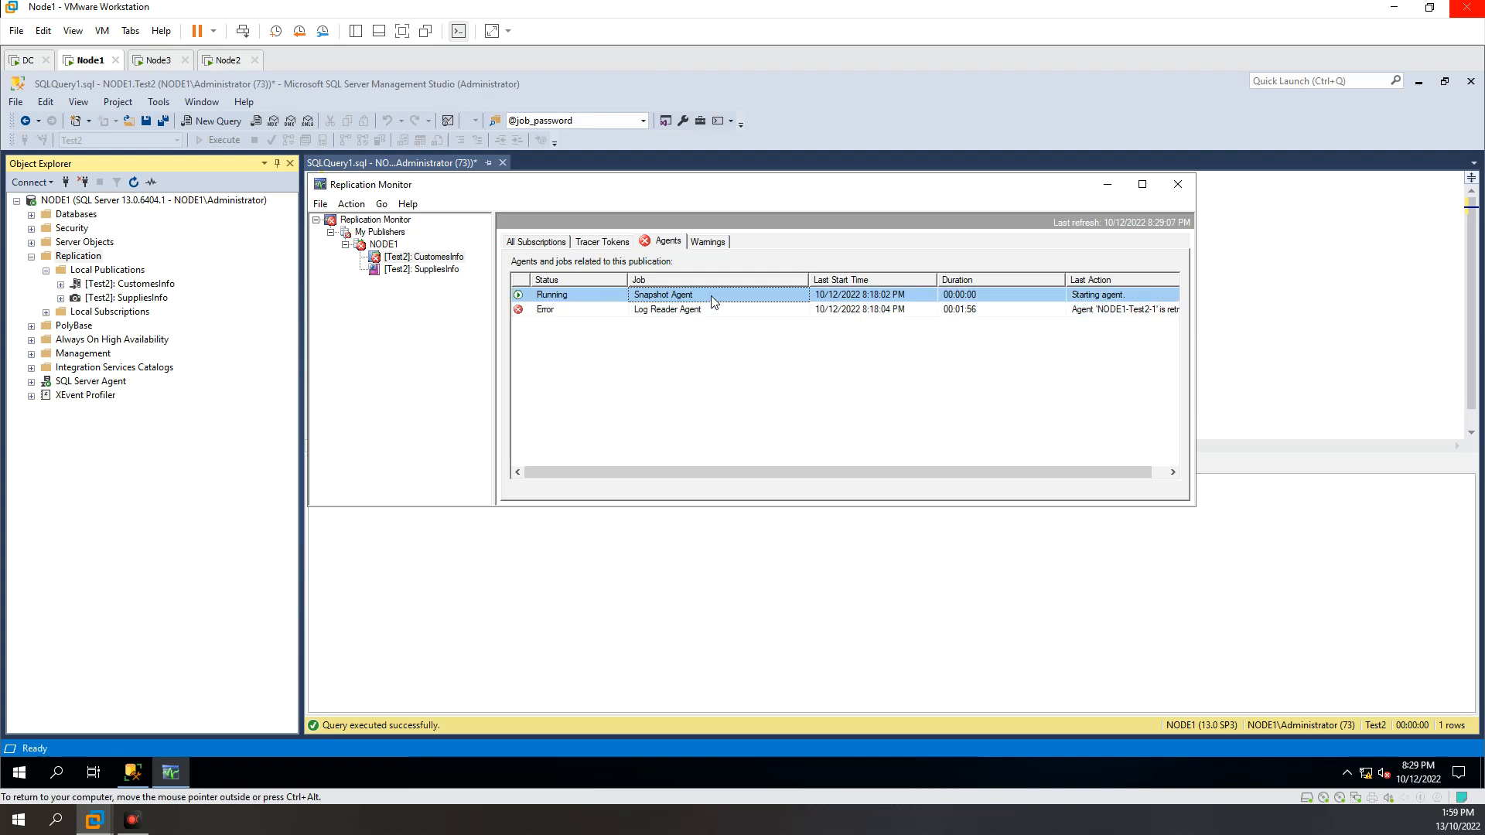
pyautogui.click(597, 311)
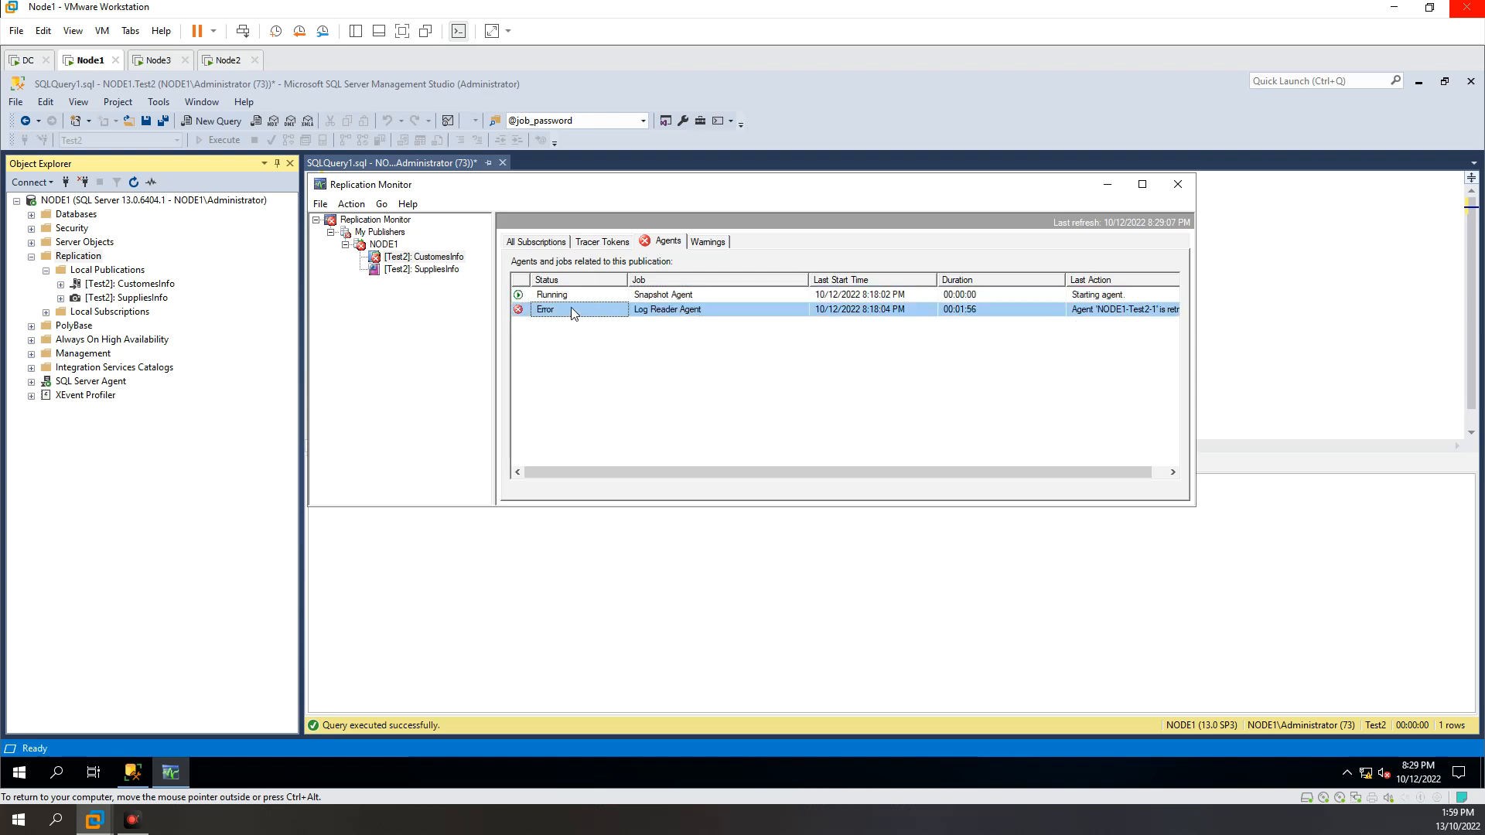
pyautogui.click(669, 307)
pyautogui.click(676, 296)
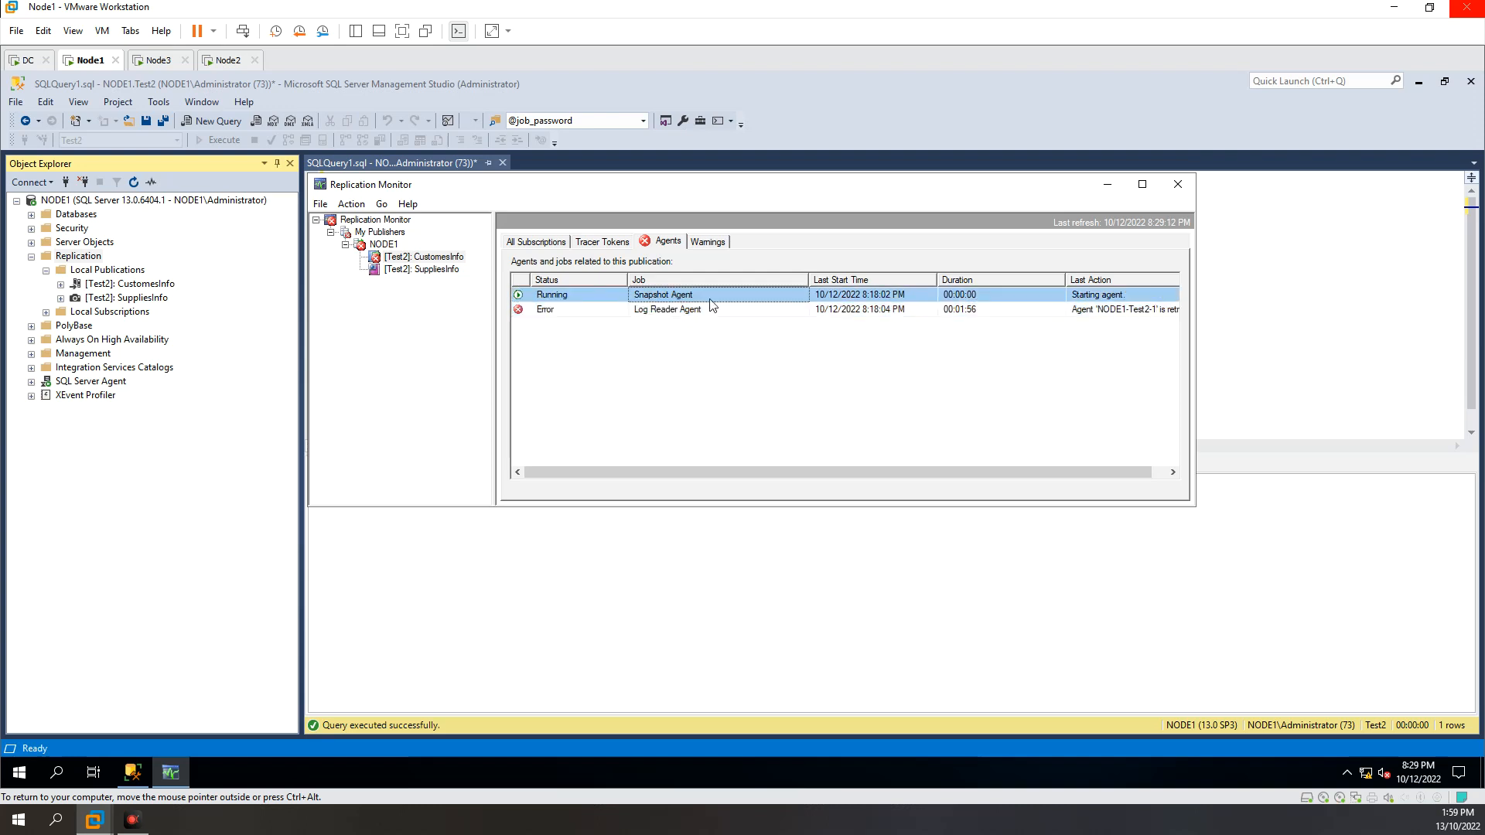
pyautogui.click(700, 308)
pyautogui.click(693, 294)
pyautogui.click(671, 308)
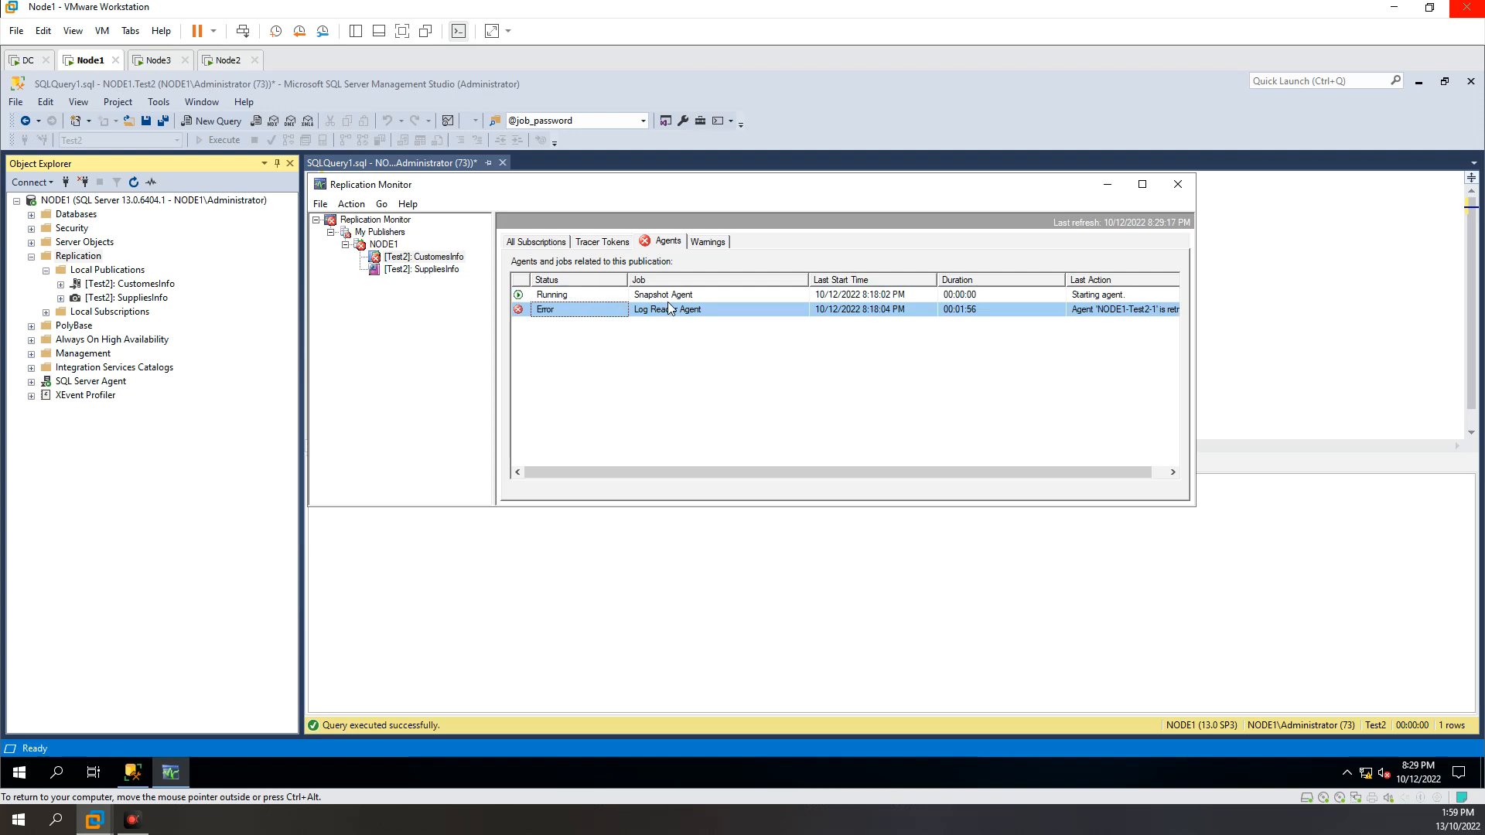
pyautogui.click(681, 292)
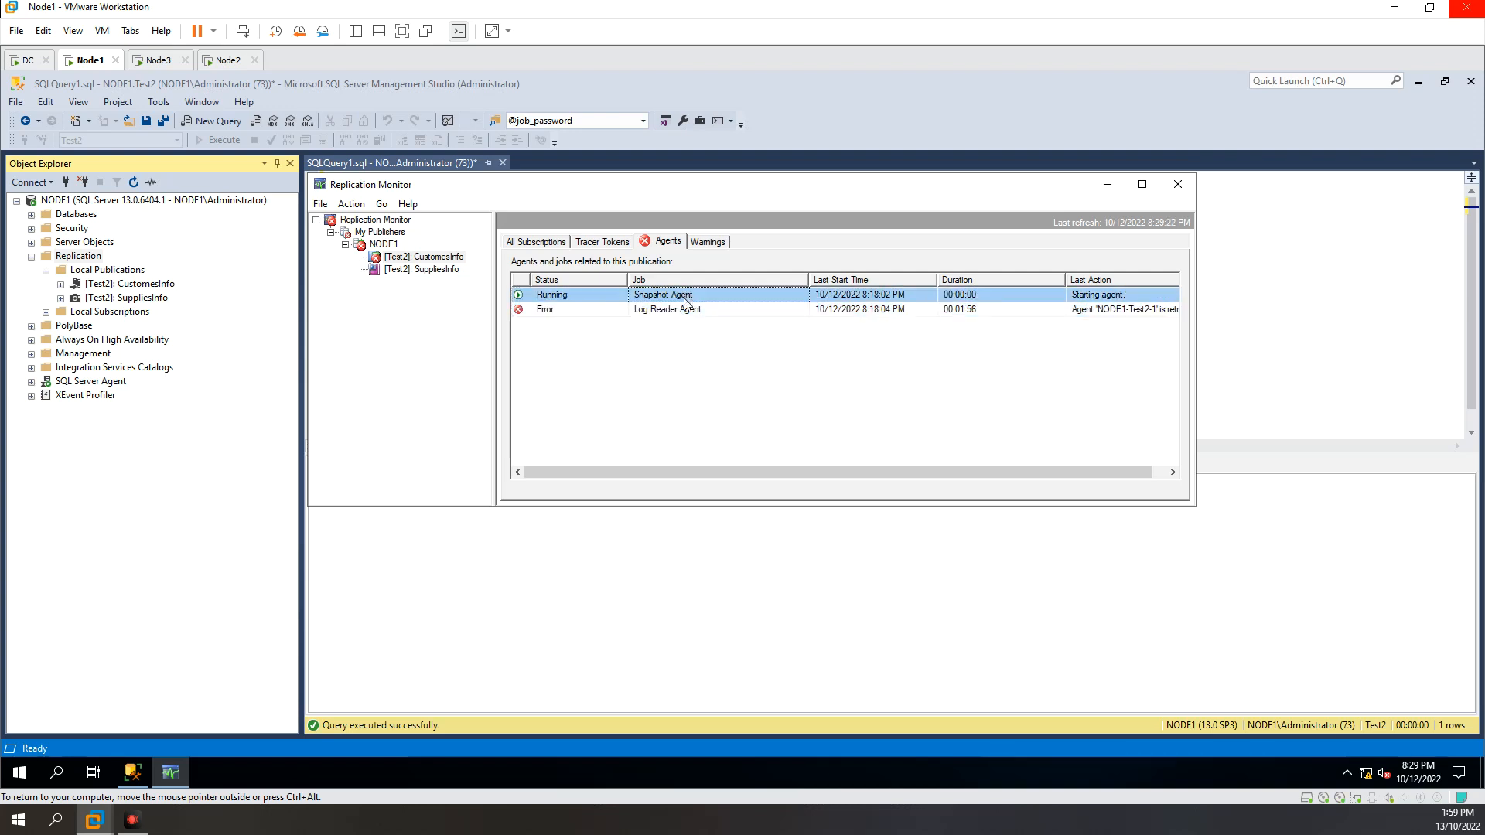
# Step: Review the Snapshot Agent and Log Reader Agent rows once more for the CustomesInfo publication under NODE1
pyautogui.click(688, 310)
pyautogui.click(692, 309)
pyautogui.click(690, 296)
pyautogui.click(689, 309)
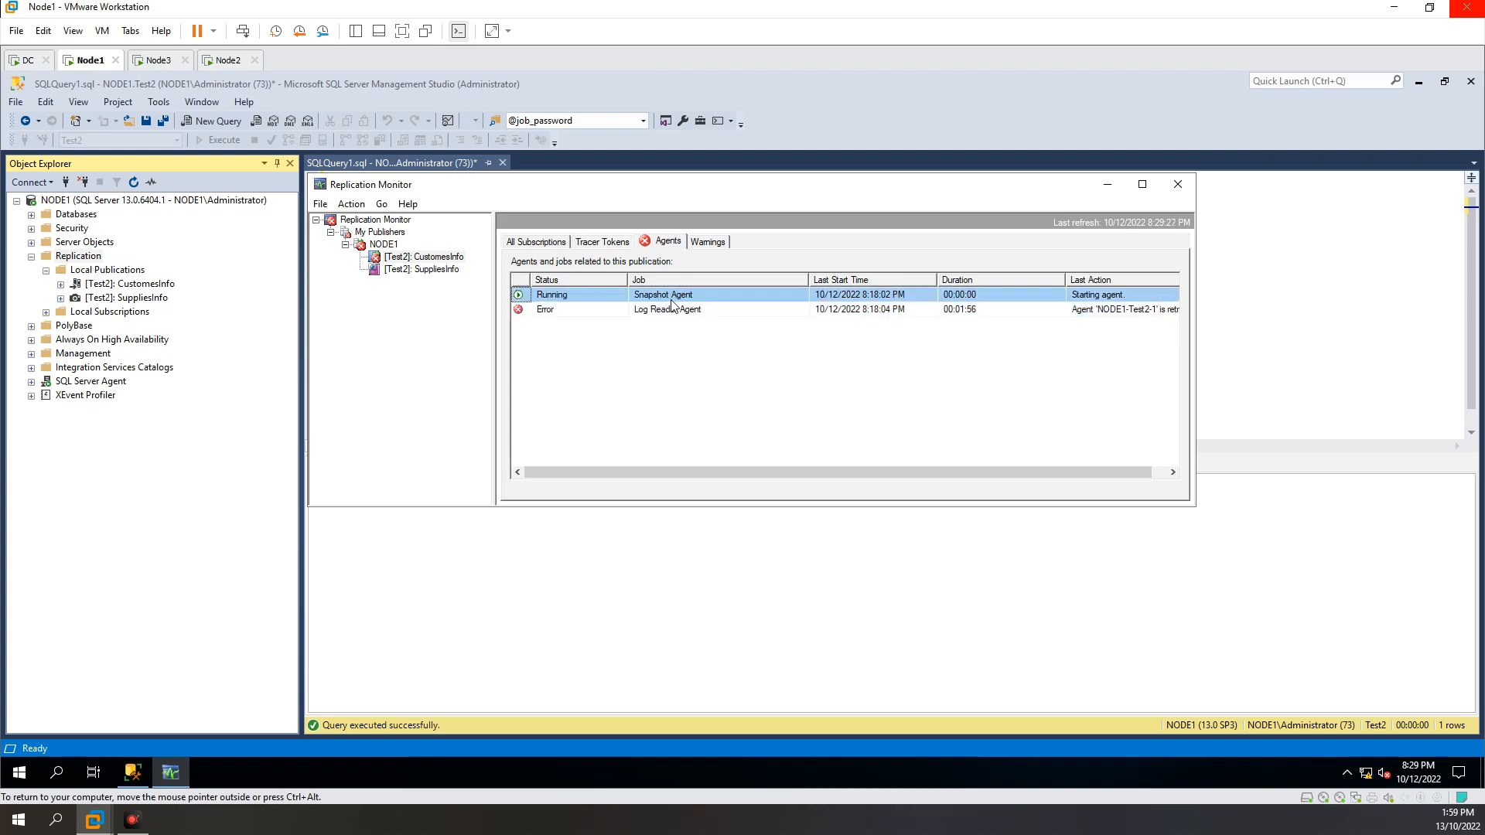
pyautogui.click(427, 259)
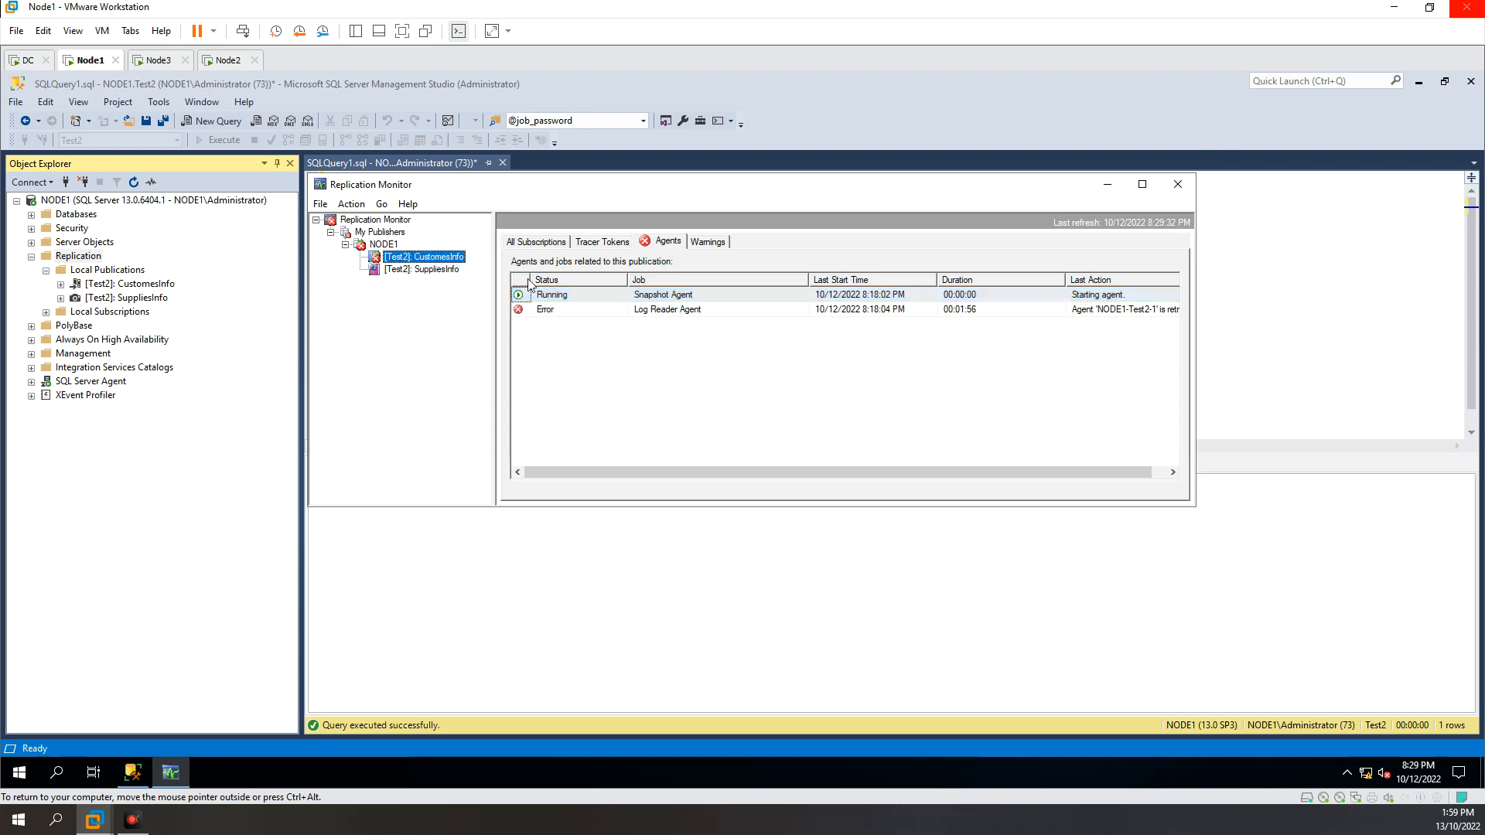
# Step: Open the properties of the CustomesInfo local publication and show its Agent Security settings
pyautogui.rightClick(146, 286)
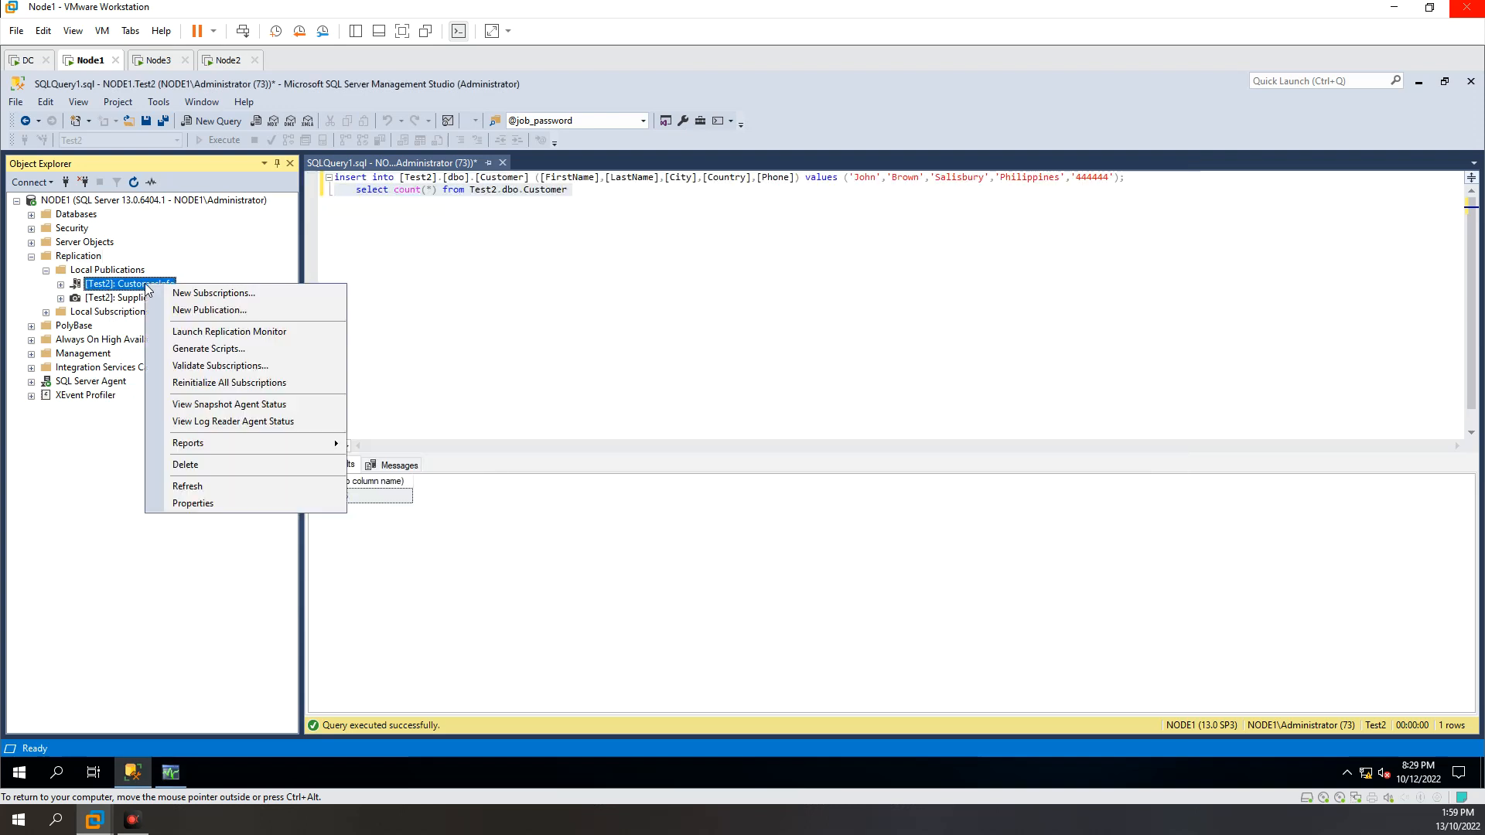
pyautogui.click(193, 504)
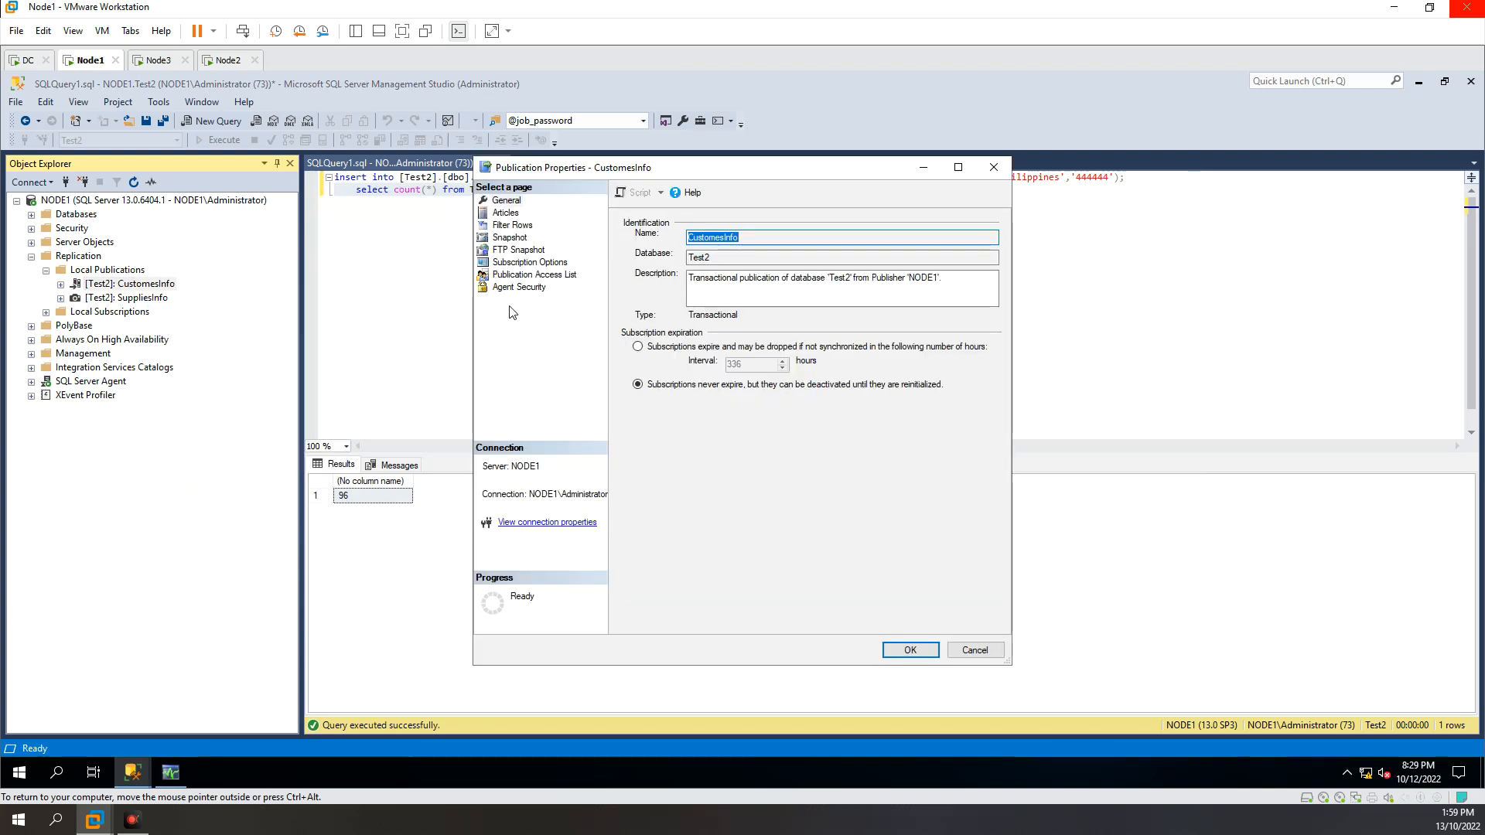
pyautogui.click(513, 292)
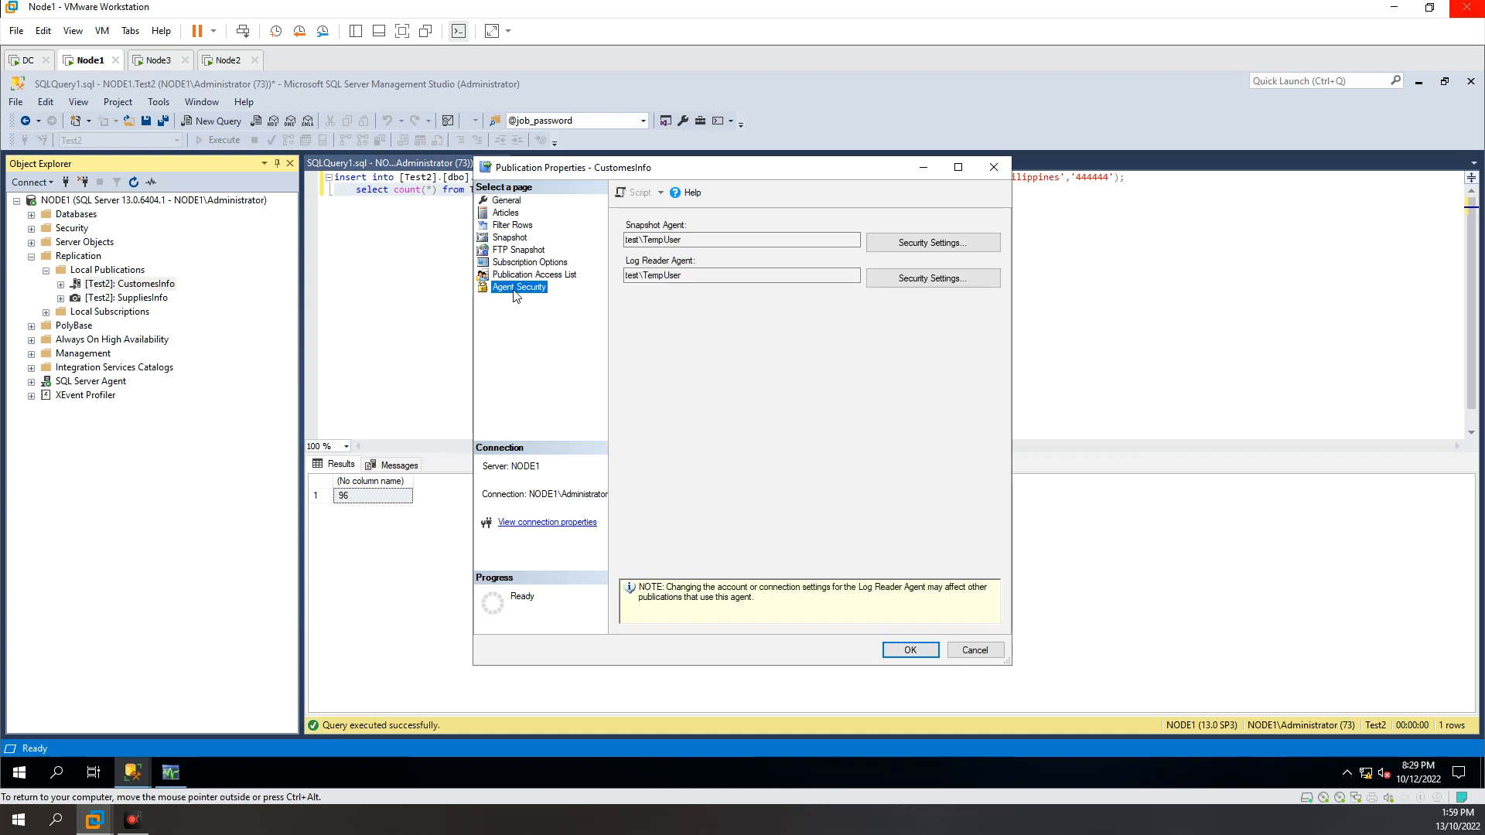
pyautogui.press('Tab')
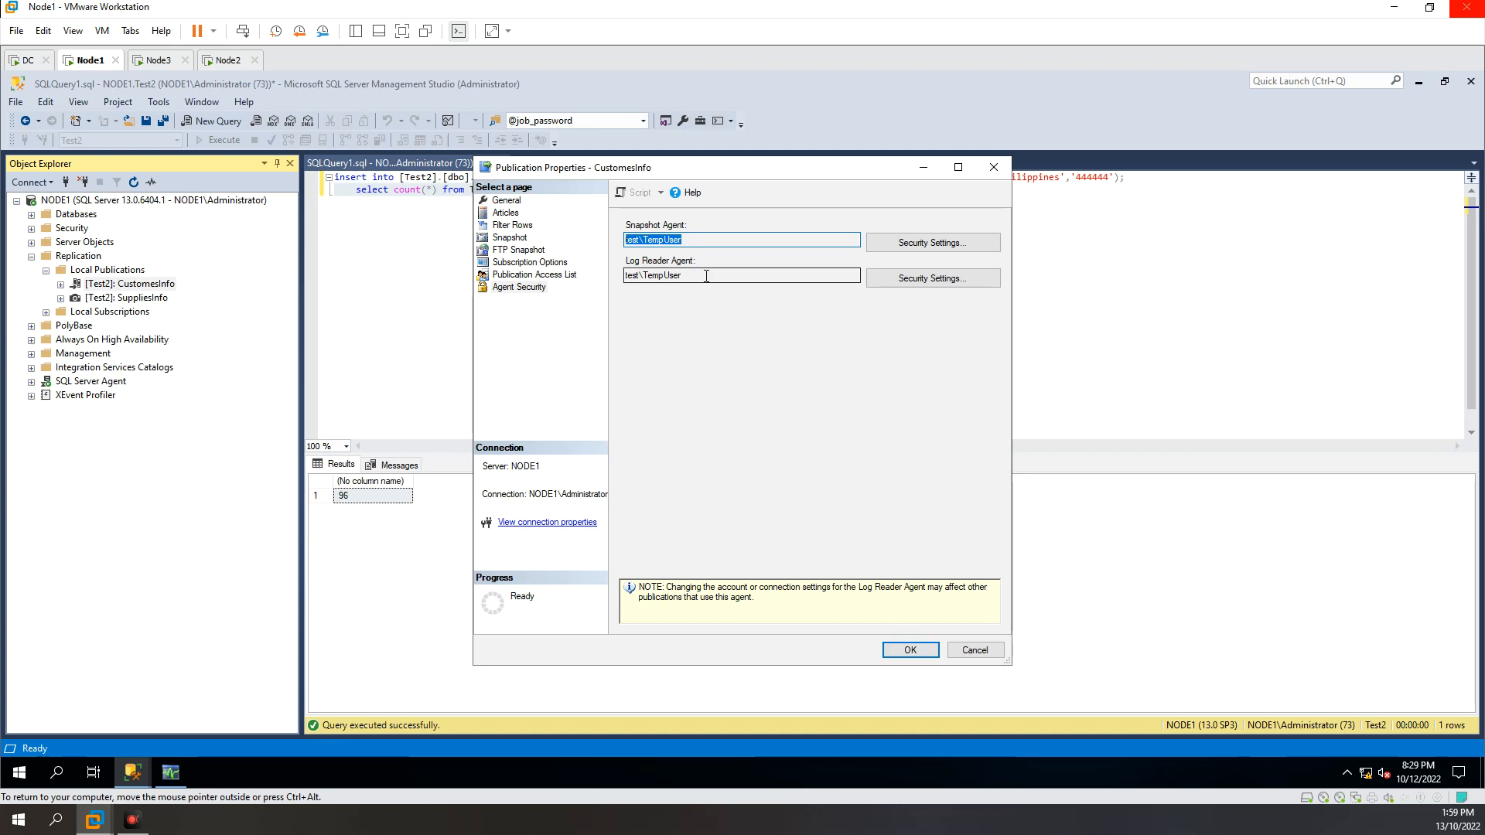
# Step: Examine and compare the accounts assigned to the Snapshot Agent and the Log Reader Agent of the publication
pyautogui.moveTo(708, 275); pyautogui.dragTo(613, 276)
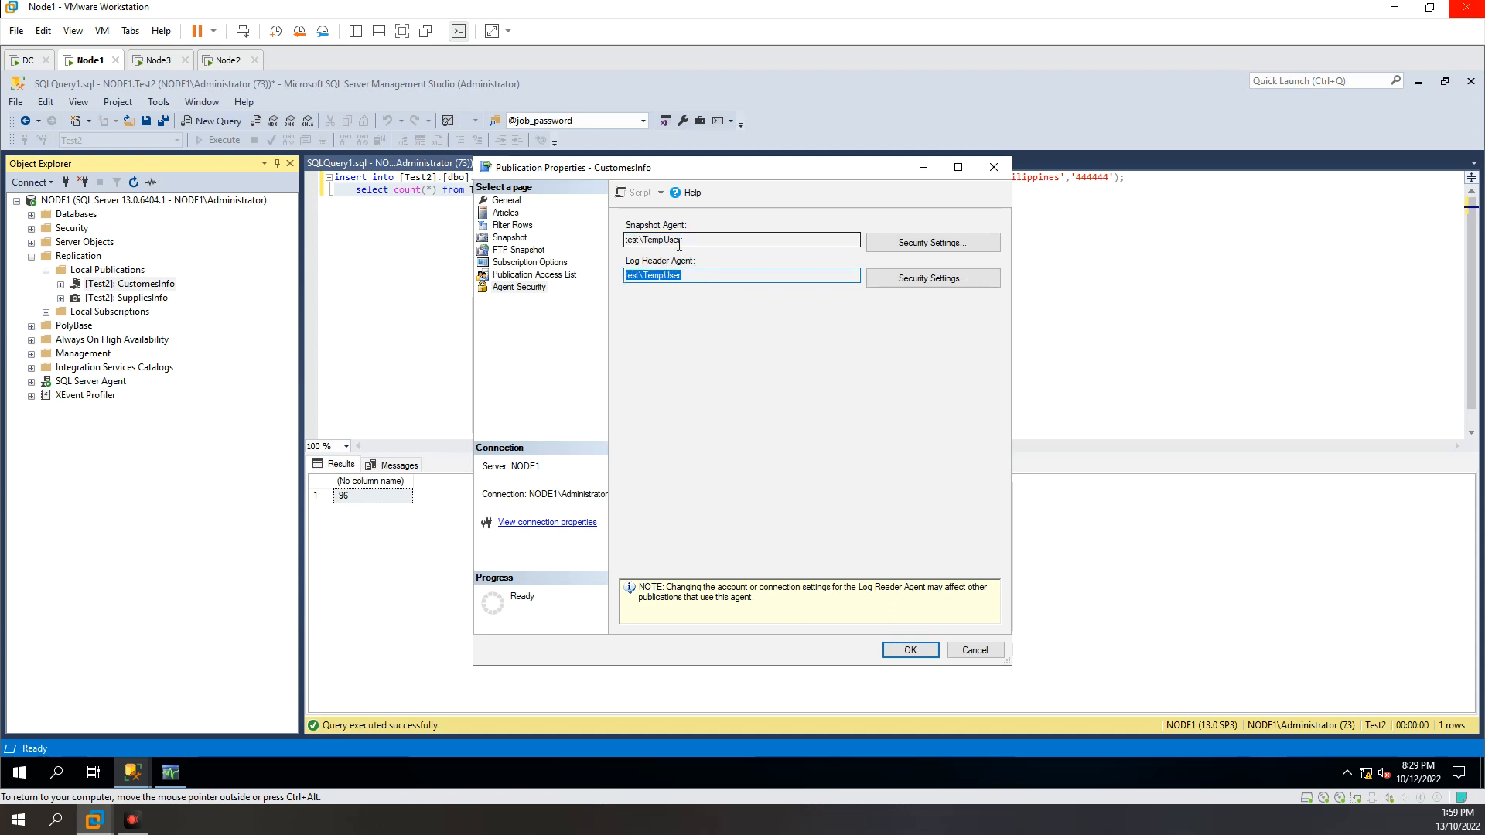
pyautogui.moveTo(702, 237); pyautogui.dragTo(624, 240)
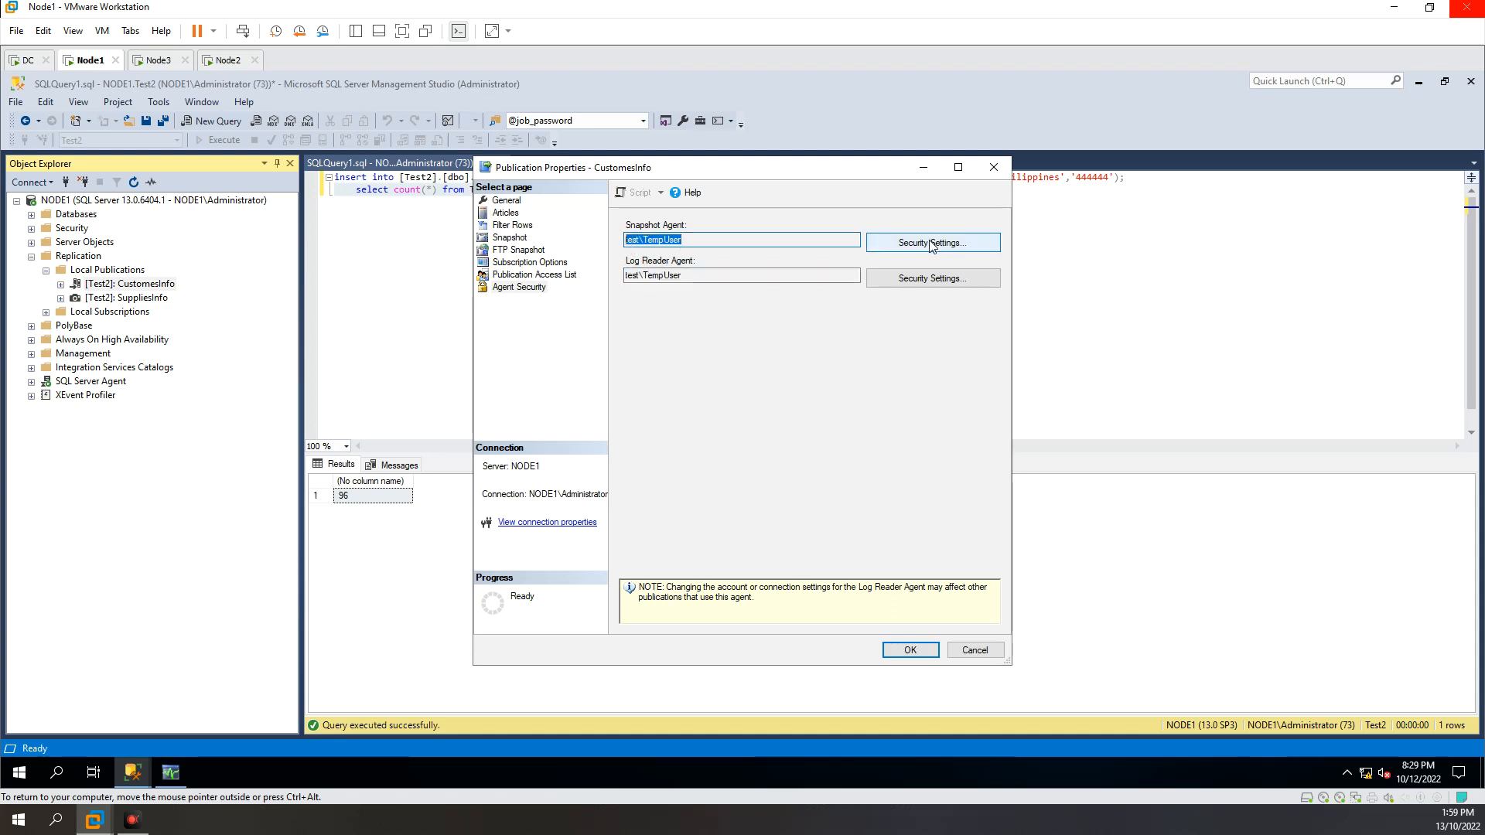
pyautogui.click(712, 239)
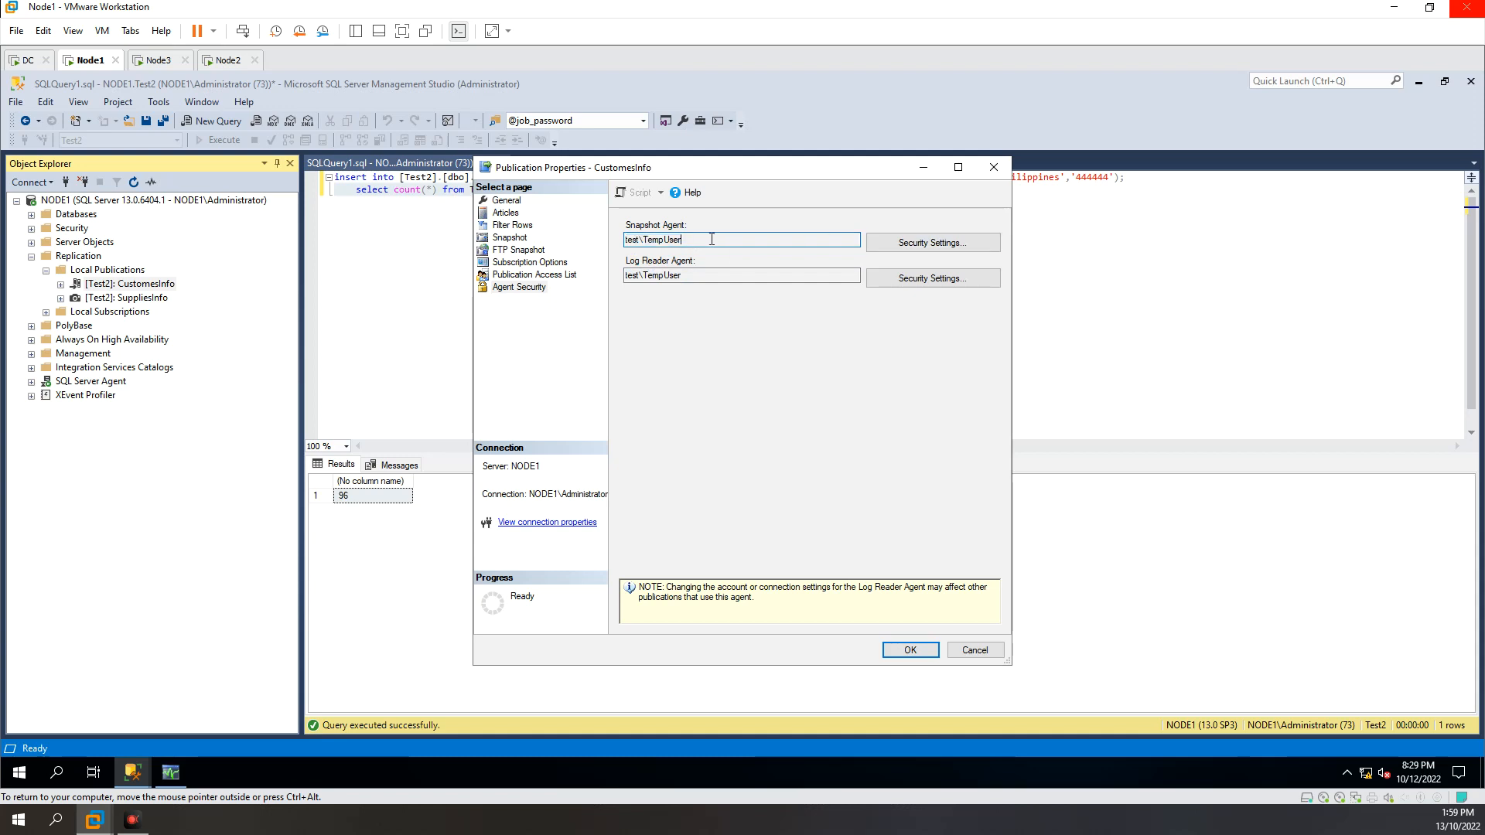
pyautogui.moveTo(711, 239); pyautogui.dragTo(593, 246)
pyautogui.click(676, 240)
pyautogui.moveTo(717, 239); pyautogui.dragTo(615, 243)
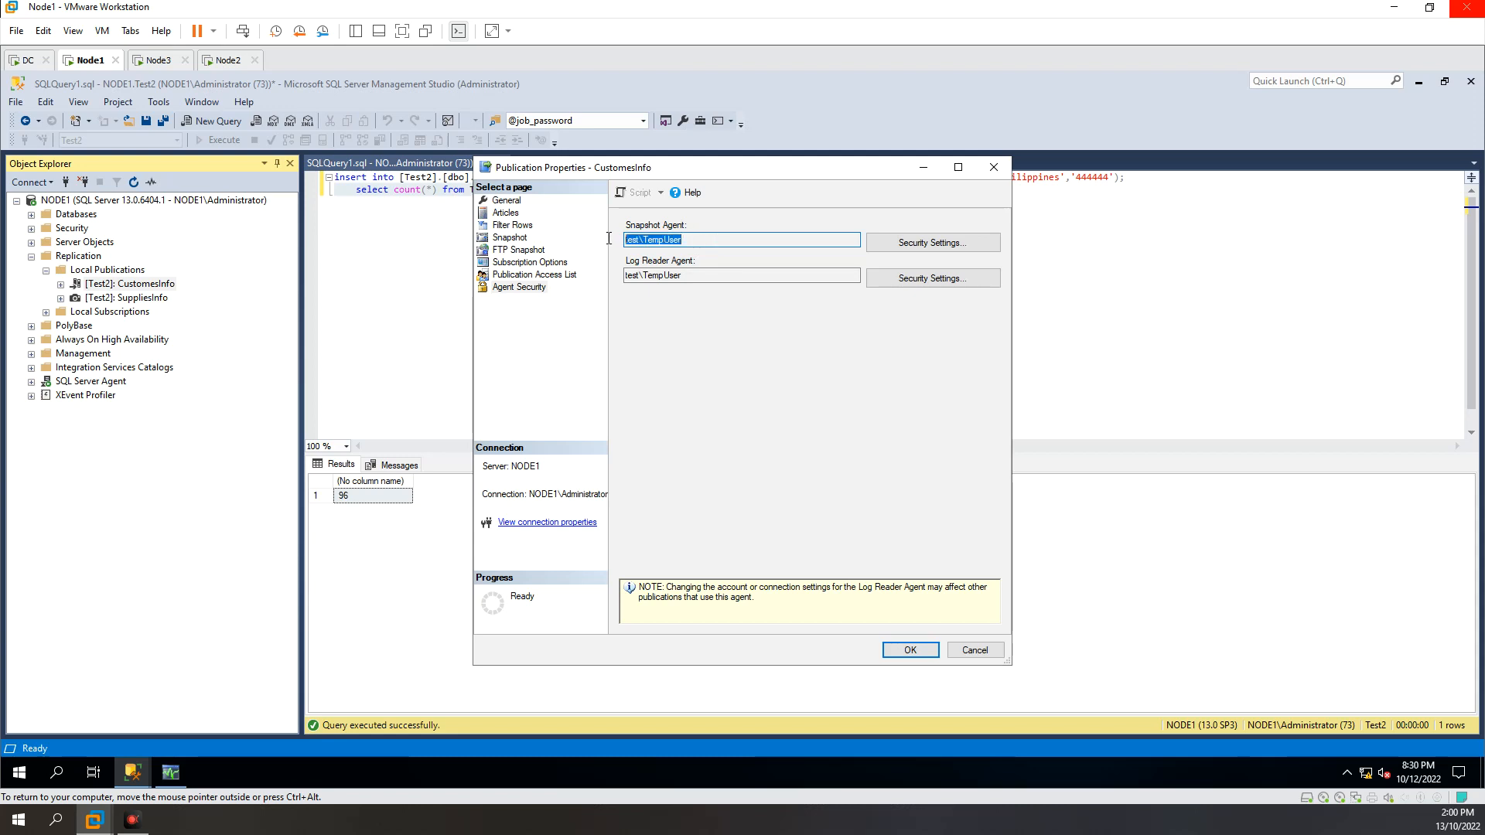
pyautogui.click(690, 275)
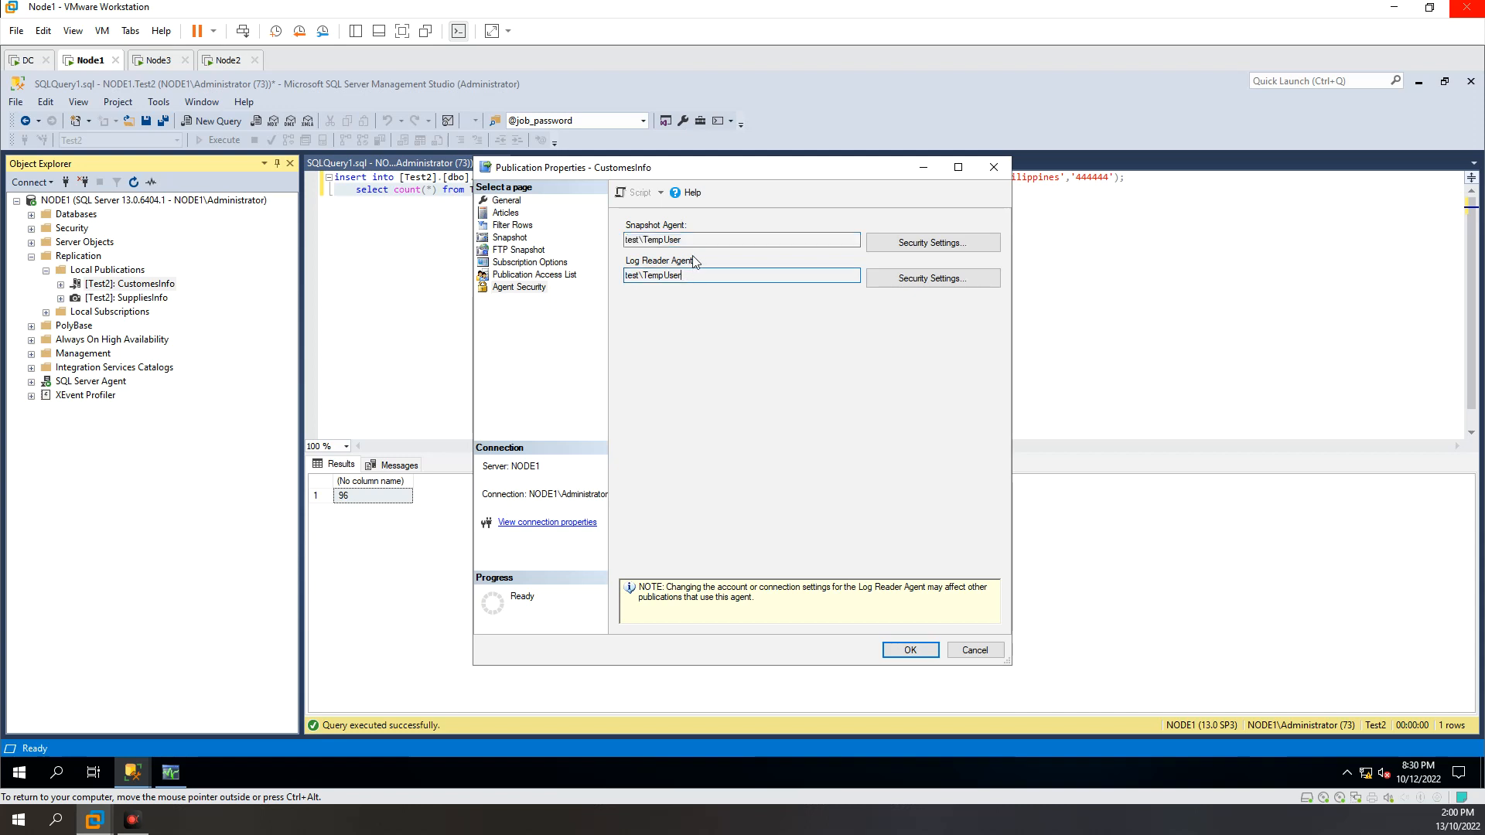
pyautogui.moveTo(697, 239); pyautogui.dragTo(569, 241)
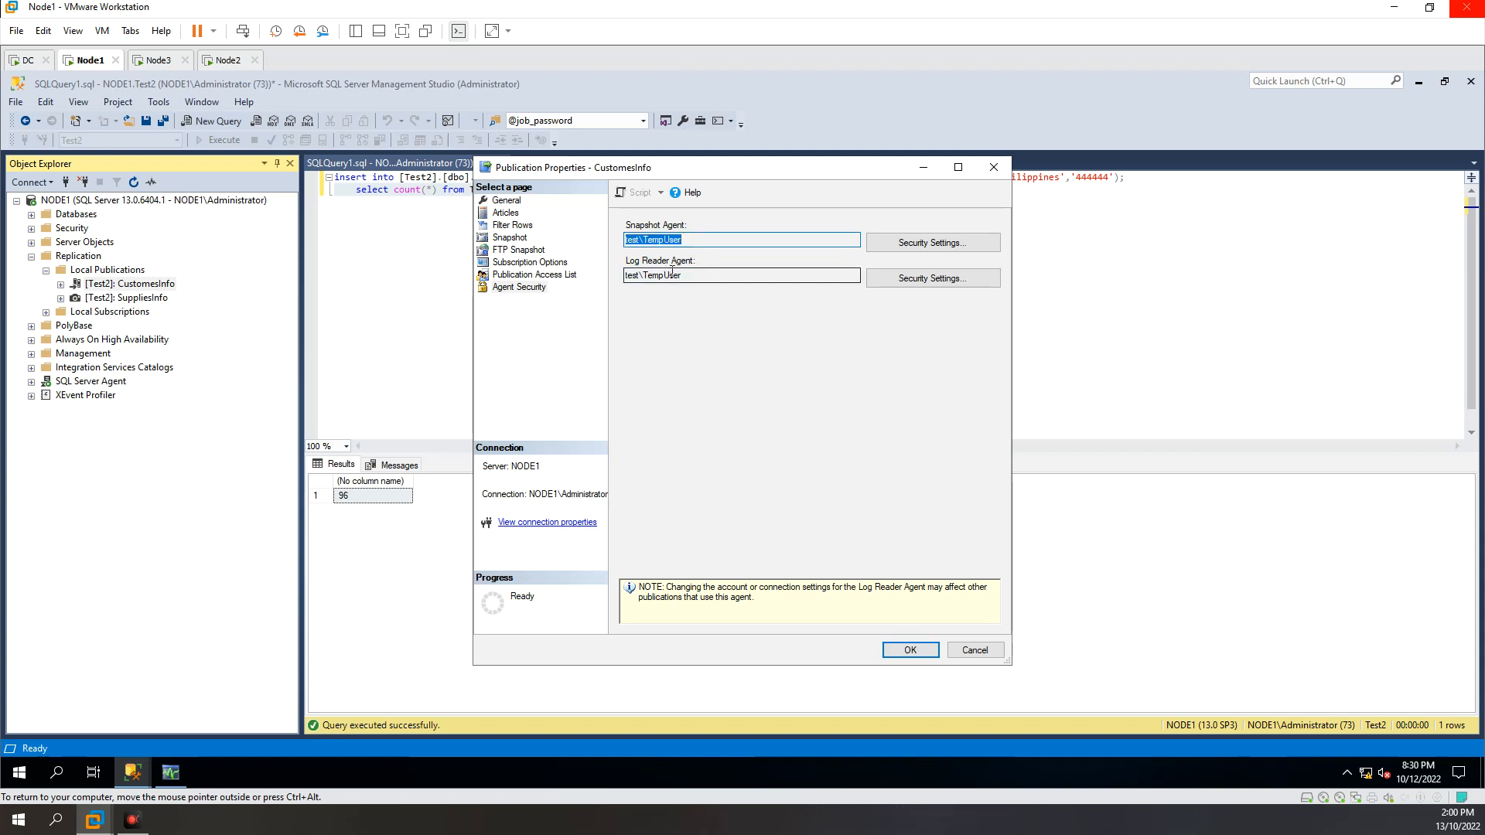
pyautogui.moveTo(688, 240); pyautogui.dragTo(580, 242)
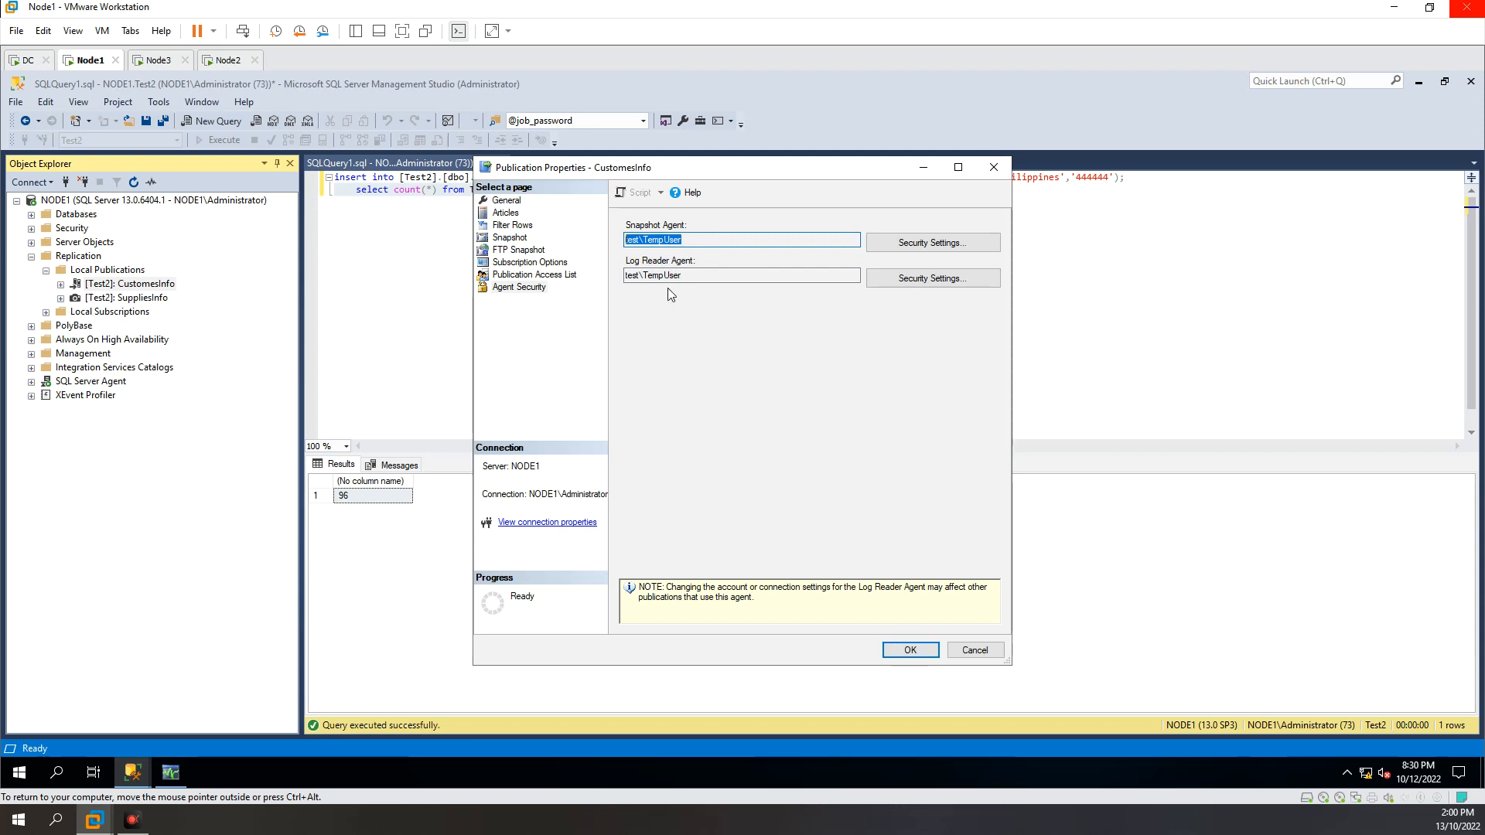
pyautogui.moveTo(697, 275); pyautogui.dragTo(590, 244)
pyautogui.click(696, 240)
pyautogui.moveTo(698, 240); pyautogui.dragTo(595, 233)
pyautogui.moveTo(704, 276); pyautogui.dragTo(596, 276)
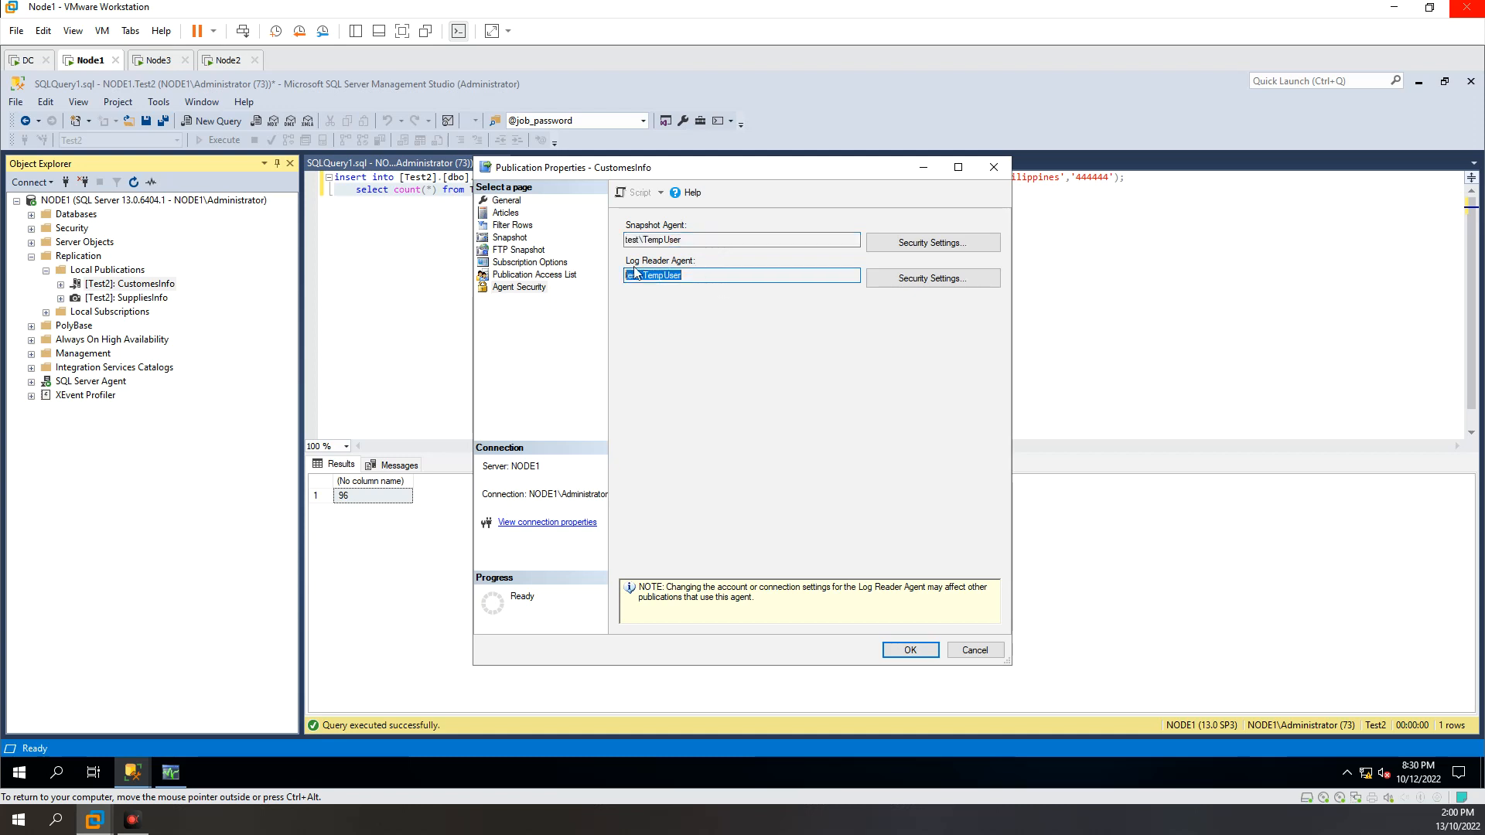
pyautogui.moveTo(704, 244); pyautogui.dragTo(589, 273)
pyautogui.moveTo(703, 273); pyautogui.dragTo(625, 267)
pyautogui.moveTo(713, 239); pyautogui.dragTo(580, 236)
pyautogui.click(711, 275)
pyautogui.moveTo(710, 275); pyautogui.dragTo(626, 275)
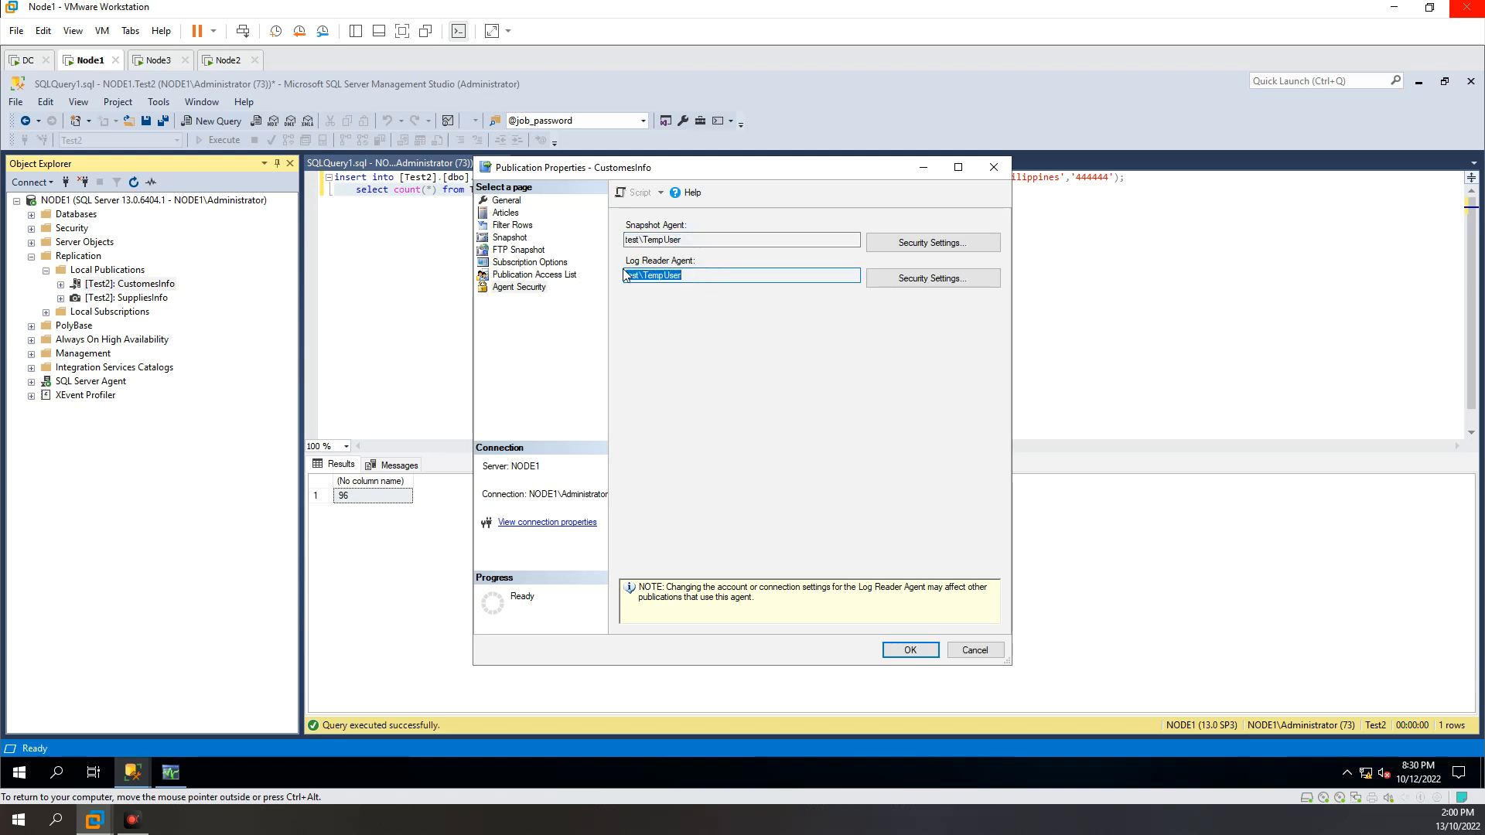
pyautogui.click(694, 239)
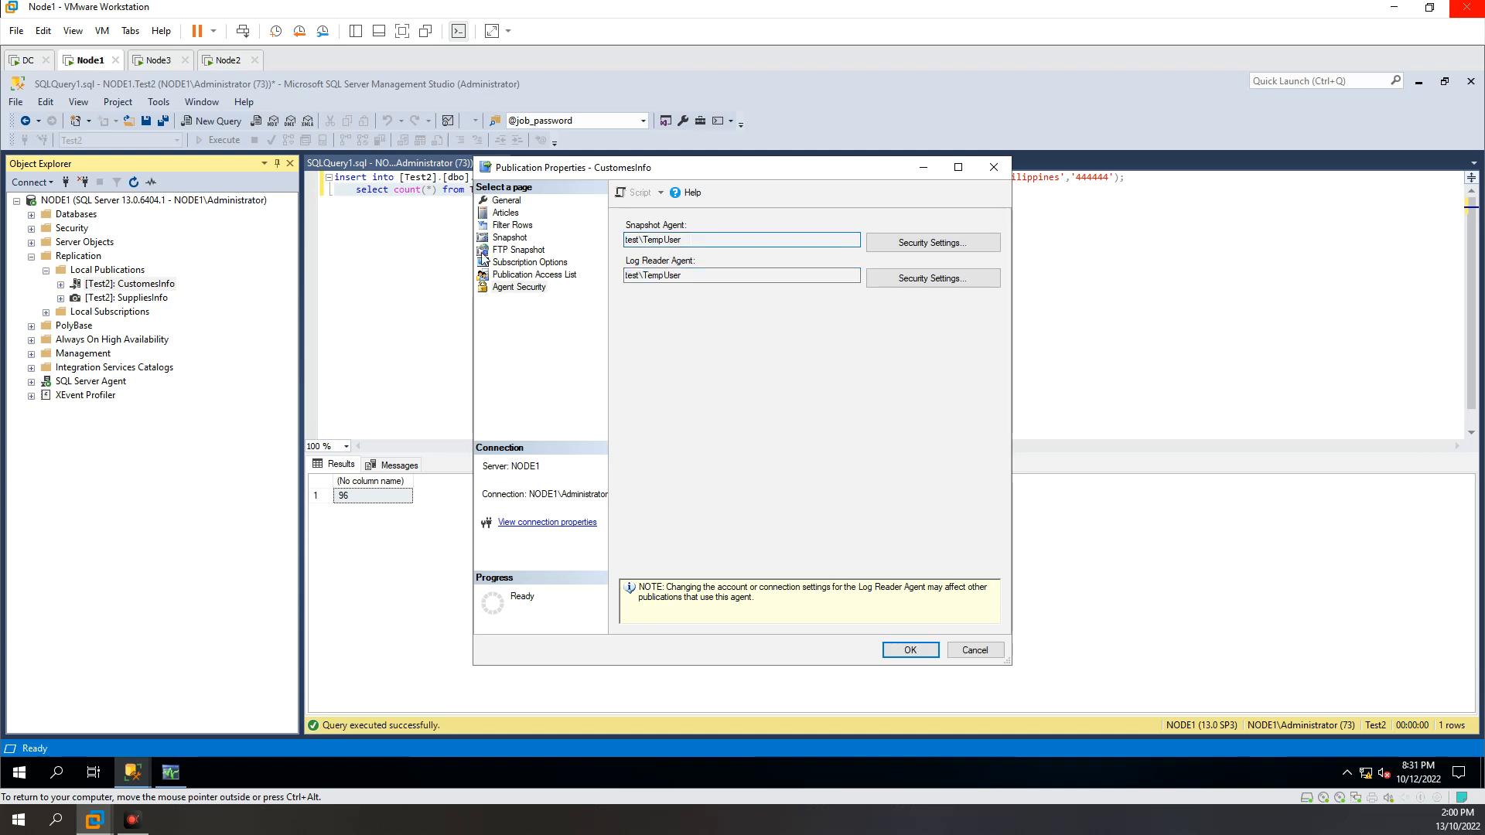
pyautogui.moveTo(691, 240); pyautogui.dragTo(509, 231)
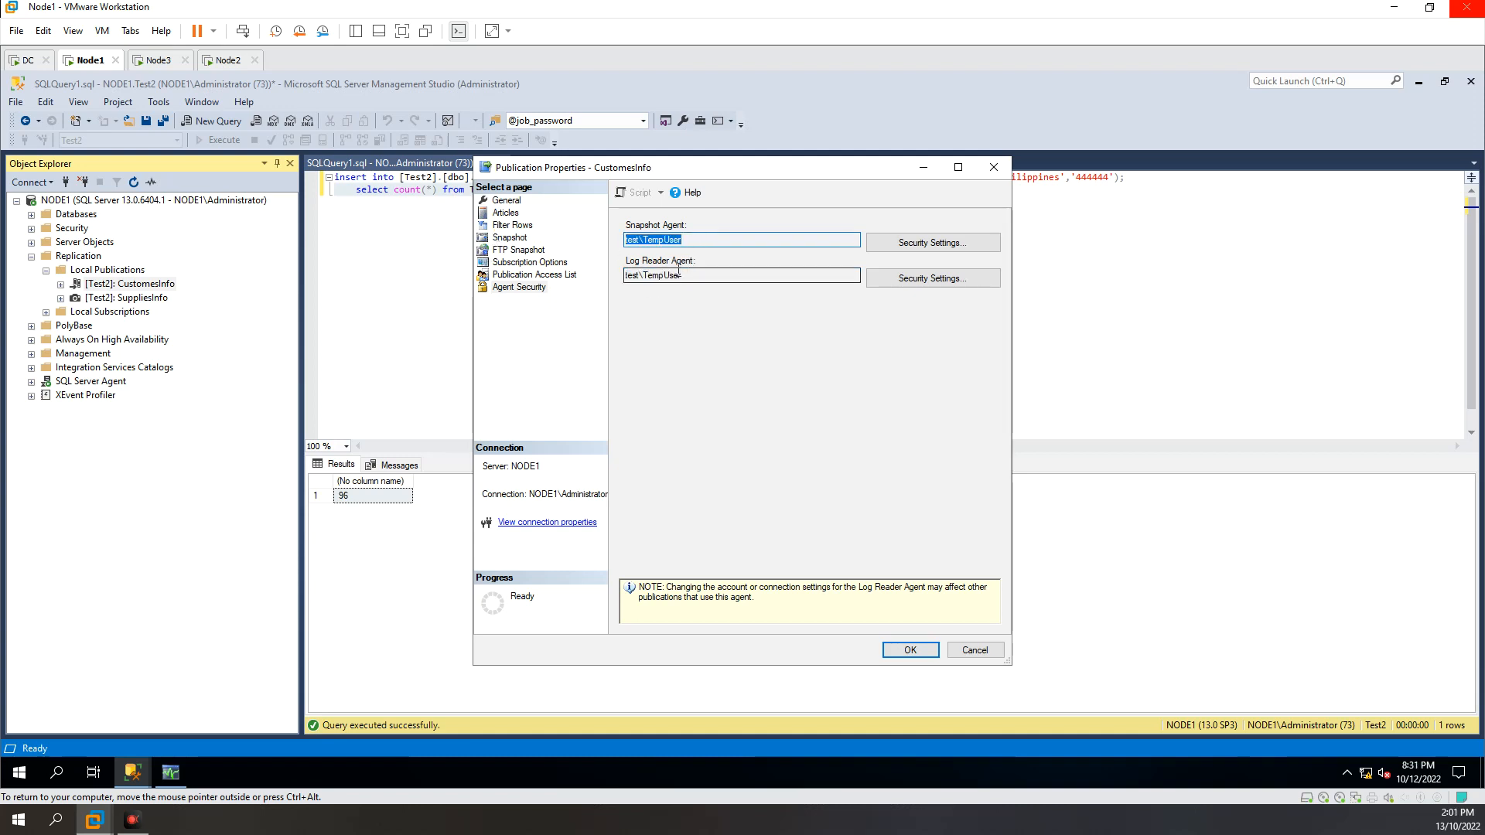
pyautogui.moveTo(688, 276); pyautogui.dragTo(568, 277)
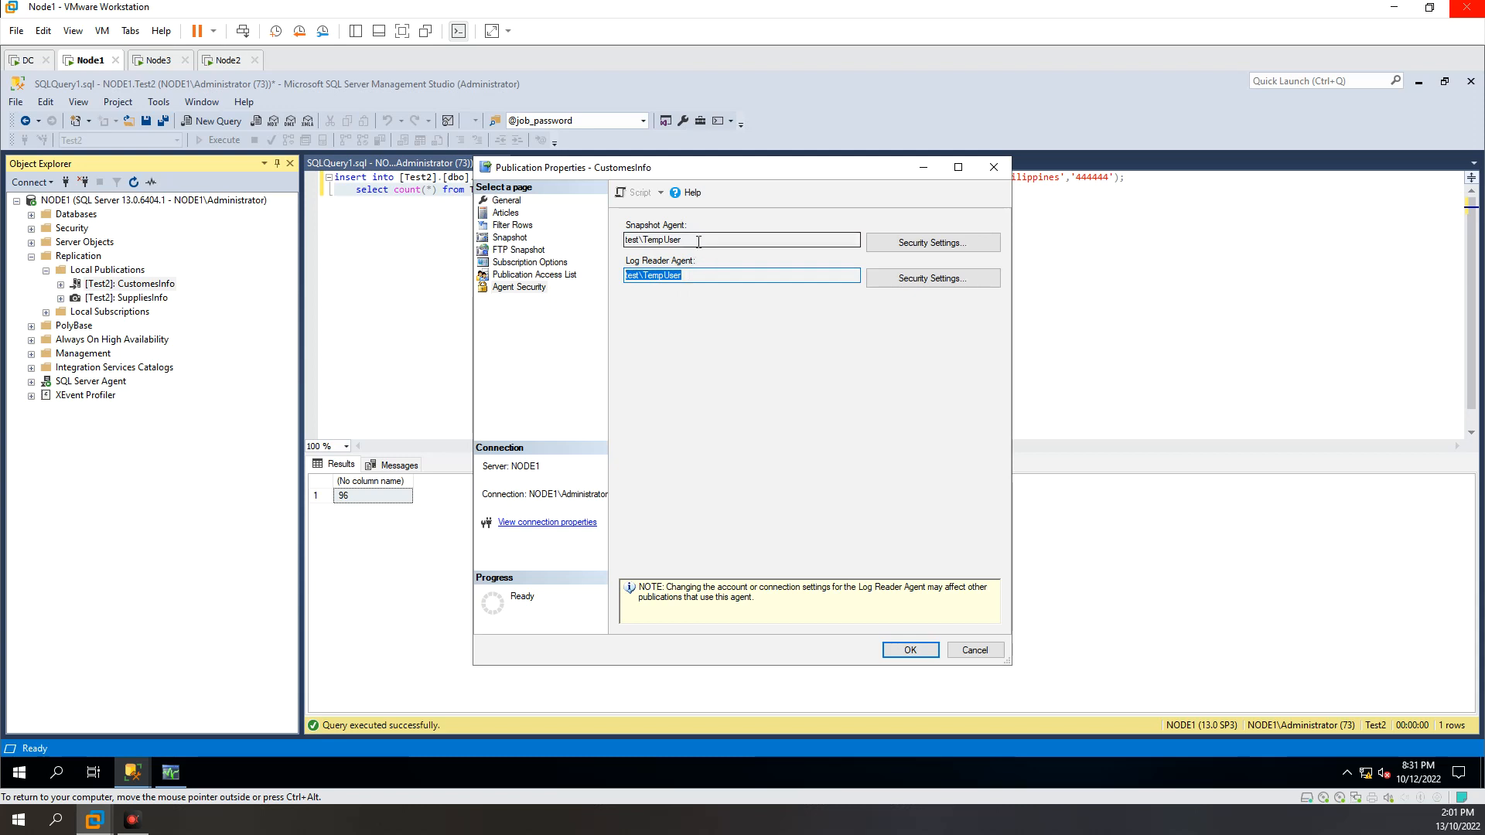
pyautogui.moveTo(697, 240); pyautogui.dragTo(549, 241)
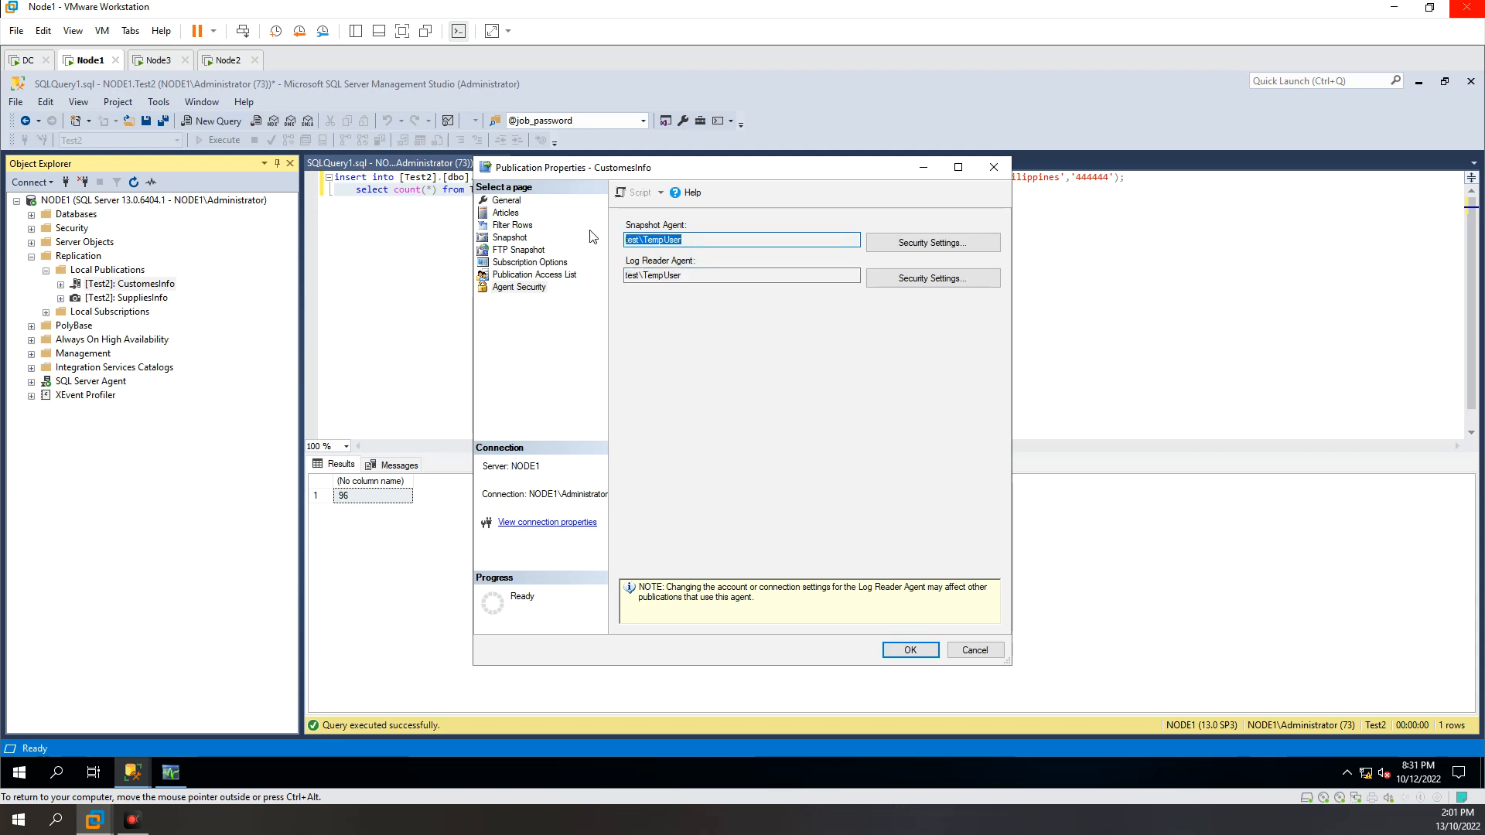
pyautogui.click(702, 241)
pyautogui.doubleClick(702, 240)
pyautogui.doubleClick(703, 274)
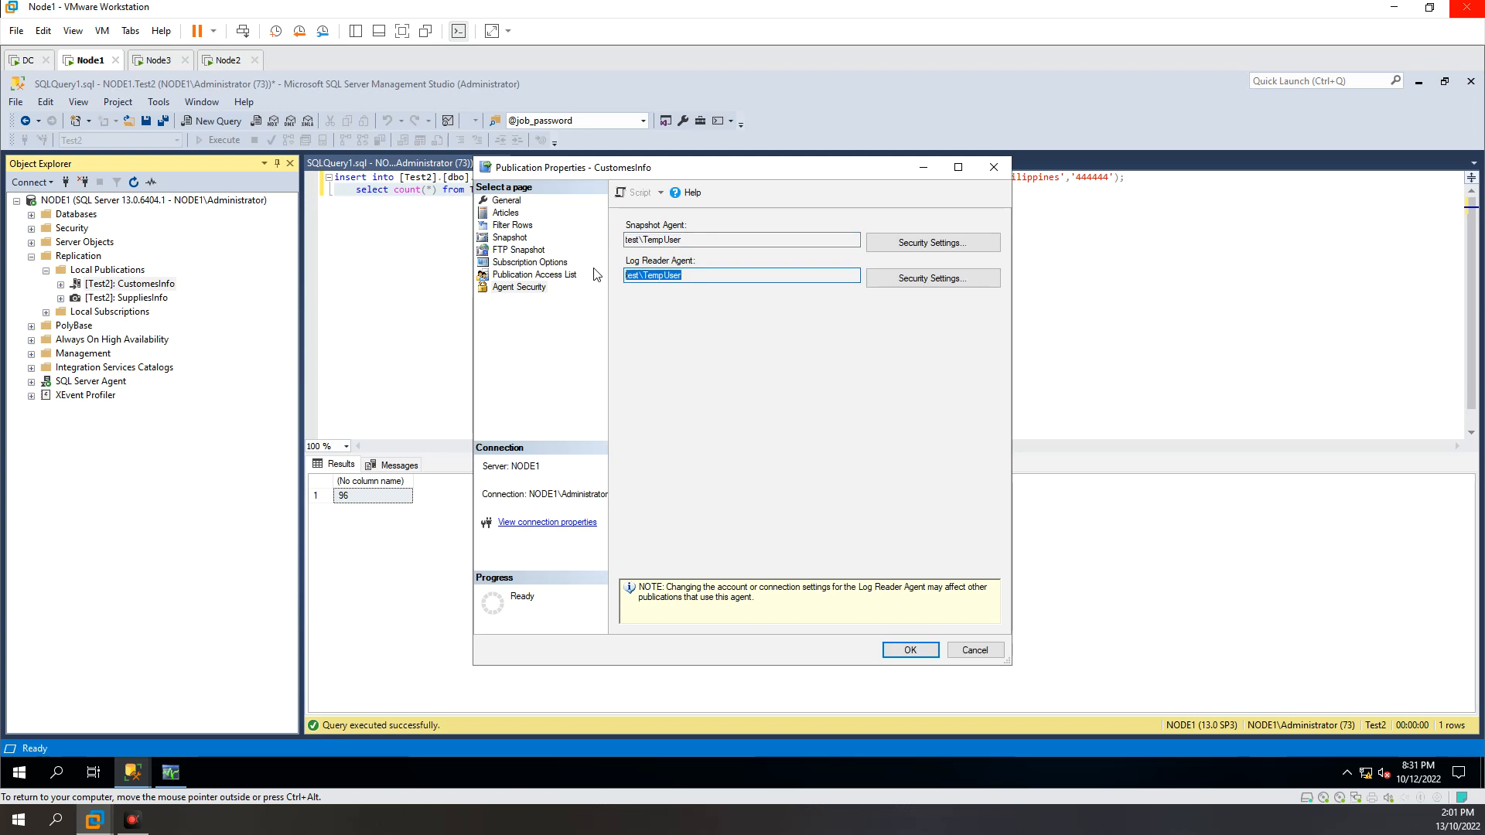
# Step: Look at the publication's Snapshot settings and recheck the two agent accounts in Agent Security
pyautogui.click(510, 239)
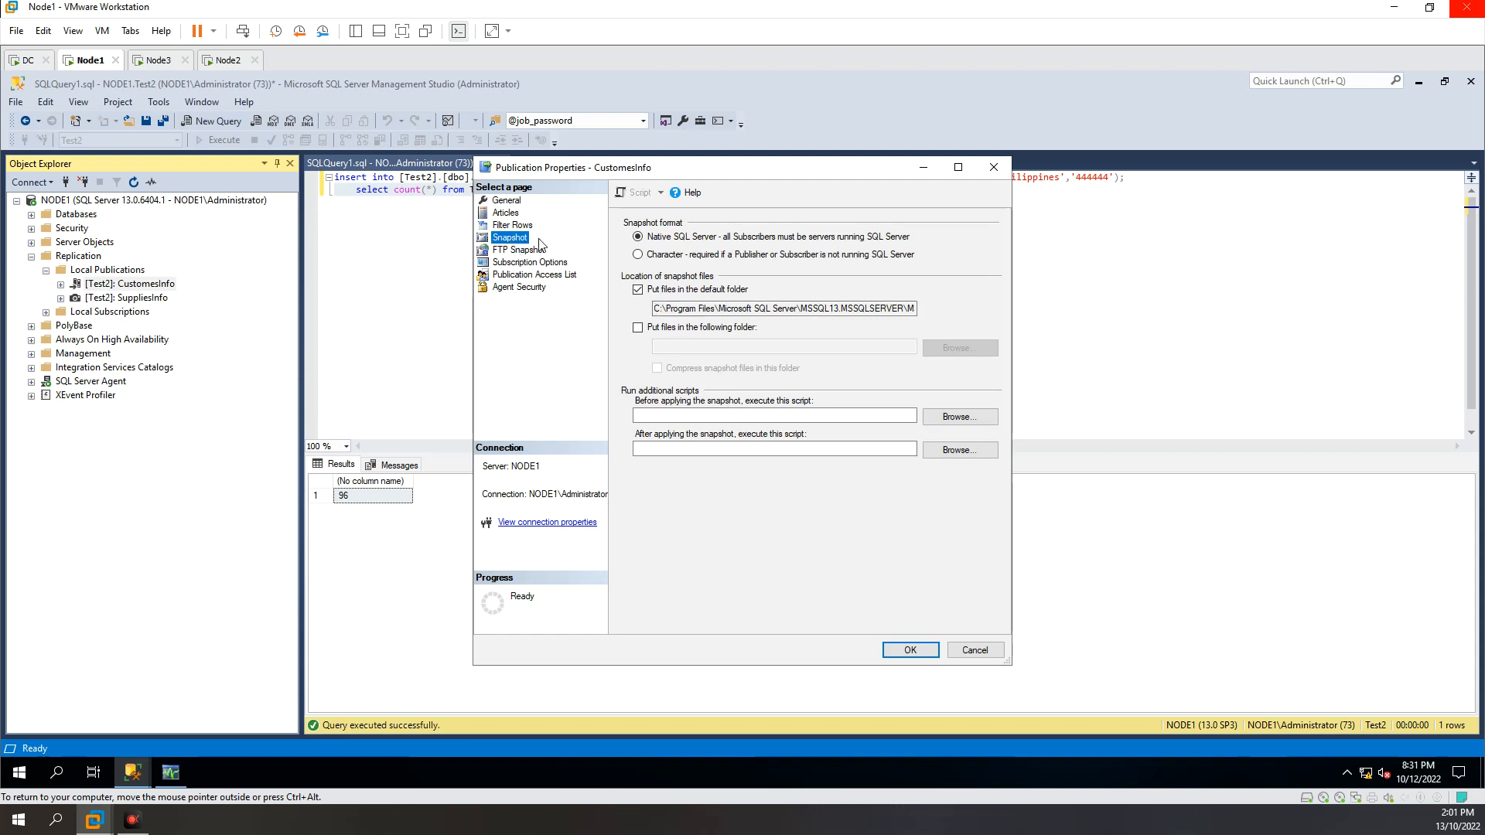
pyautogui.click(512, 287)
pyautogui.moveTo(687, 241); pyautogui.dragTo(609, 236)
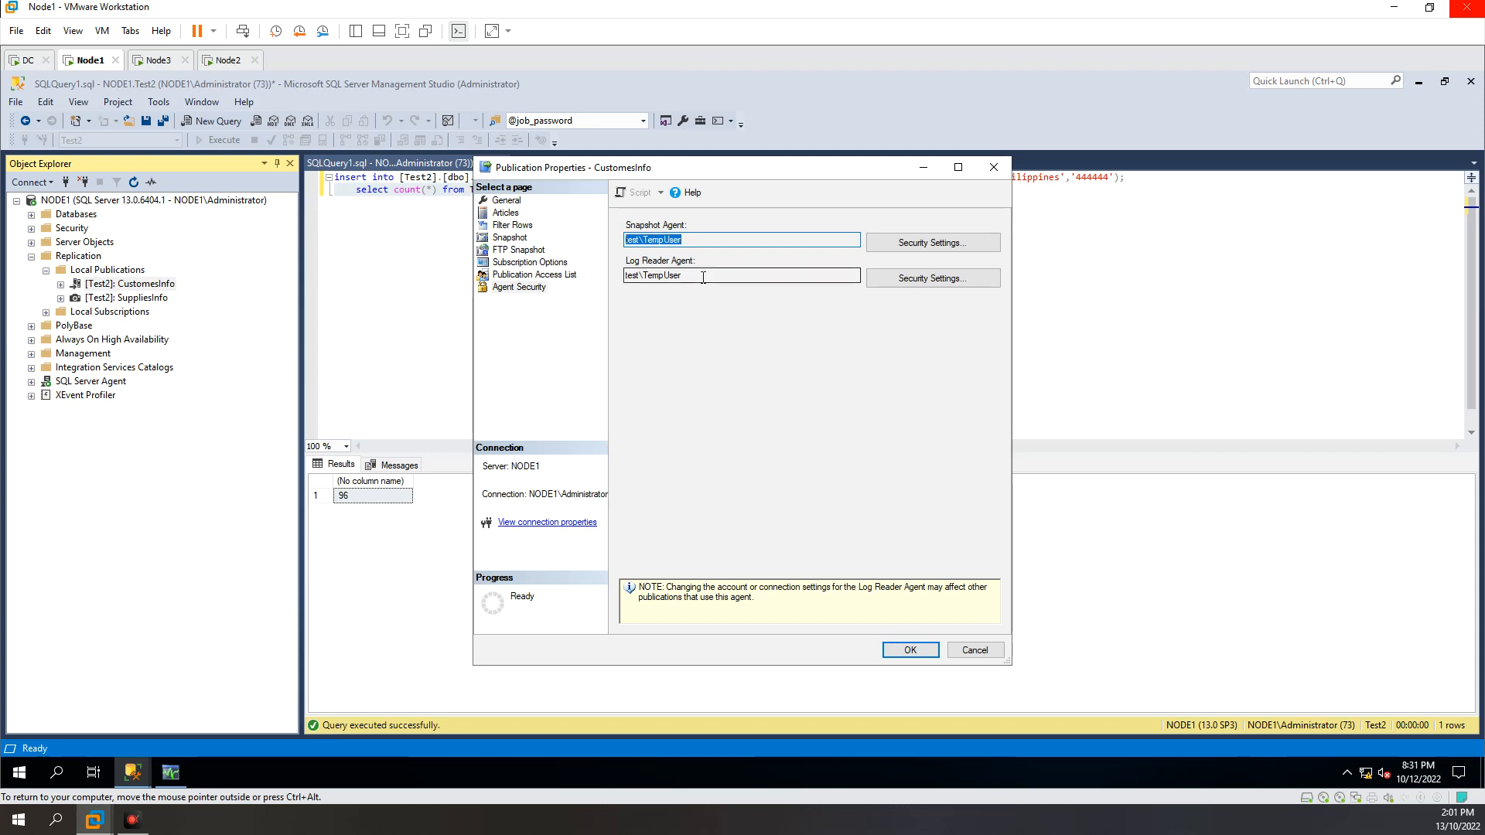
pyautogui.moveTo(688, 277); pyautogui.dragTo(577, 271)
pyautogui.moveTo(684, 241); pyautogui.dragTo(594, 255)
pyautogui.moveTo(697, 278); pyautogui.dragTo(524, 287)
pyautogui.moveTo(701, 239); pyautogui.dragTo(583, 239)
pyautogui.doubleClick(660, 241)
pyautogui.moveTo(714, 239); pyautogui.dragTo(603, 221)
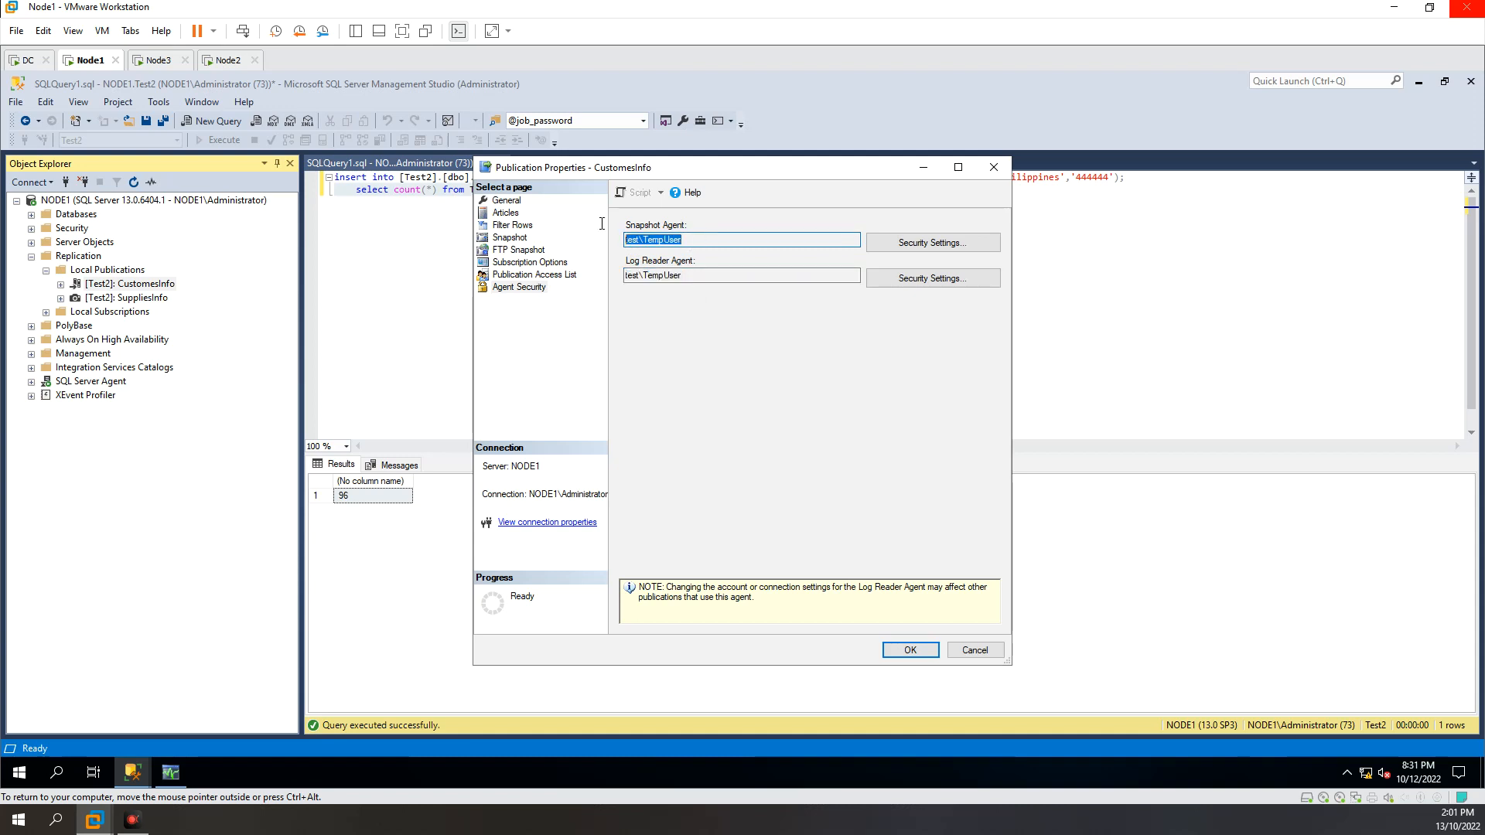
# Step: Copy the full default snapshot folder path from the Snapshot settings of the CustomesInfo publication
pyautogui.click(517, 241)
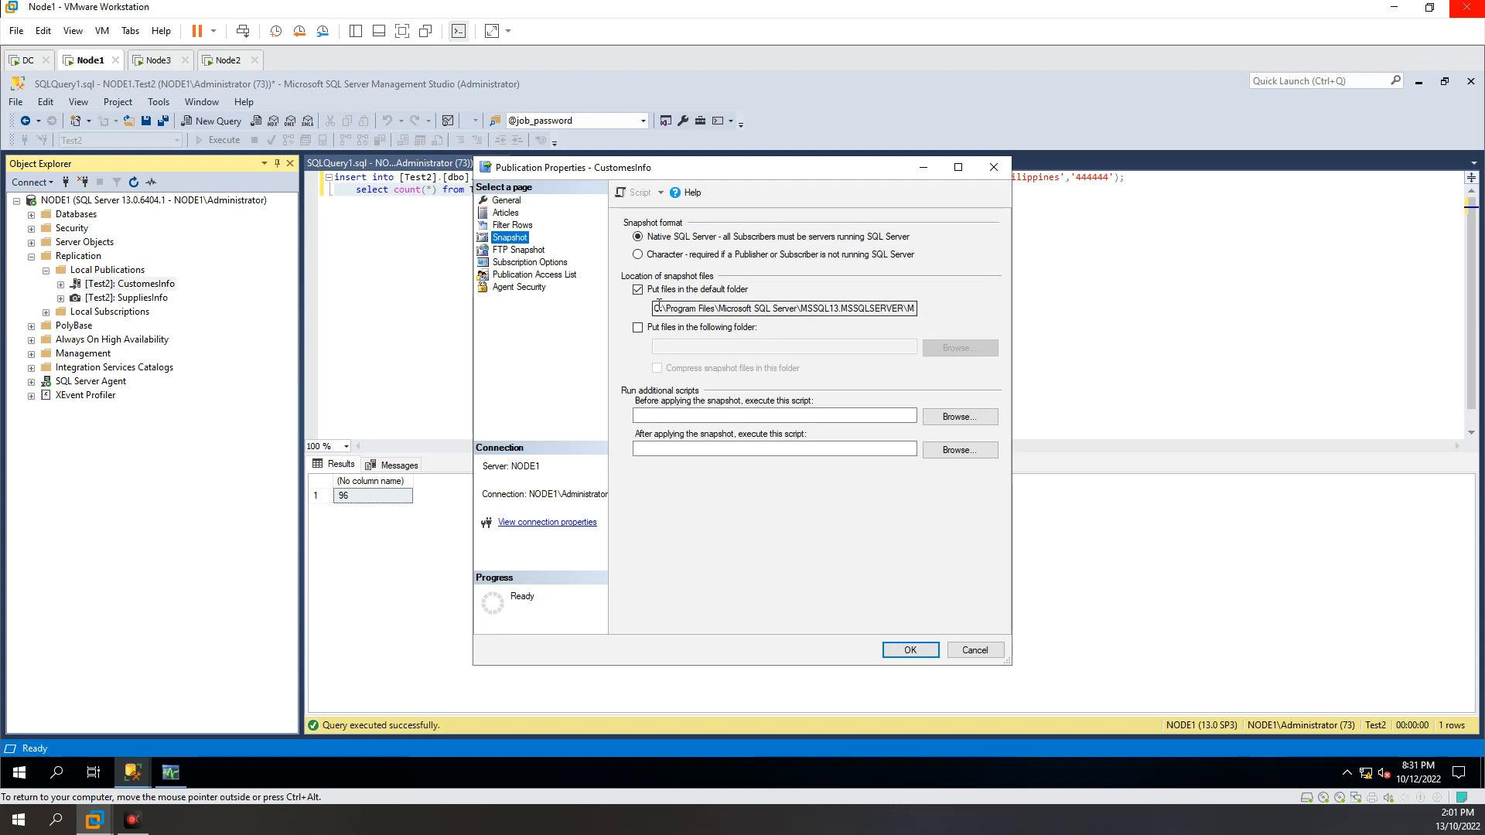
pyautogui.moveTo(656, 311); pyautogui.dragTo(968, 318)
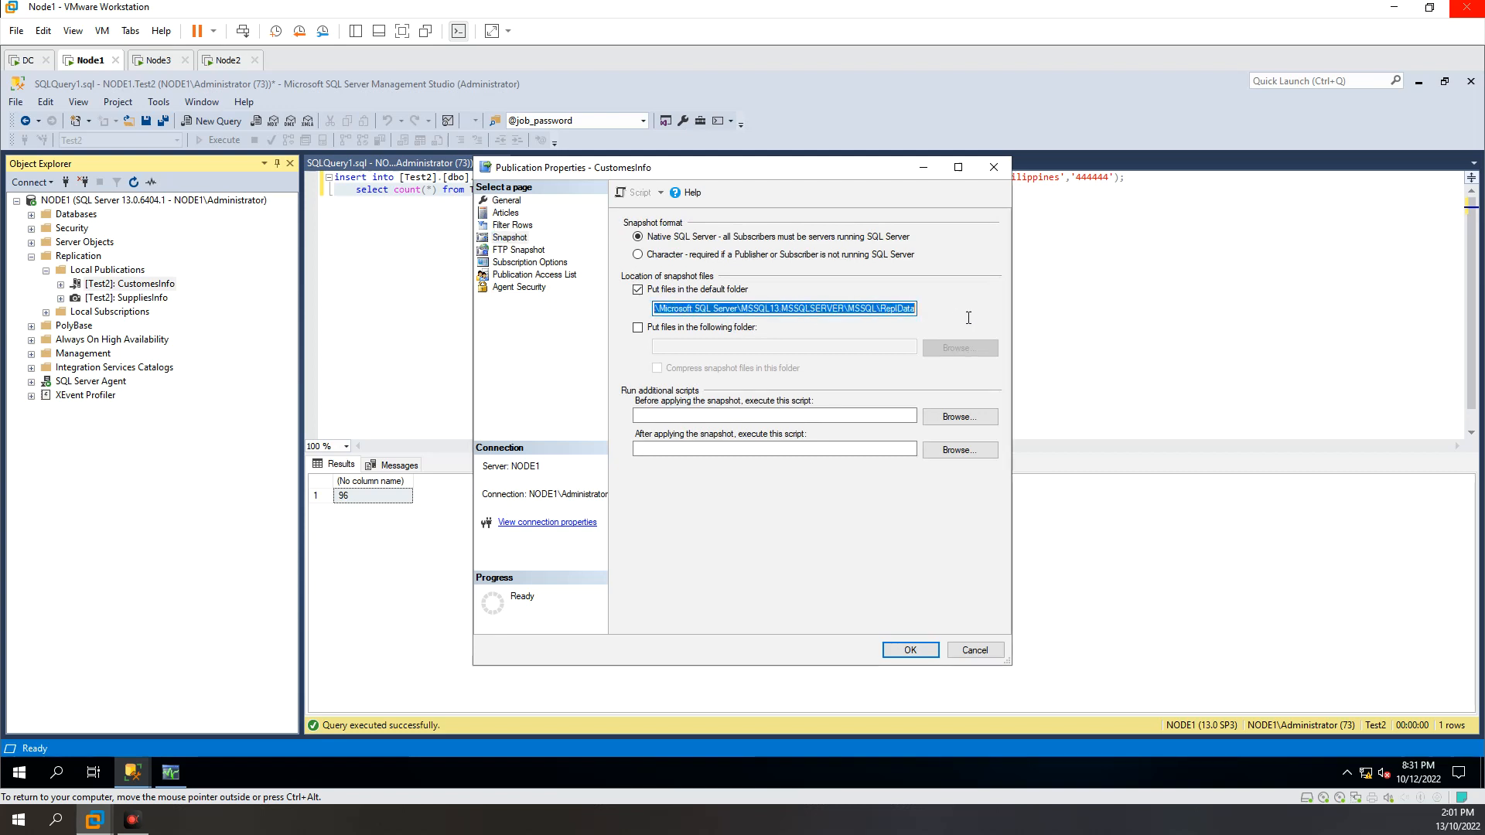
pyautogui.rightClick(913, 310)
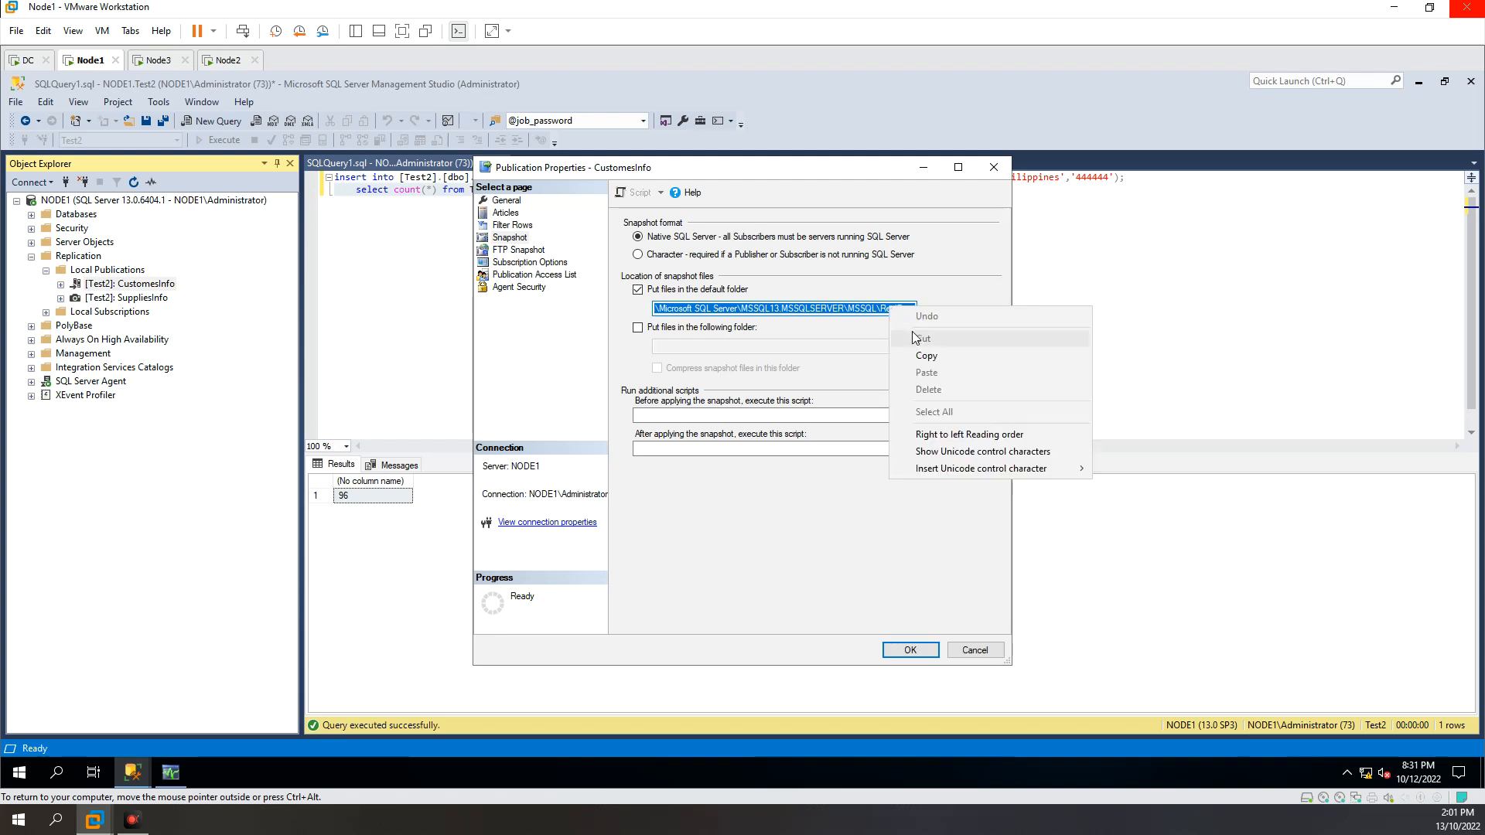
pyautogui.click(924, 356)
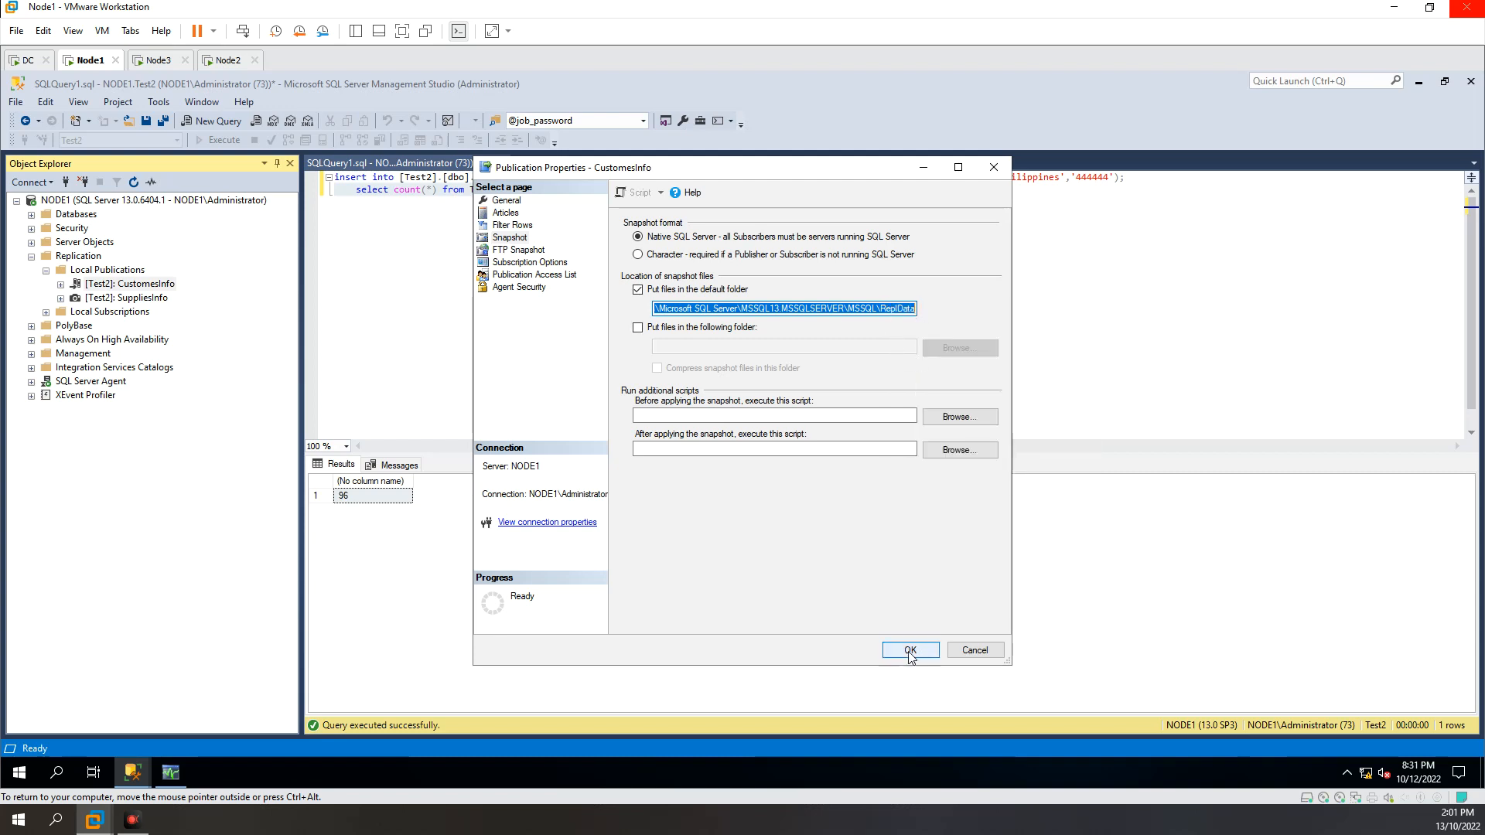
# Step: Launch File Explorer and go to the copied ReplData snapshot folder path
pyautogui.click(60, 772)
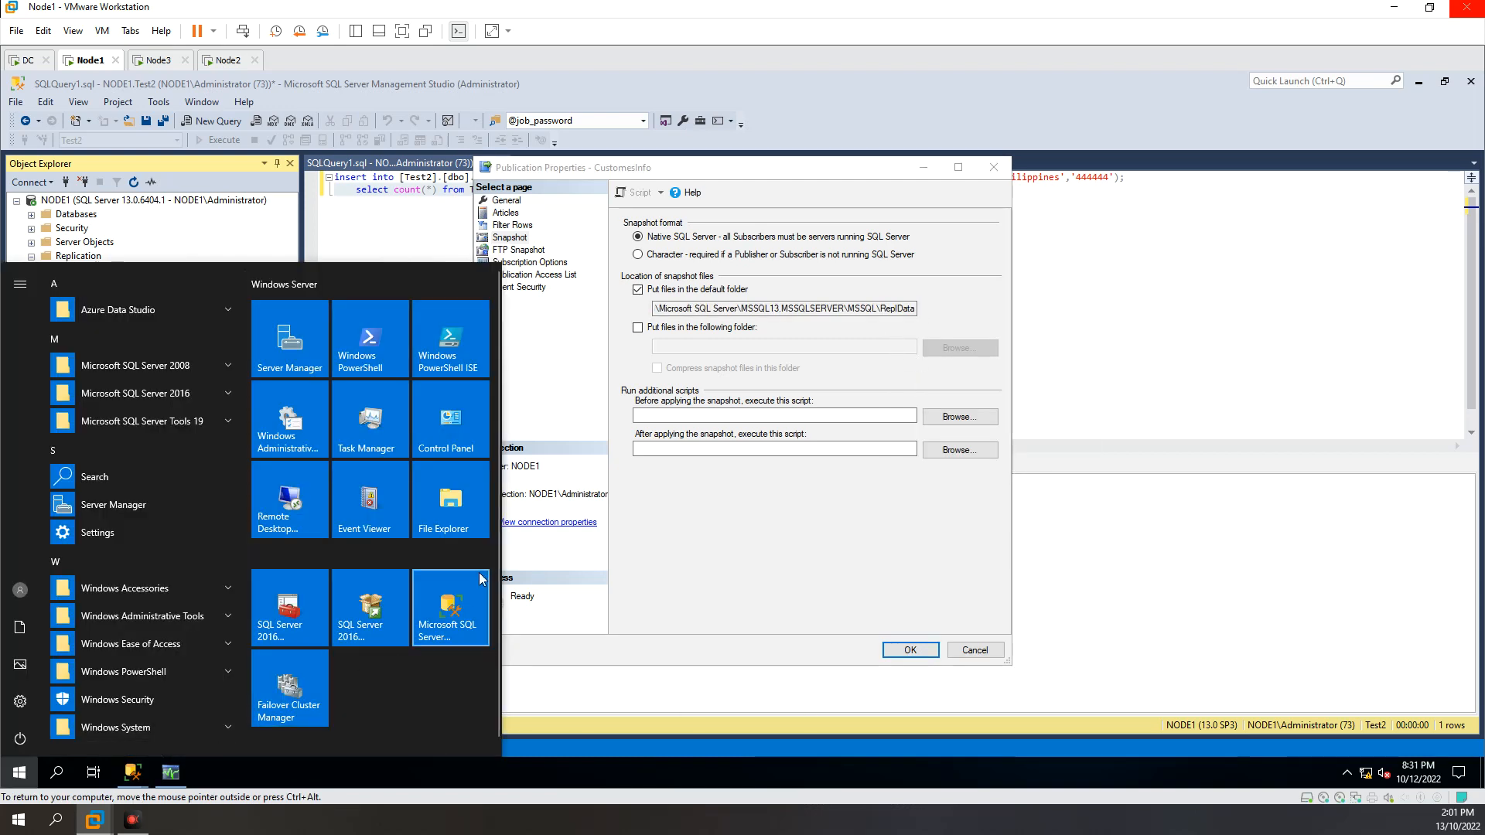
pyautogui.click(466, 521)
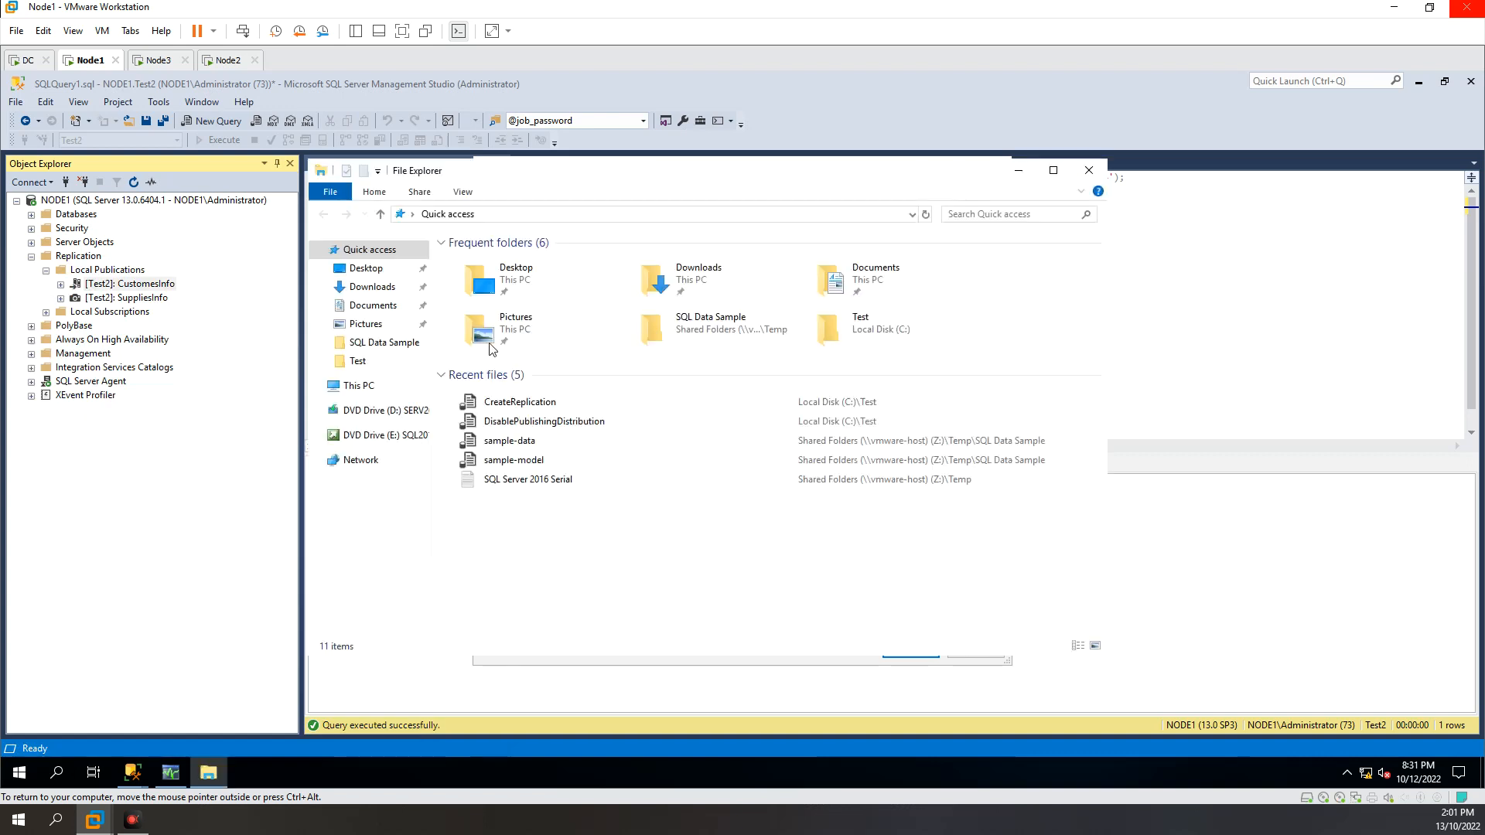
pyautogui.click(536, 215)
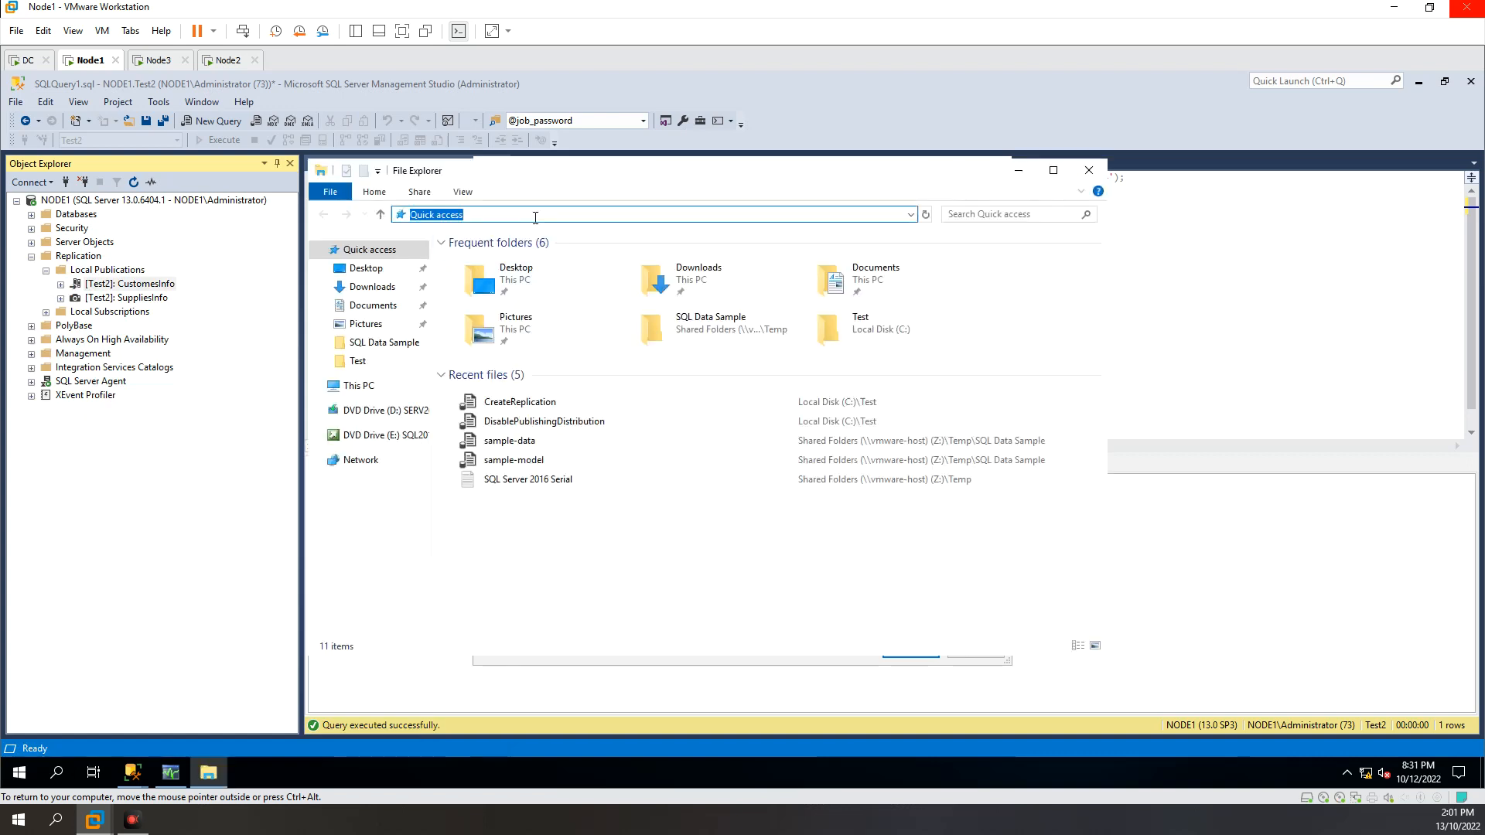
pyautogui.hotkey('ctrl', 'v')
pyautogui.press('Return')
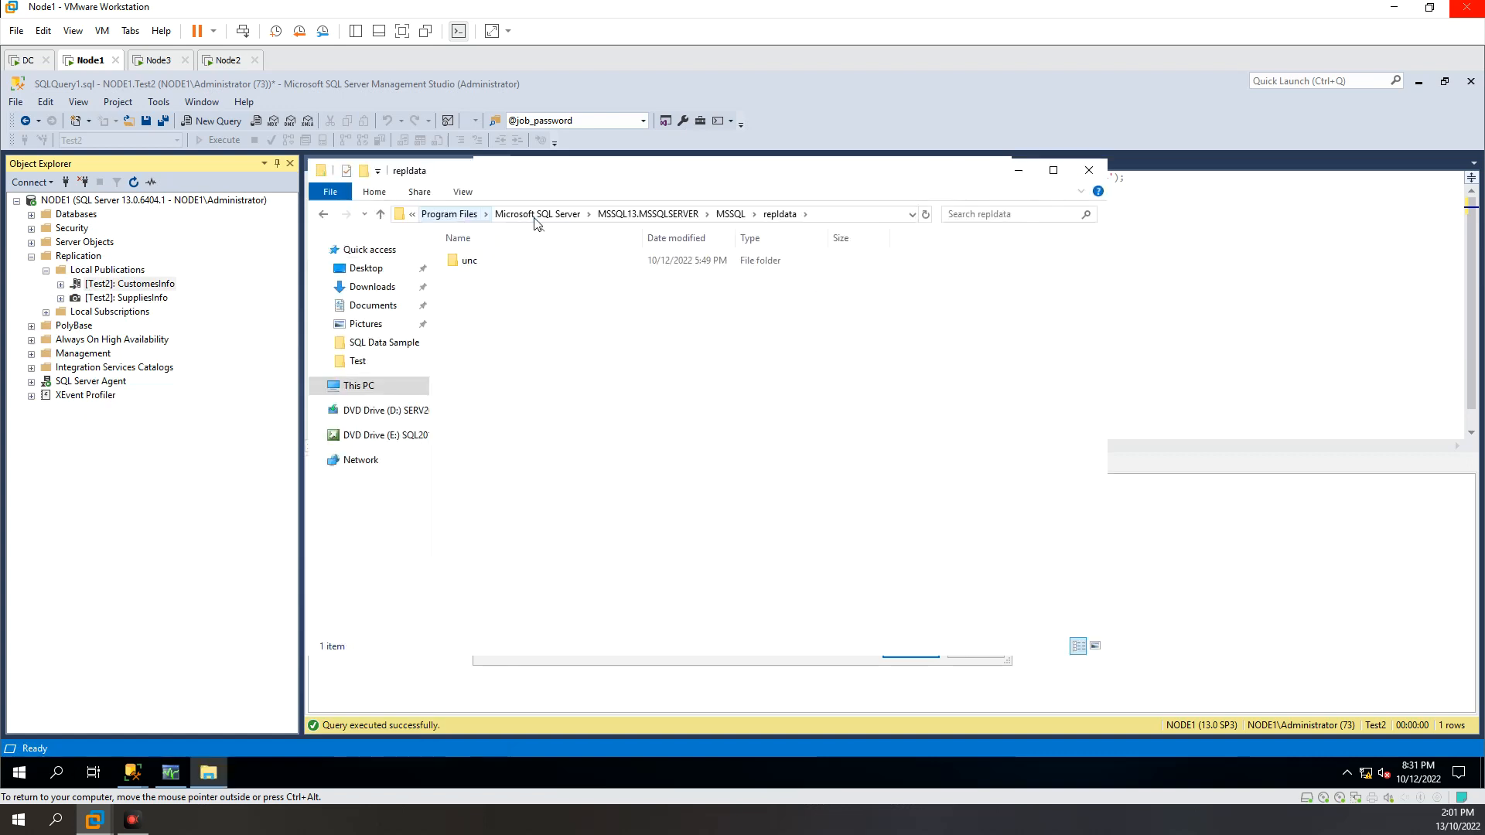
# Step: Select the repldata folder within its parent MSSQL folder and switch back to the CustomesInfo publication properties
pyautogui.click(731, 215)
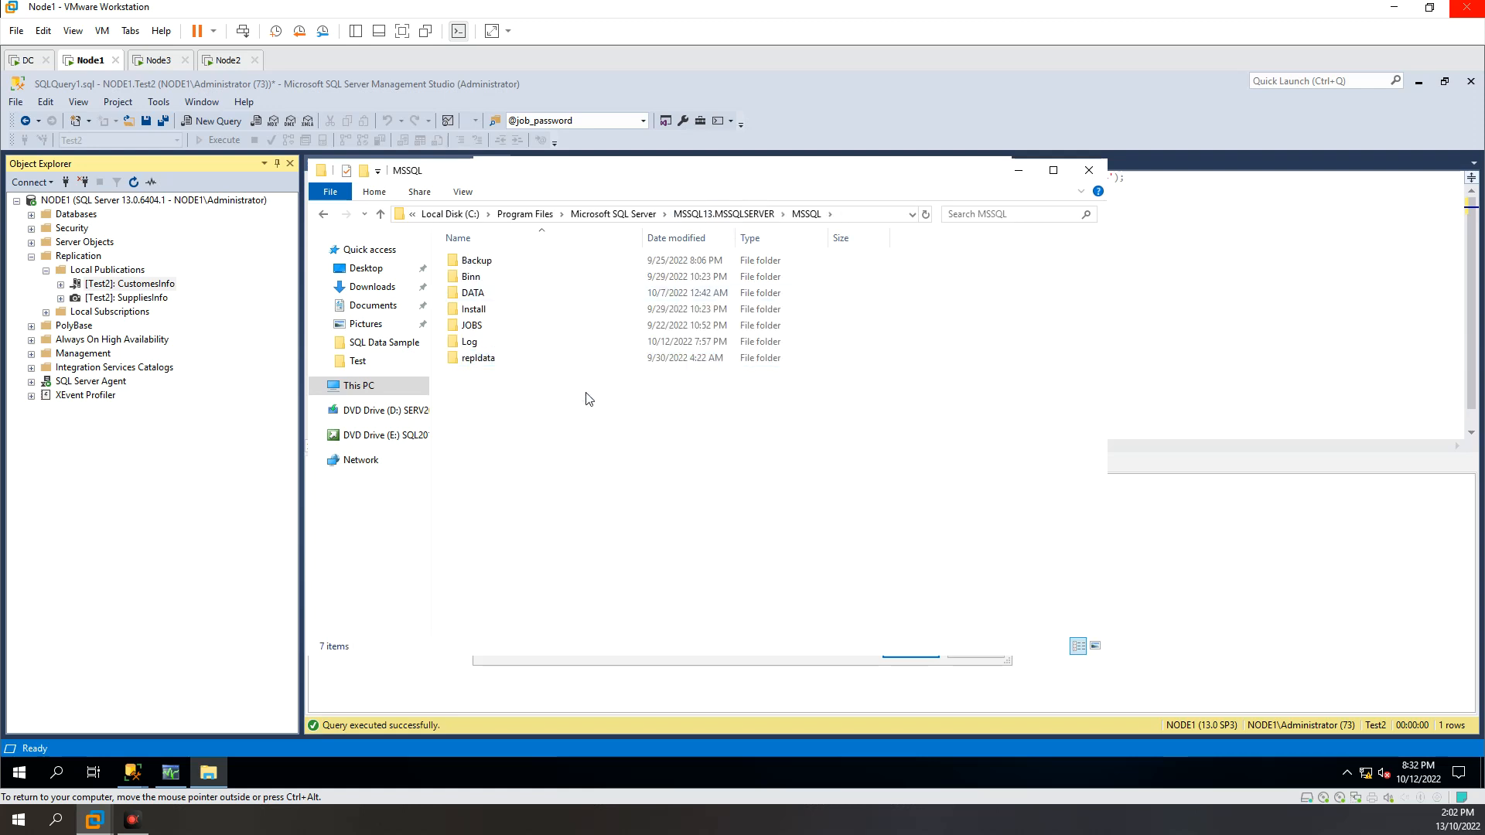
pyautogui.click(479, 364)
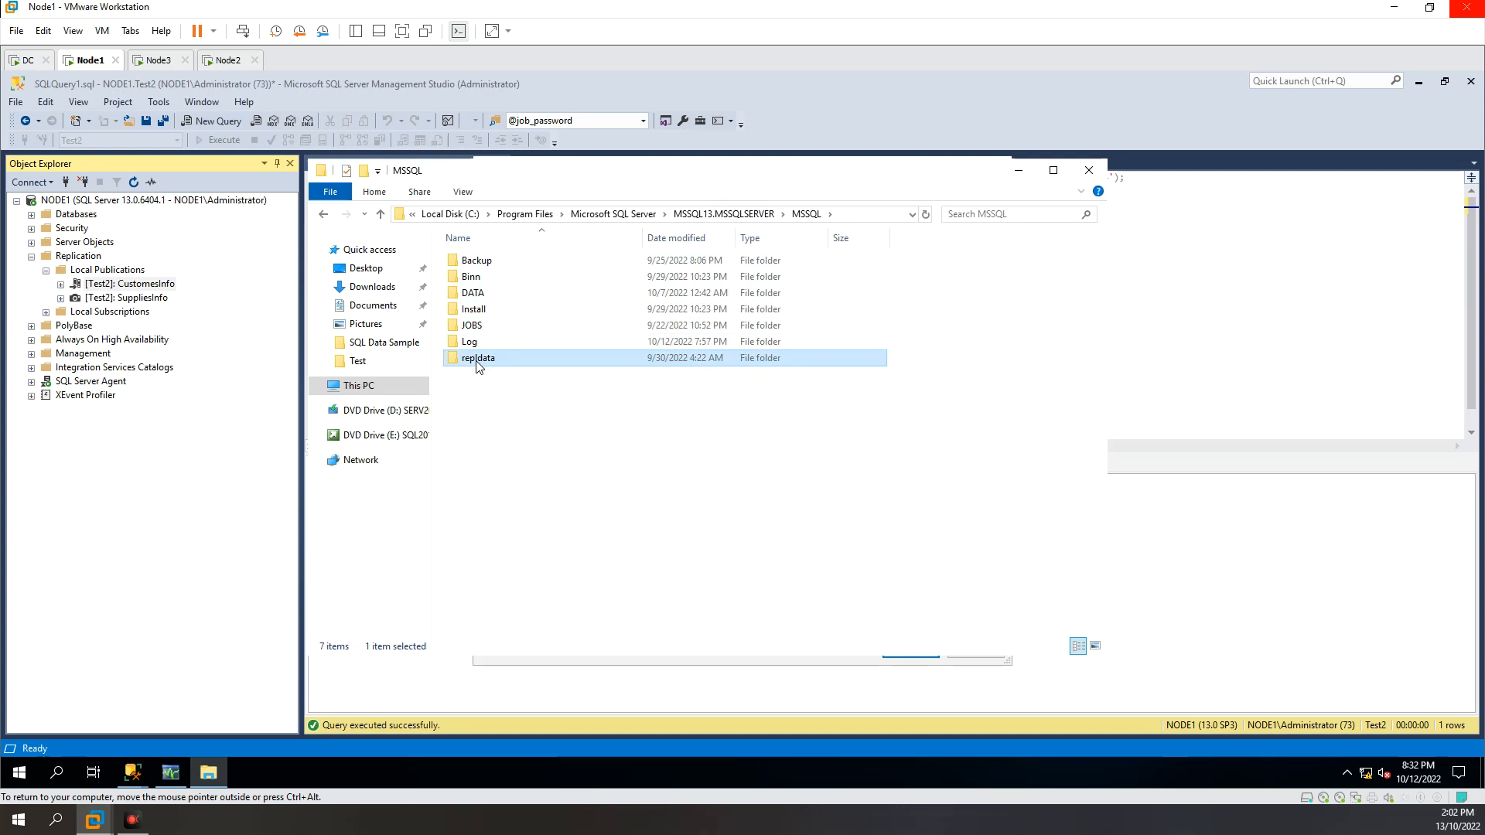
pyautogui.moveTo(143, 778)
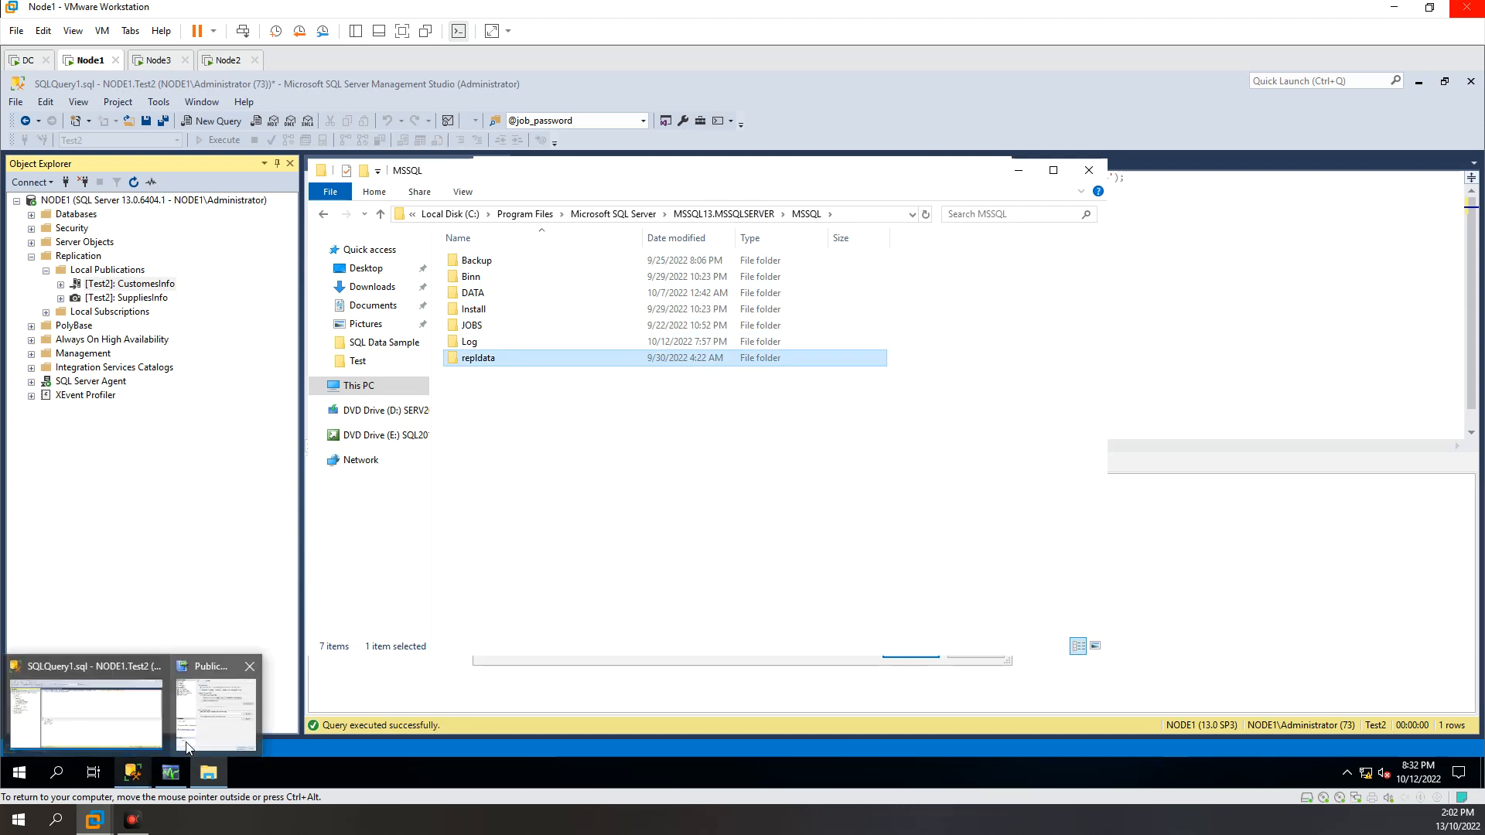
pyautogui.click(137, 776)
pyautogui.click(245, 692)
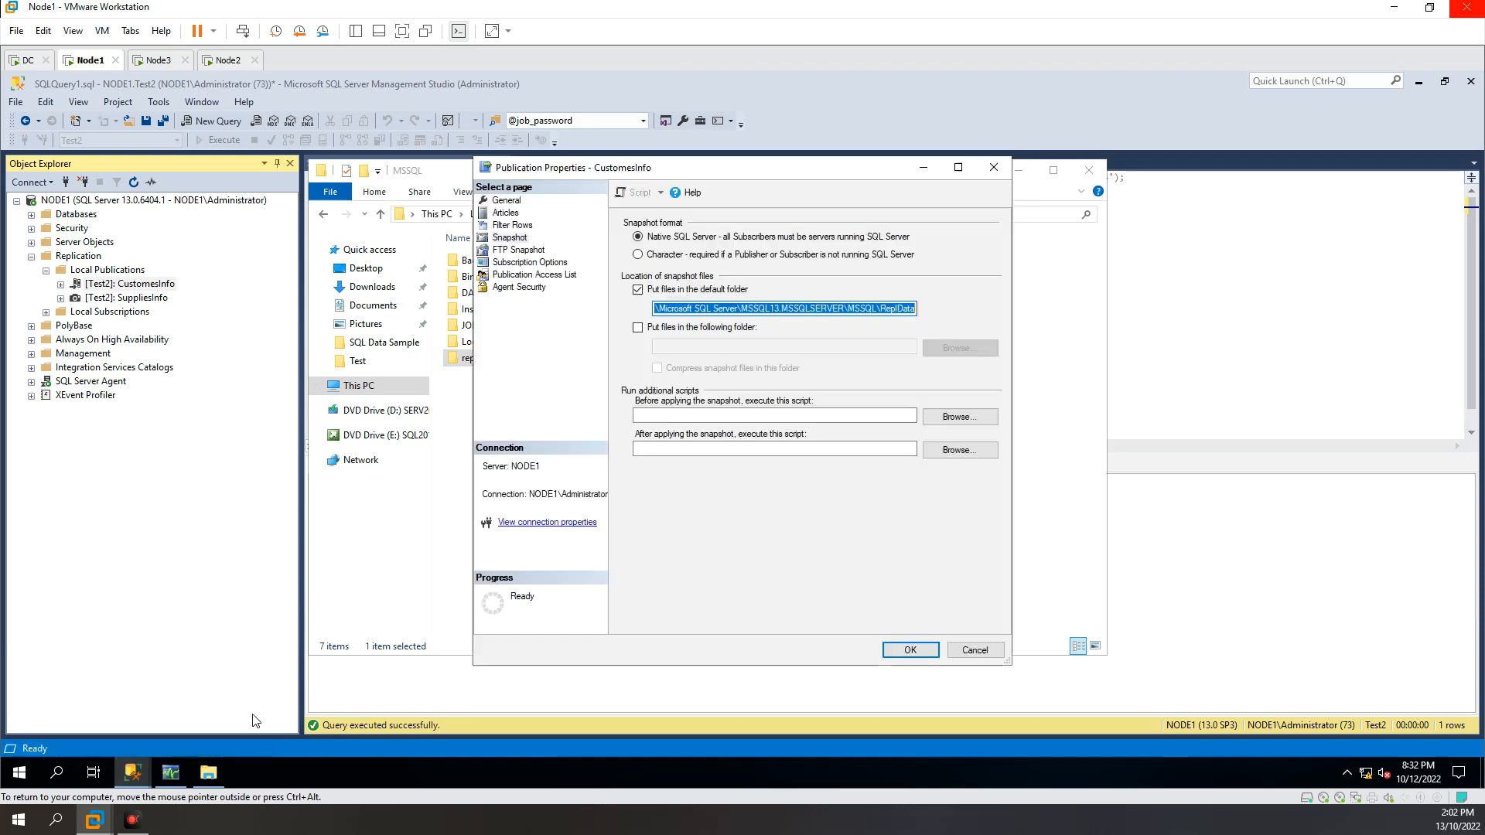
# Step: Check the Snapshot Agent and Log Reader Agent accounts in the publication's Agent Security settings
pyautogui.click(520, 291)
pyautogui.moveTo(692, 241); pyautogui.dragTo(625, 240)
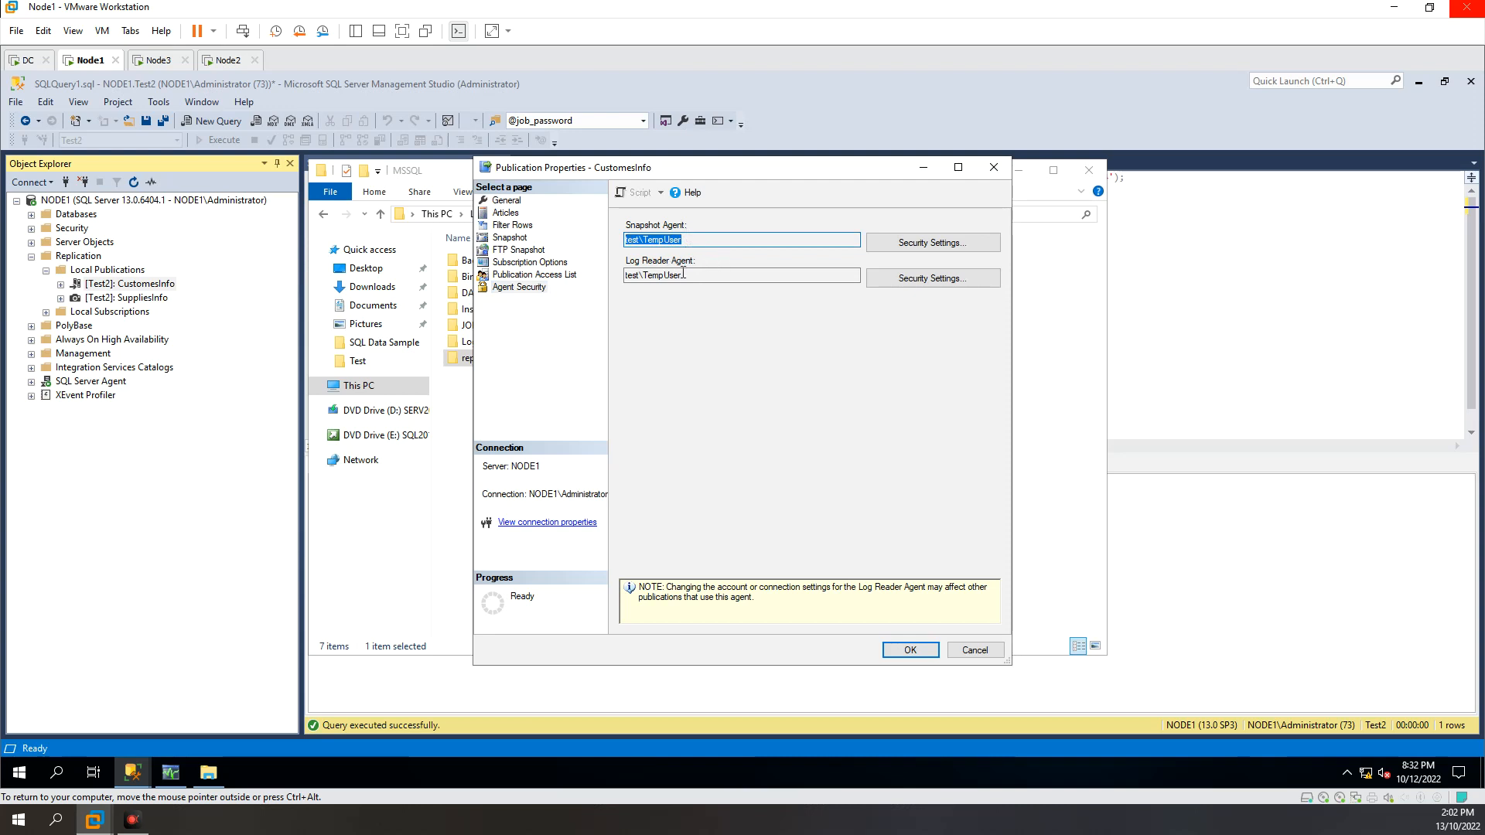
pyautogui.moveTo(685, 275); pyautogui.dragTo(625, 275)
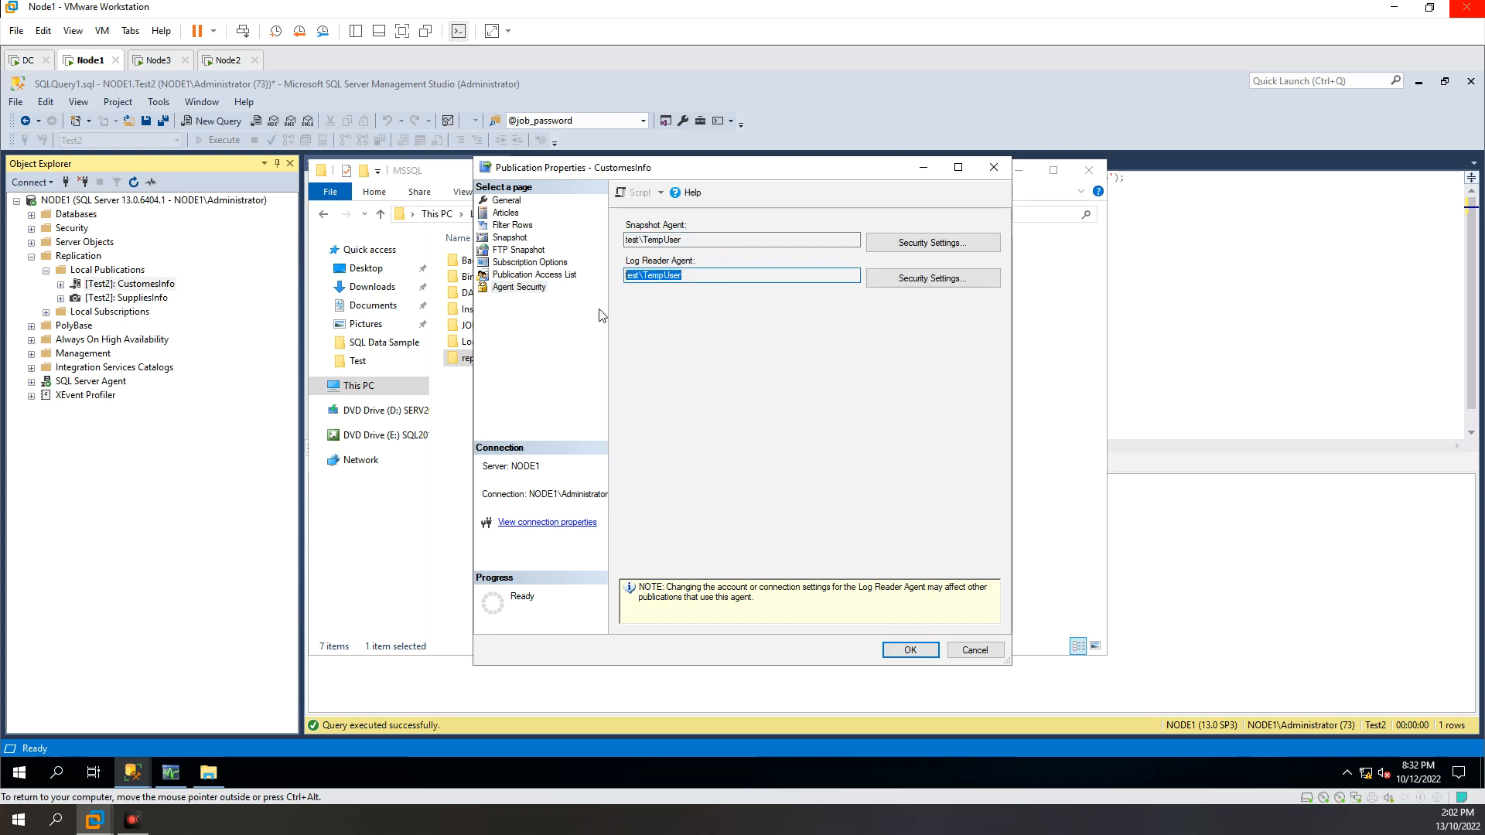
# Step: Switch to File Explorer and view the security permissions of the repldata folder
pyautogui.click(209, 772)
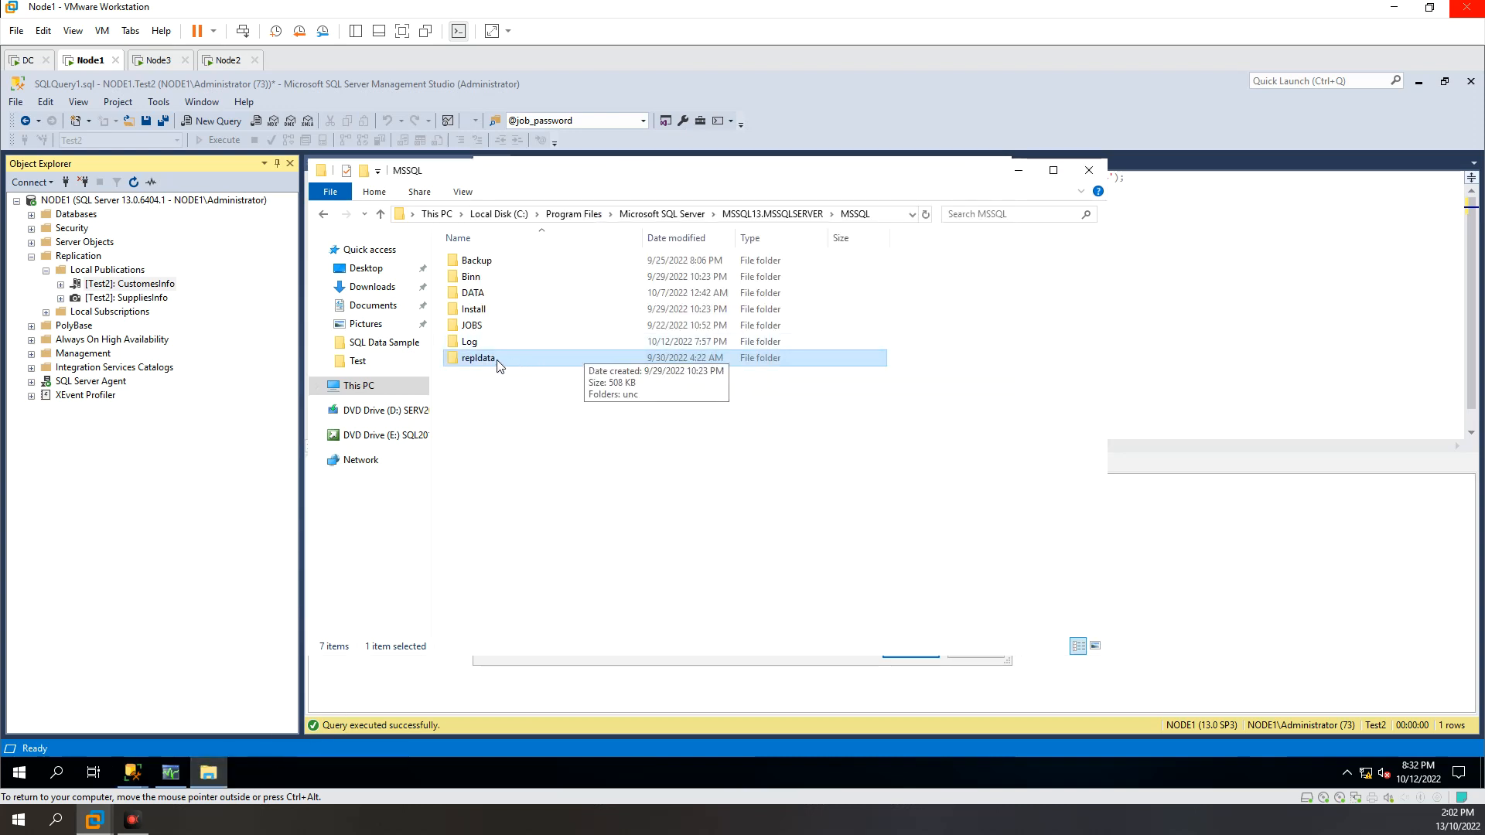
pyautogui.press('Up')
pyautogui.press('Up')
pyautogui.press('Up')
pyautogui.press('Up')
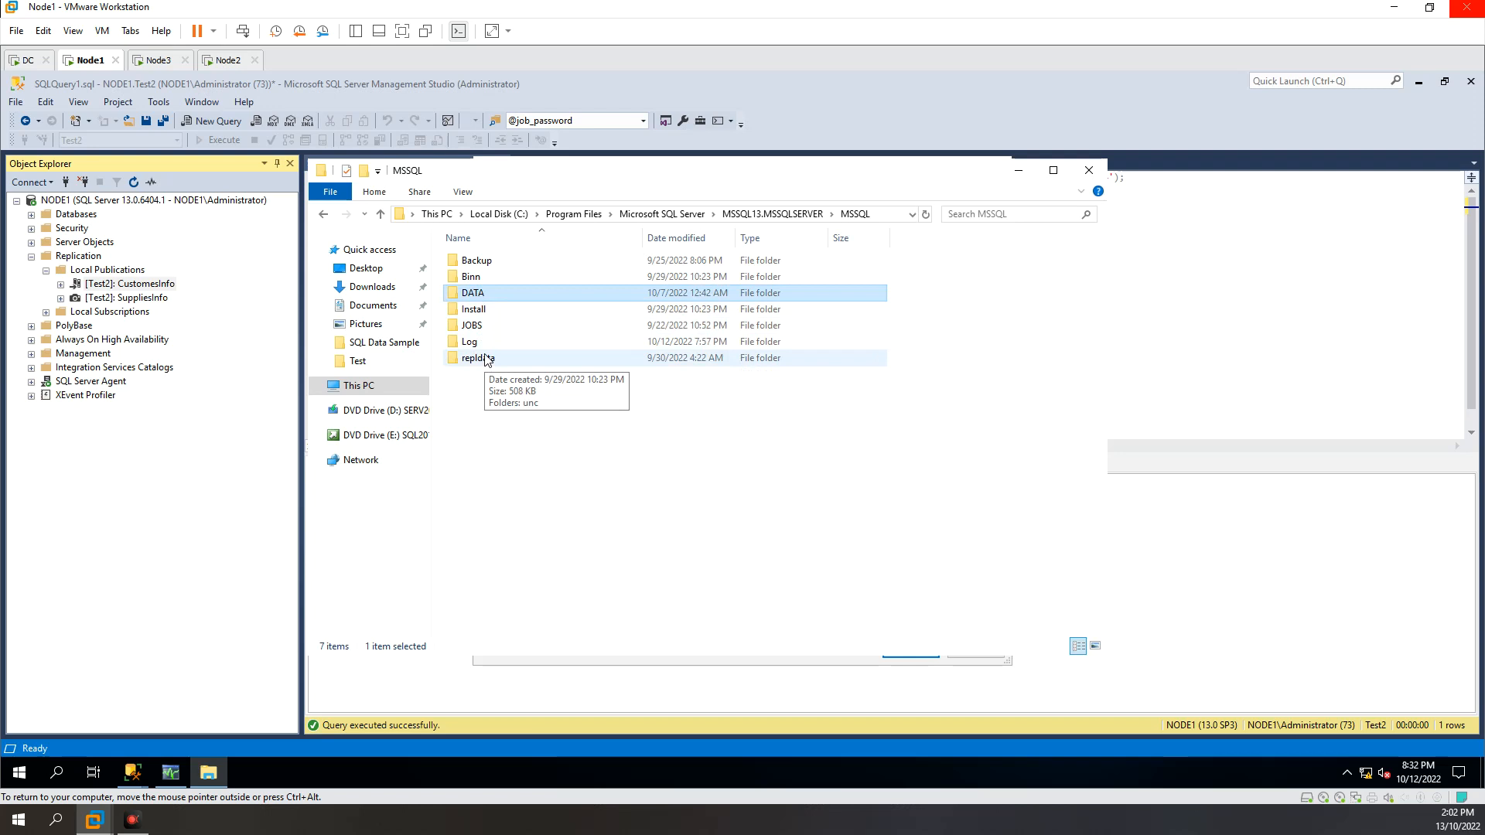
pyautogui.rightClick(485, 361)
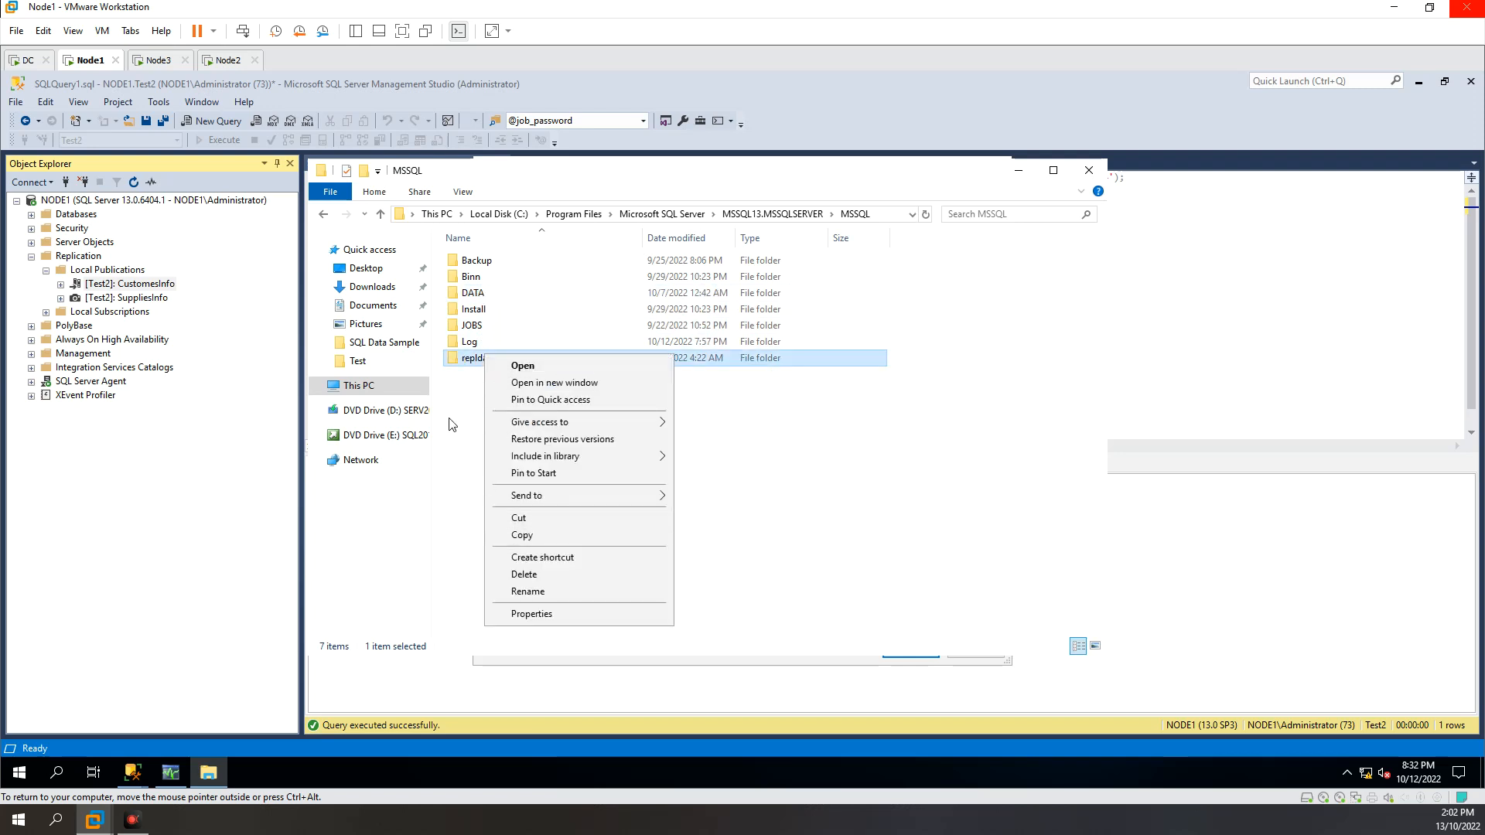
pyautogui.click(456, 402)
pyautogui.rightClick(499, 361)
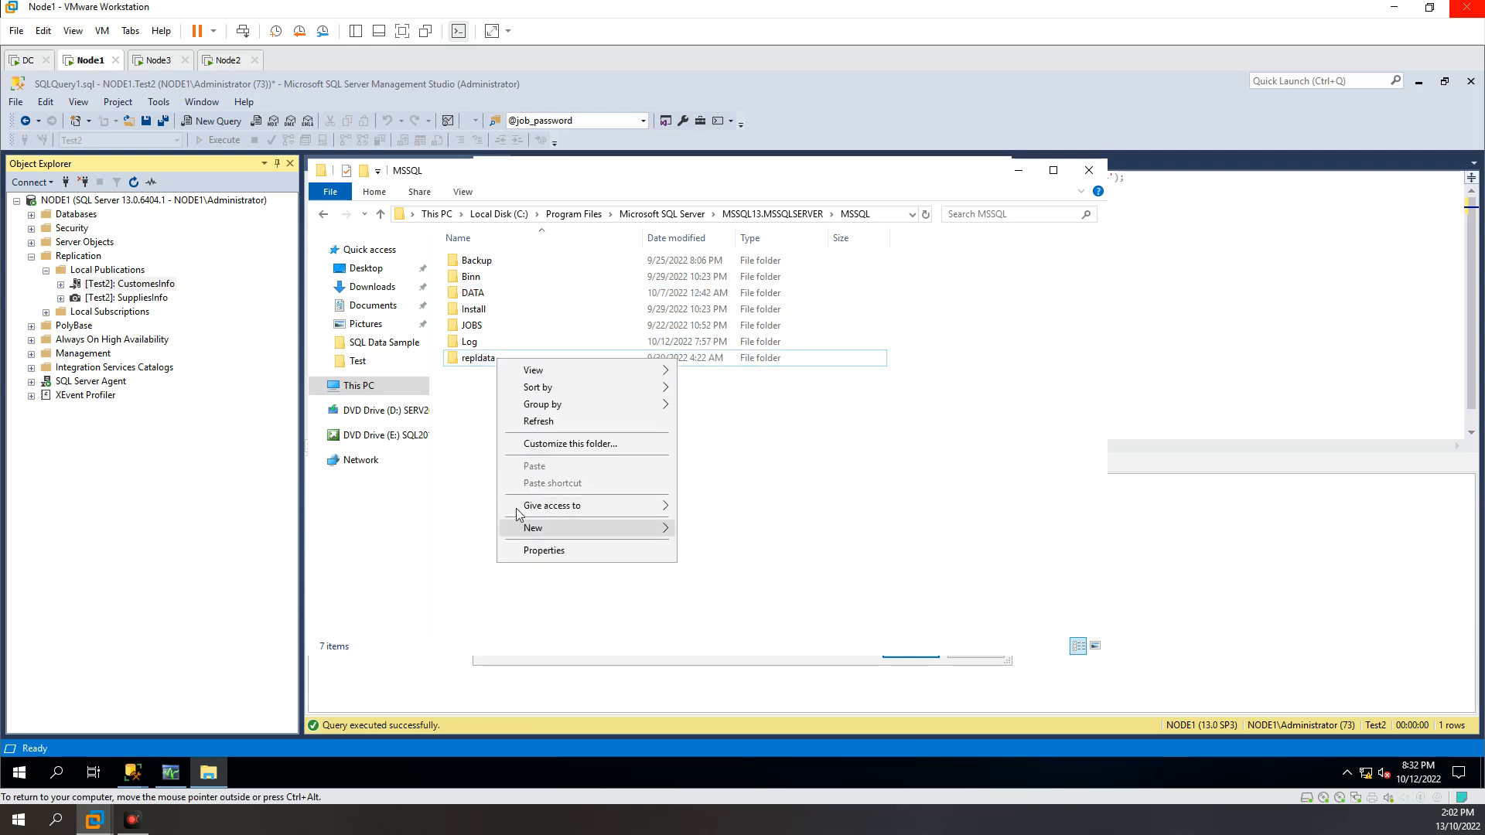
pyautogui.rightClick(473, 358)
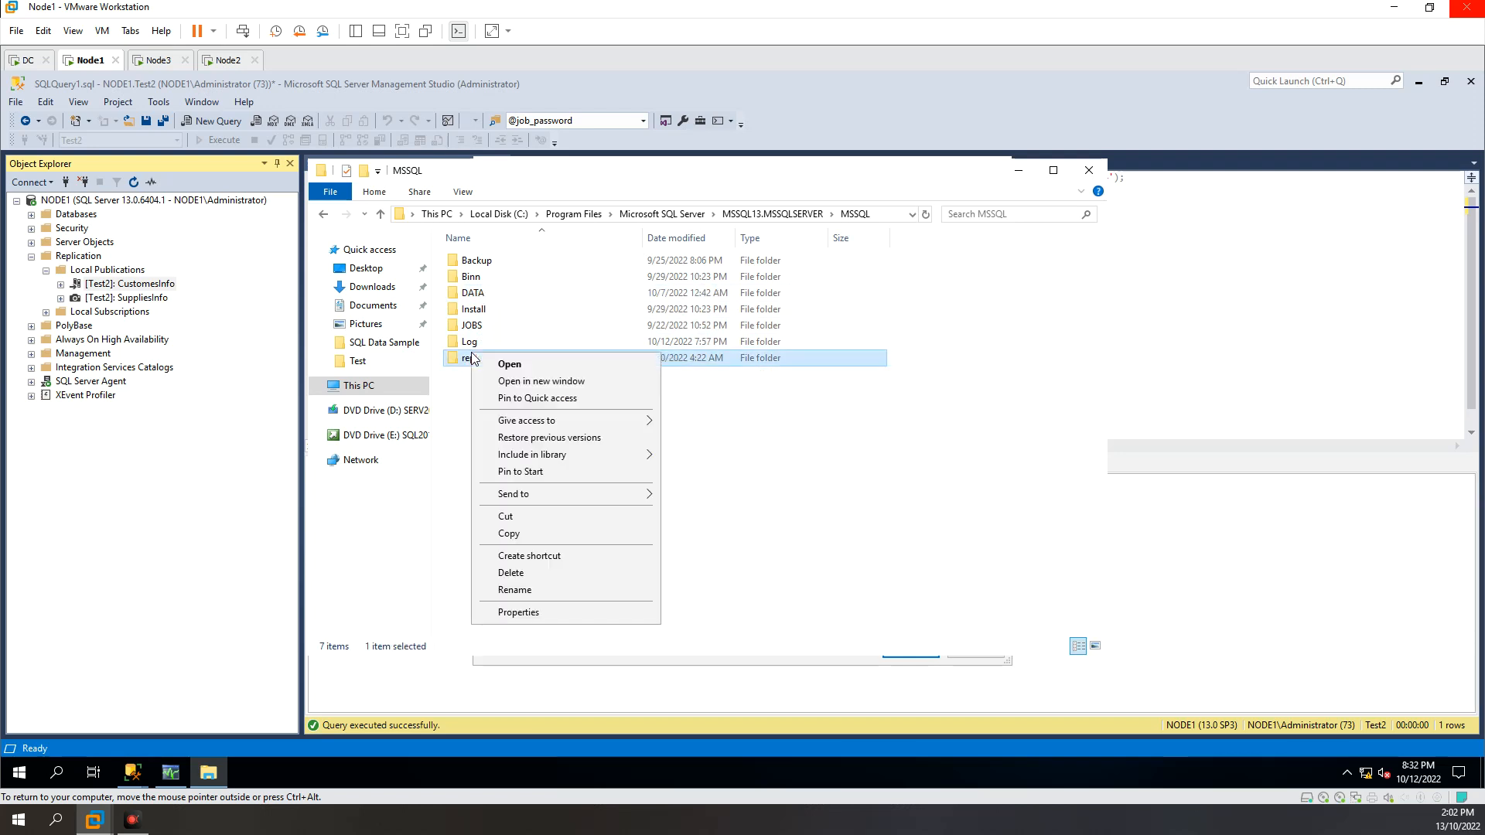
pyautogui.click(512, 613)
pyautogui.moveTo(596, 370); pyautogui.dragTo(663, 250)
pyautogui.click(644, 271)
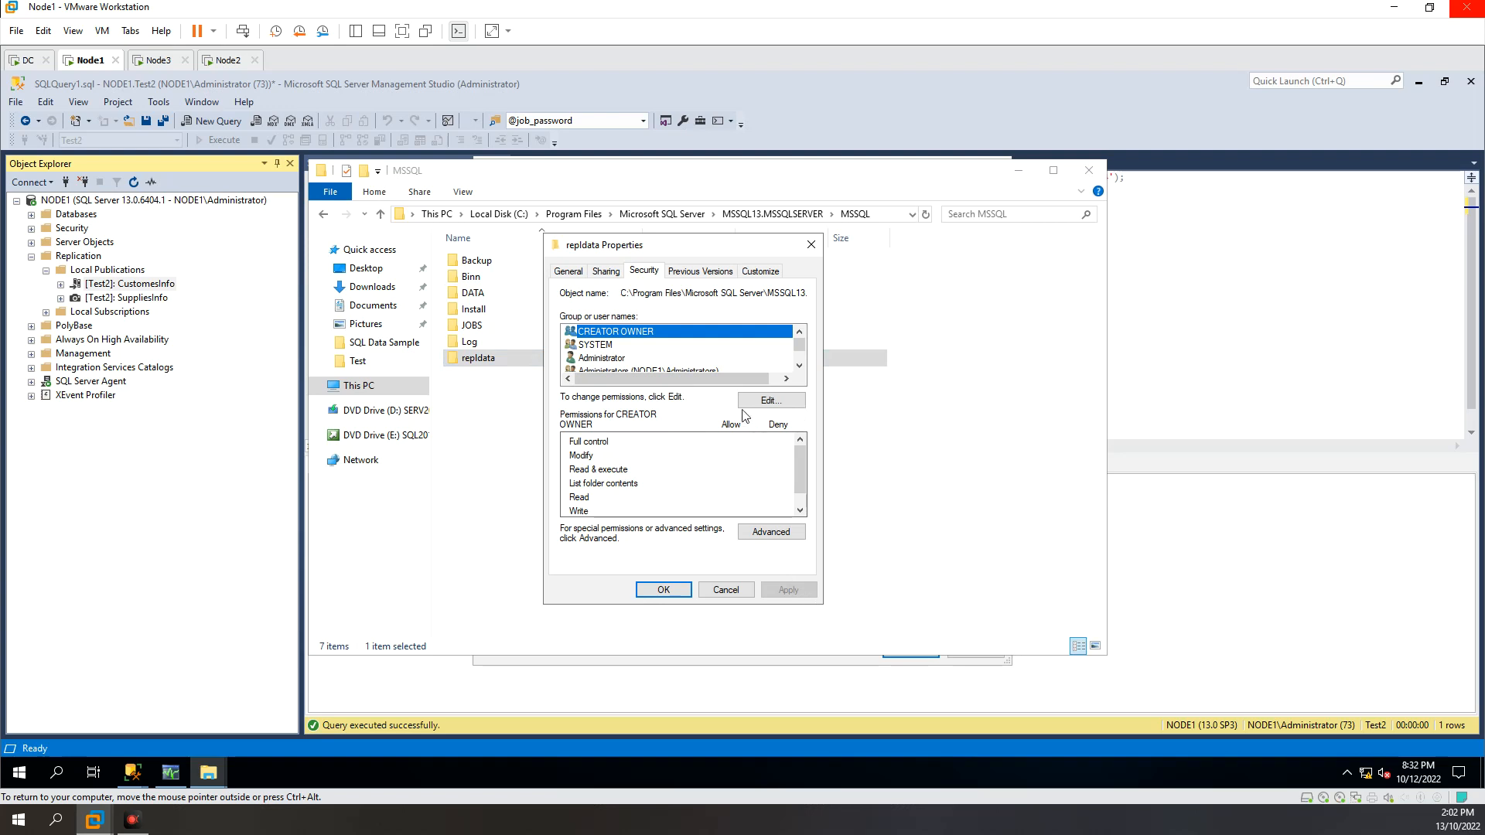
pyautogui.click(800, 365)
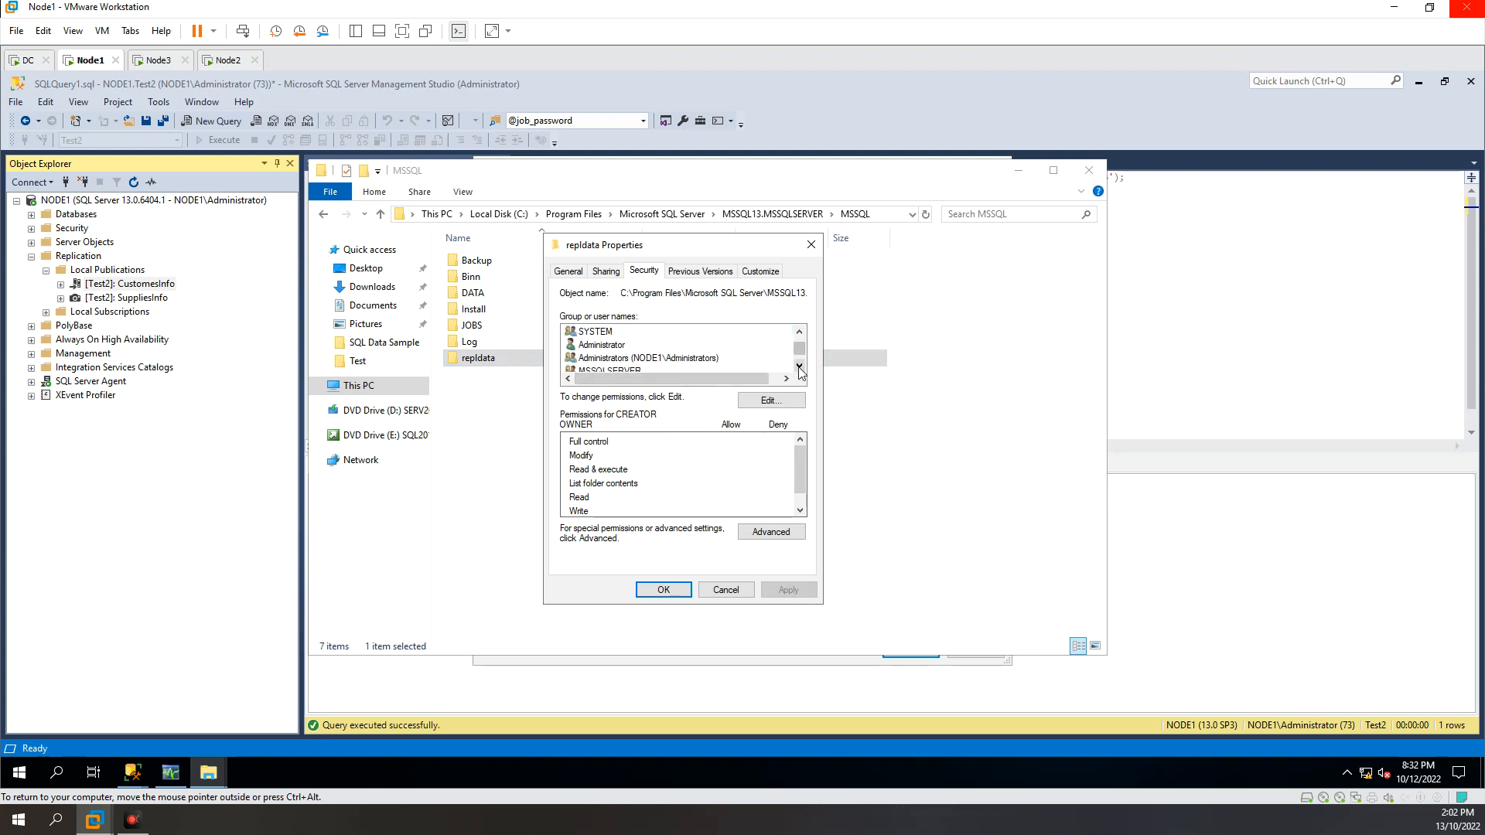
# Step: Recheck the Log Reader Agent account in the publication properties and return to the repldata folder's properties
pyautogui.moveTo(138, 774)
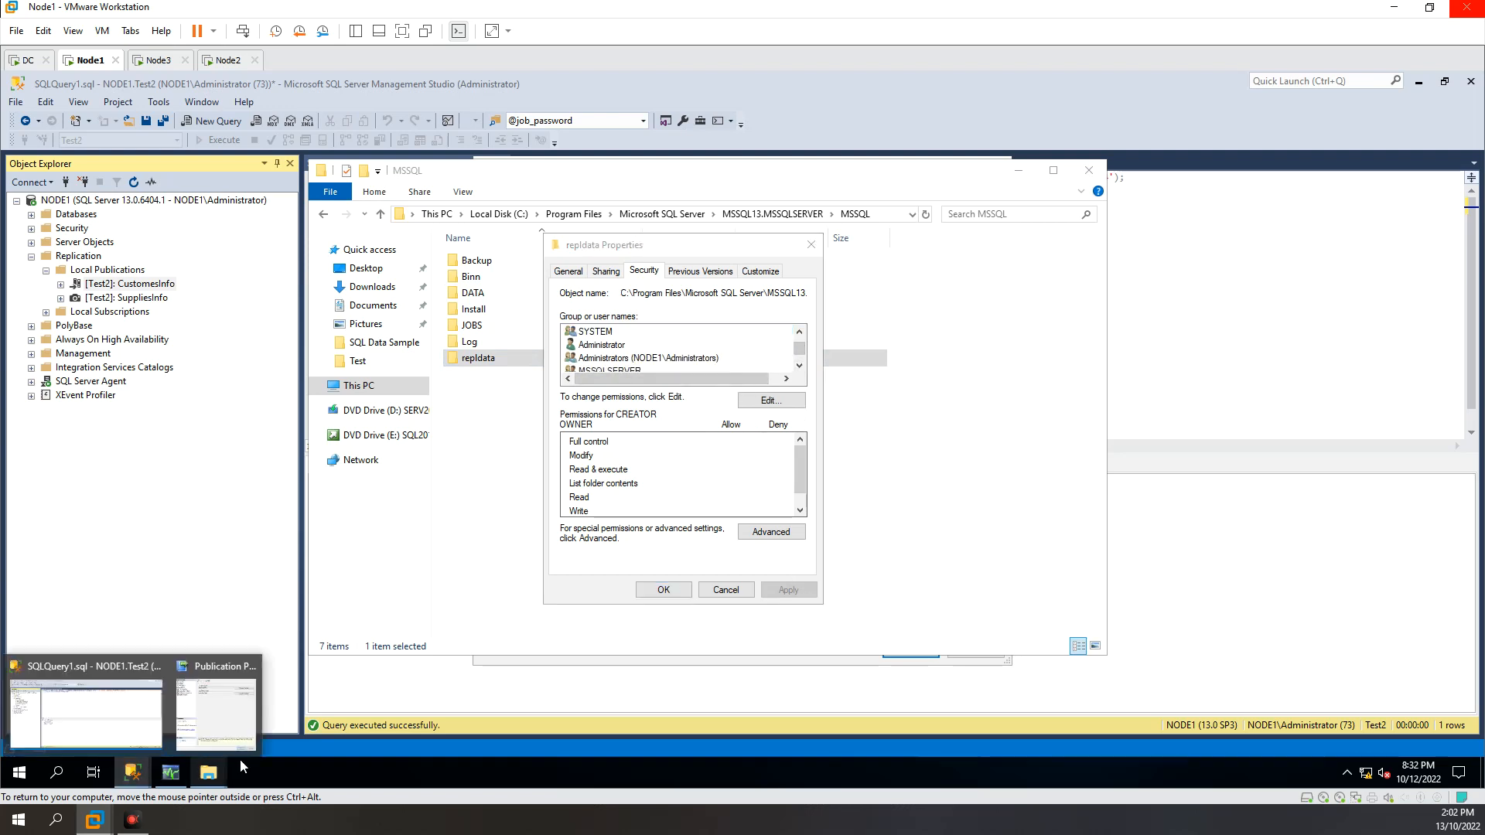
pyautogui.click(228, 718)
pyautogui.click(686, 277)
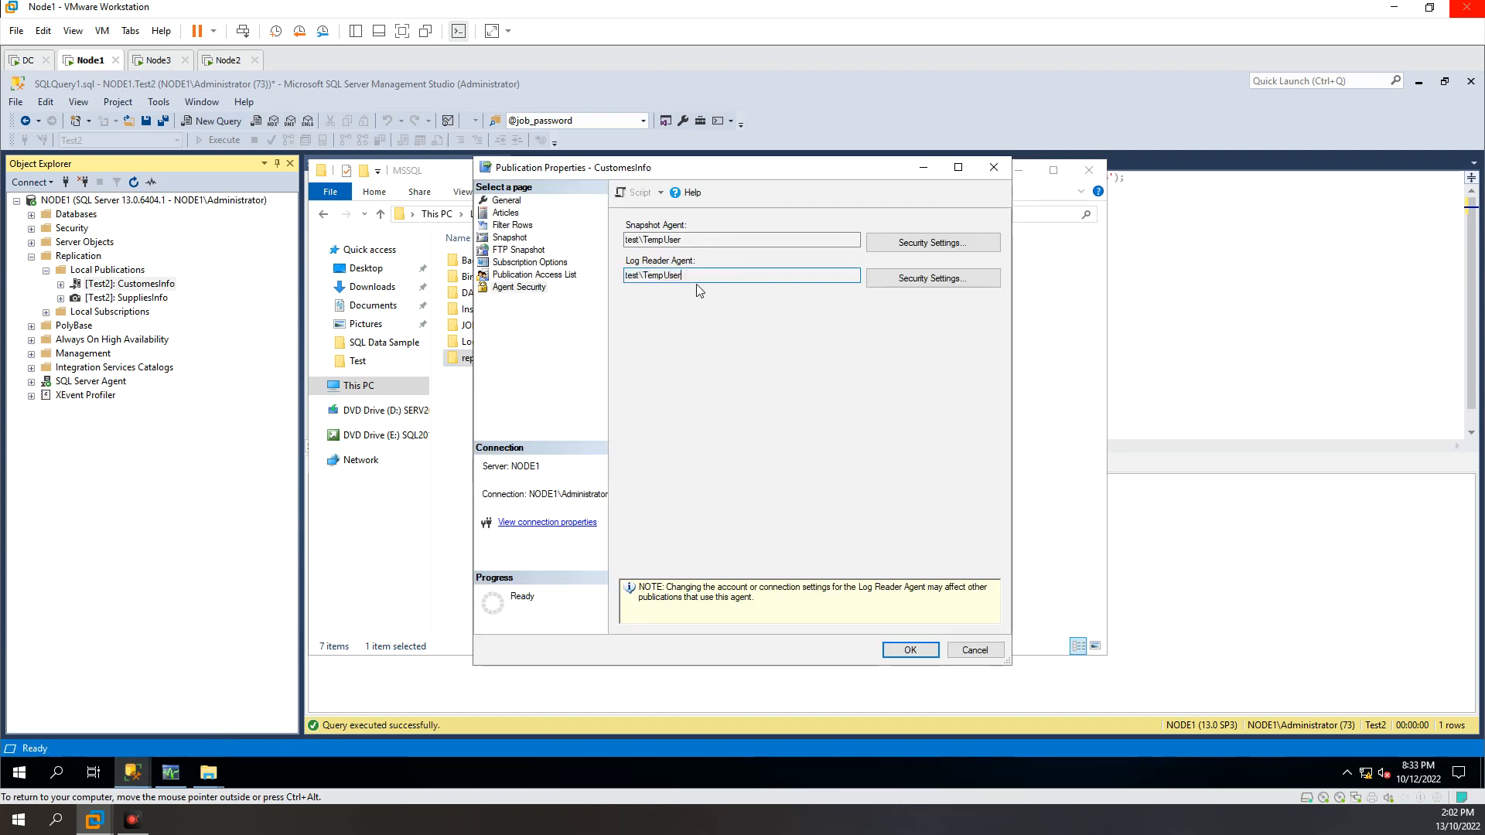
pyautogui.doubleClick(643, 276)
pyautogui.click(225, 550)
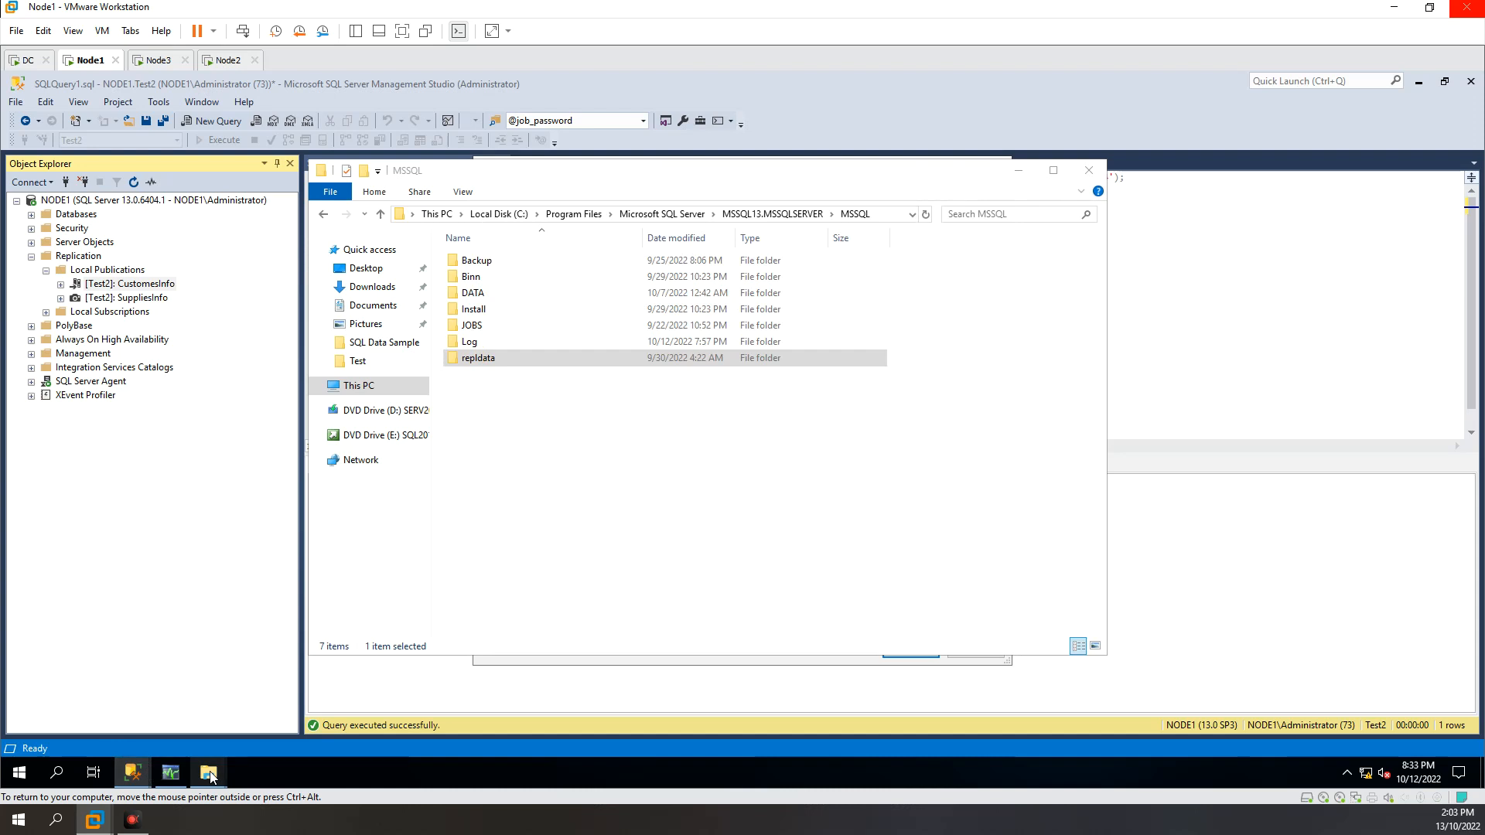
pyautogui.moveTo(209, 774)
pyautogui.click(290, 724)
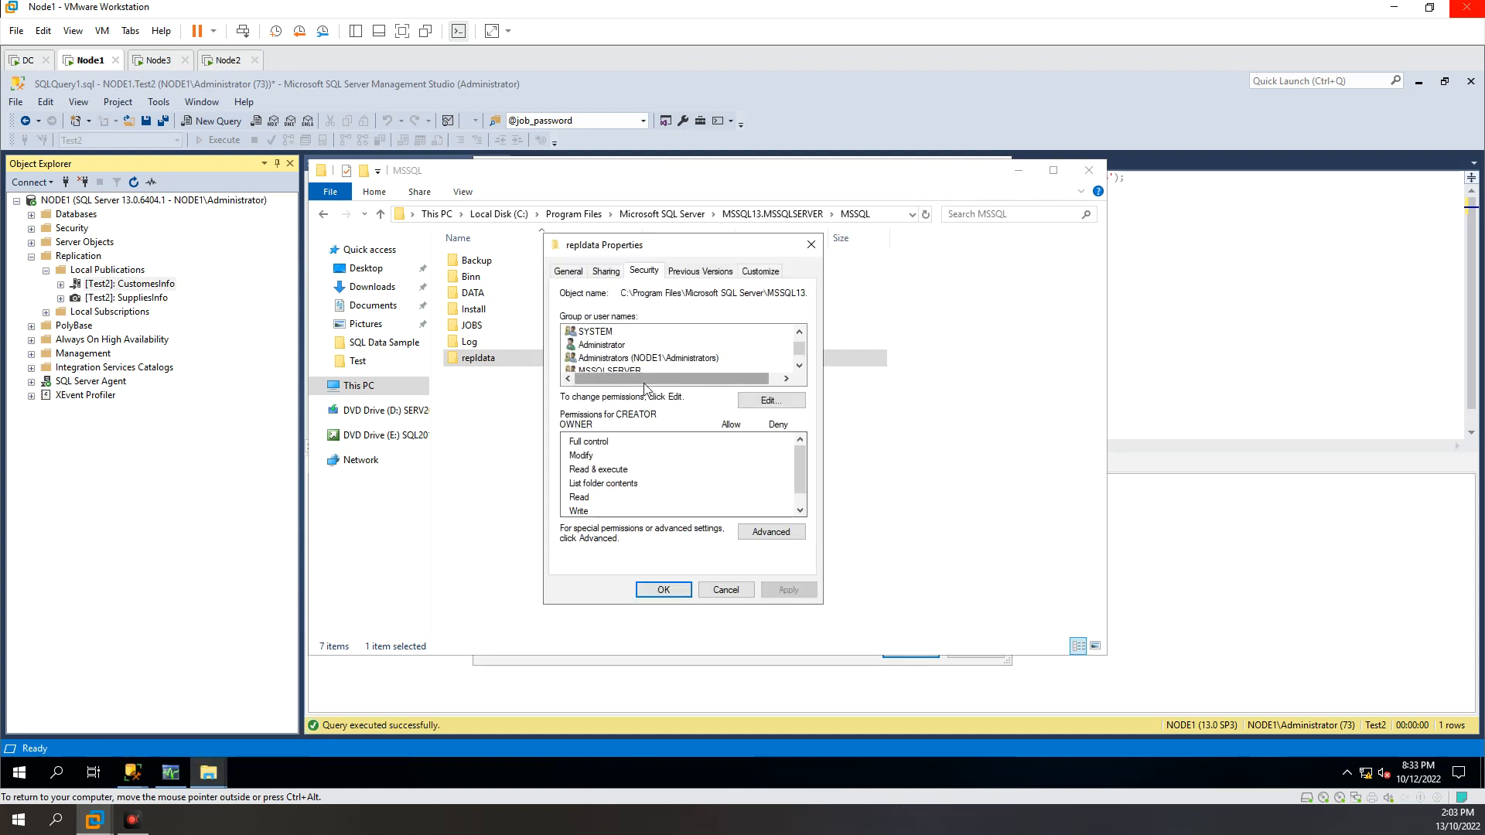
# Step: Review the repldata permissions of Administrator and MSSQLSERVER, and close the folder's properties without changes
pyautogui.click(799, 366)
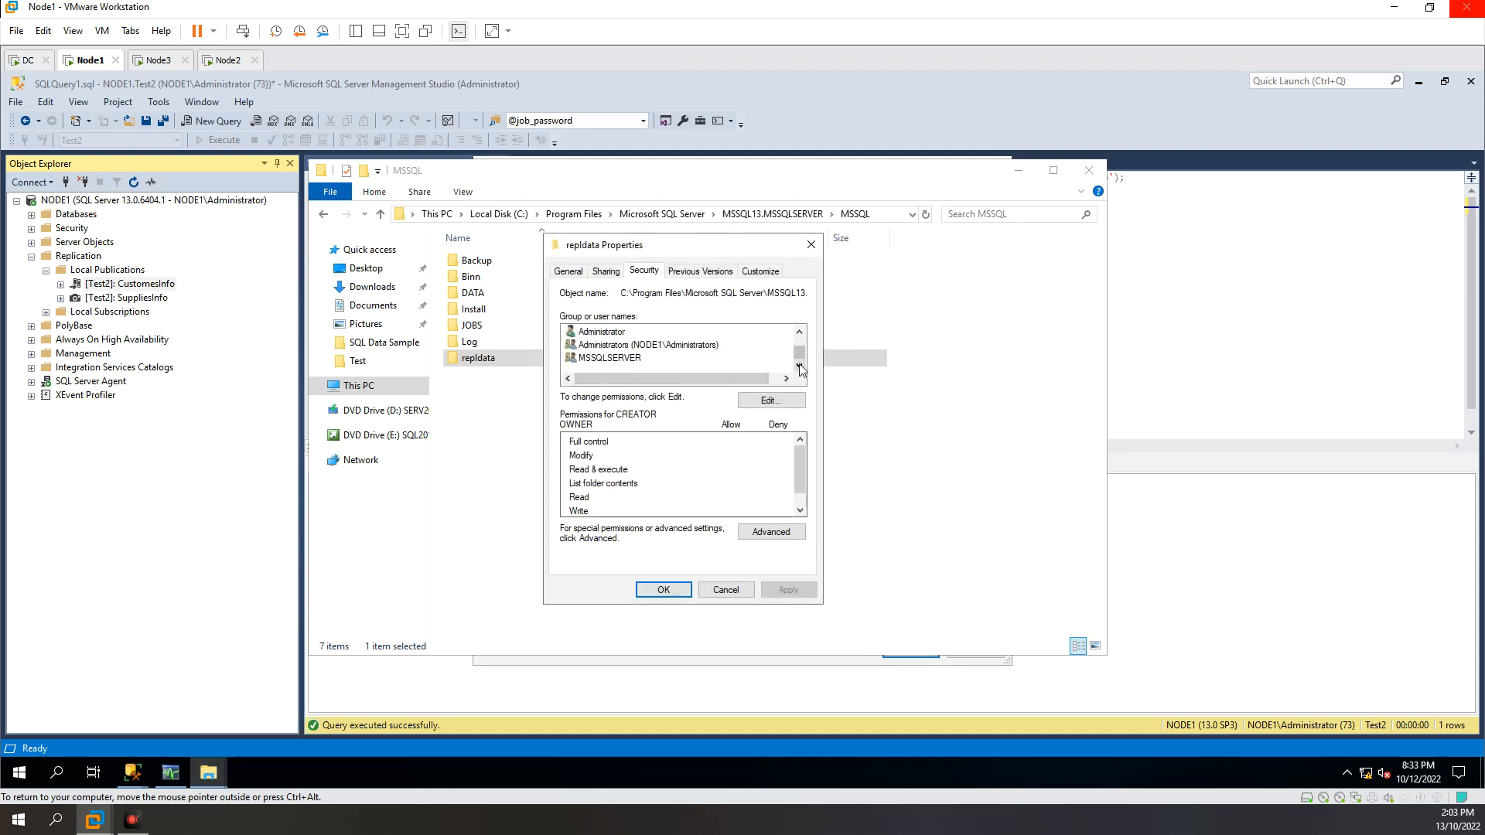
pyautogui.moveTo(800, 355); pyautogui.dragTo(806, 367)
pyautogui.click(606, 333)
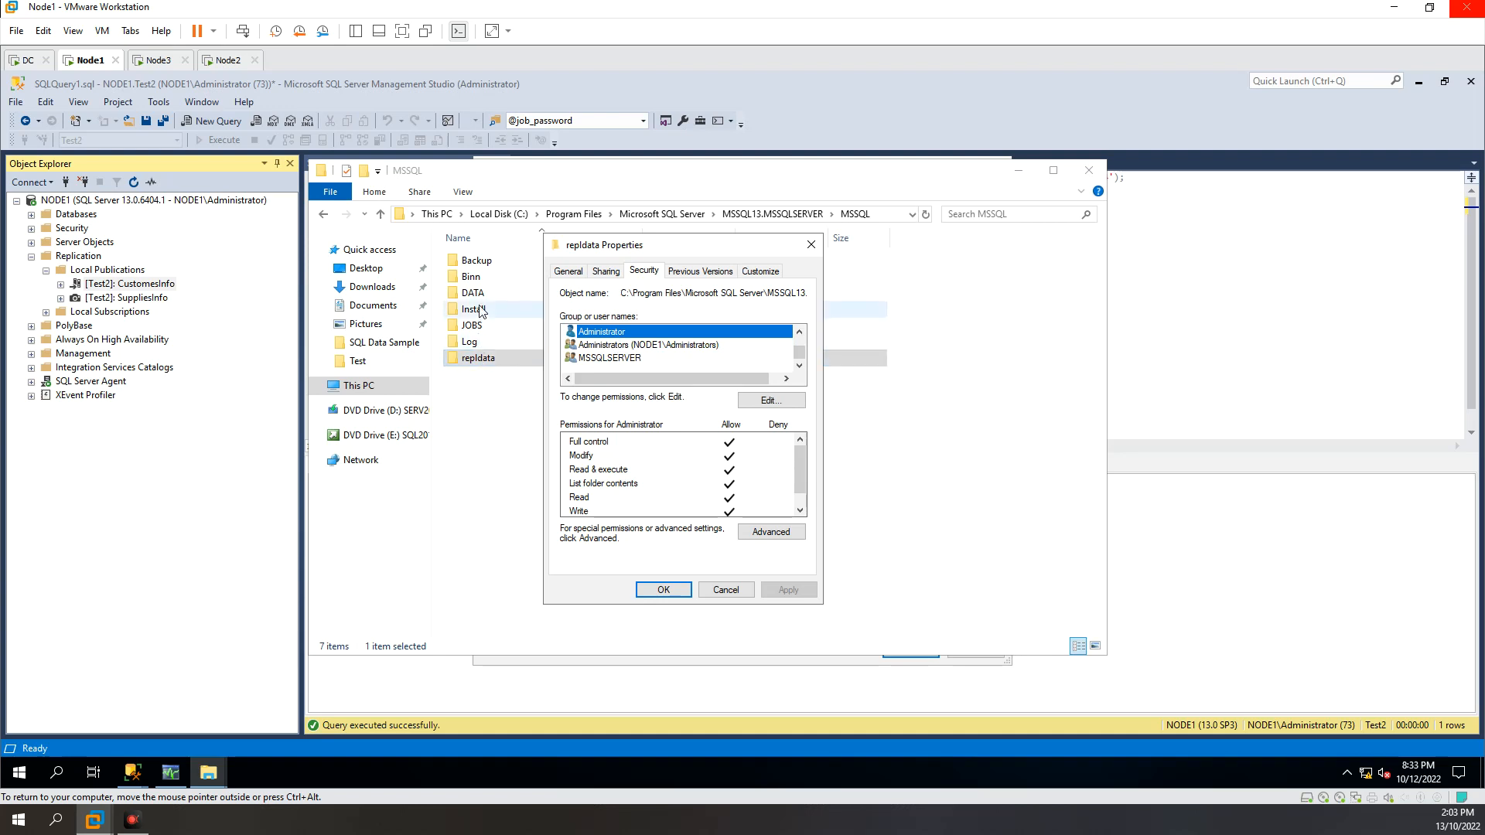
pyautogui.click(627, 359)
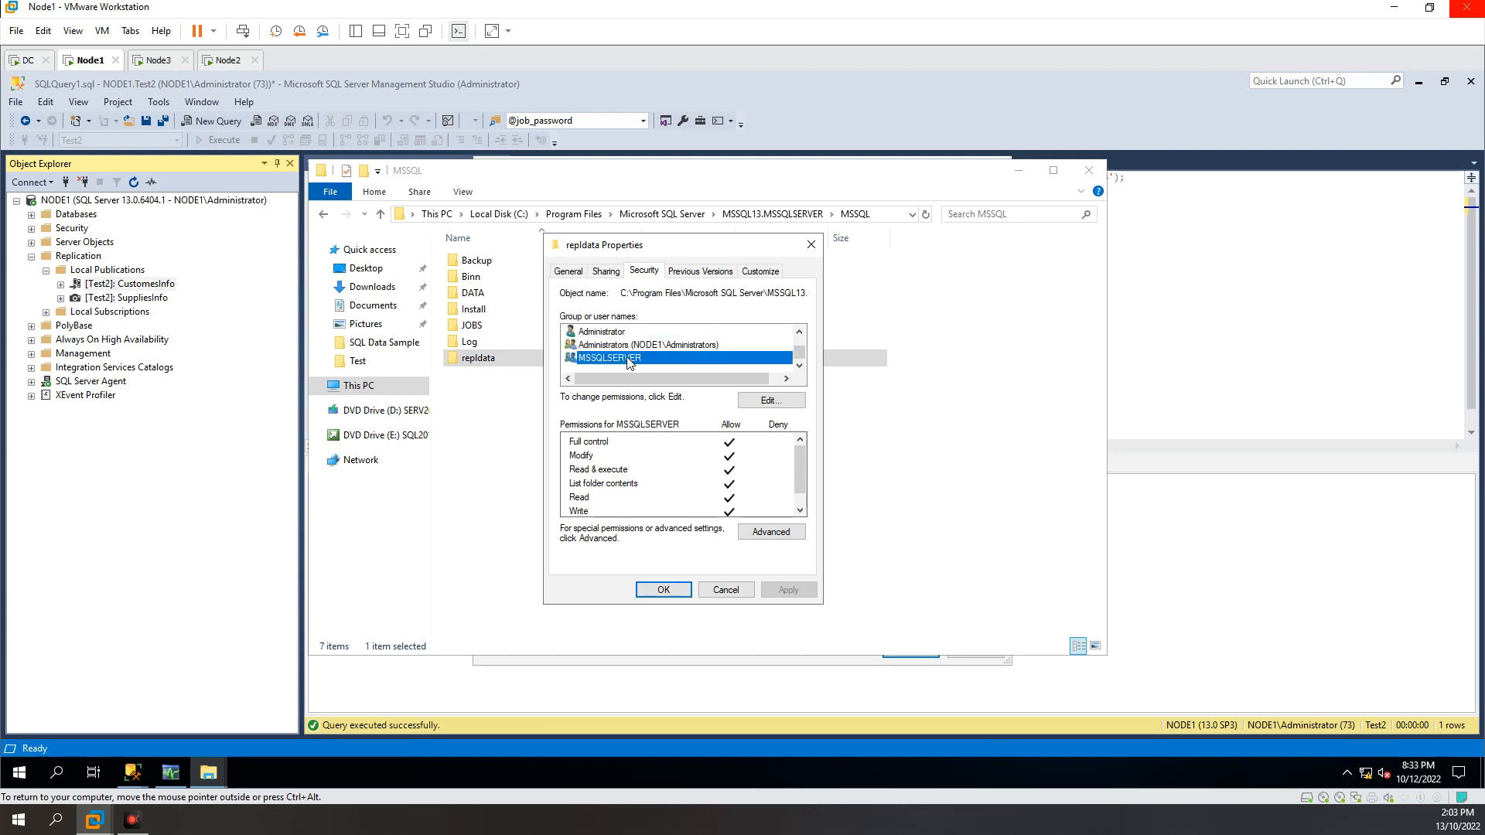
pyautogui.click(620, 335)
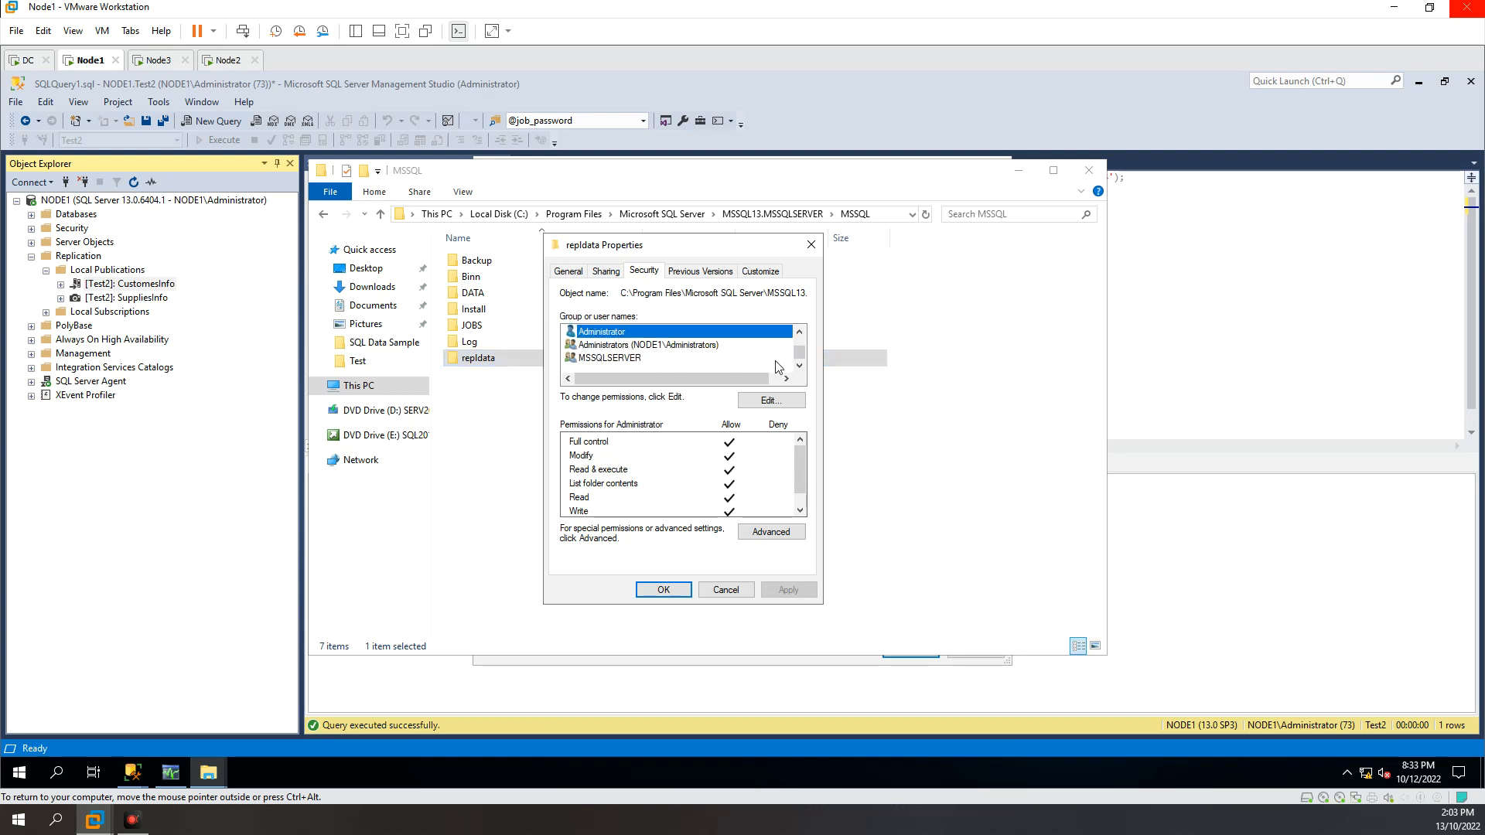
pyautogui.moveTo(802, 360)
pyautogui.mouseDown()
pyautogui.moveTo(802, 345)
pyautogui.moveTo(803, 360)
pyautogui.mouseUp()
pyautogui.click(725, 590)
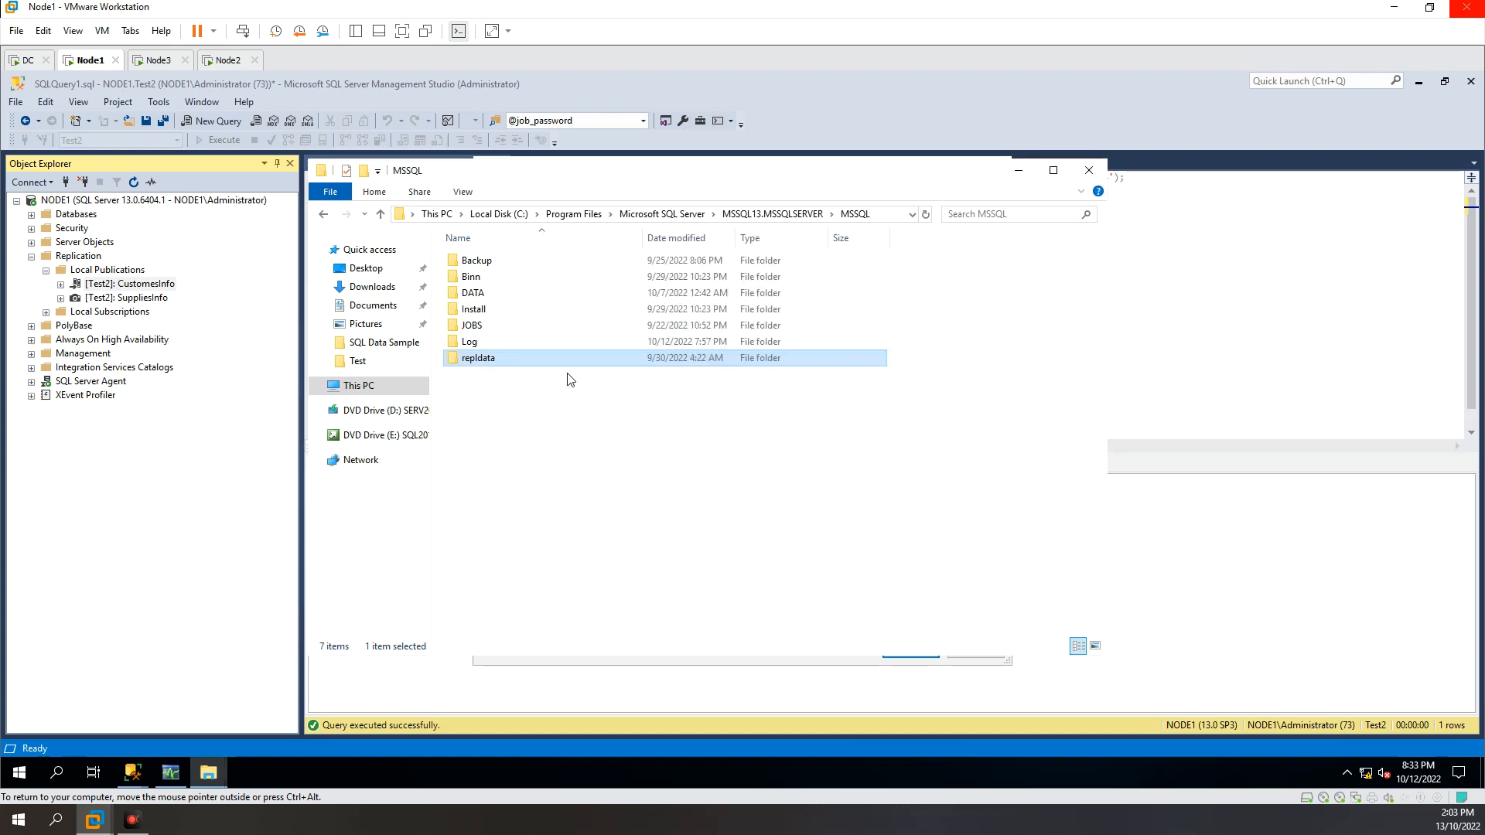
# Step: Review the accounts and Administrator permissions in the DATA folder's security properties, and close them without changes
pyautogui.rightClick(477, 296)
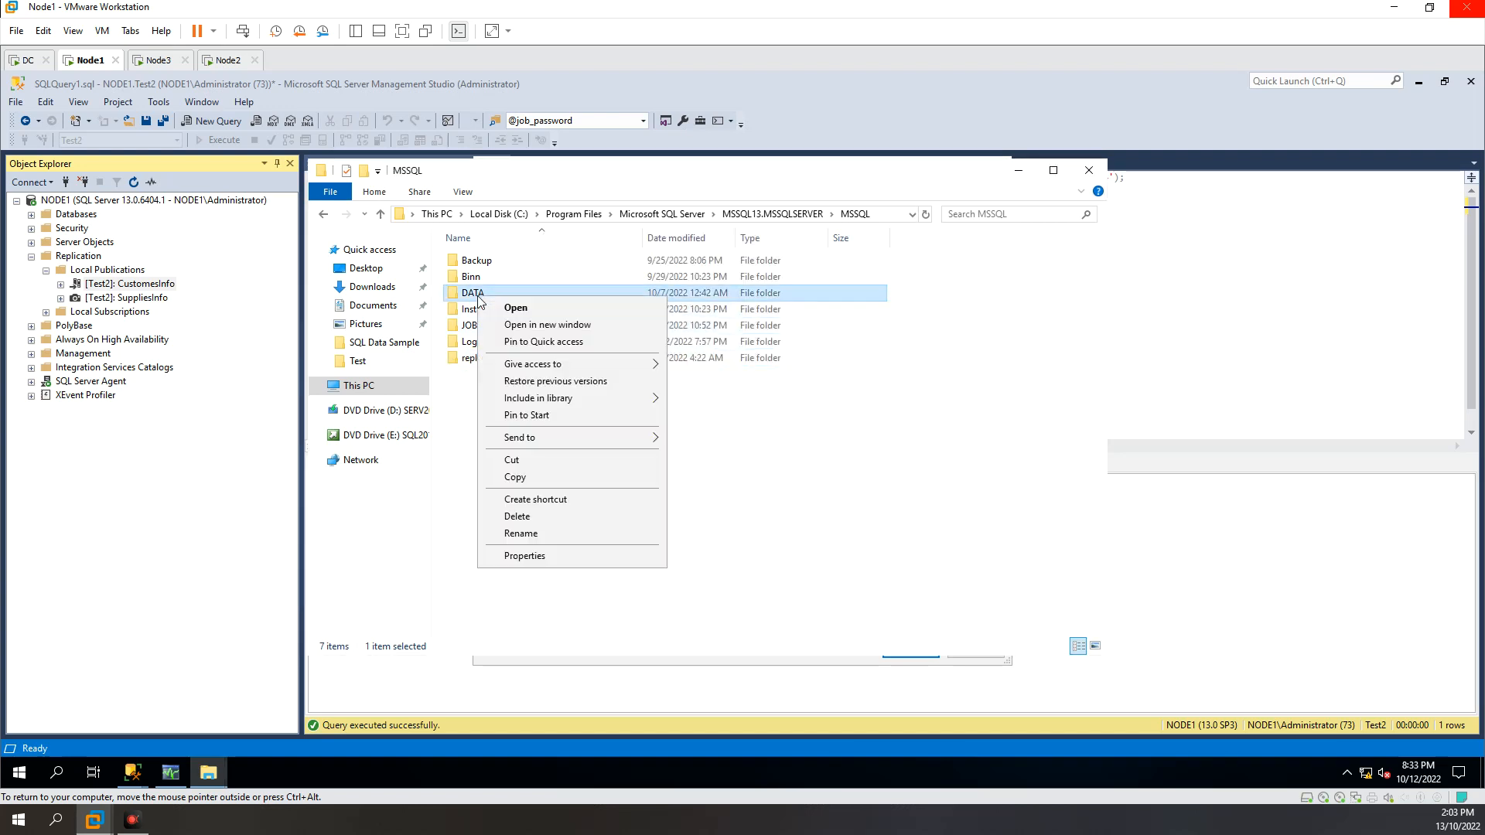
pyautogui.click(526, 556)
pyautogui.click(593, 339)
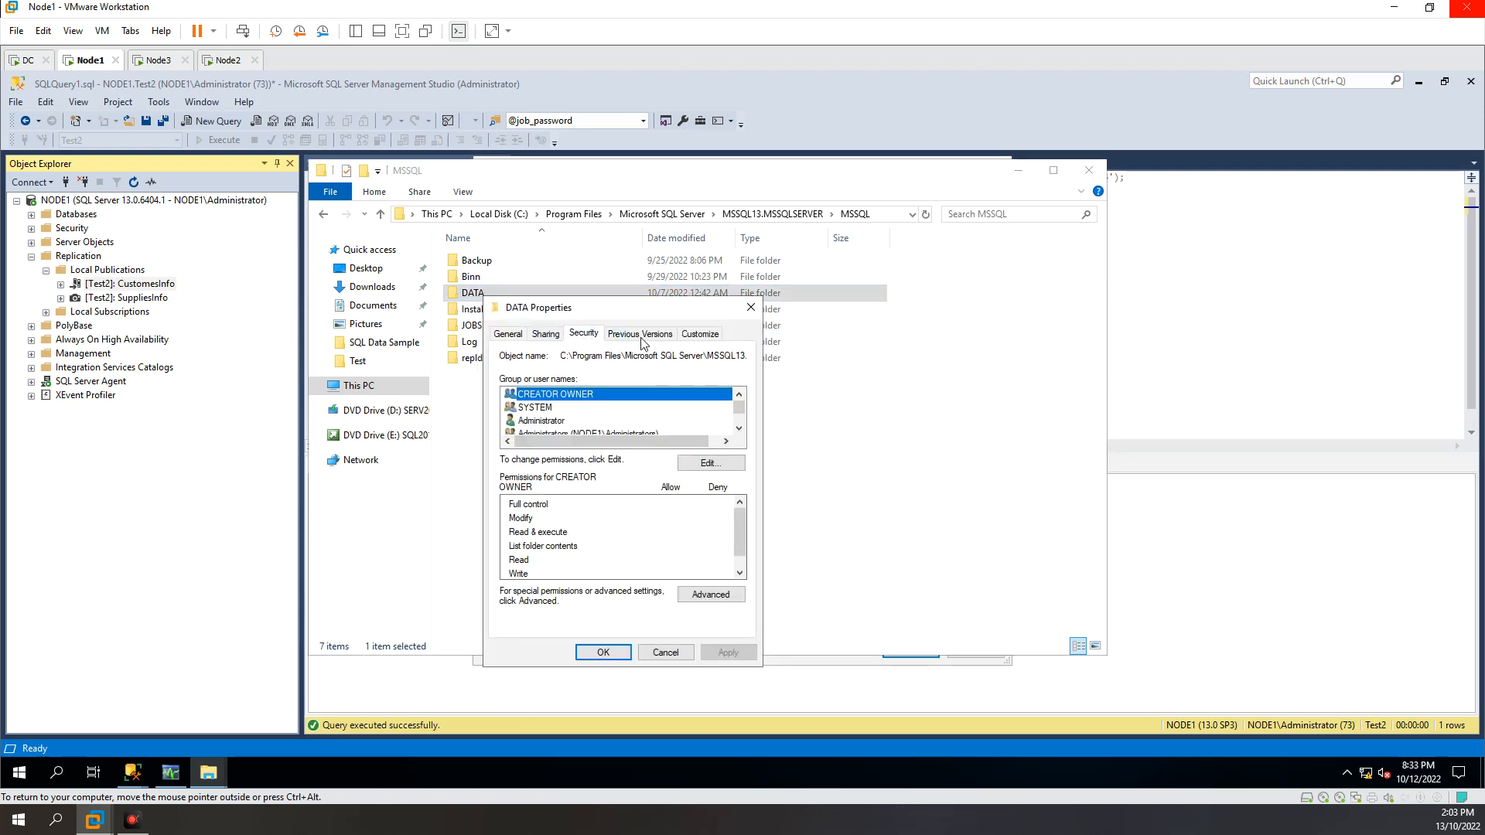
pyautogui.moveTo(643, 315); pyautogui.dragTo(657, 258)
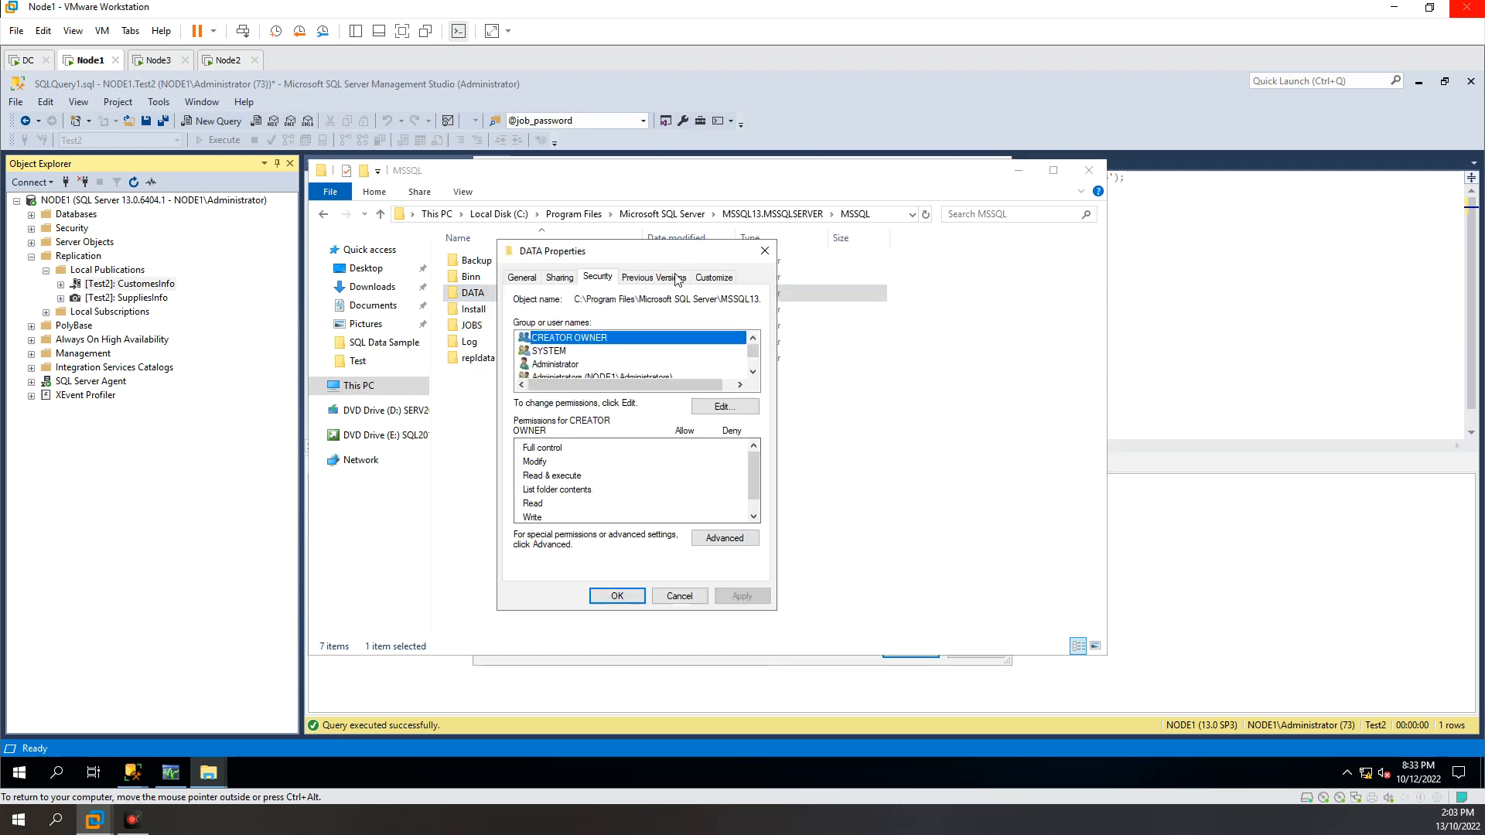
pyautogui.click(752, 372)
pyautogui.click(752, 373)
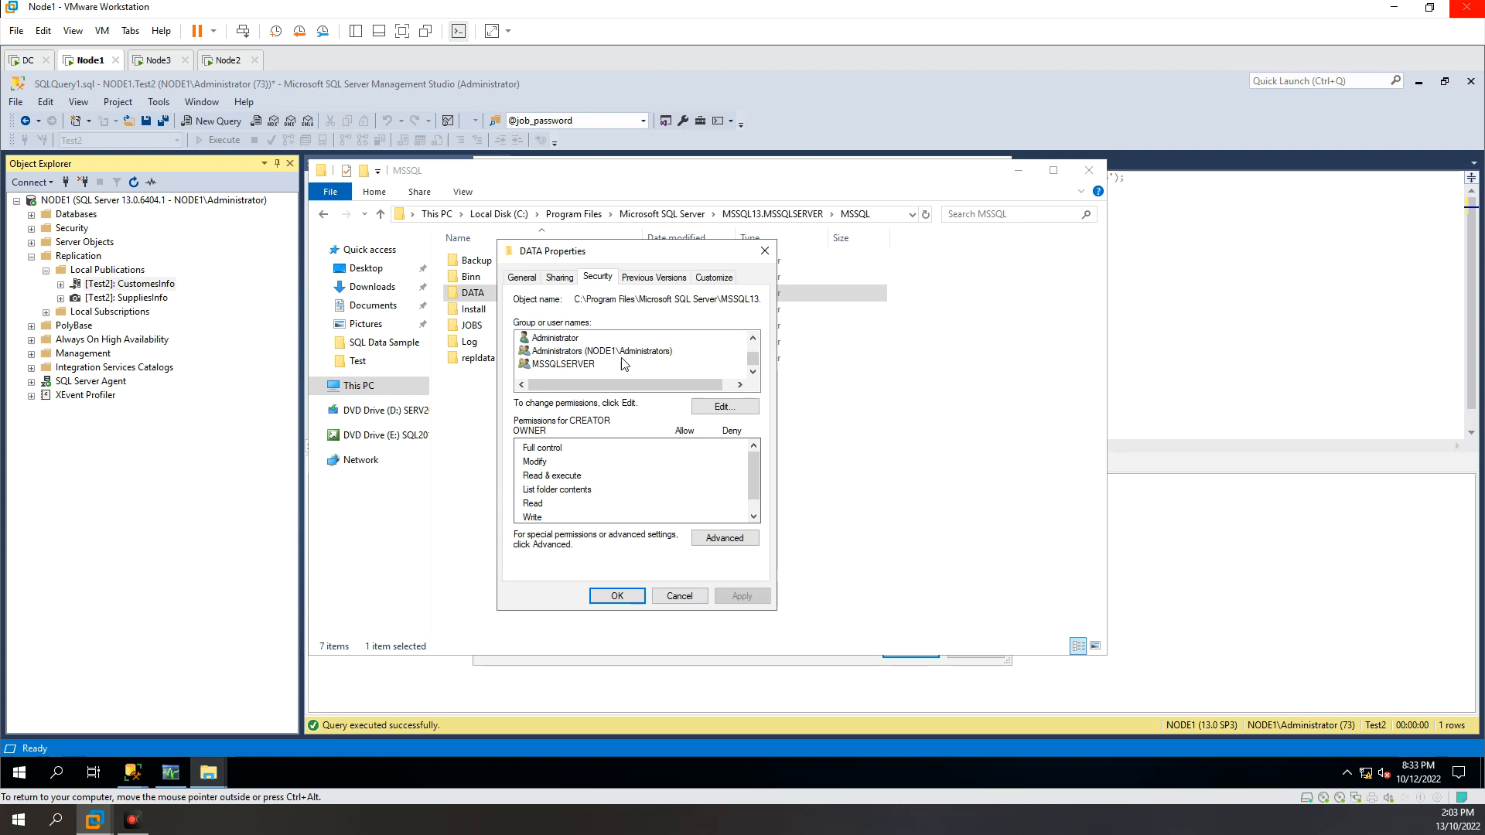
pyautogui.scroll(1, 619, 365)
pyautogui.scroll(-1, 605, 362)
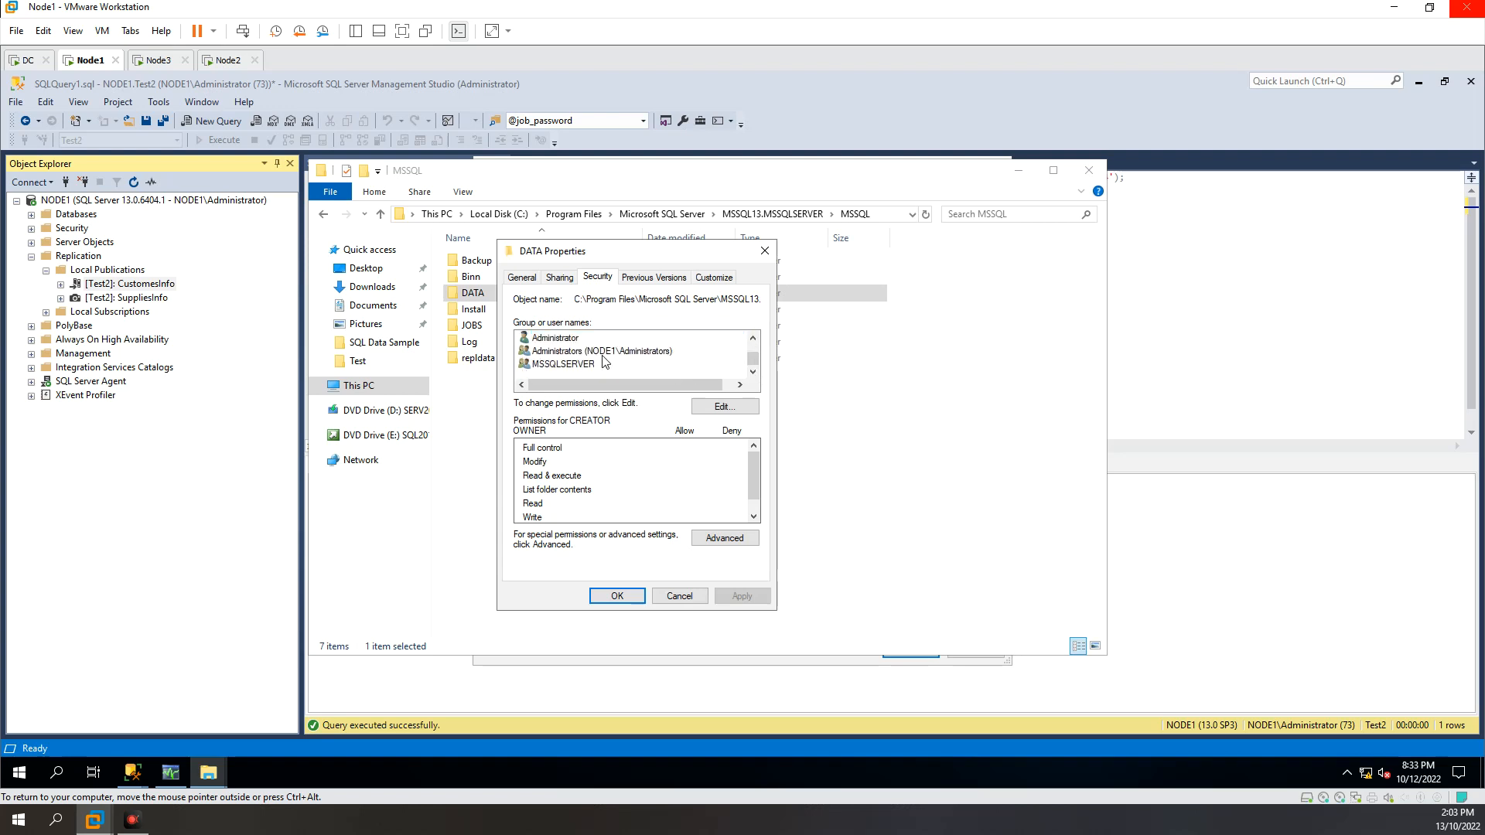
pyautogui.click(561, 340)
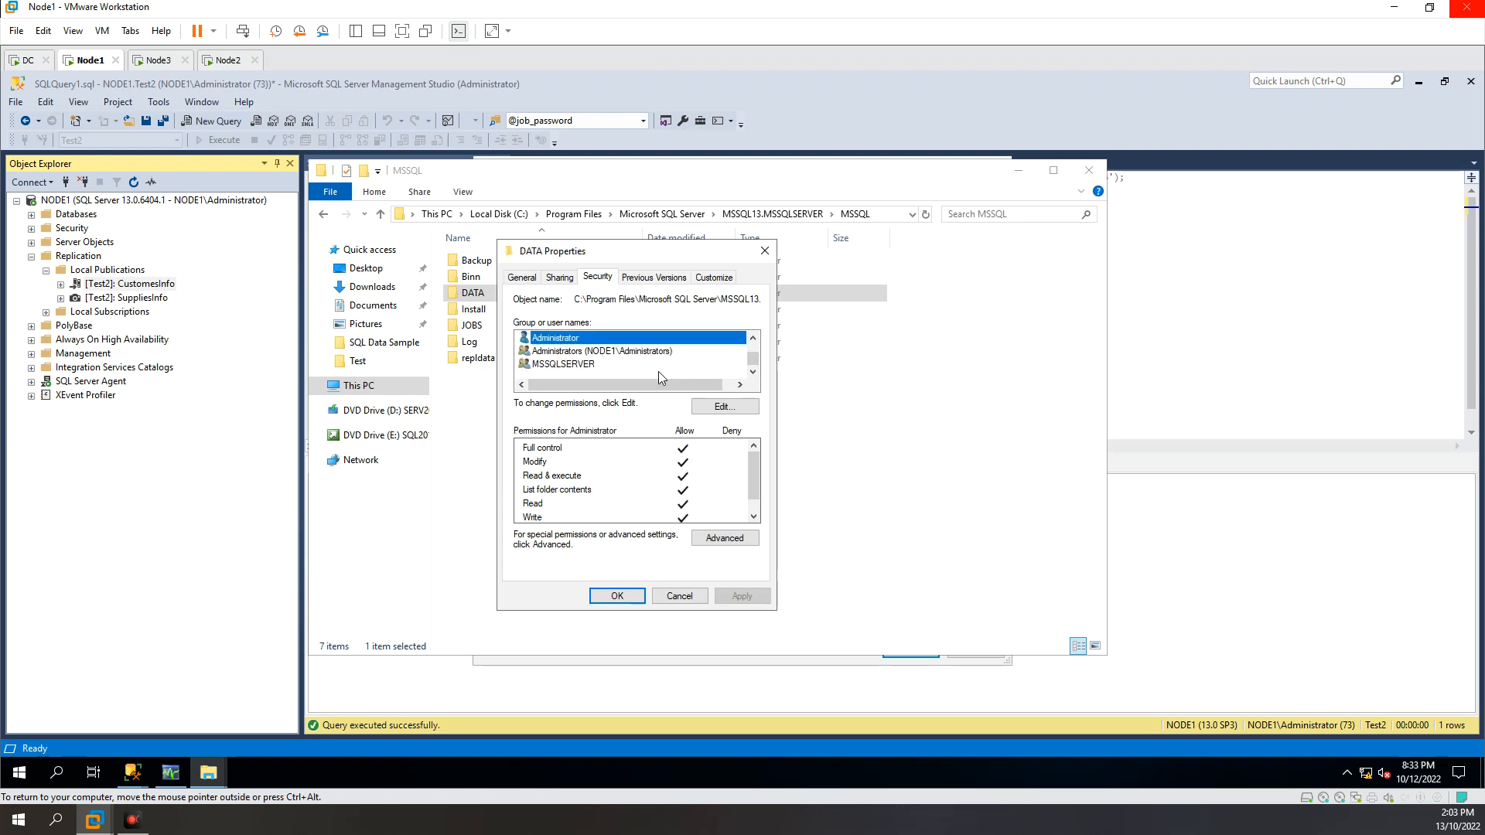
pyautogui.click(680, 597)
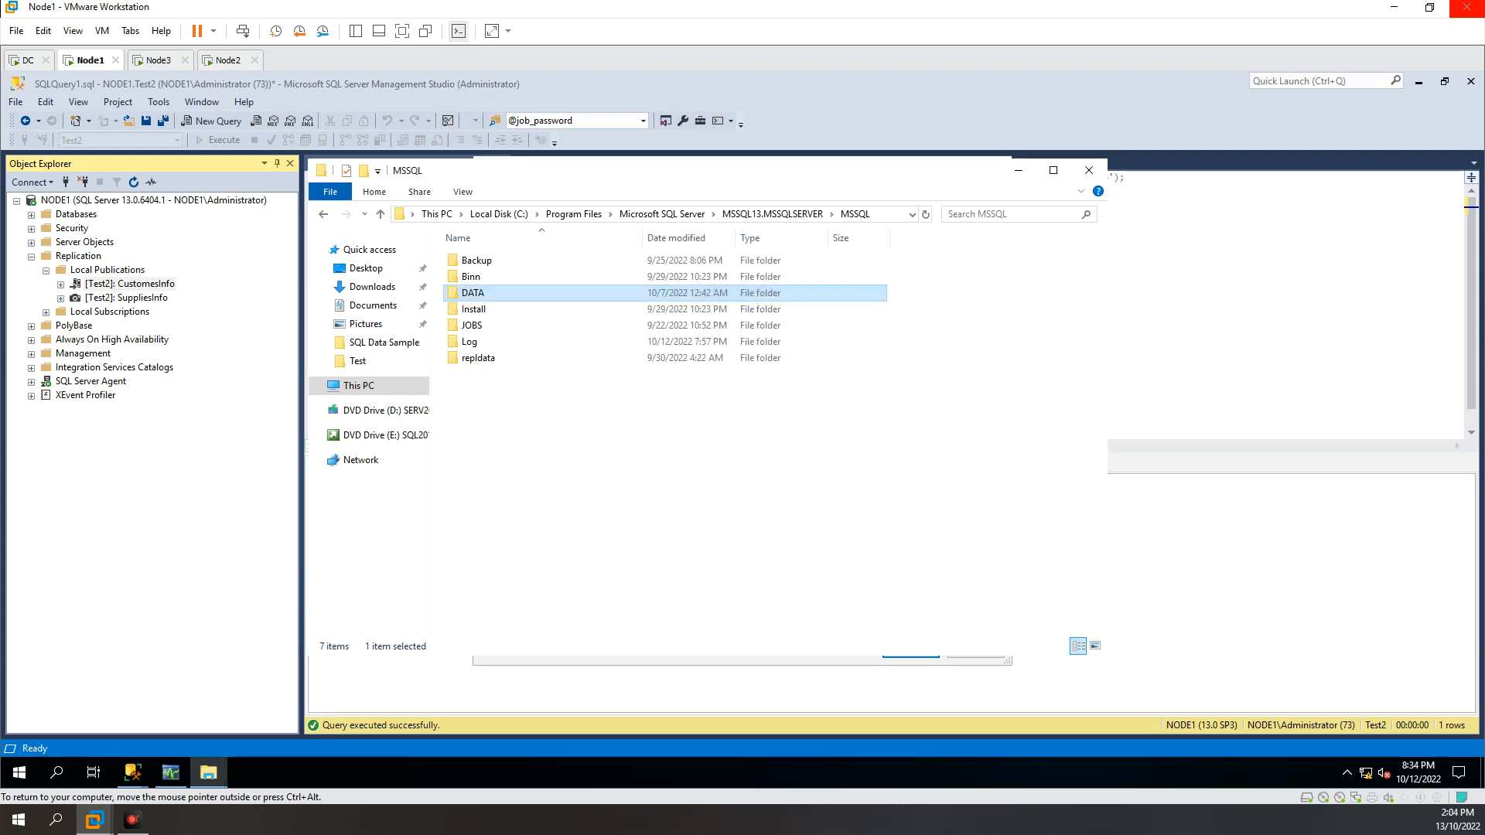
# Step: Close File Explorer and set the Snapshot Agent's process account to test\Administrator
pyautogui.click(1089, 172)
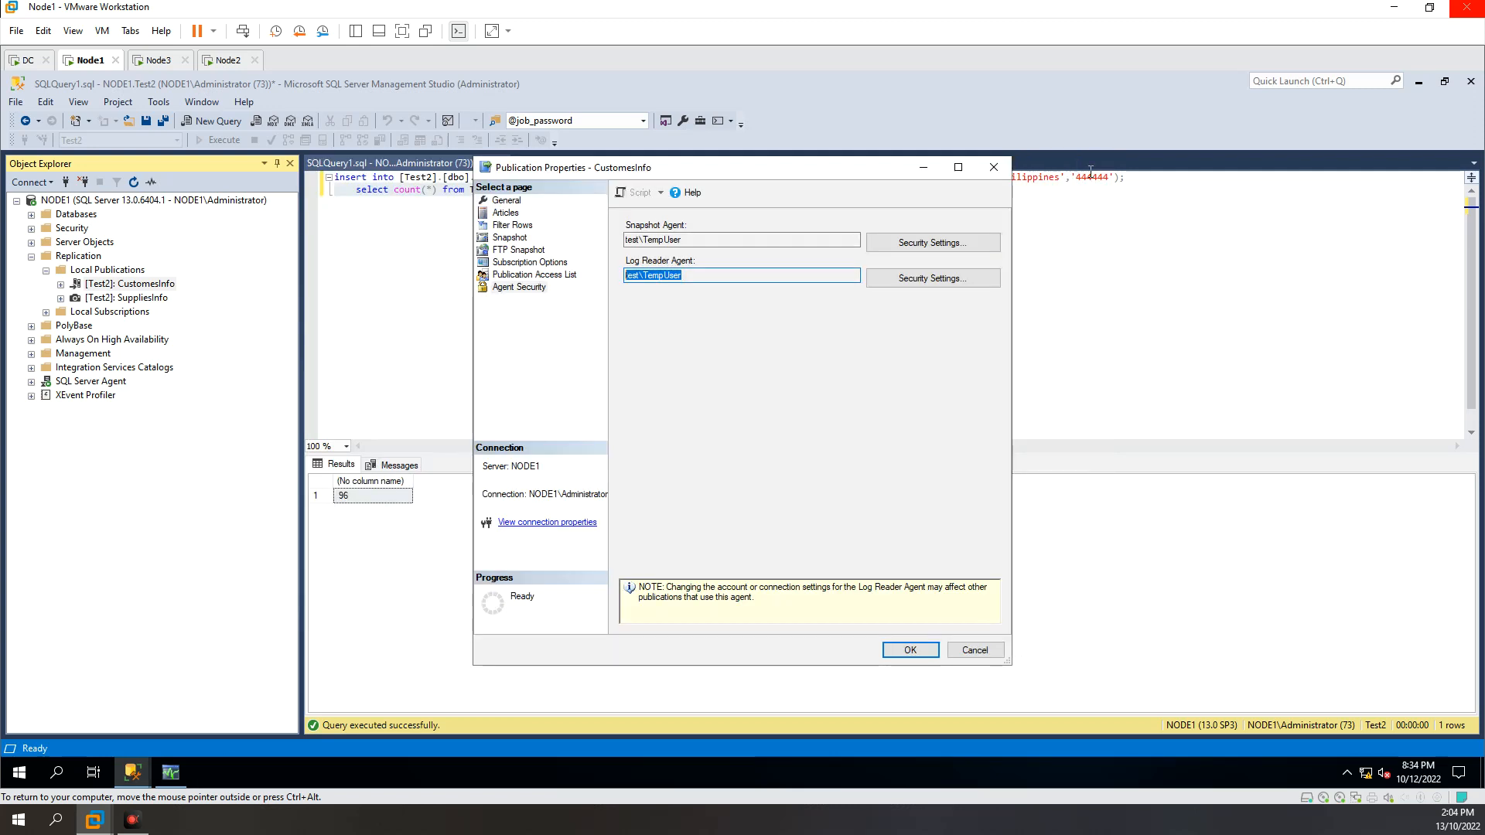
pyautogui.doubleClick(685, 241)
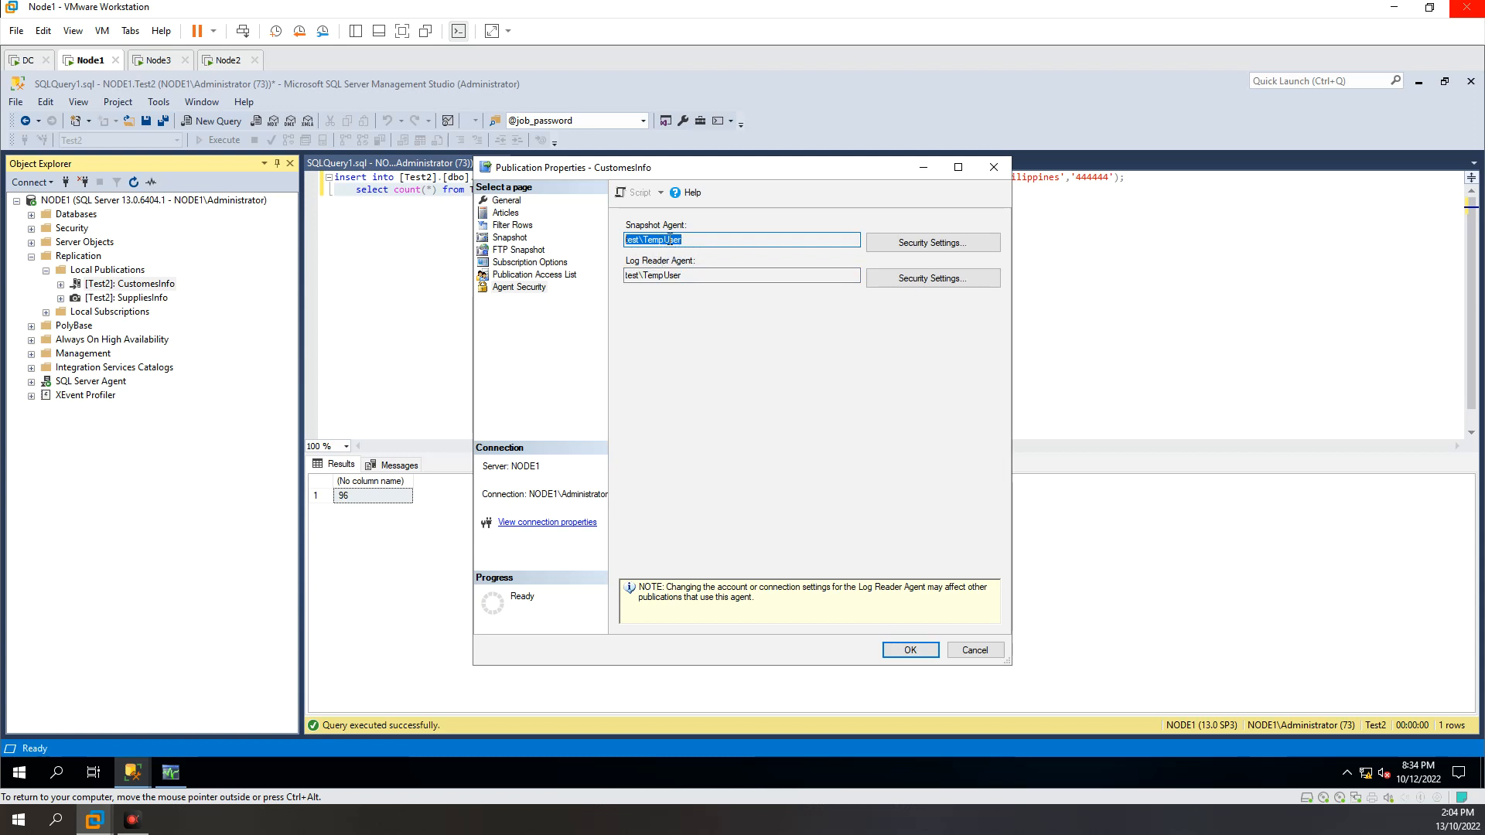
pyautogui.click(933, 242)
pyautogui.moveTo(773, 322); pyautogui.dragTo(552, 322)
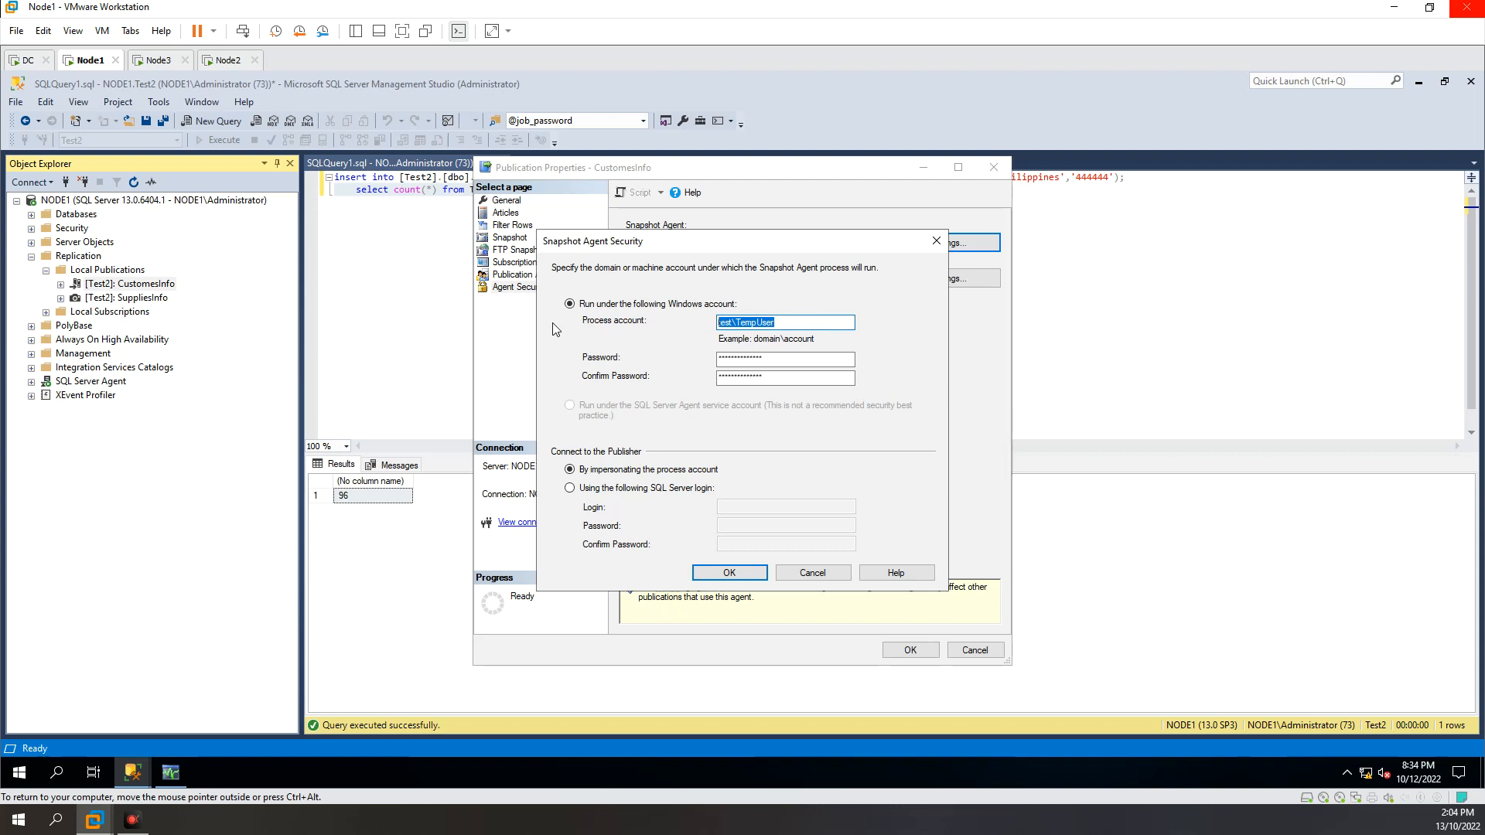
pyautogui.write('test\\Administrator')
pyautogui.press('Tab')
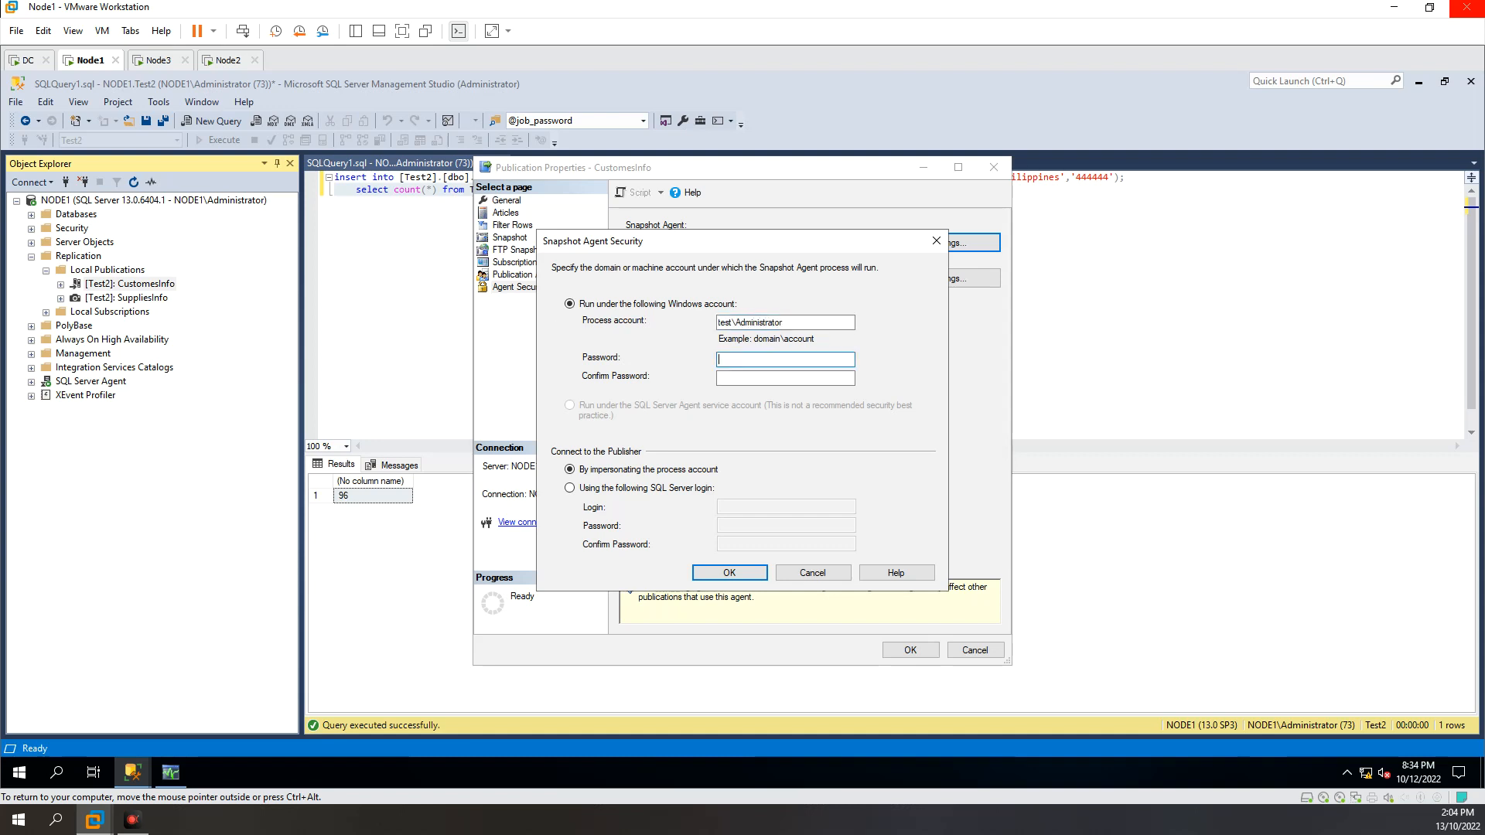
pyautogui.write('*******')
pyautogui.press('Tab')
pyautogui.write('****')
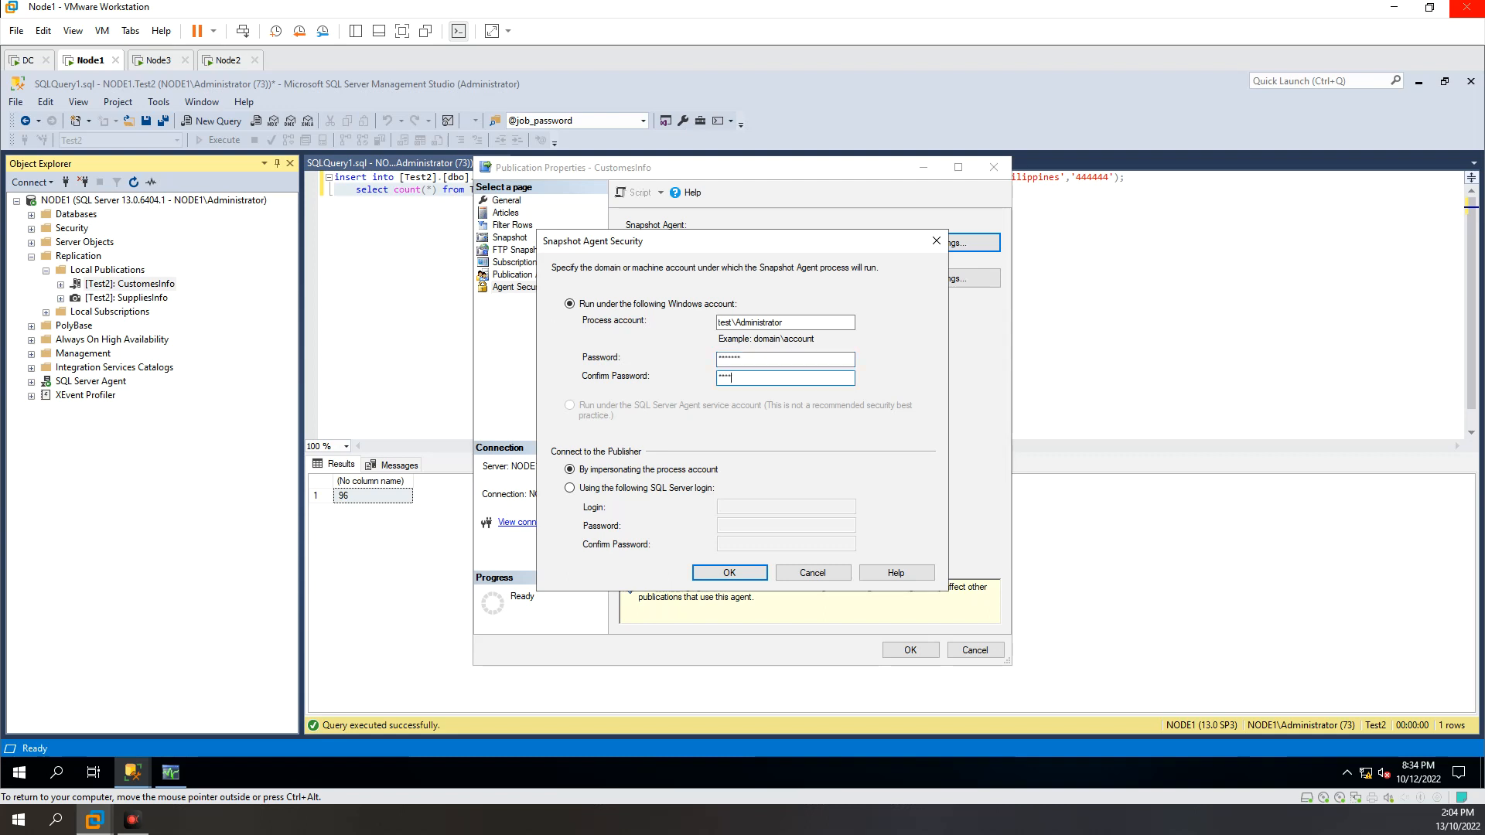
pyautogui.write('***')
pyautogui.click(738, 574)
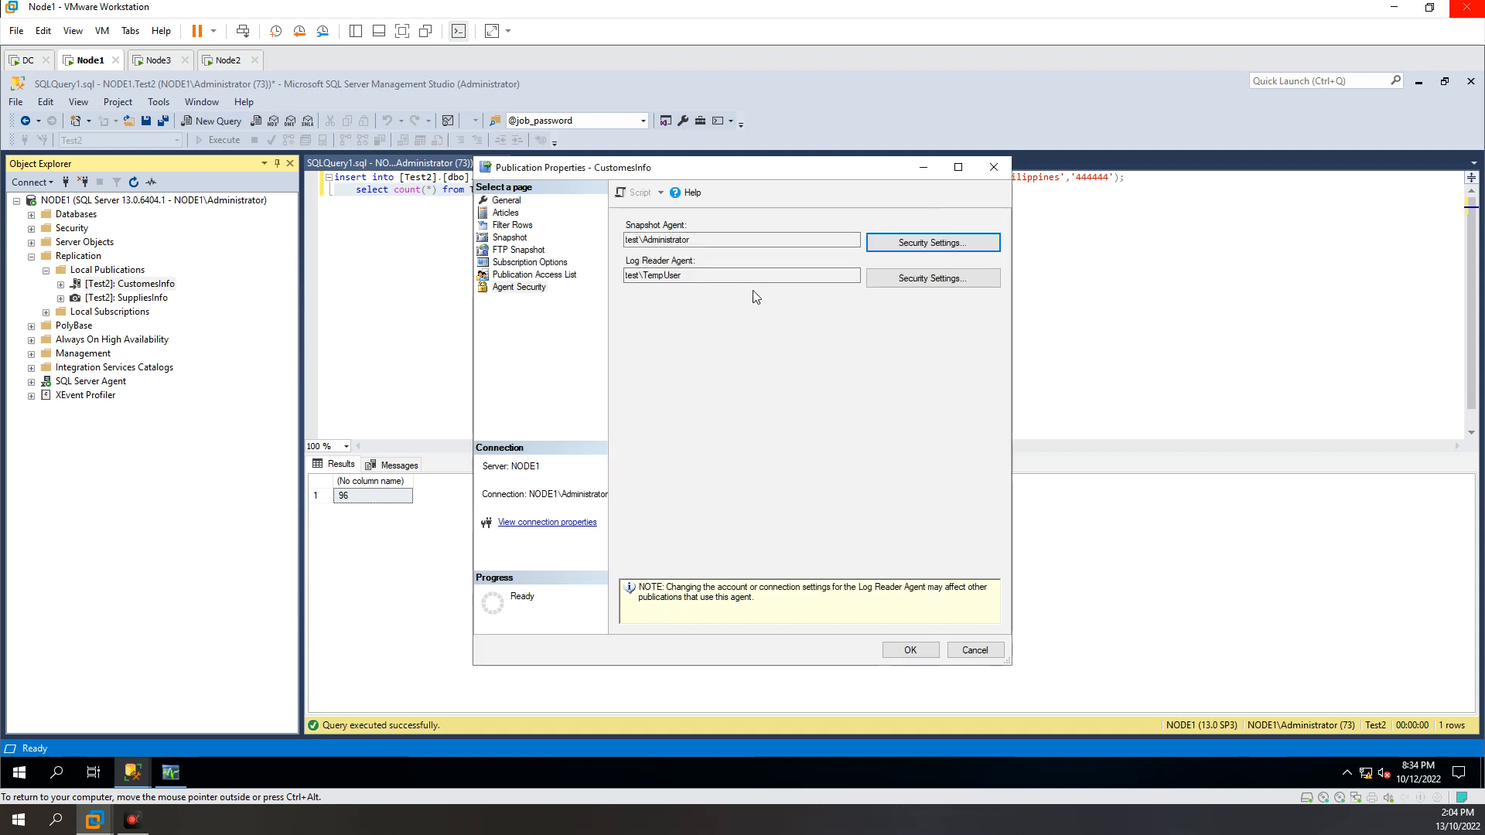
# Step: Set the Log Reader Agent's process account to test\Administrator, entering and confirming the account password
pyautogui.click(712, 242)
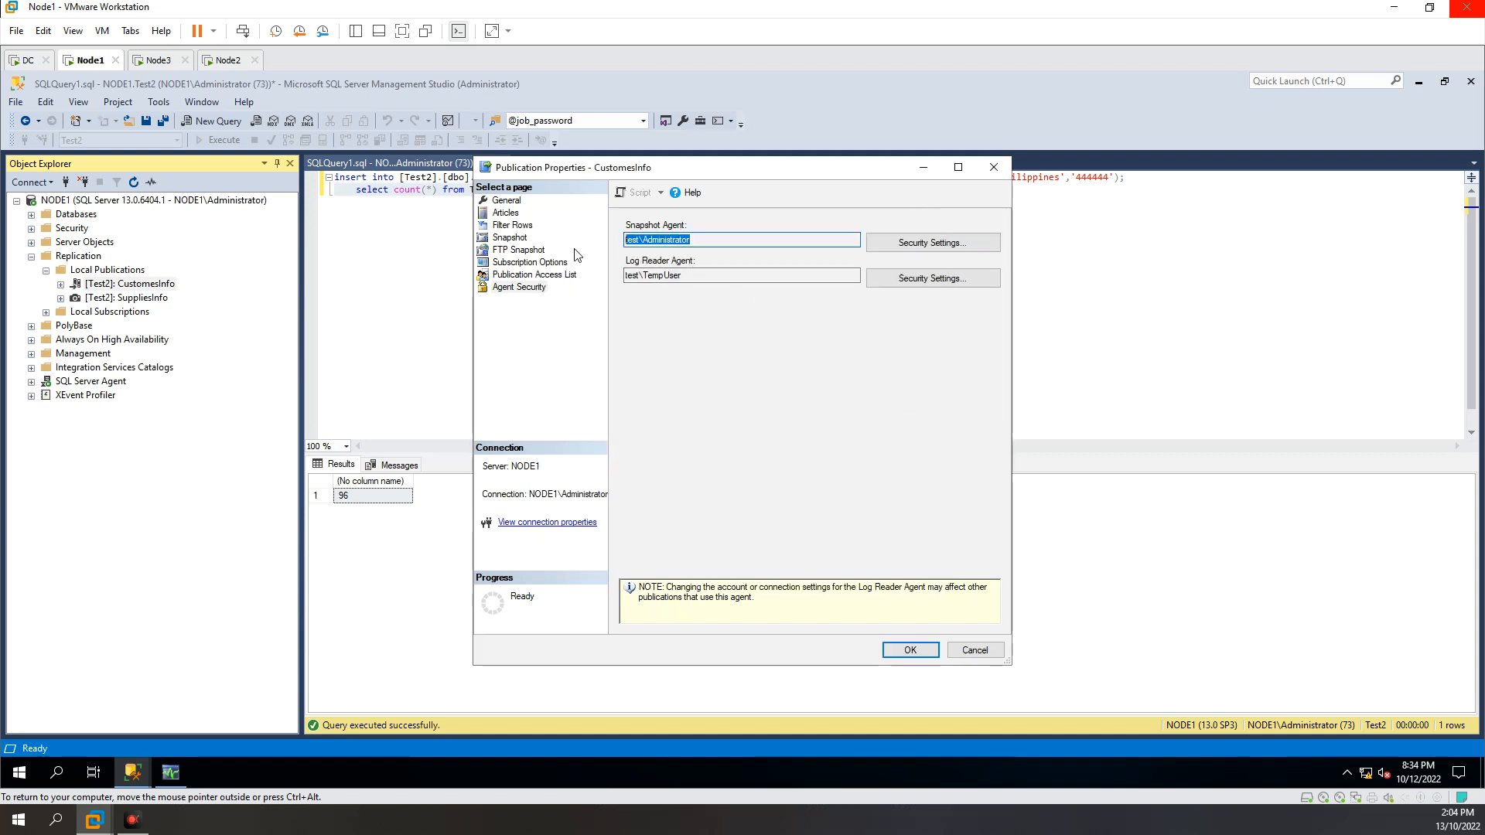
pyautogui.click(698, 279)
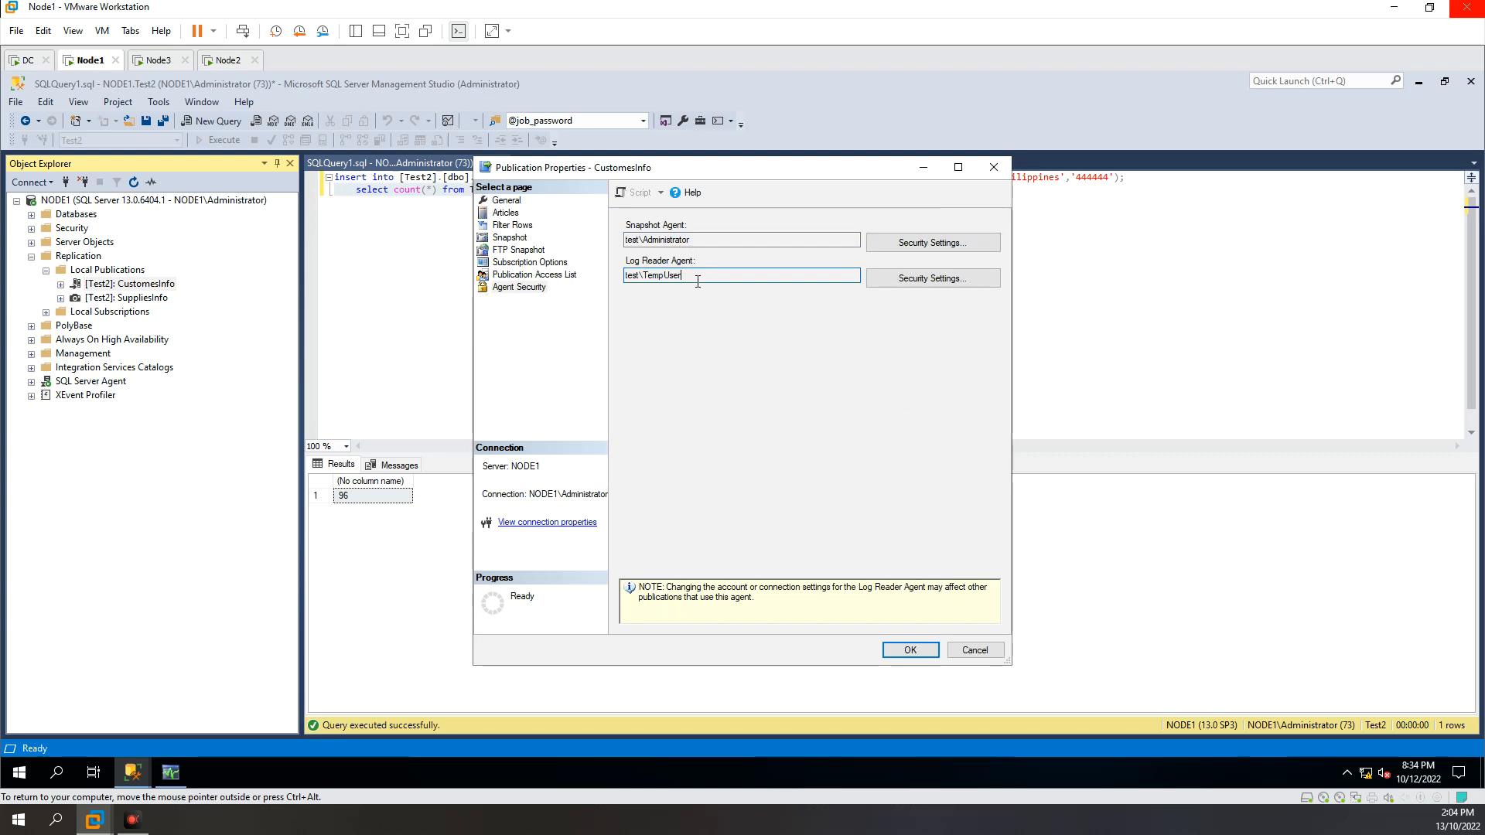
pyautogui.click(913, 278)
pyautogui.click(752, 325)
pyautogui.doubleClick(741, 323)
pyautogui.write('Administrator')
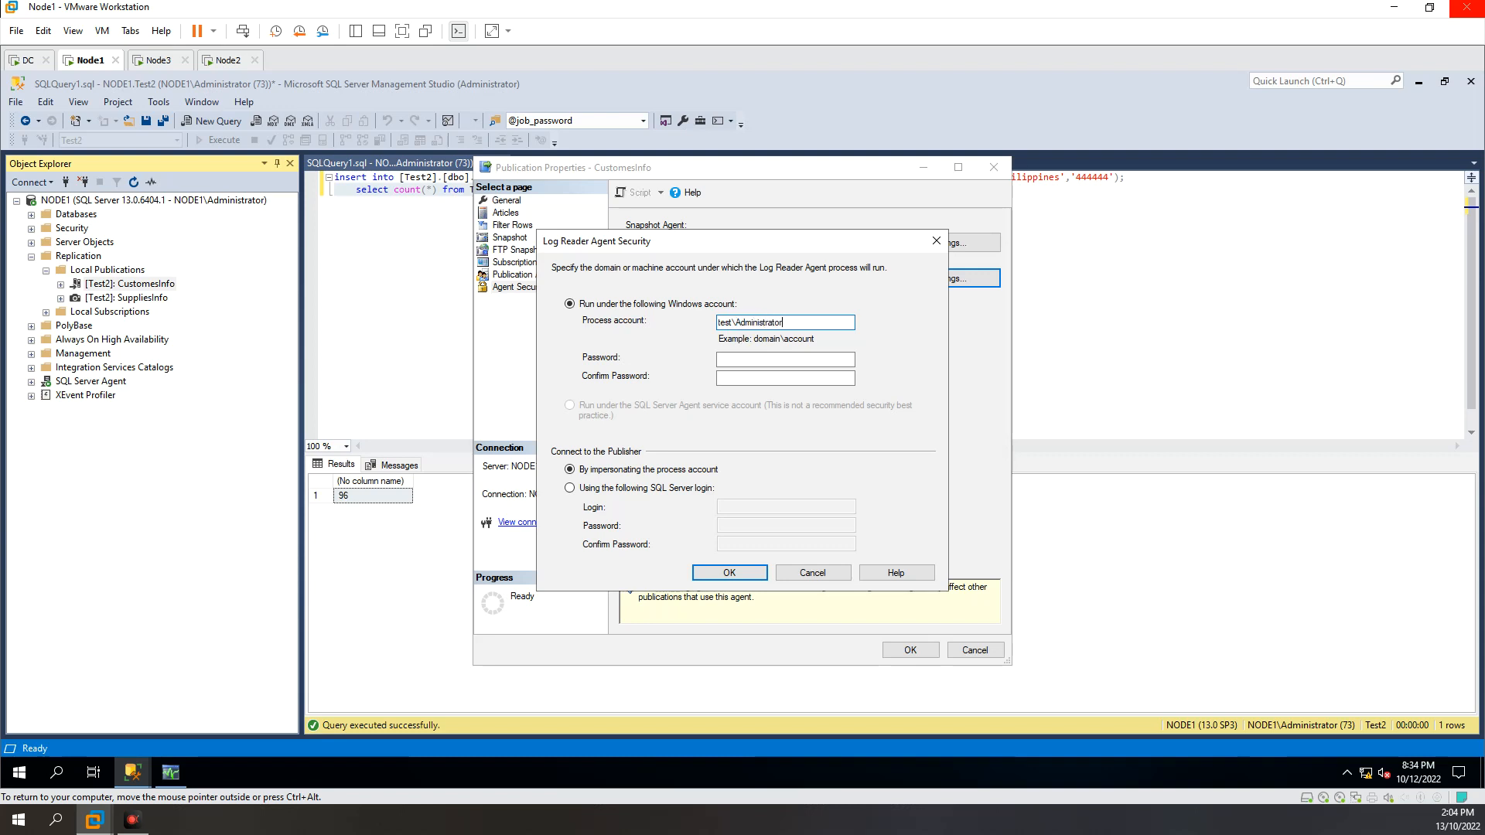
pyautogui.press('Tab')
pyautogui.write('*')
pyautogui.press('Tab')
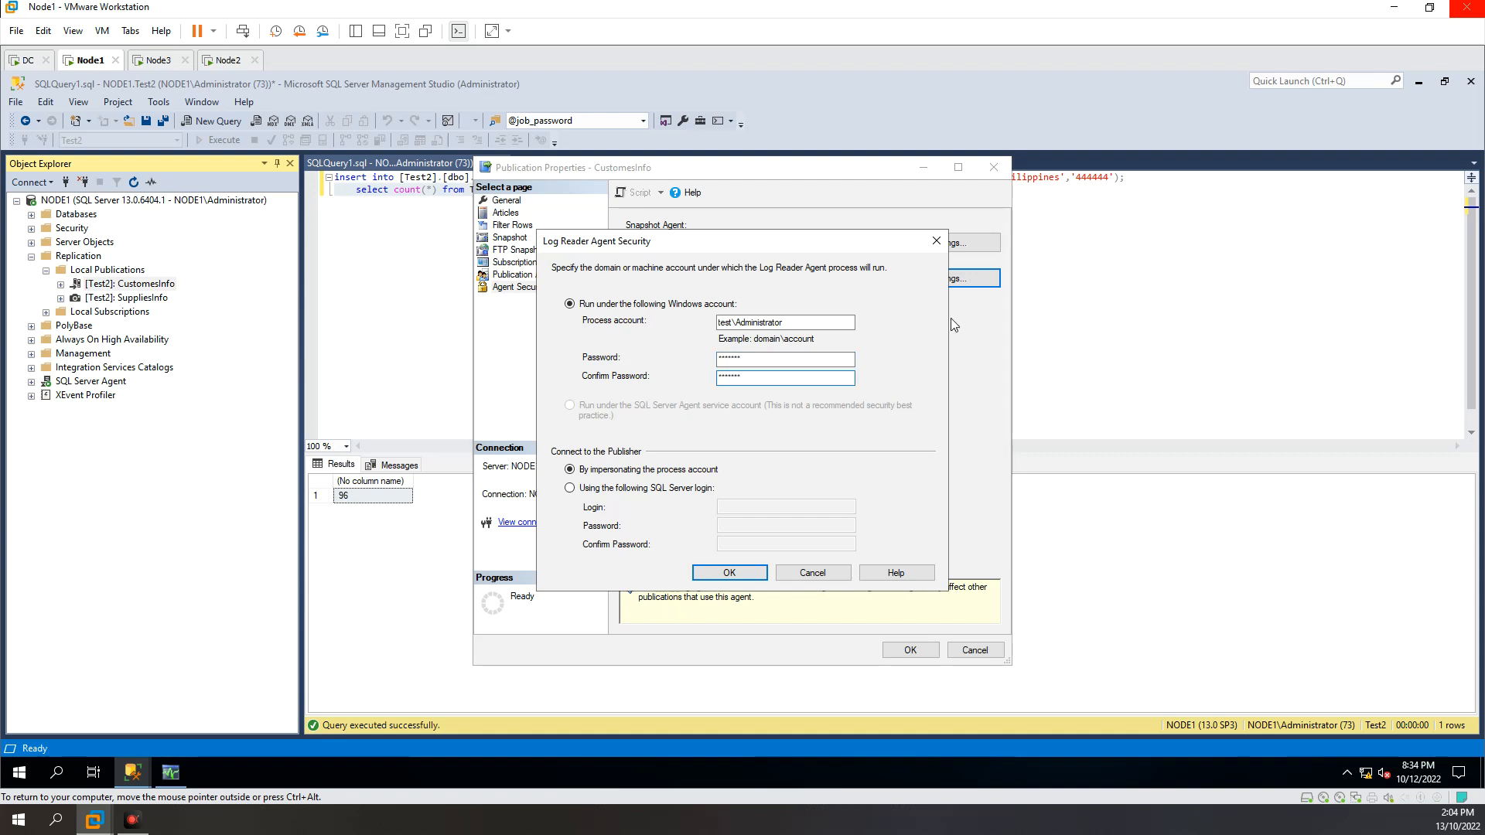
pyautogui.click(725, 572)
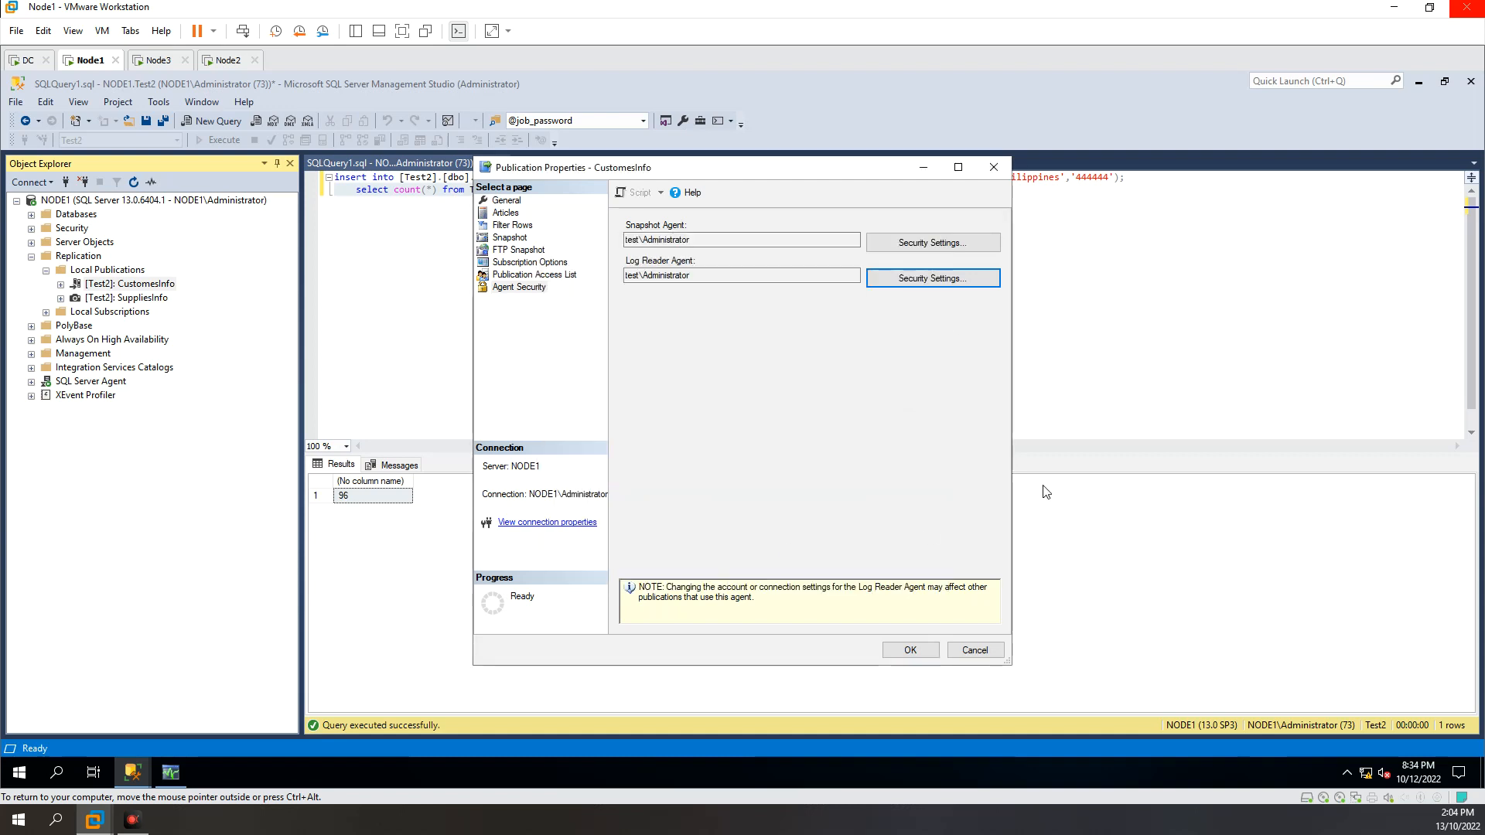
# Step: Apply the publication's agent security changes and start the Snapshot Agent for CustomesInfo in Replication Monitor
pyautogui.click(911, 650)
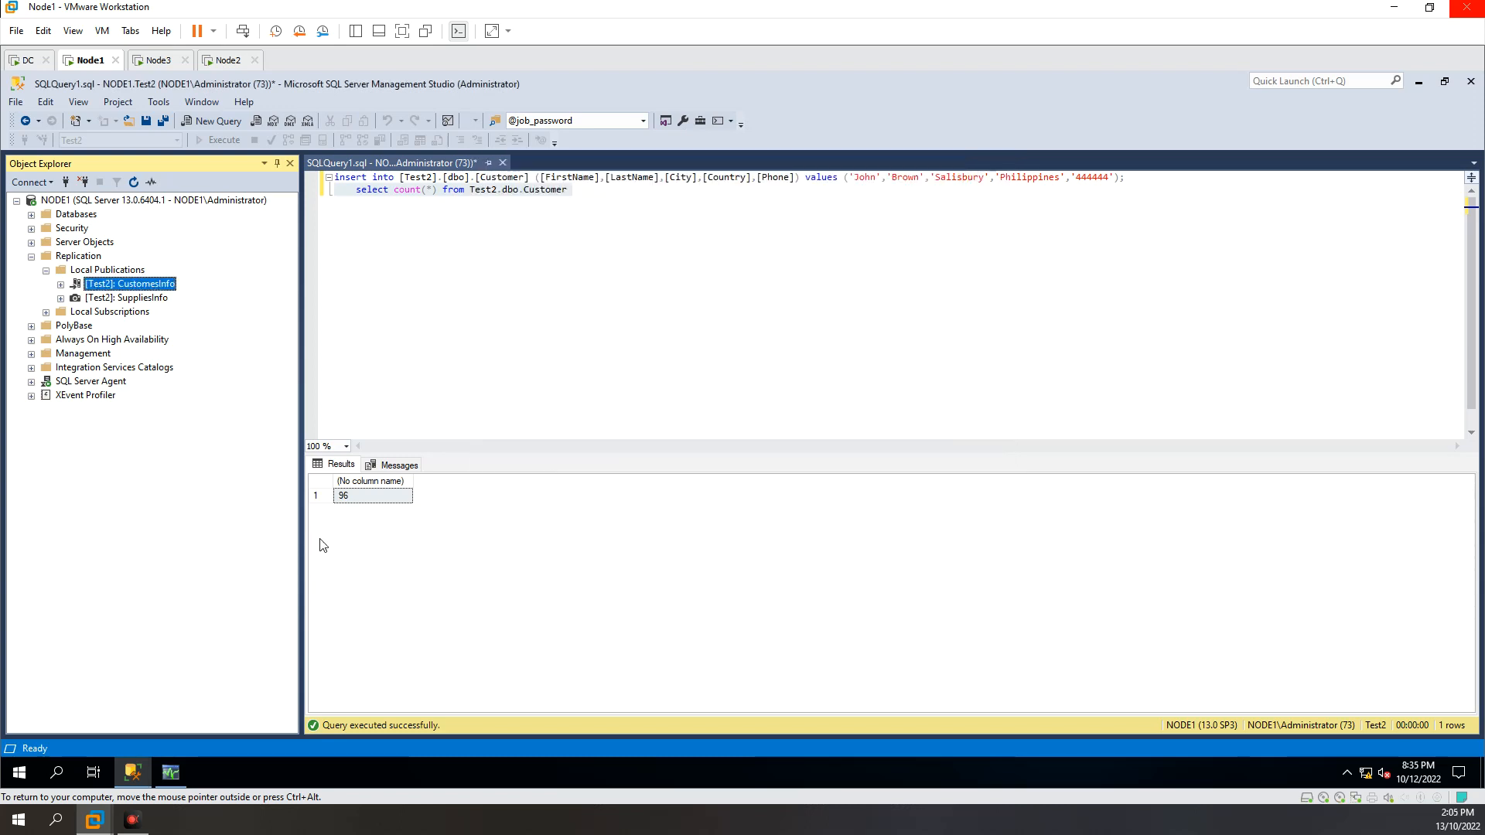
pyautogui.click(172, 774)
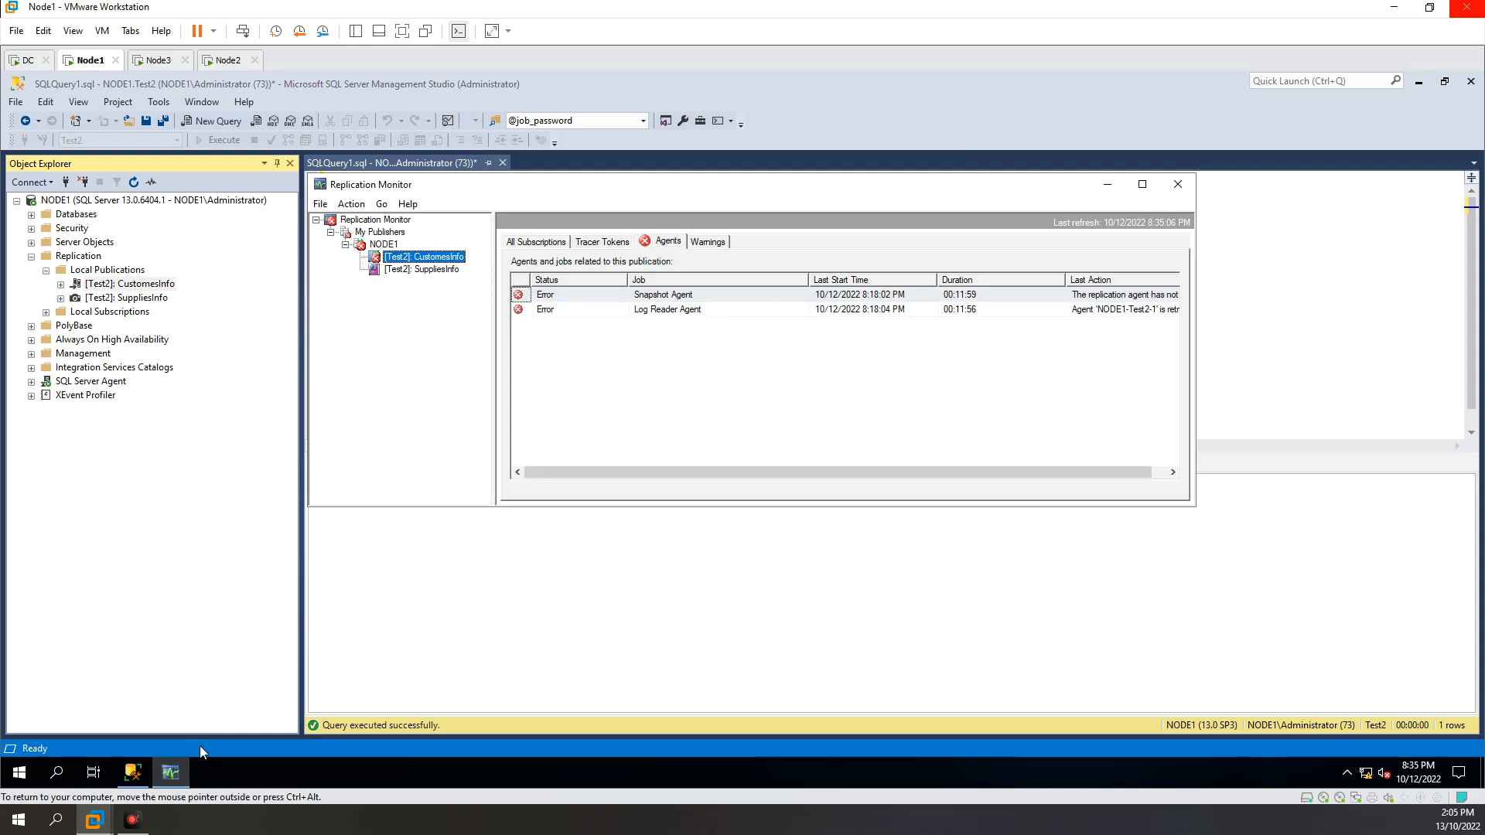
pyautogui.click(667, 242)
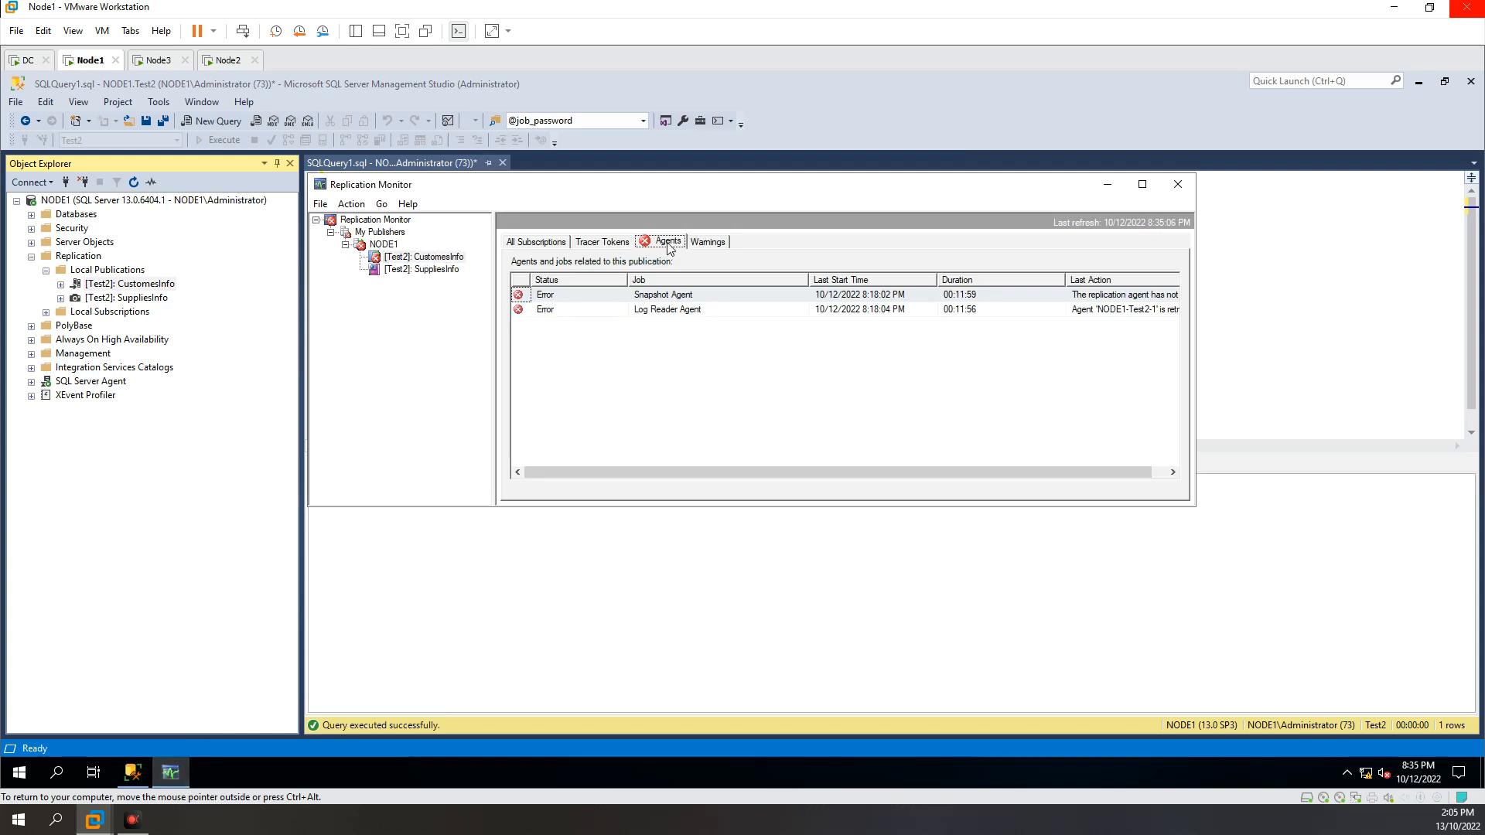
pyautogui.click(660, 296)
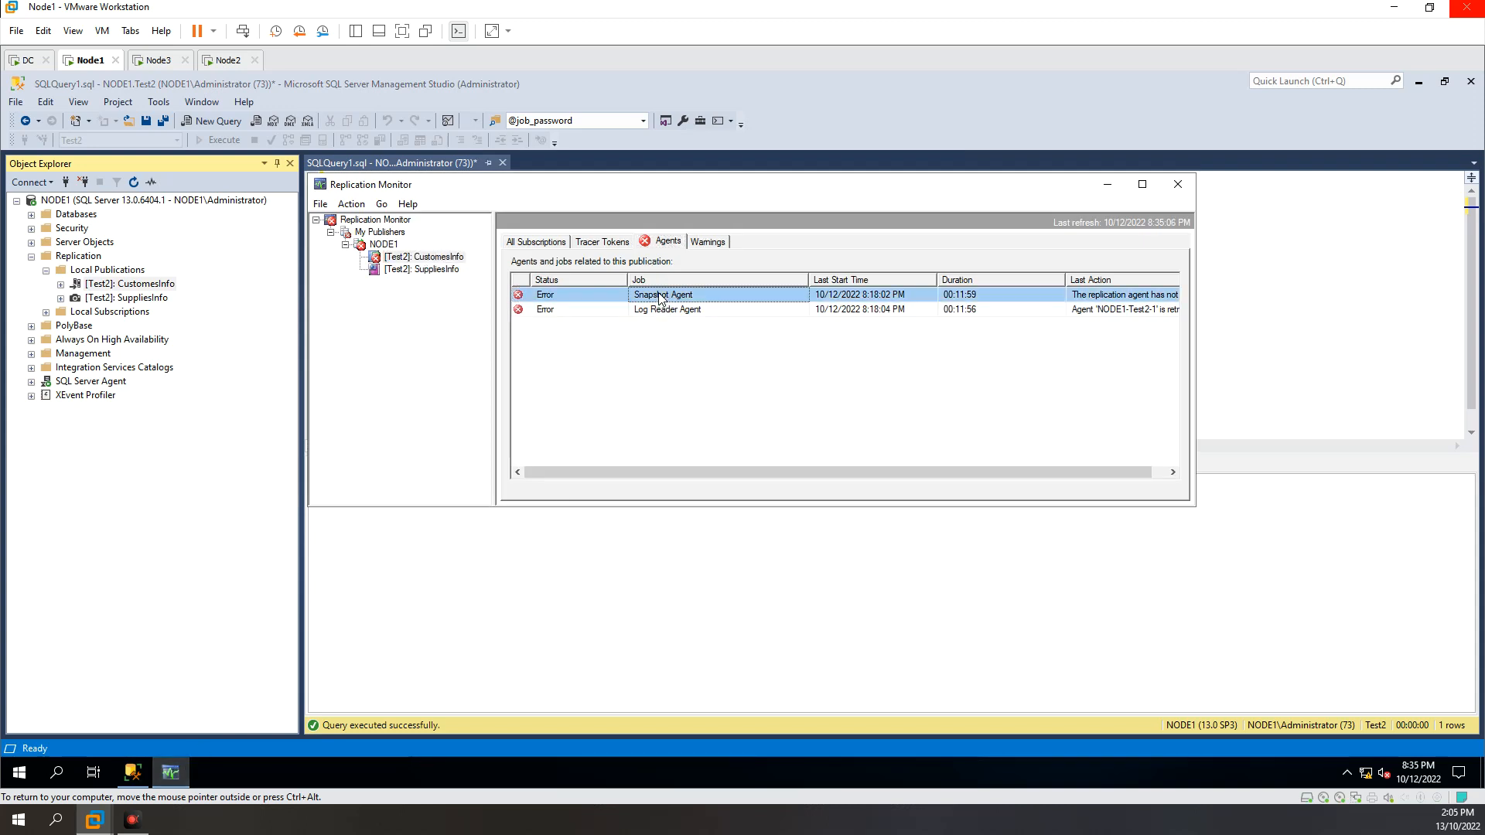
pyautogui.rightClick(659, 295)
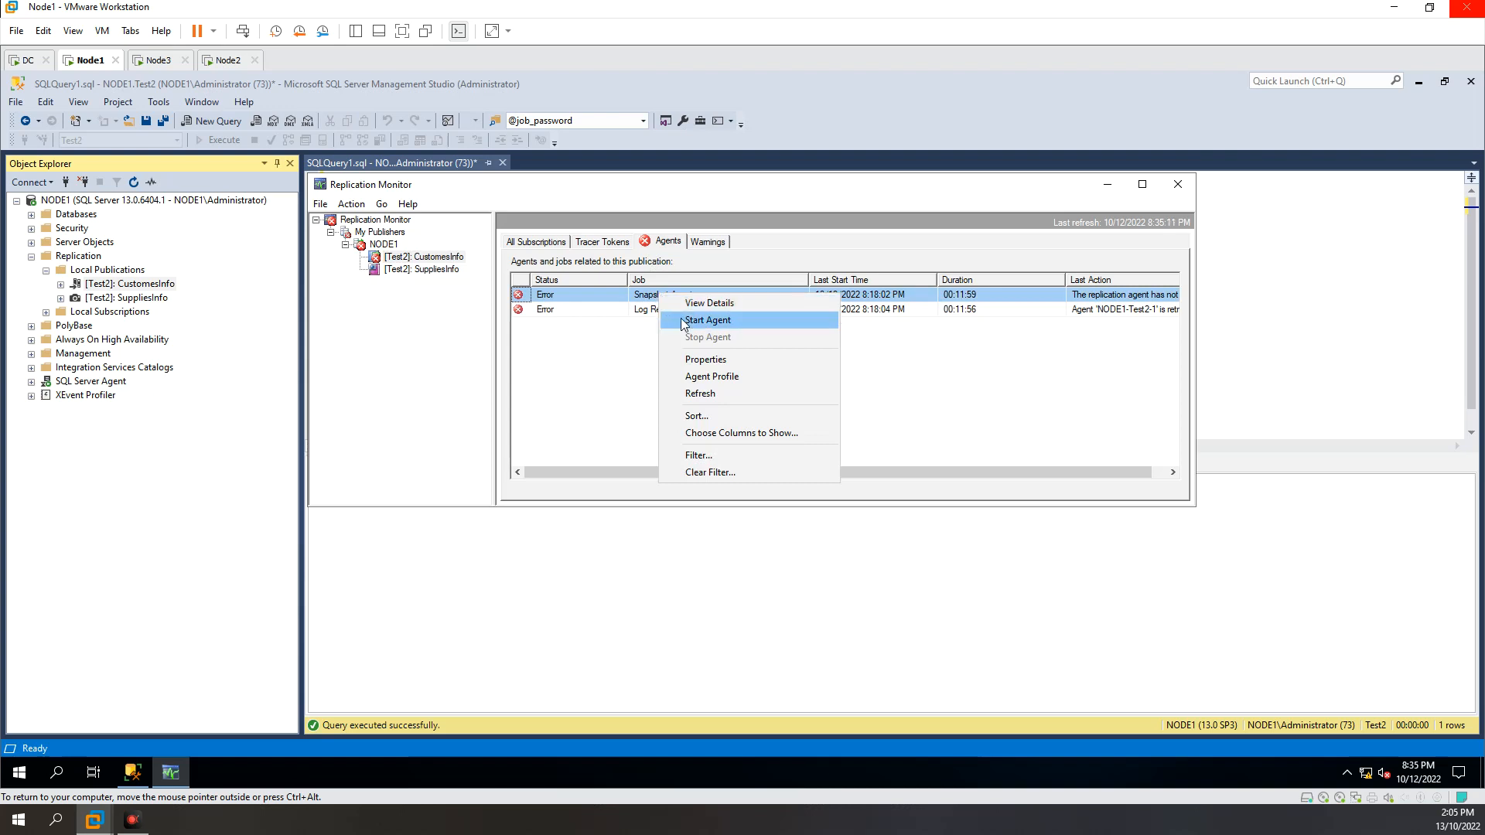
pyautogui.click(683, 321)
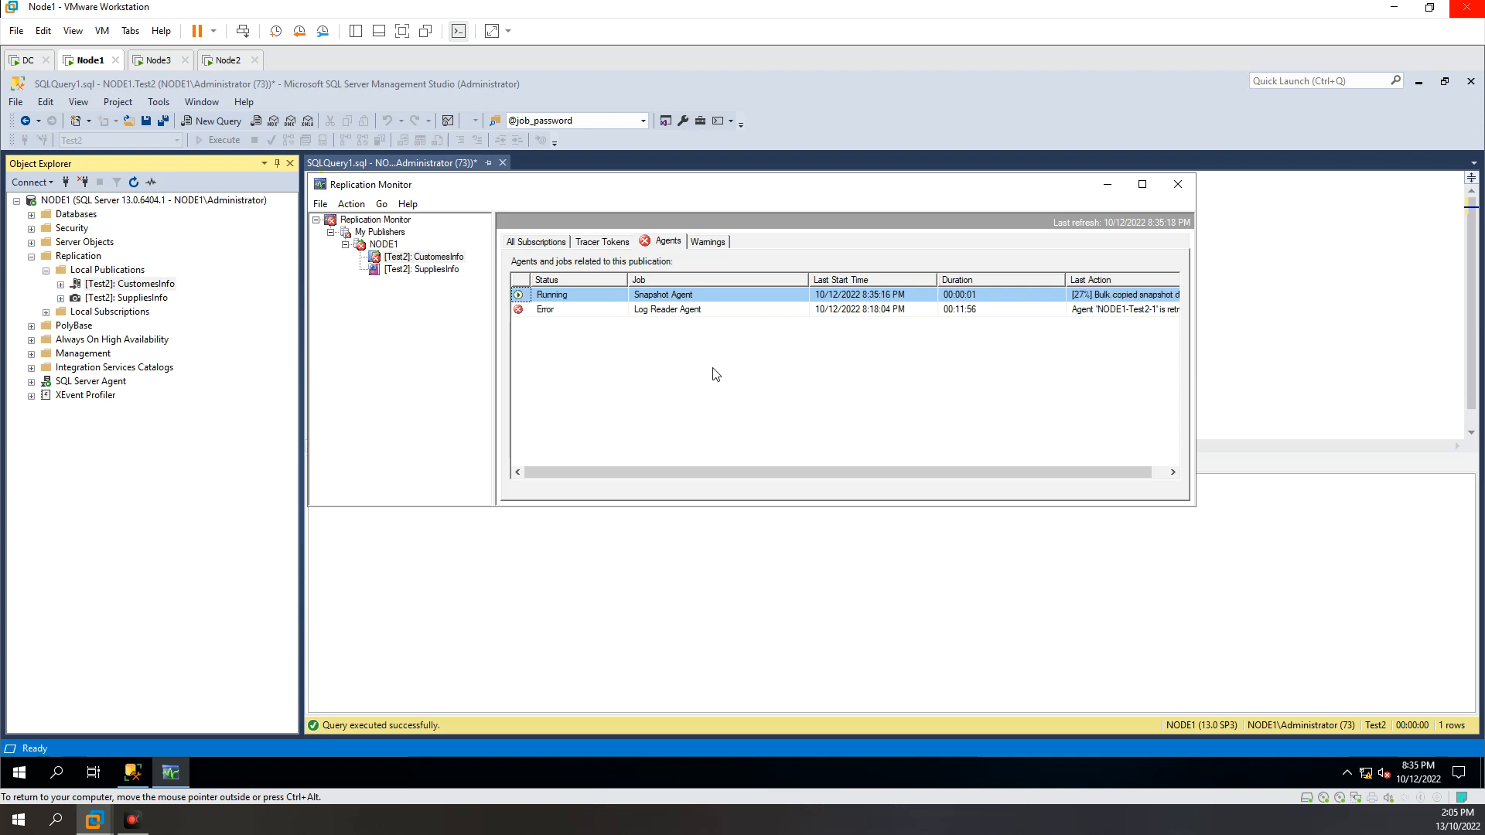
pyautogui.rightClick(674, 311)
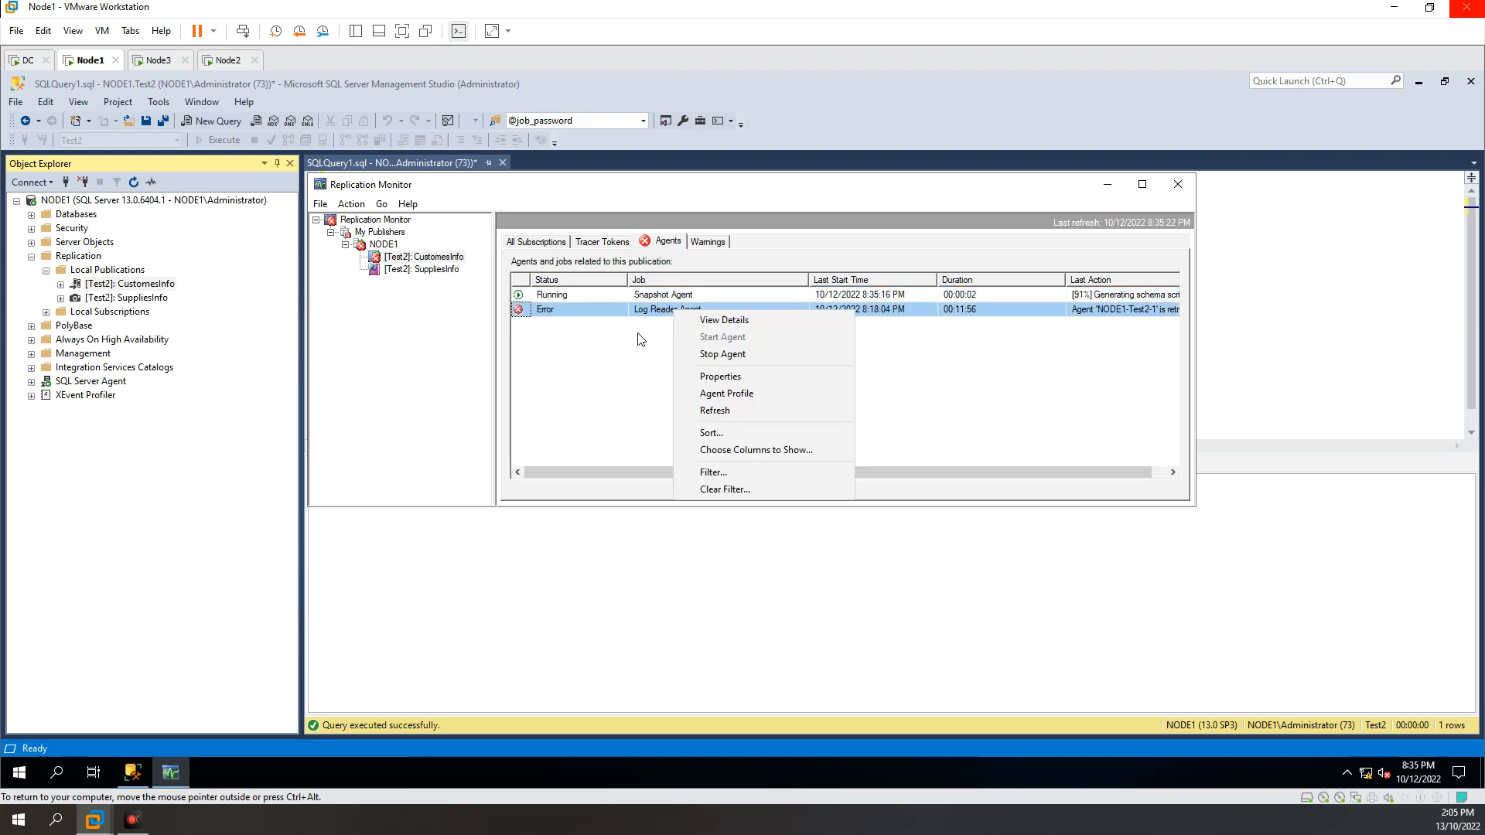
pyautogui.click(643, 340)
pyautogui.click(654, 313)
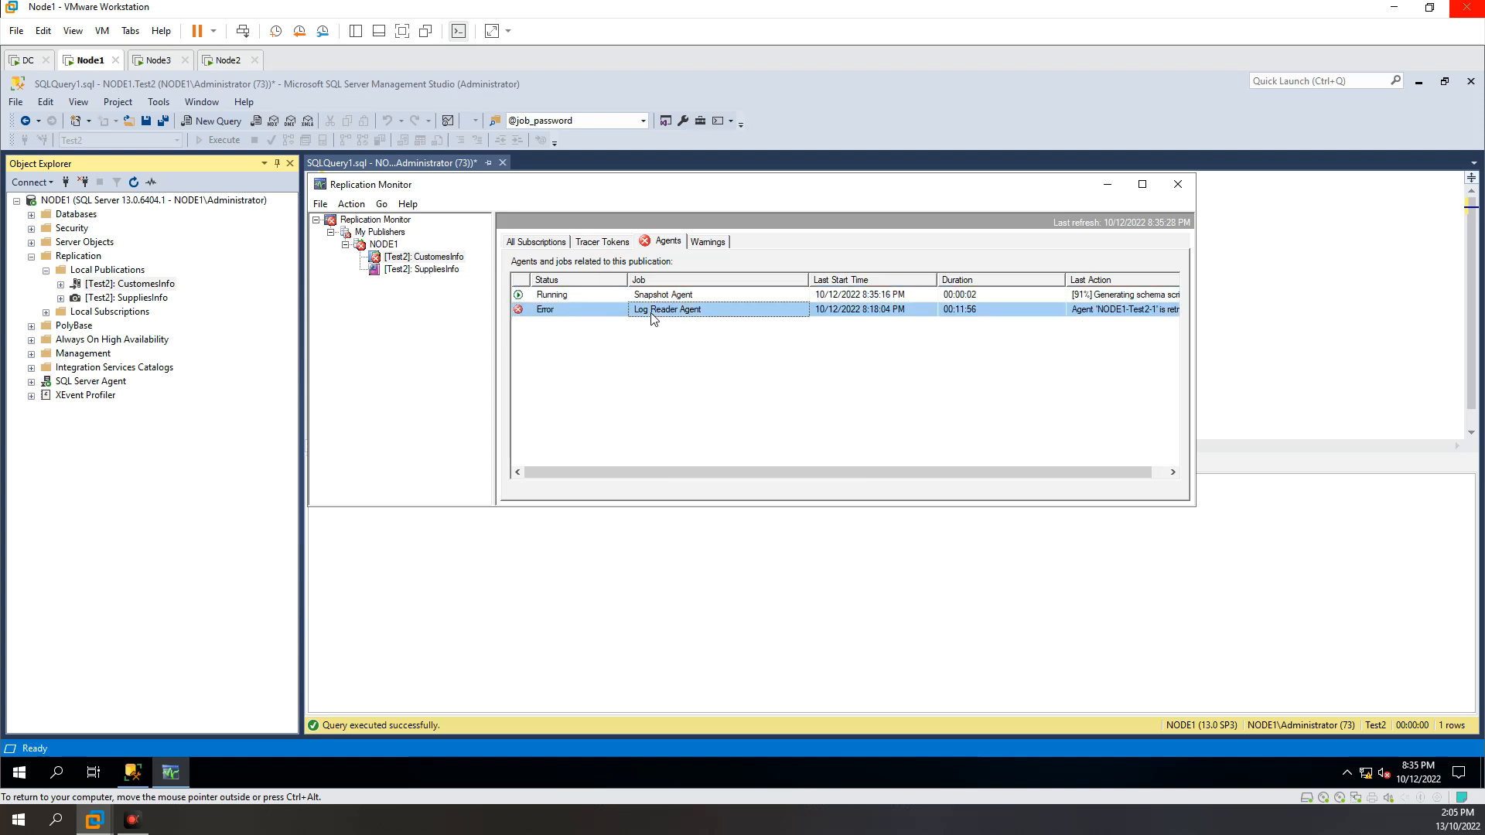
pyautogui.rightClick(660, 317)
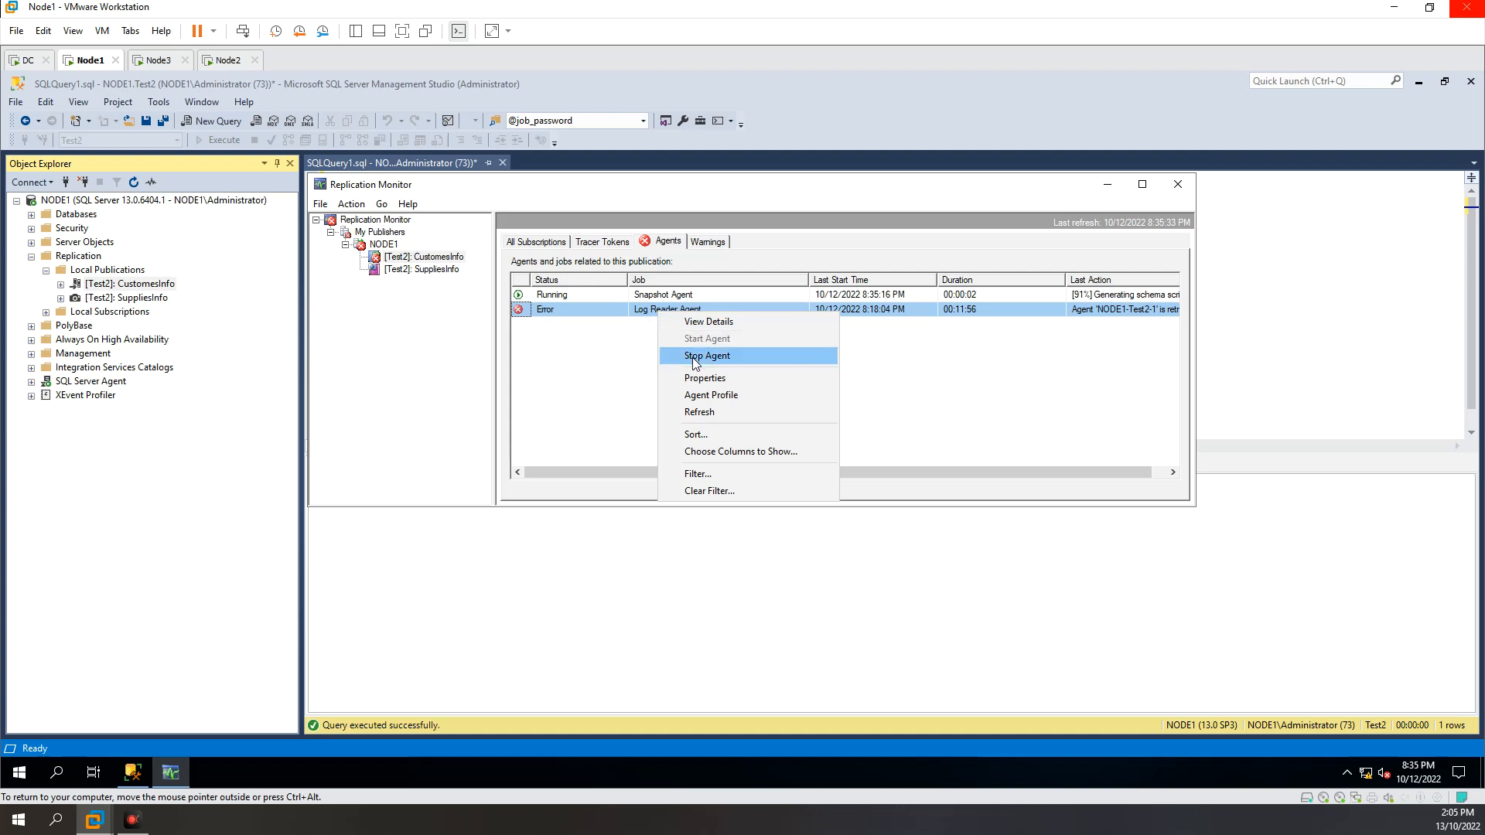
pyautogui.click(607, 360)
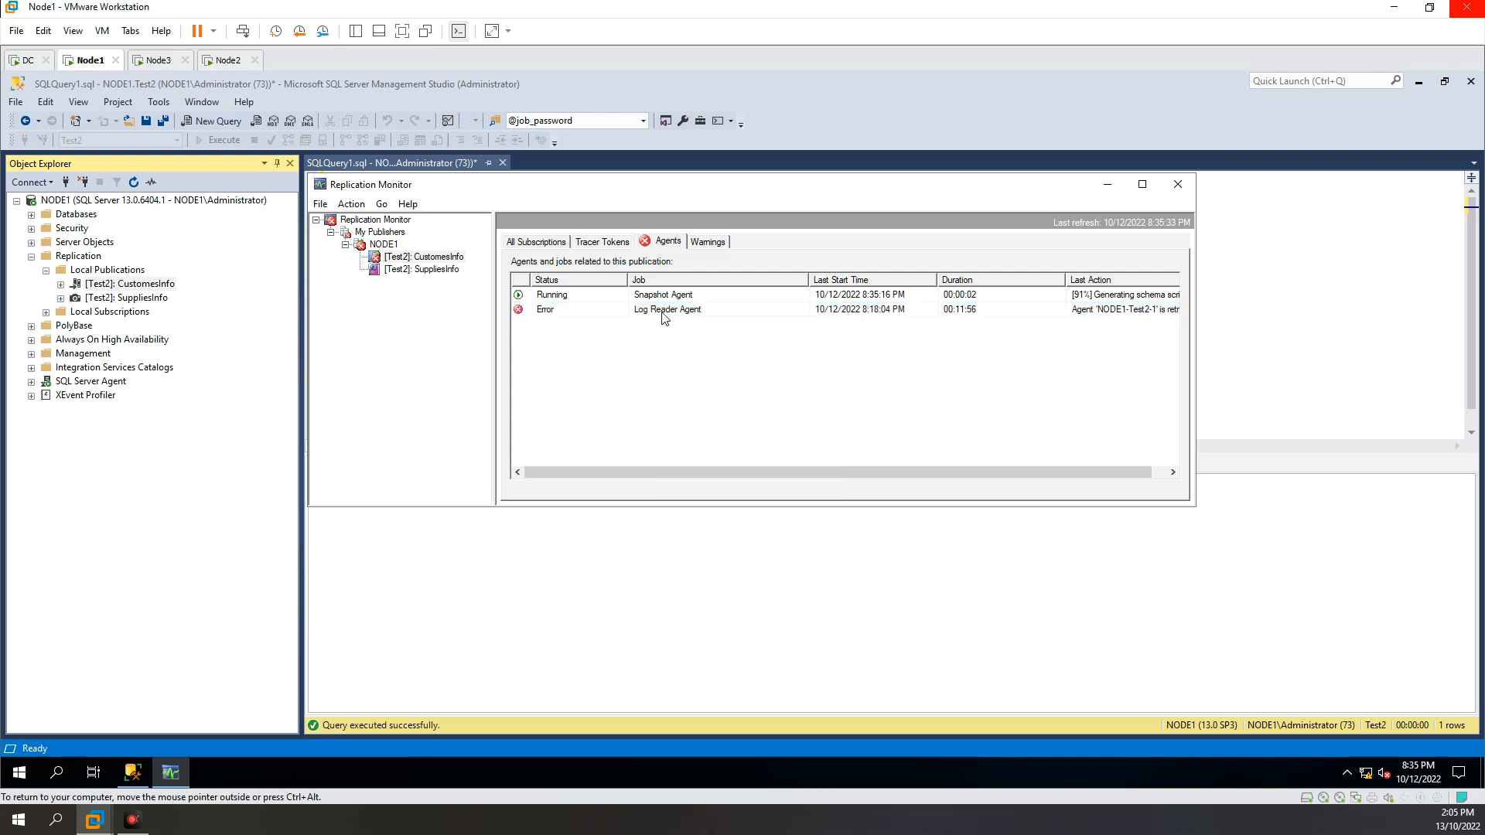
pyautogui.rightClick(738, 313)
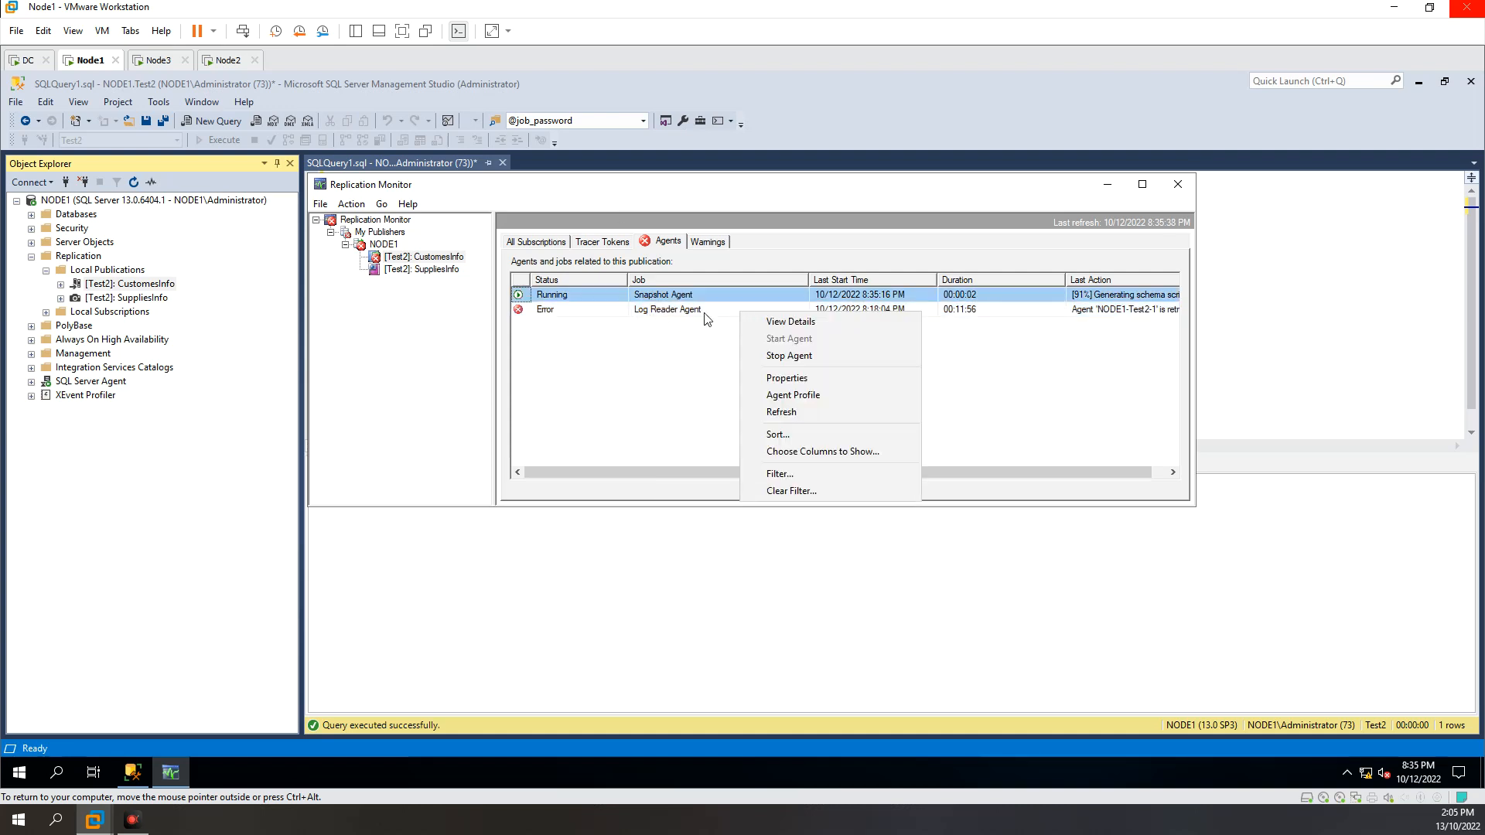
pyautogui.click(705, 316)
pyautogui.rightClick(706, 317)
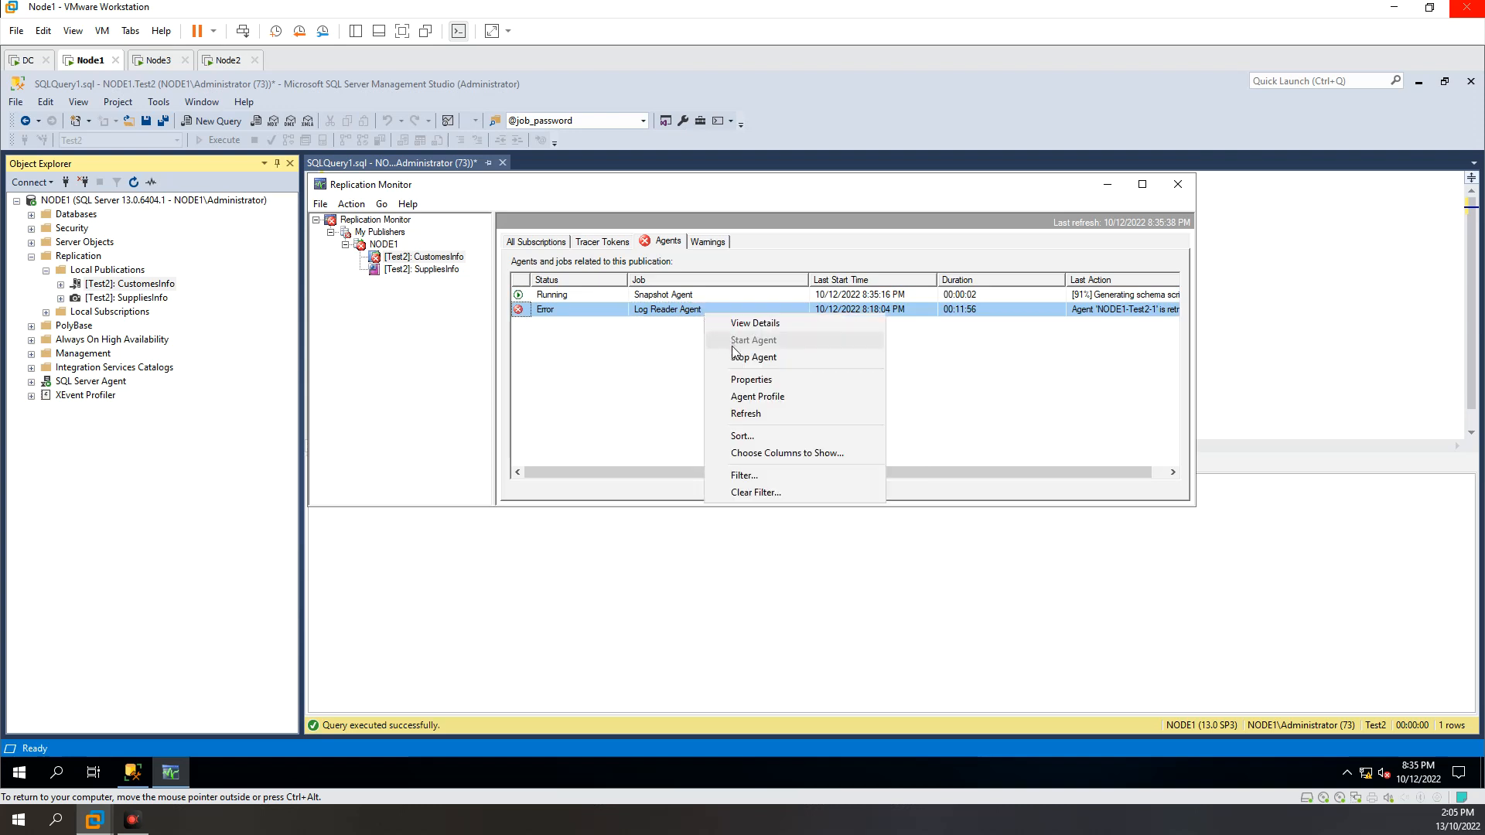
pyautogui.click(627, 344)
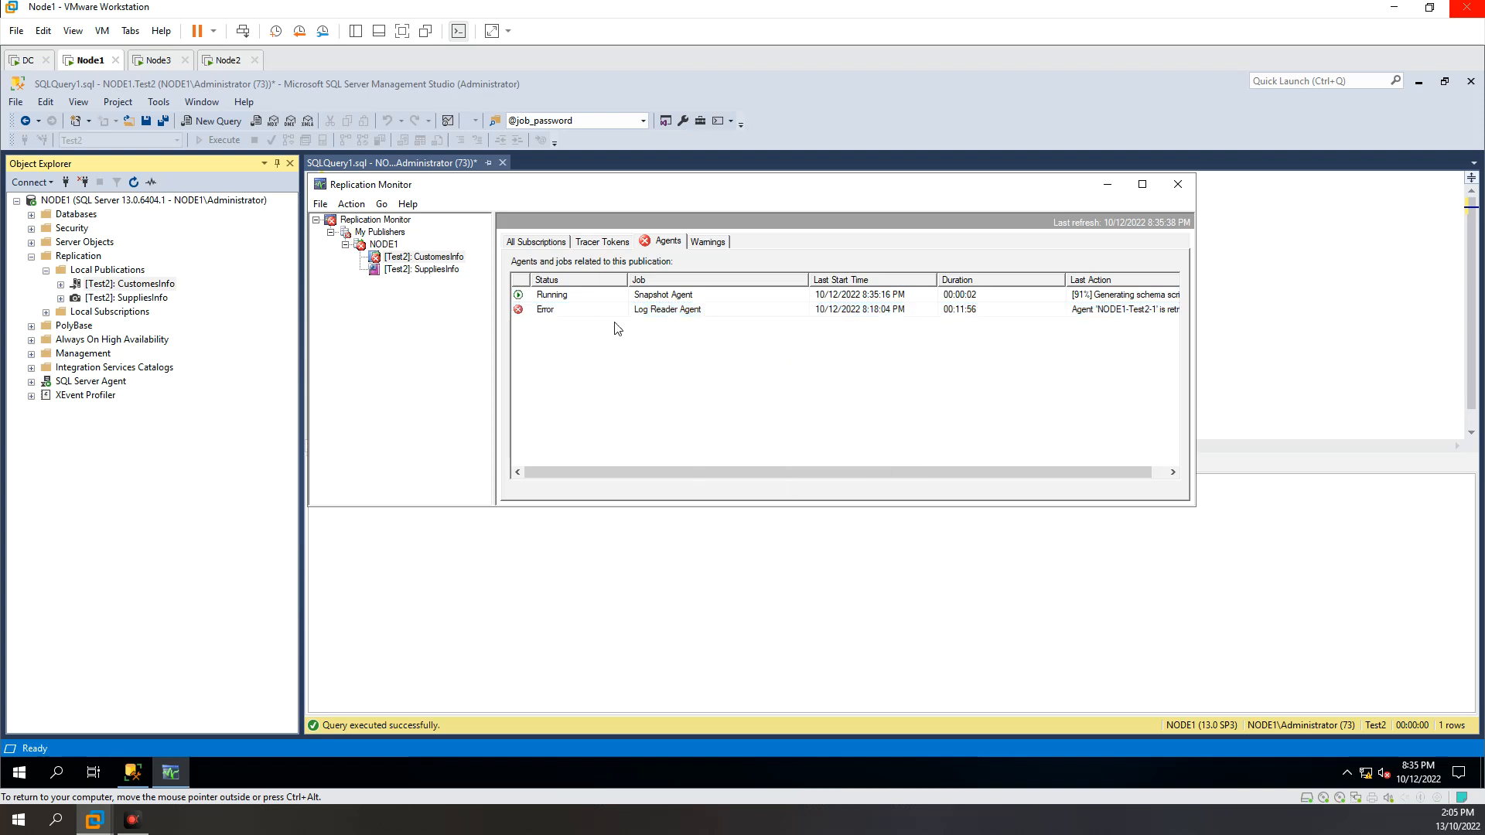
pyautogui.click(640, 297)
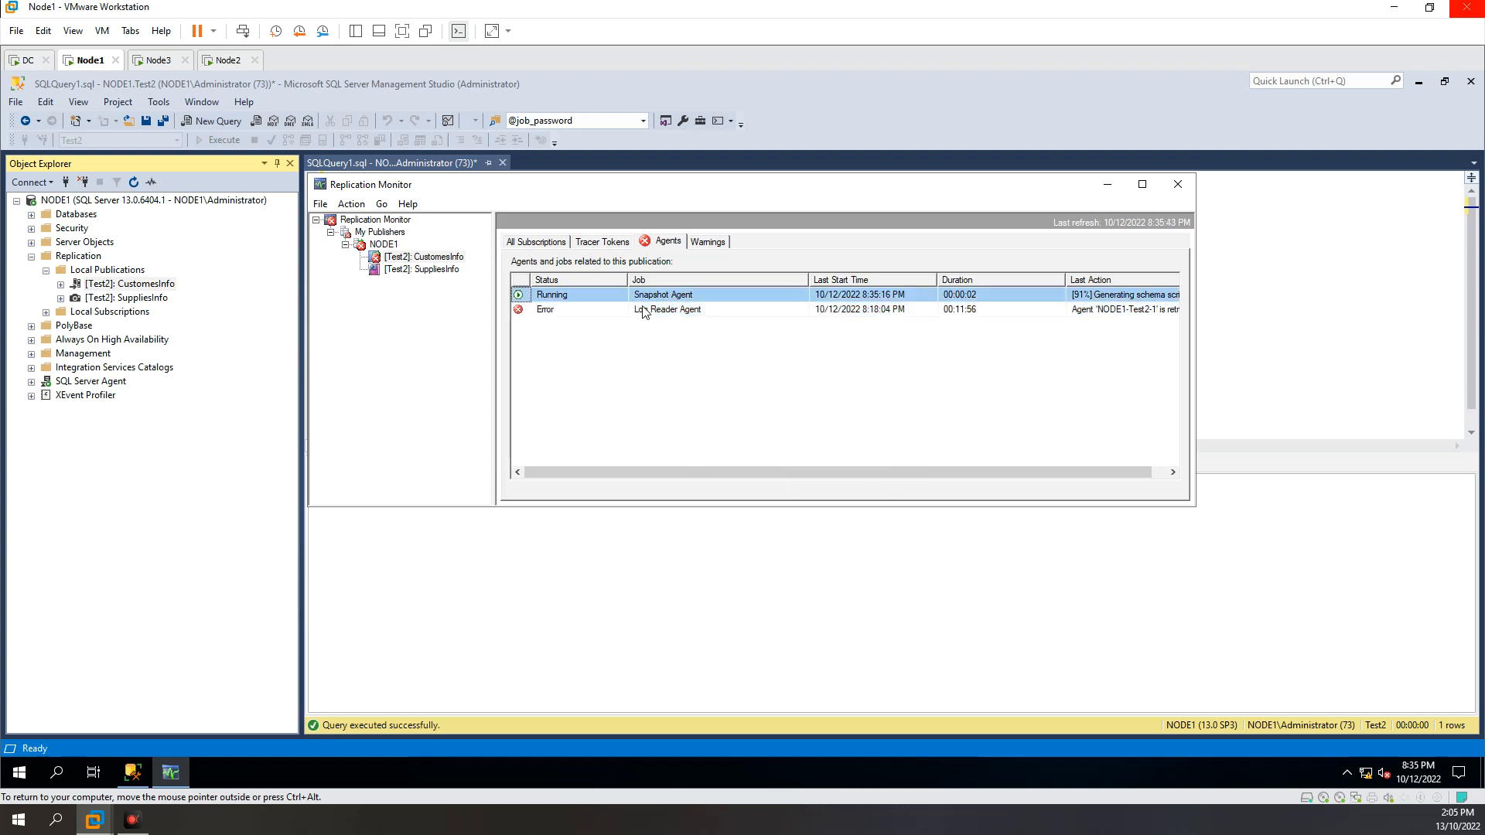
# Step: Start the Log Reader Agent of the CustomesInfo publication
pyautogui.click(697, 313)
pyautogui.rightClick(731, 314)
pyautogui.click(706, 313)
pyautogui.rightClick(687, 315)
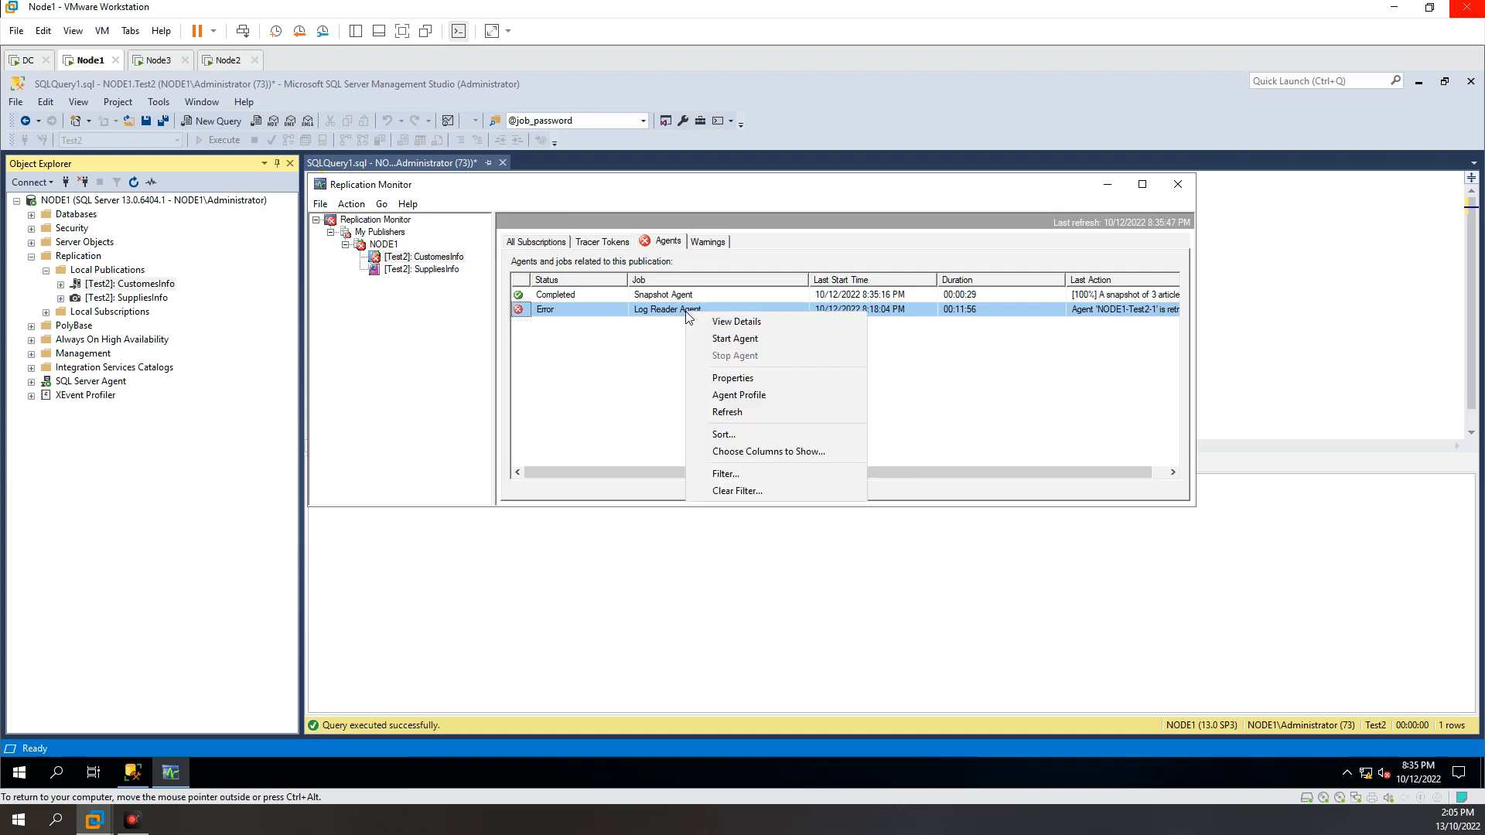
pyautogui.click(737, 338)
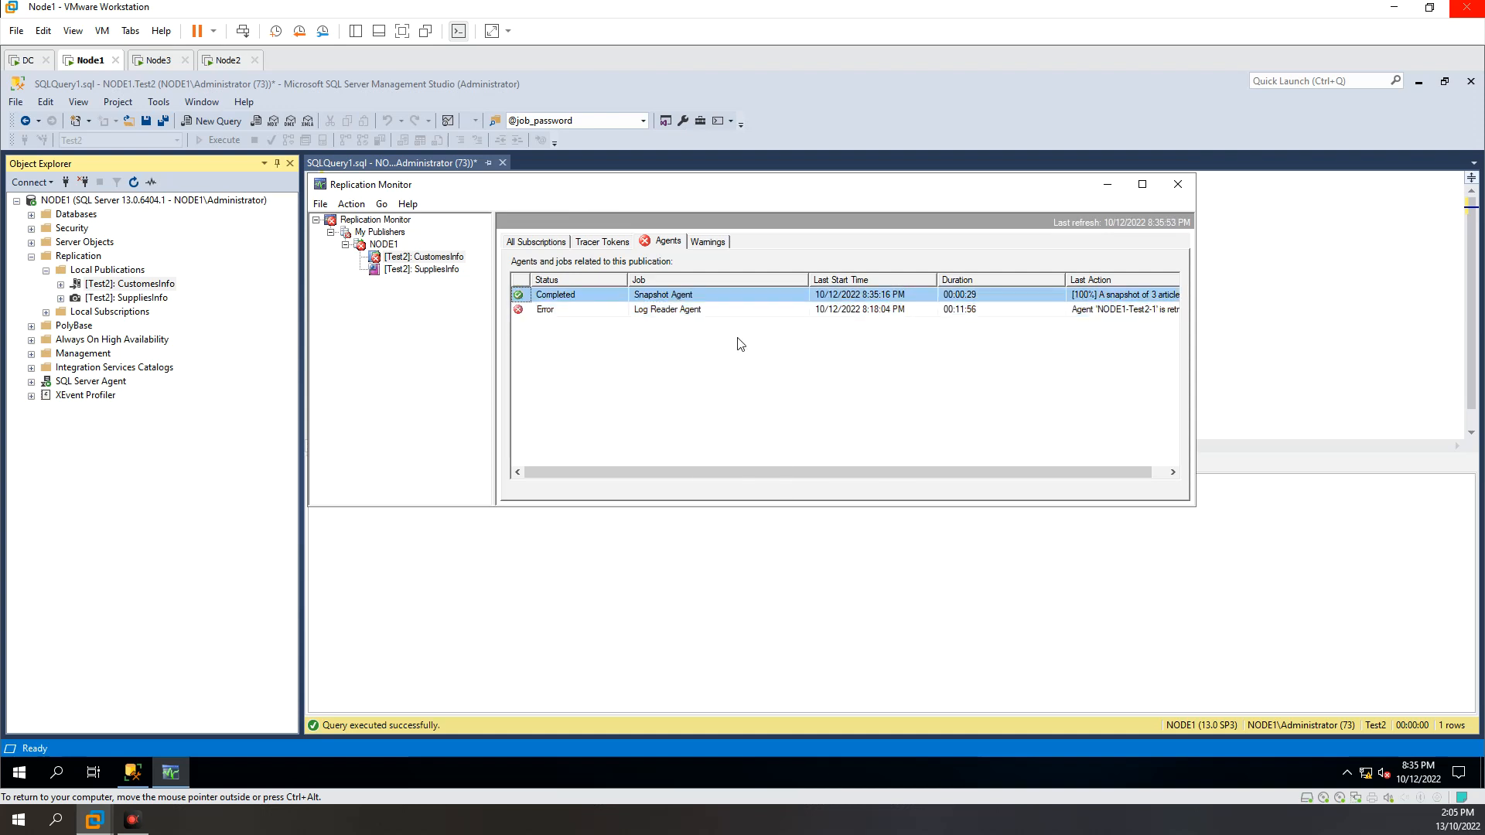
# Step: Check the status and last action of the Snapshot Agent and Log Reader Agent for CustomesInfo
pyautogui.click(570, 301)
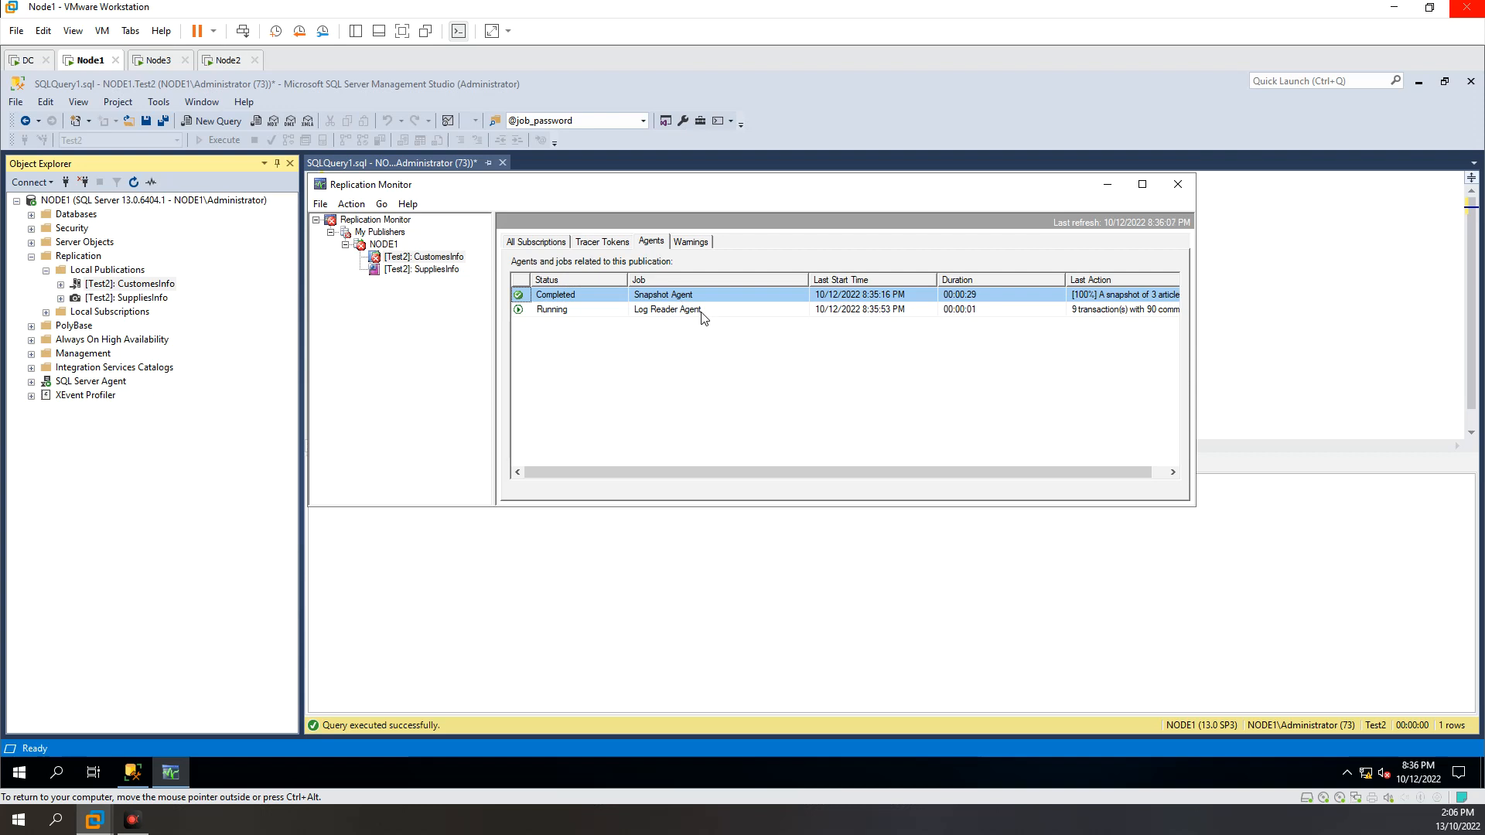
pyautogui.click(673, 310)
pyautogui.moveTo(1101, 469); pyautogui.dragTo(1134, 468)
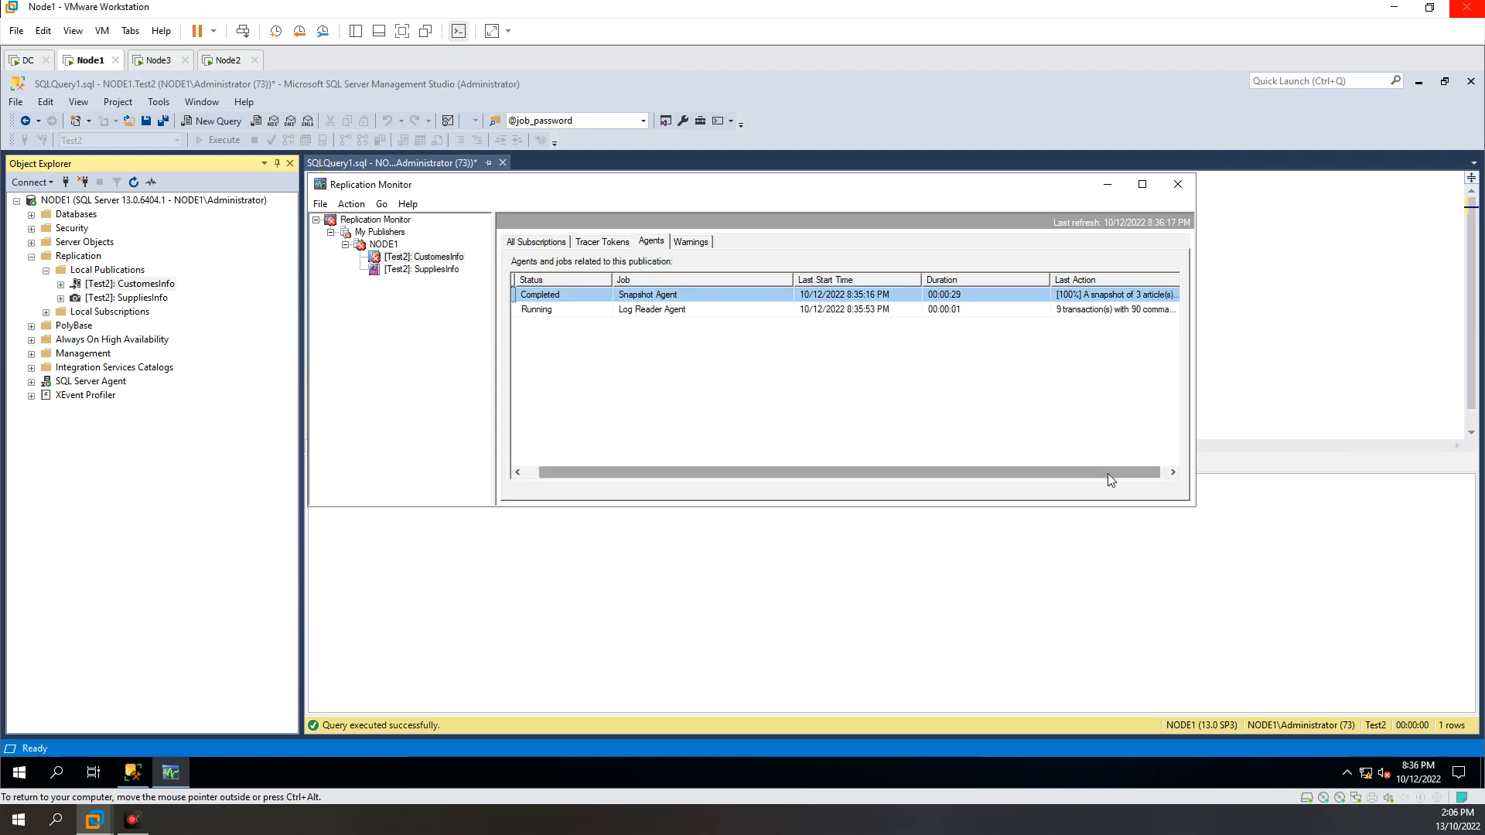
pyautogui.moveTo(1150, 470); pyautogui.dragTo(1134, 470)
pyautogui.click(877, 311)
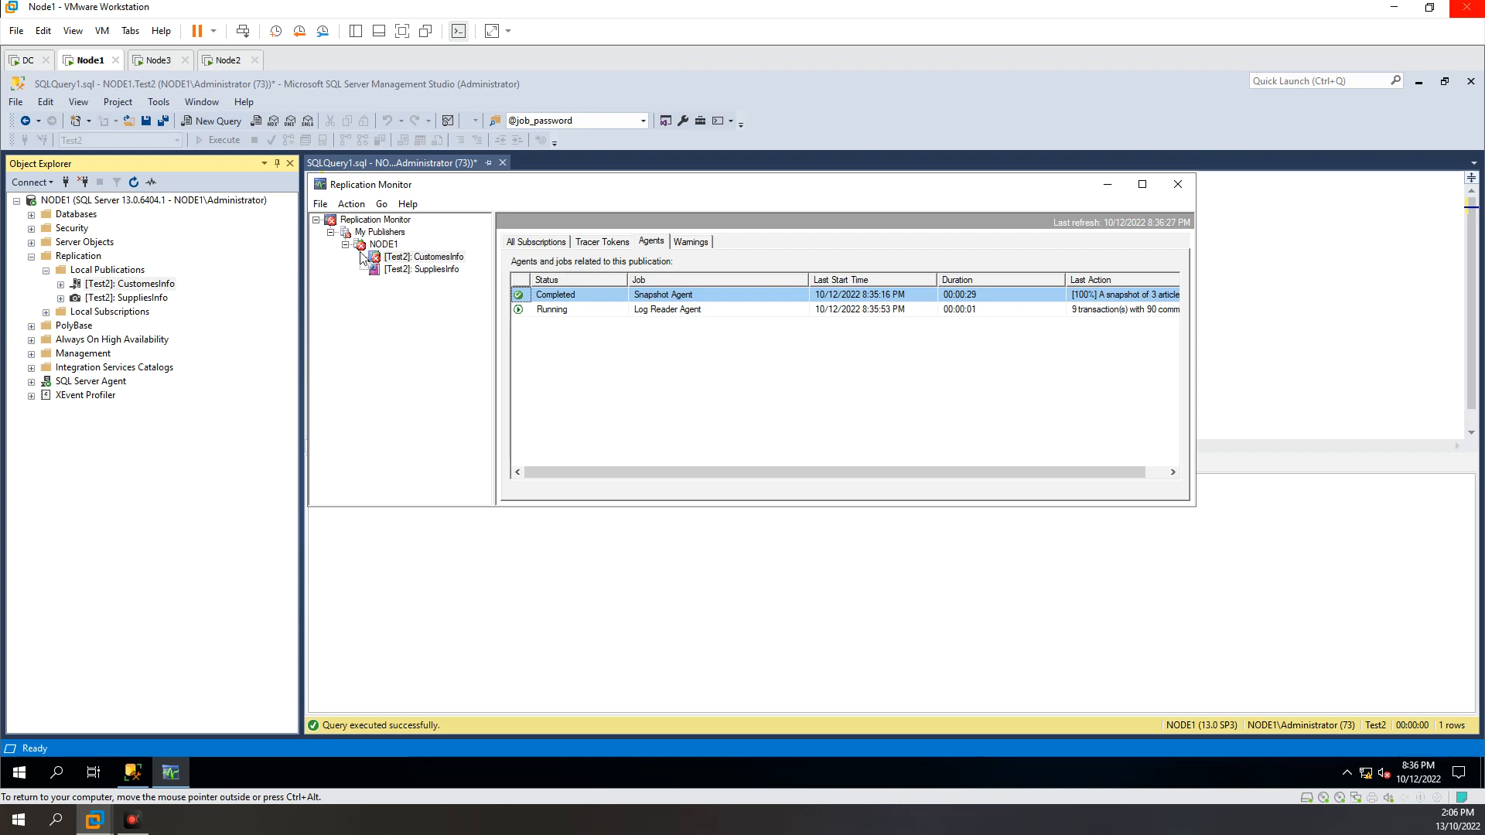
pyautogui.click(666, 244)
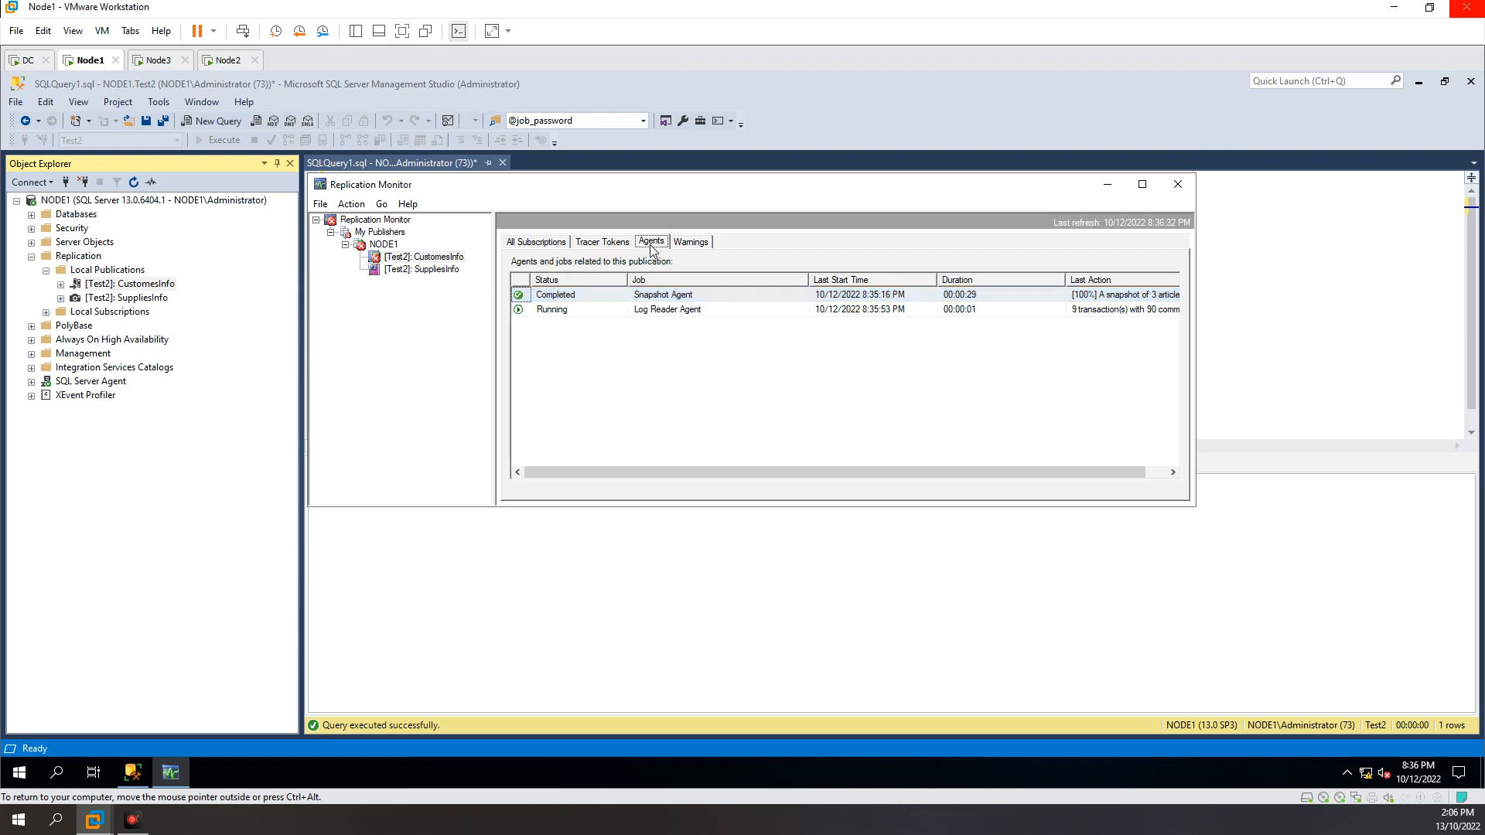
# Step: View the details of the [NODE3].[Test2] subscription to CustomesInfo and select its failed Distribution Agent session
pyautogui.click(539, 244)
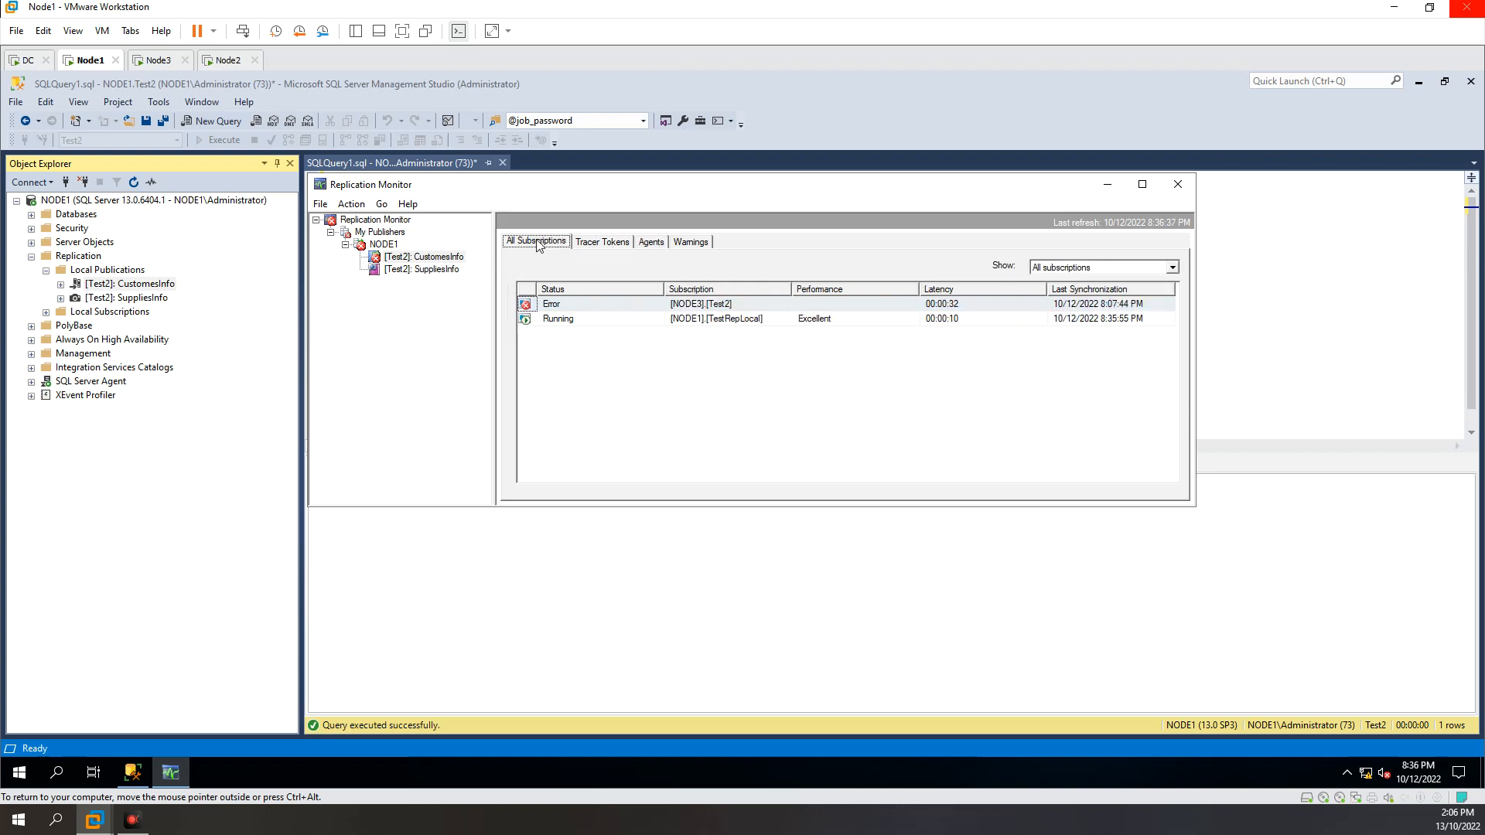
pyautogui.click(685, 323)
pyautogui.click(673, 305)
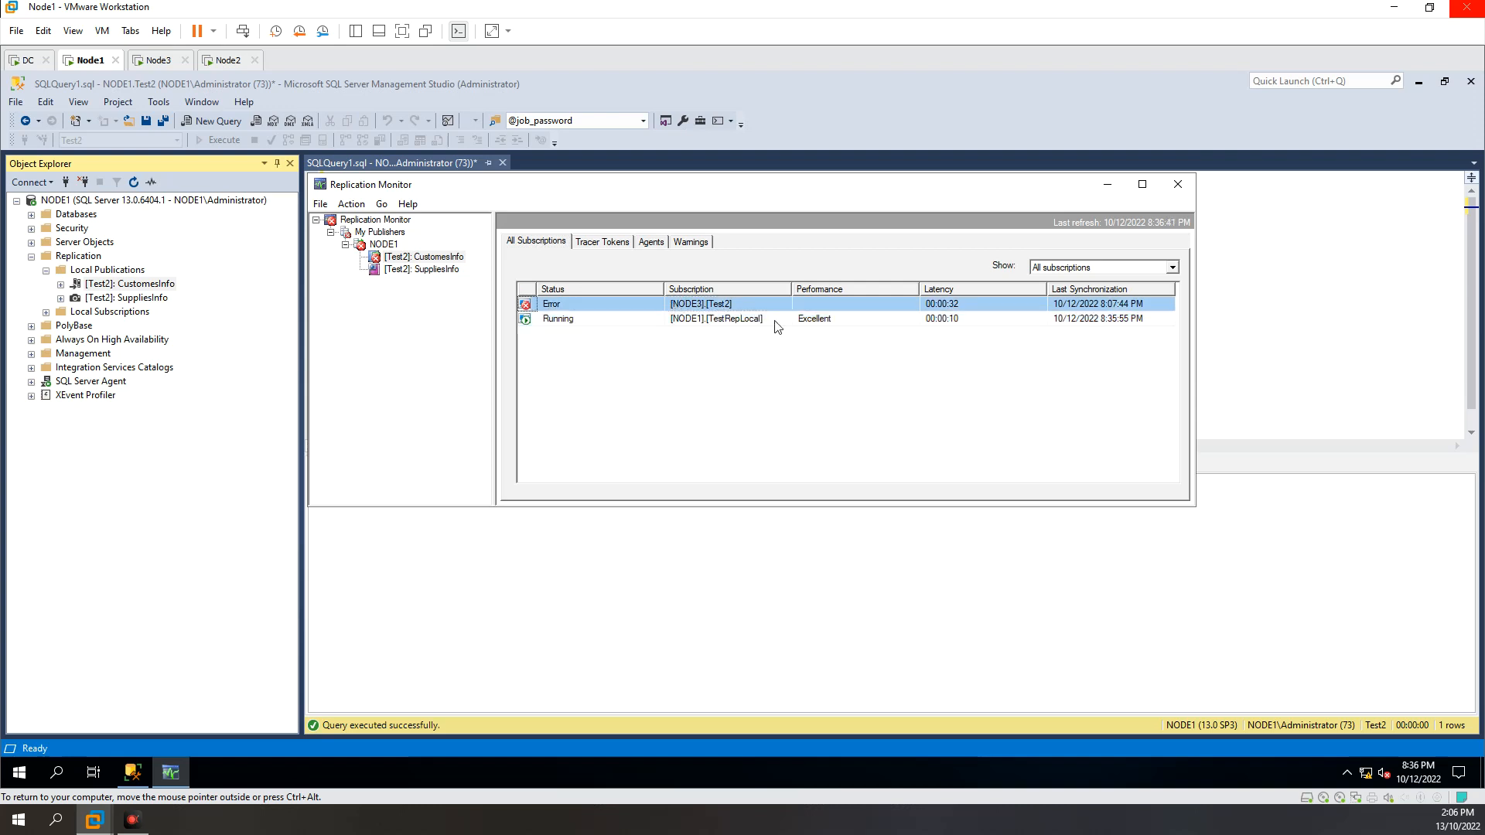
pyautogui.rightClick(625, 311)
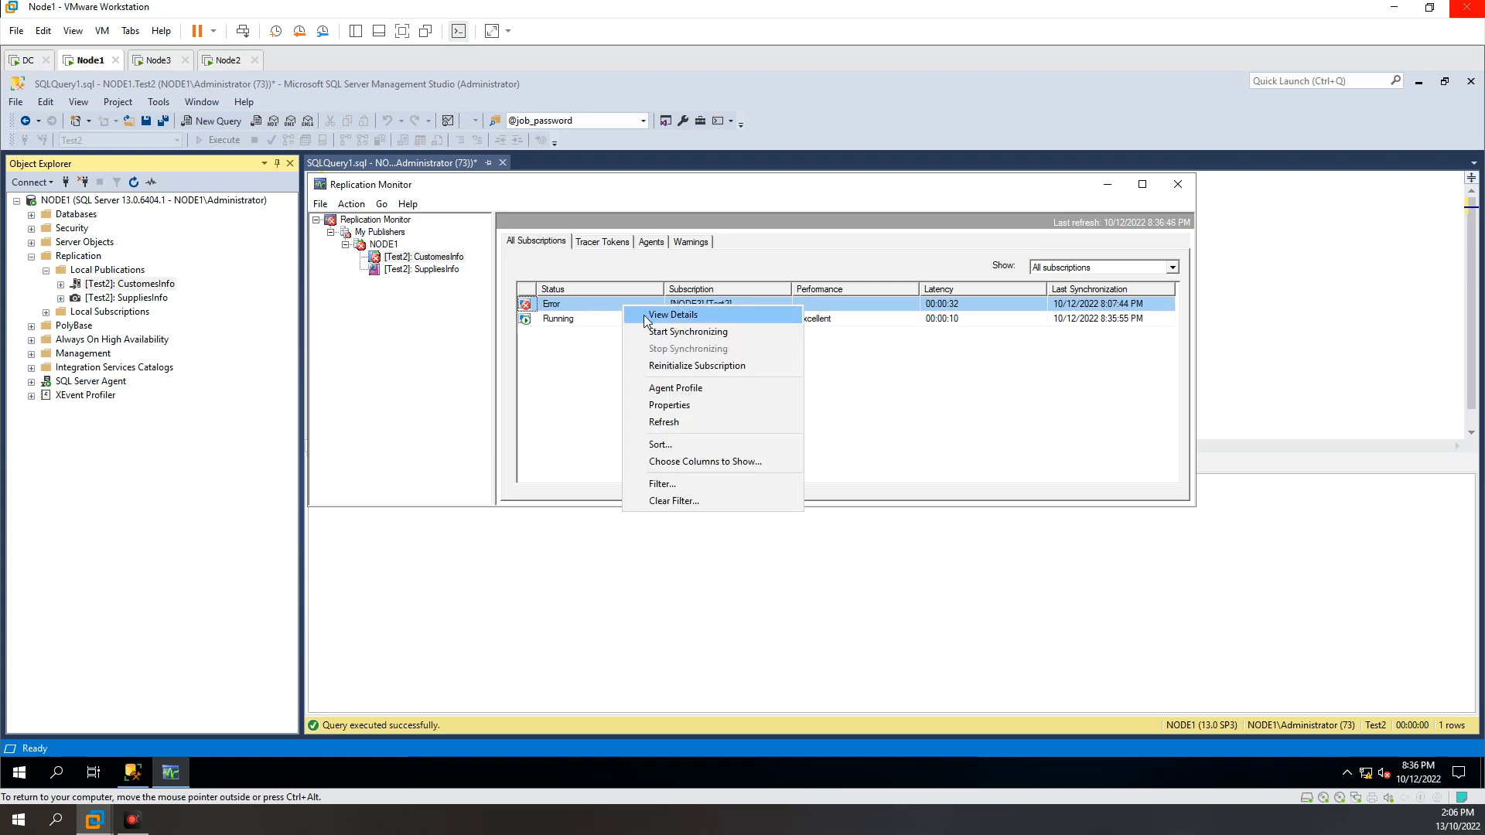
pyautogui.click(646, 320)
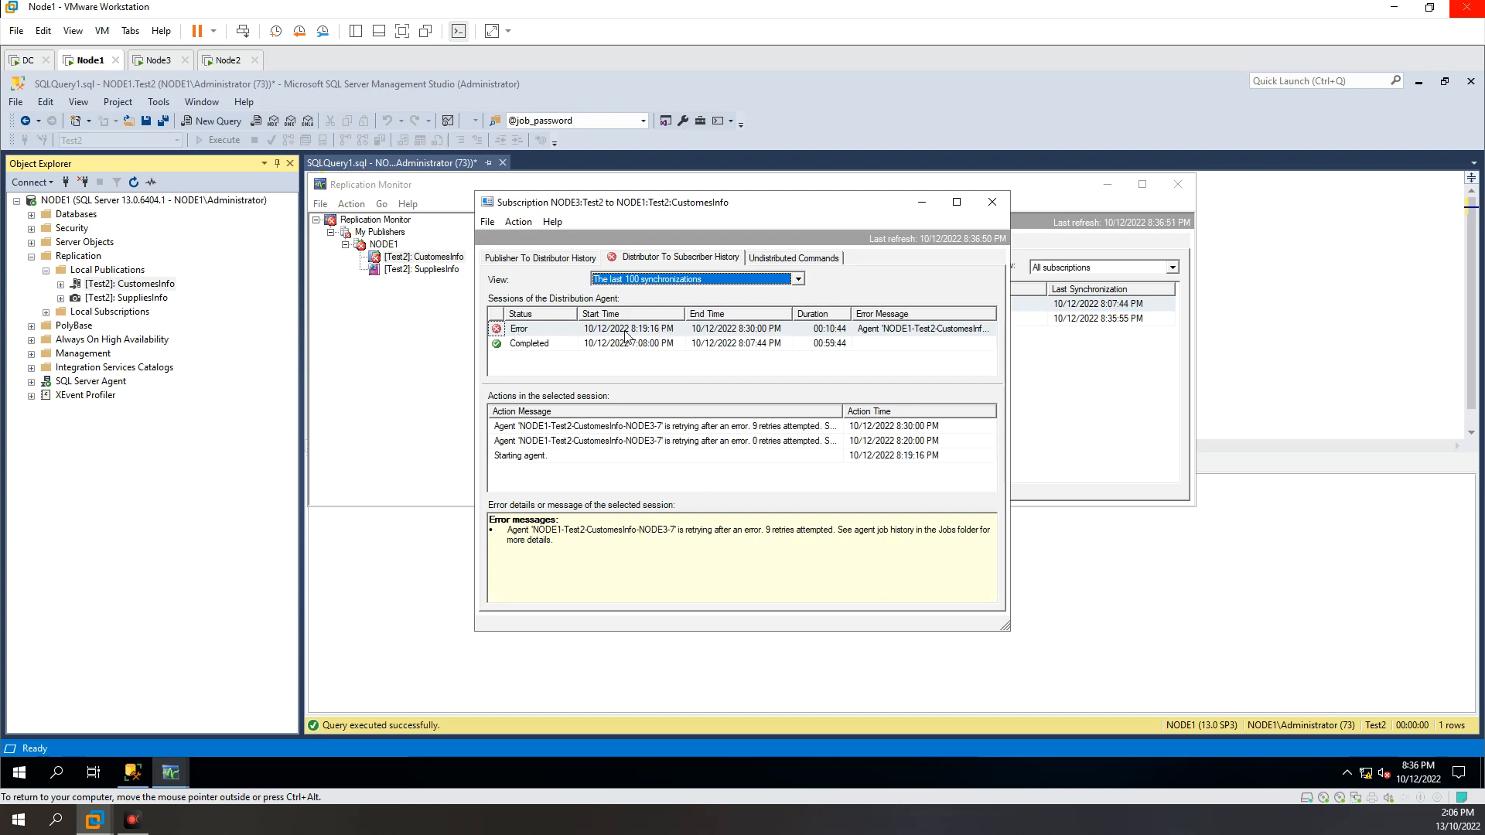
pyautogui.click(625, 331)
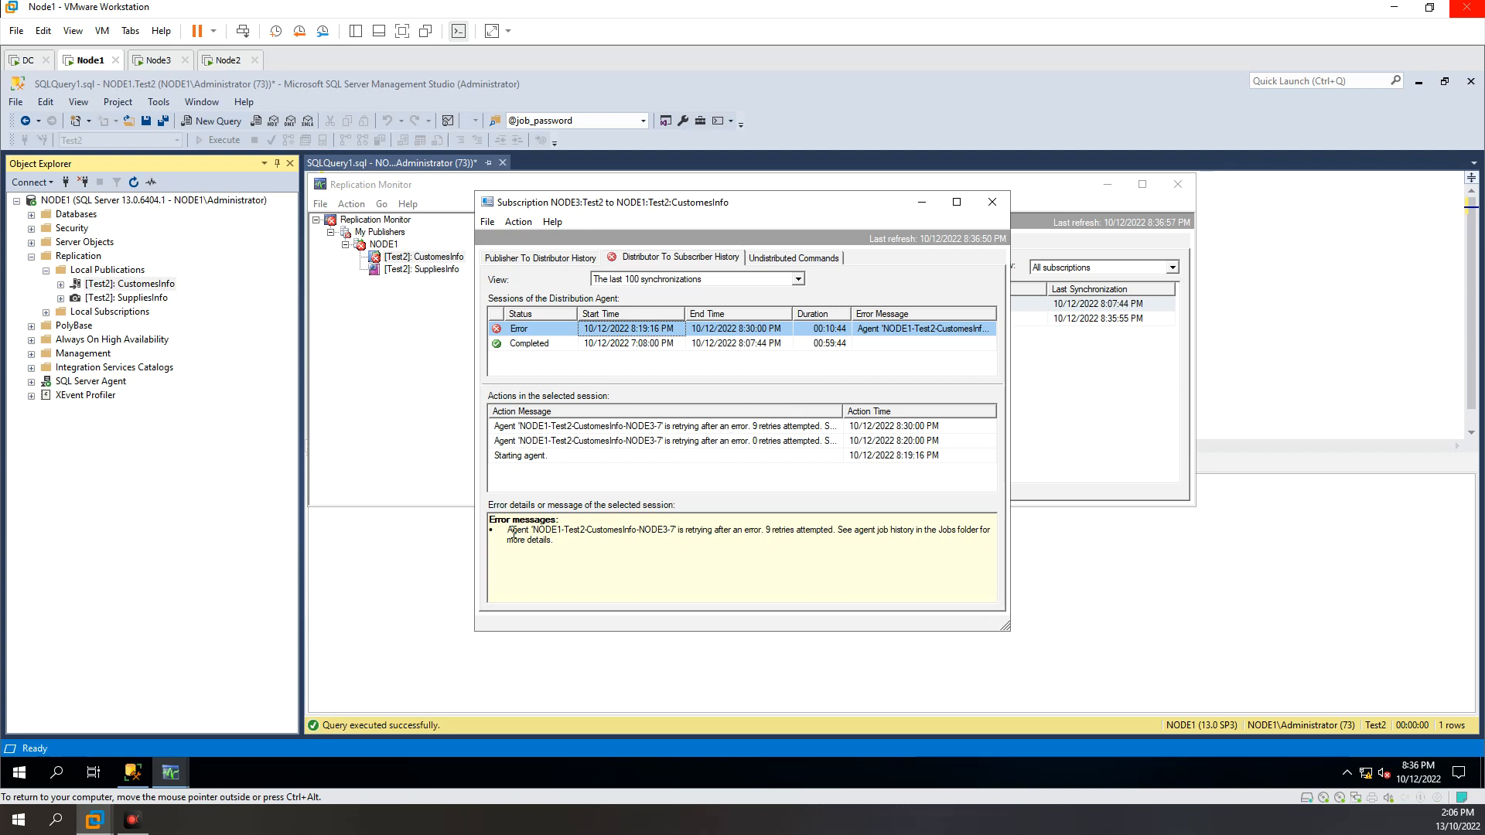
# Step: Read the failed session's error message to identify the agent and where its job history is kept
pyautogui.moveTo(512, 532); pyautogui.dragTo(628, 532)
pyautogui.click(547, 531)
pyautogui.moveTo(532, 541); pyautogui.dragTo(492, 520)
pyautogui.click(592, 530)
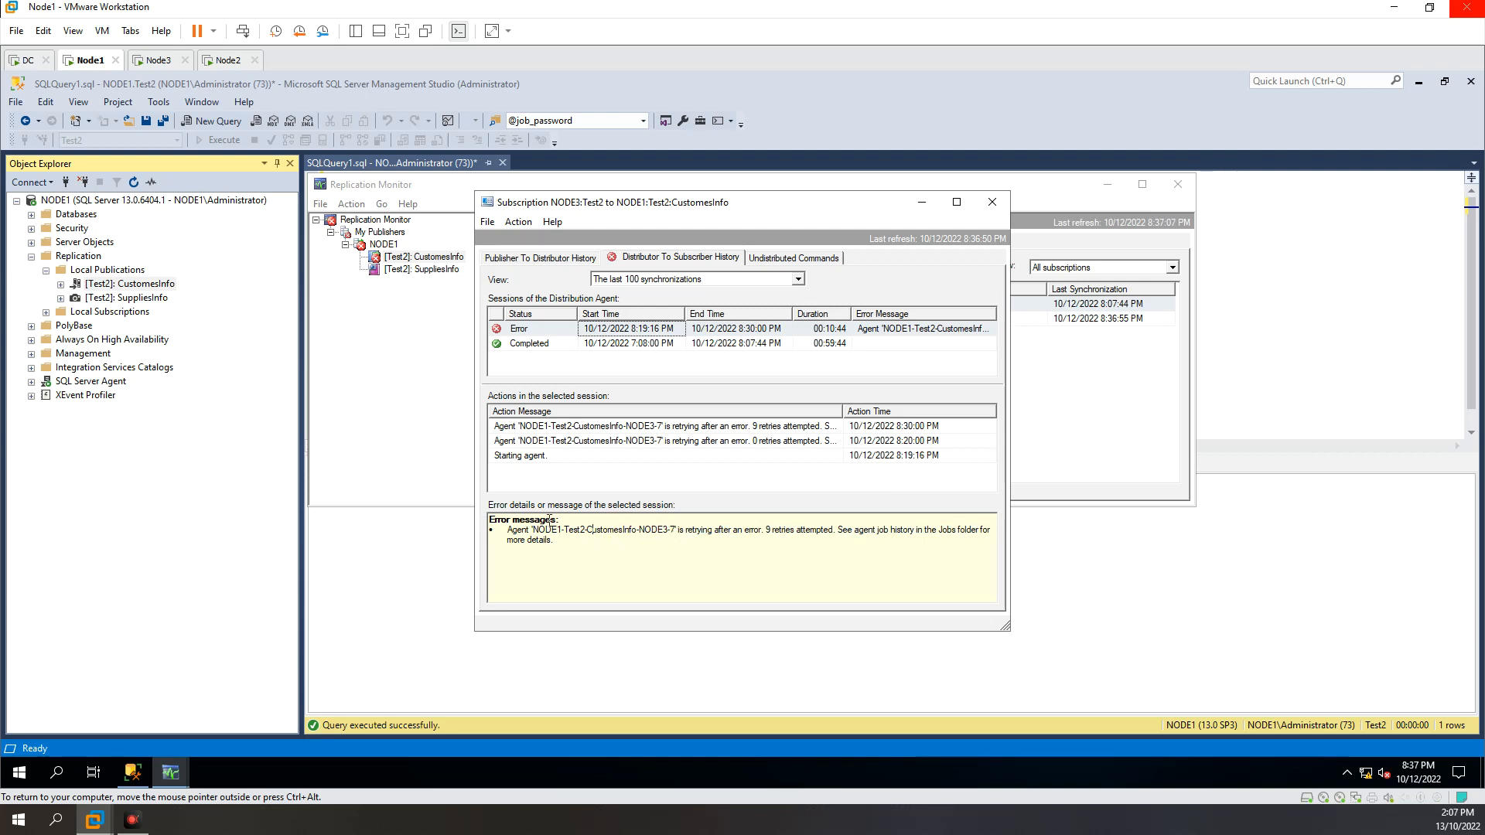
pyautogui.moveTo(507, 530); pyautogui.dragTo(682, 528)
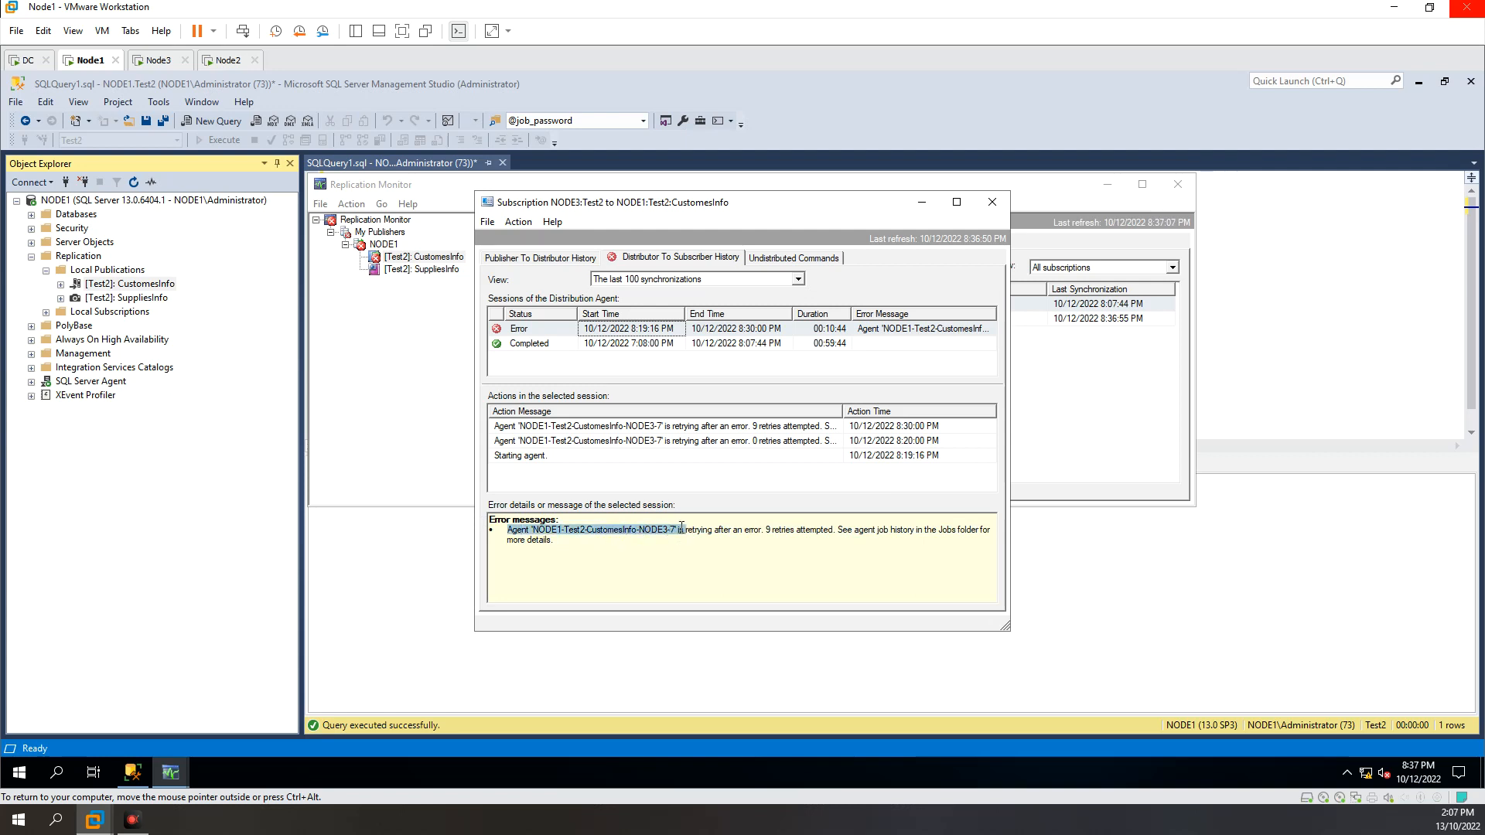
pyautogui.click(713, 539)
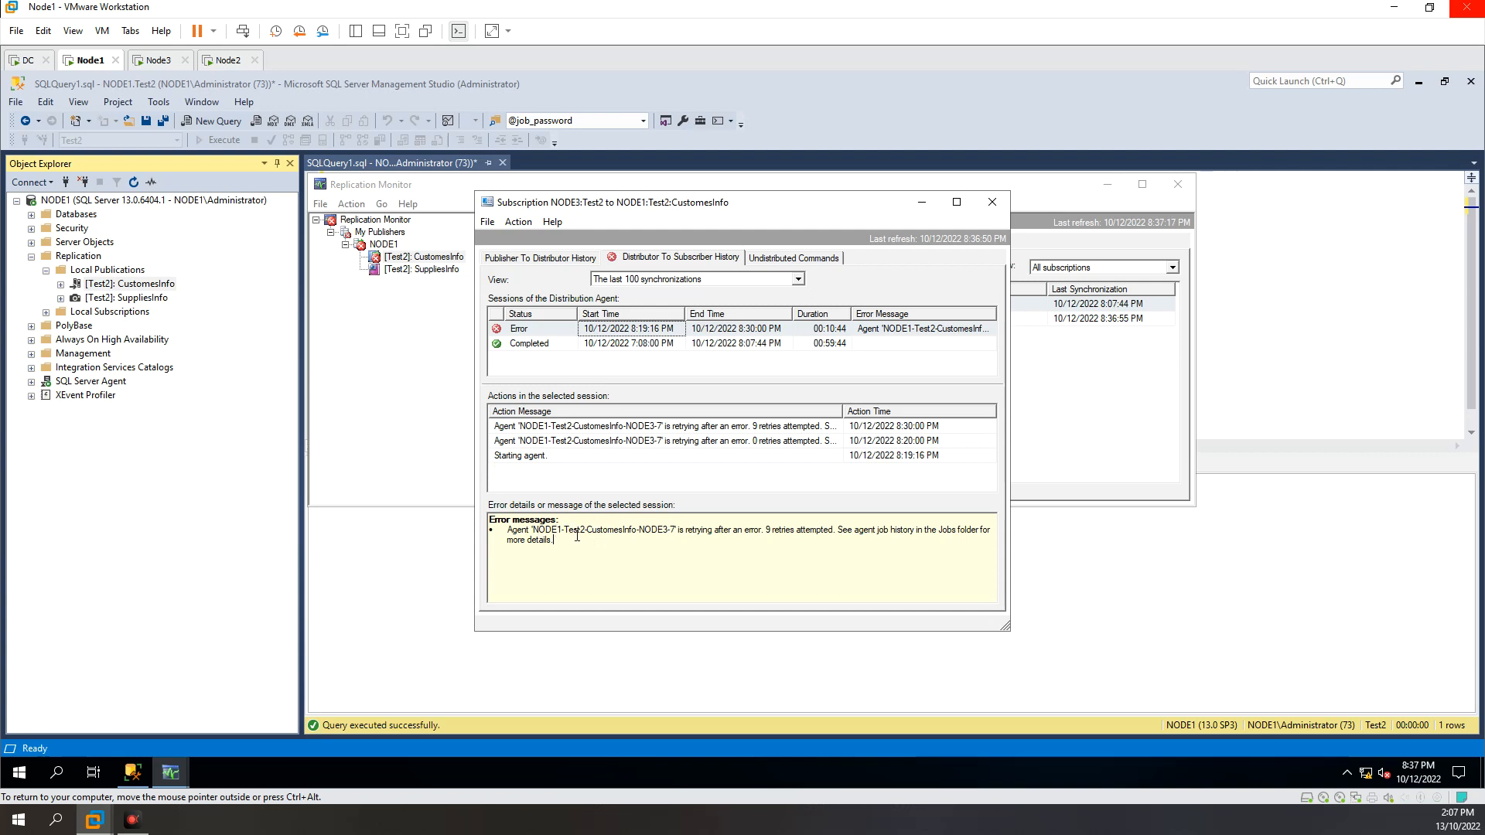
# Step: Expand the SQL Server Agent jobs on NODE1 and widen Object Explorer to show the full job names
pyautogui.click(31, 382)
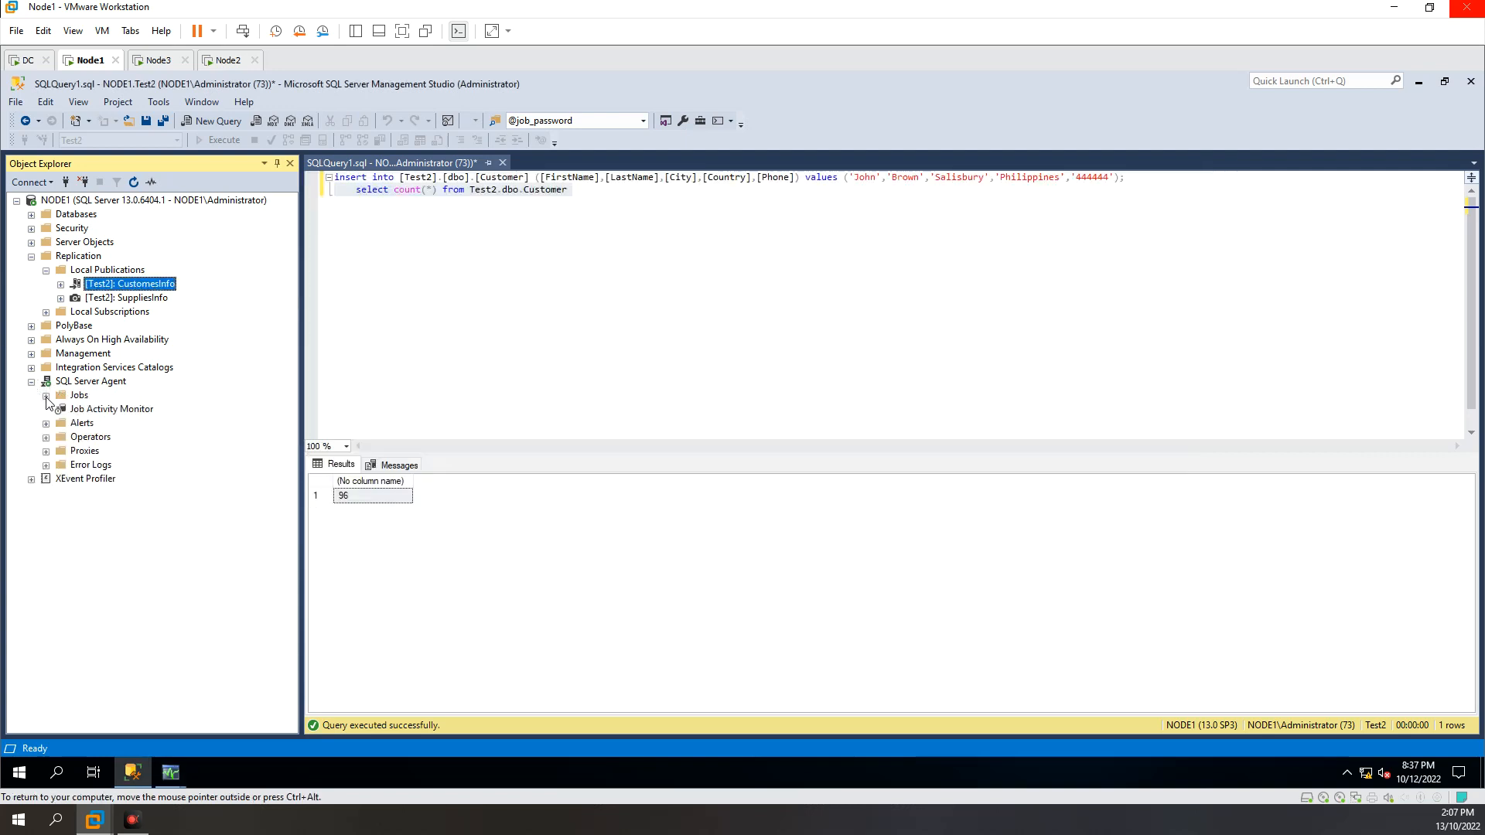
pyautogui.click(46, 396)
pyautogui.moveTo(301, 488); pyautogui.dragTo(367, 527)
# Step: Return to the NODE3 subscription details and compare the agent name in the error message with the listed jobs
pyautogui.moveTo(171, 778)
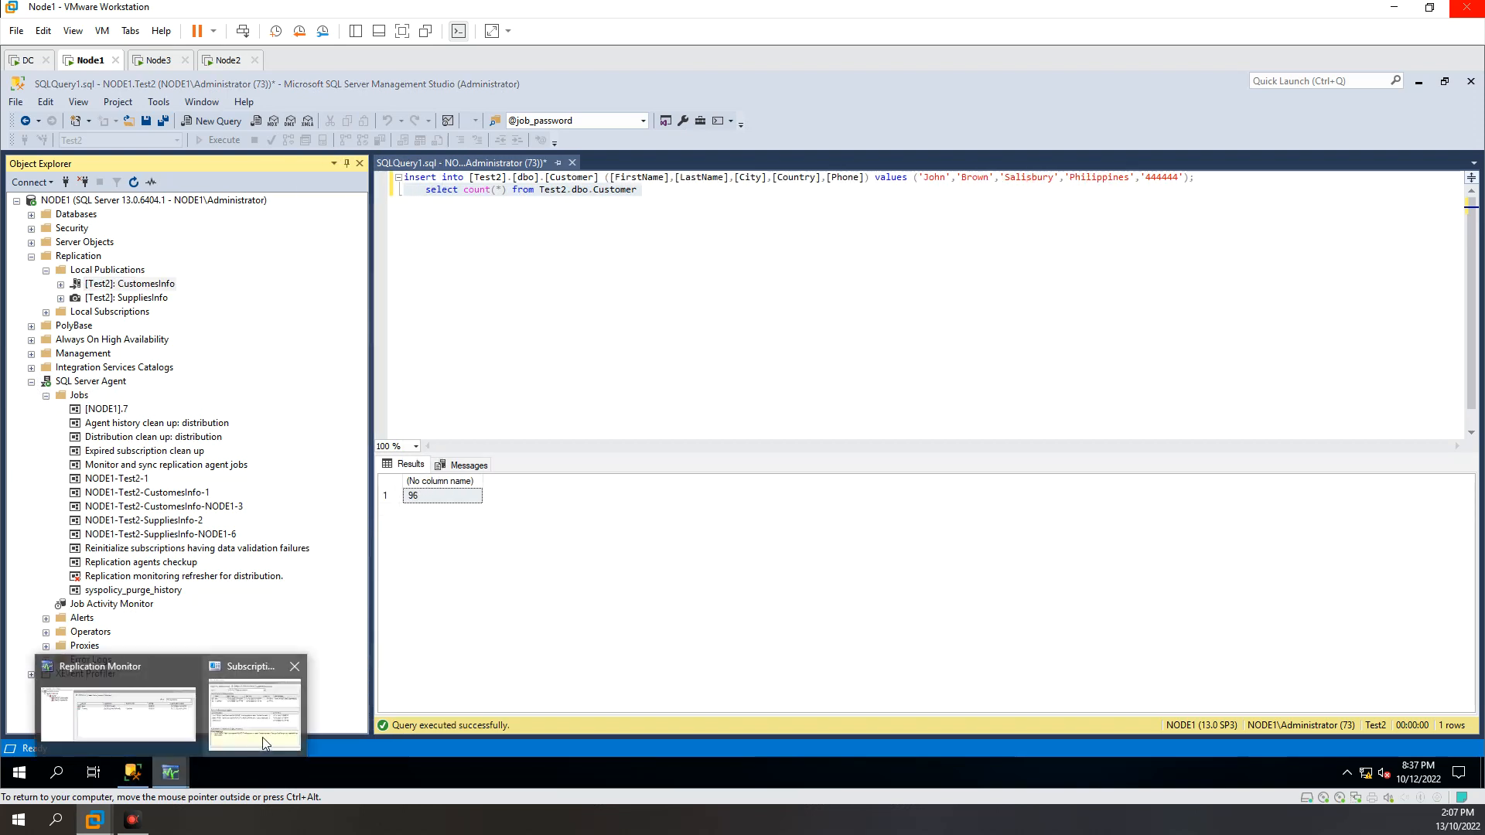
pyautogui.click(263, 736)
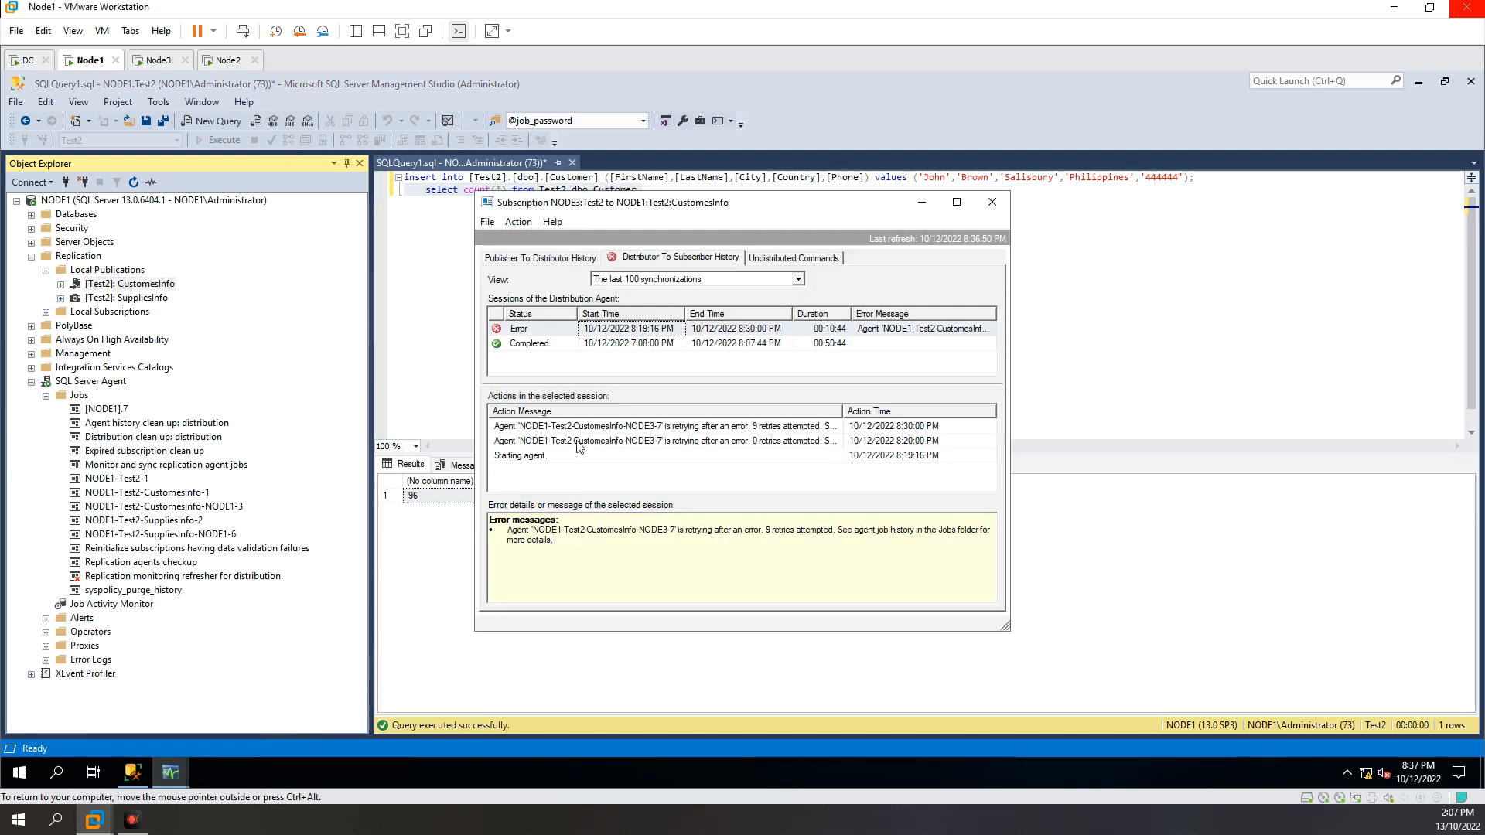
pyautogui.doubleClick(570, 536)
pyautogui.moveTo(532, 531); pyautogui.dragTo(659, 533)
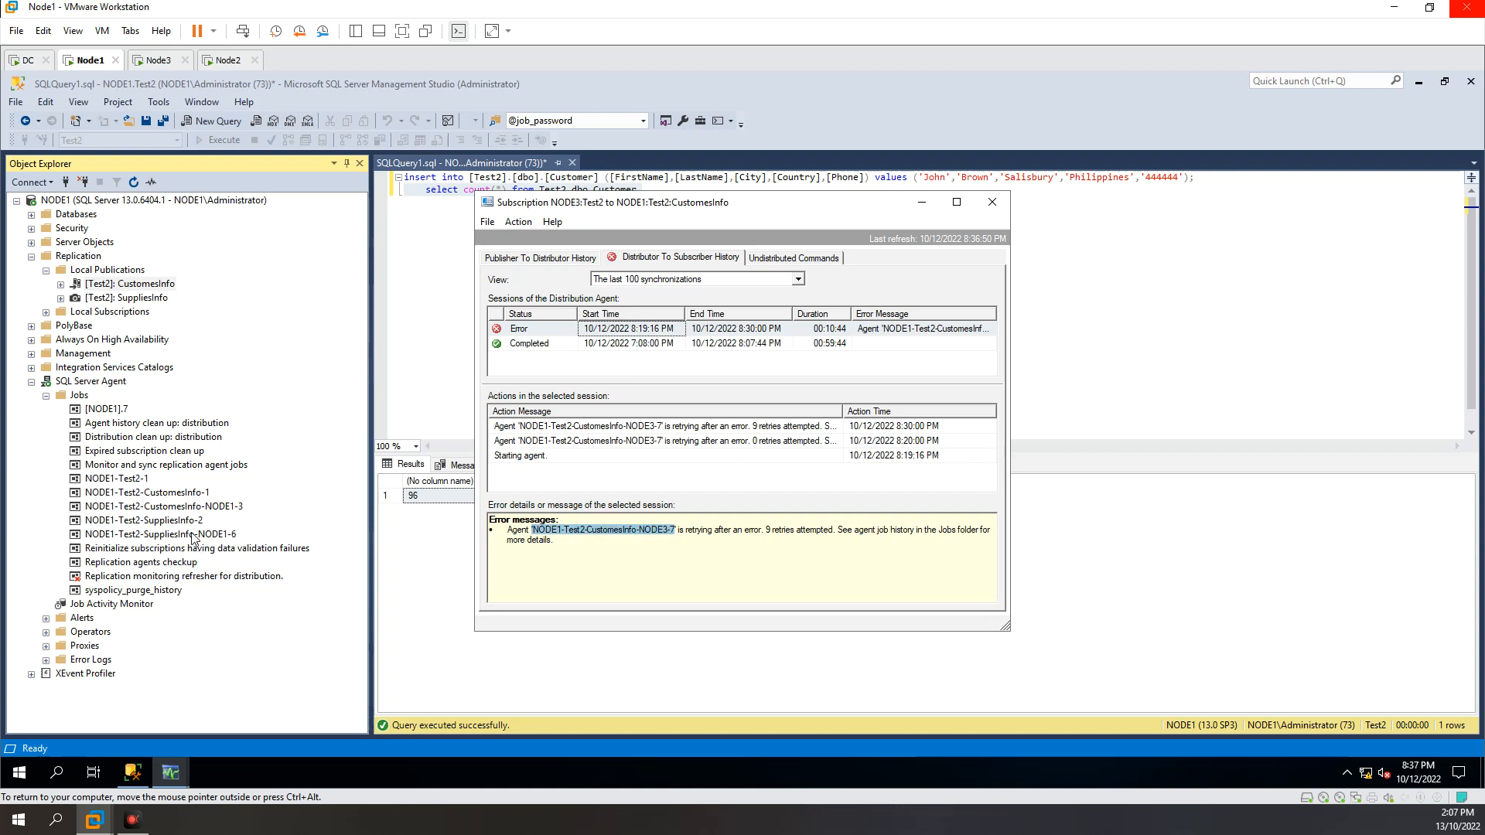
pyautogui.click(675, 532)
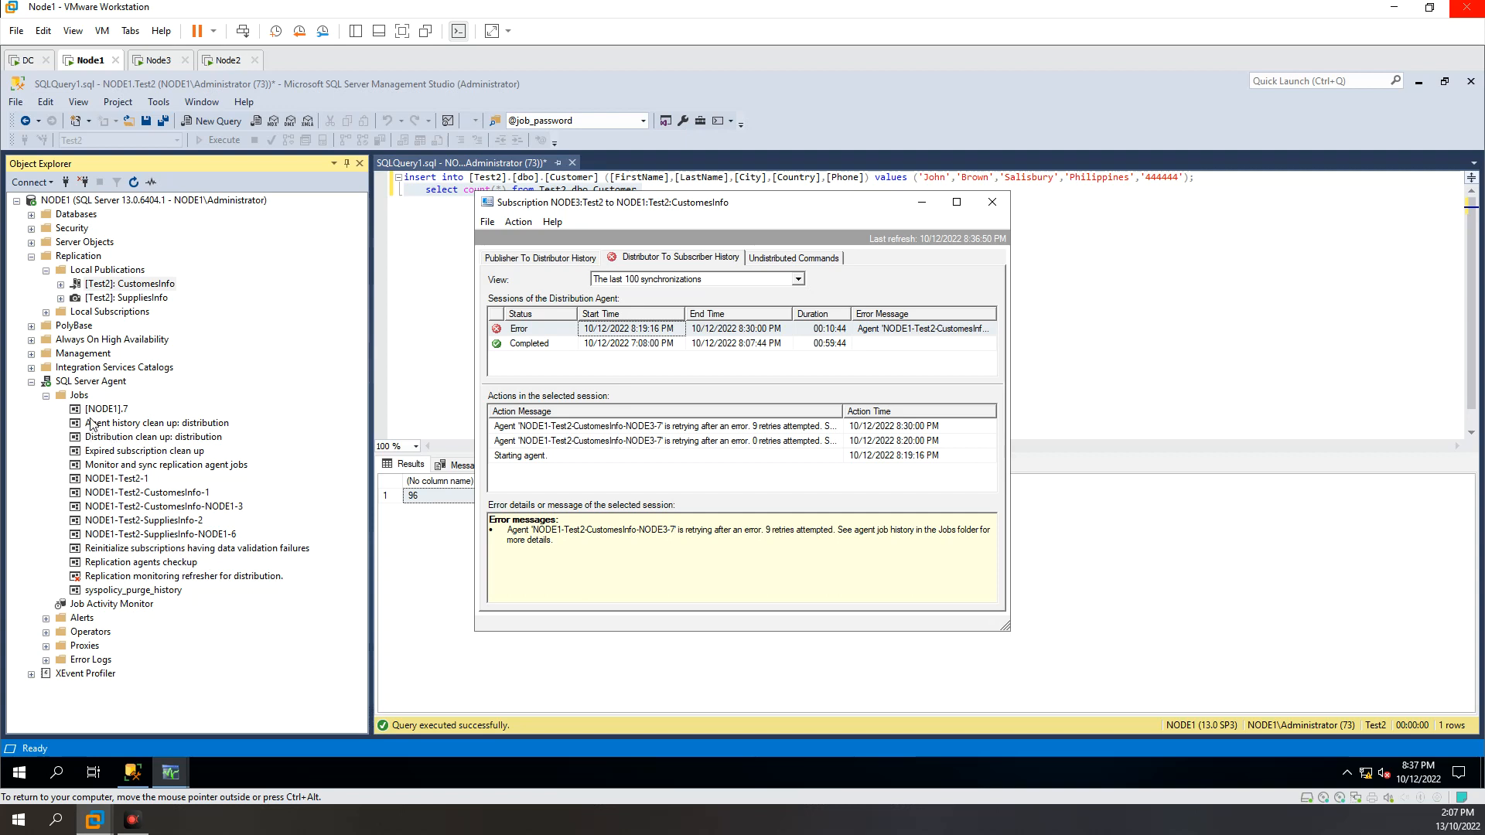
# Step: Refresh the Jobs folder on NODE1 and return to the NODE3 subscription details
pyautogui.click(78, 396)
pyautogui.click(133, 183)
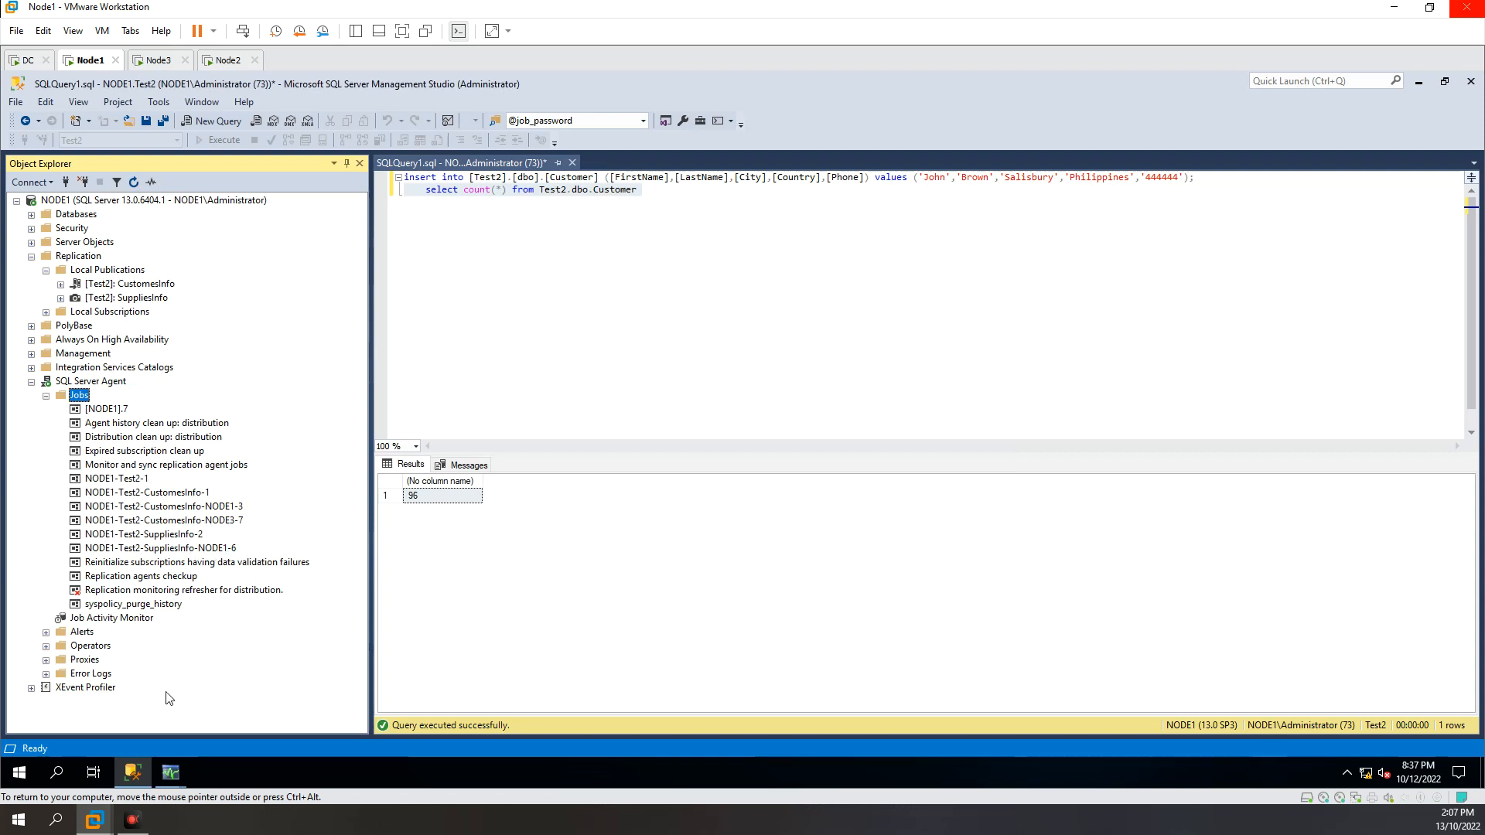
pyautogui.moveTo(170, 773)
pyautogui.click(254, 700)
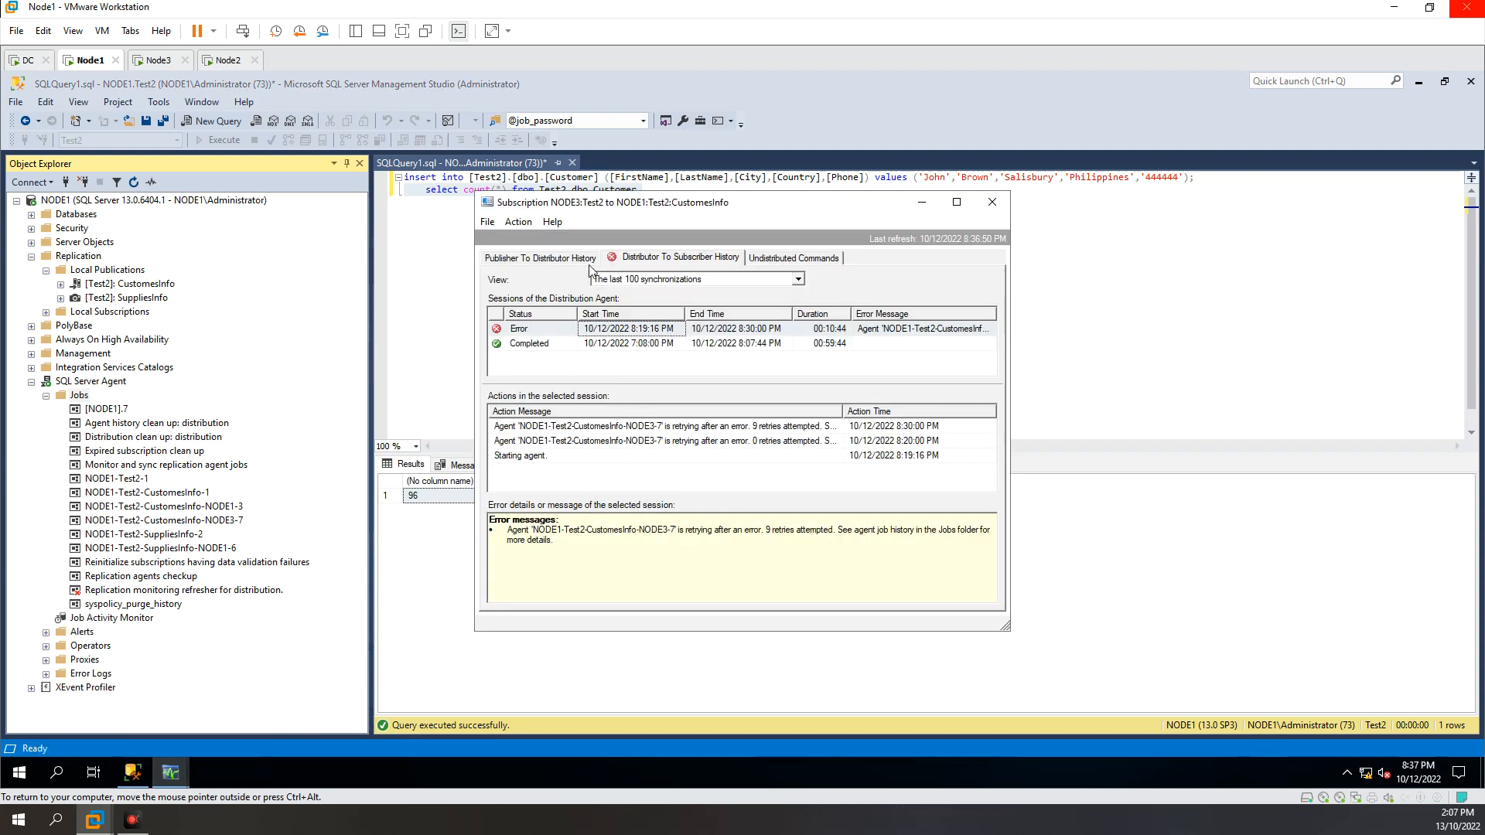
# Step: Open the job history of NODE1-Test2-CustomesInfo-NODE3-7, the agent job named in the subscription's error message
pyautogui.moveTo(509, 530); pyautogui.dragTo(691, 546)
pyautogui.click(691, 547)
pyautogui.moveTo(534, 530); pyautogui.dragTo(671, 531)
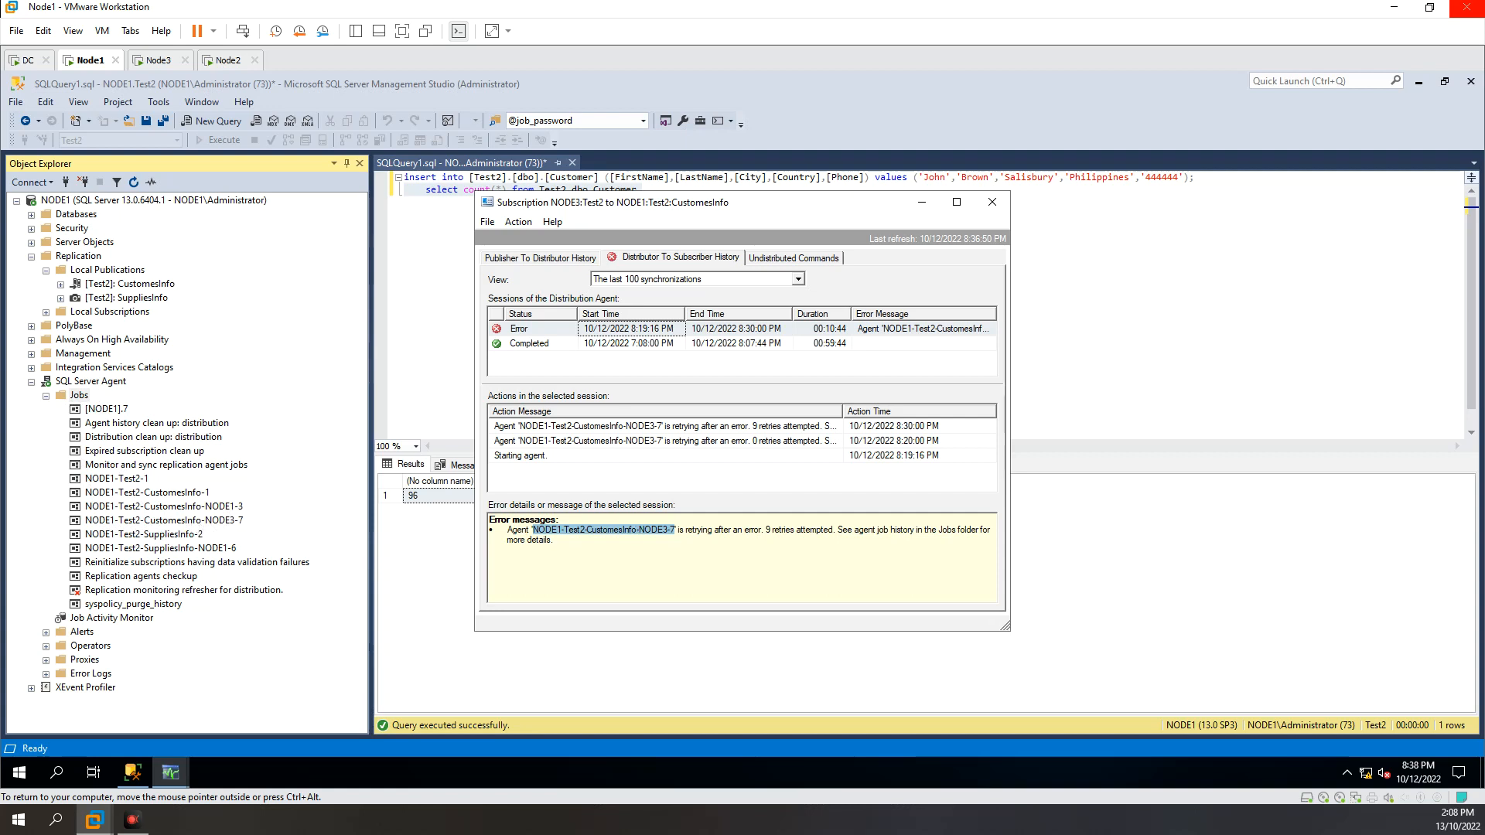
pyautogui.rightClick(217, 524)
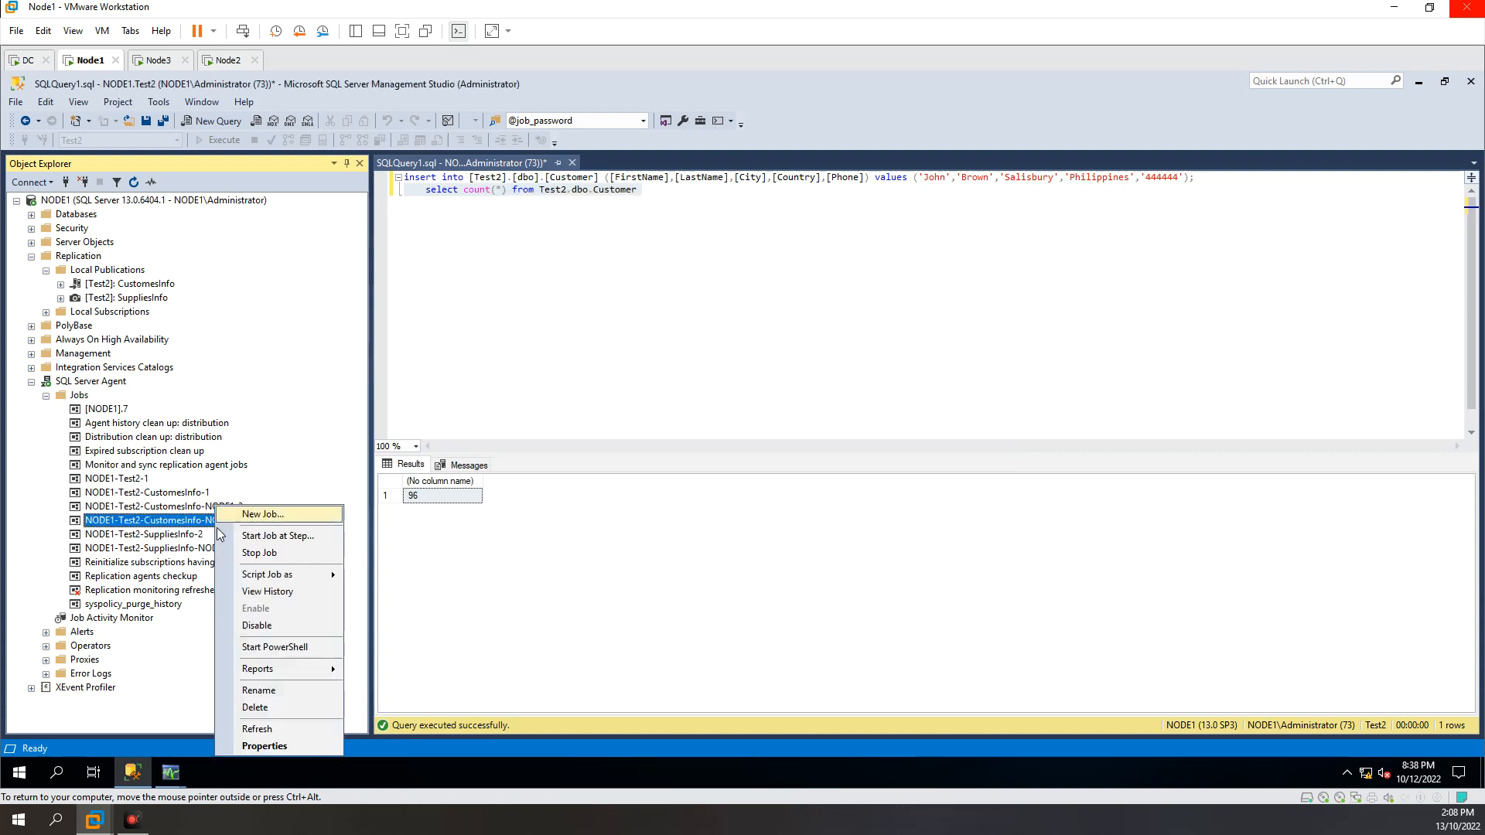
pyautogui.click(274, 593)
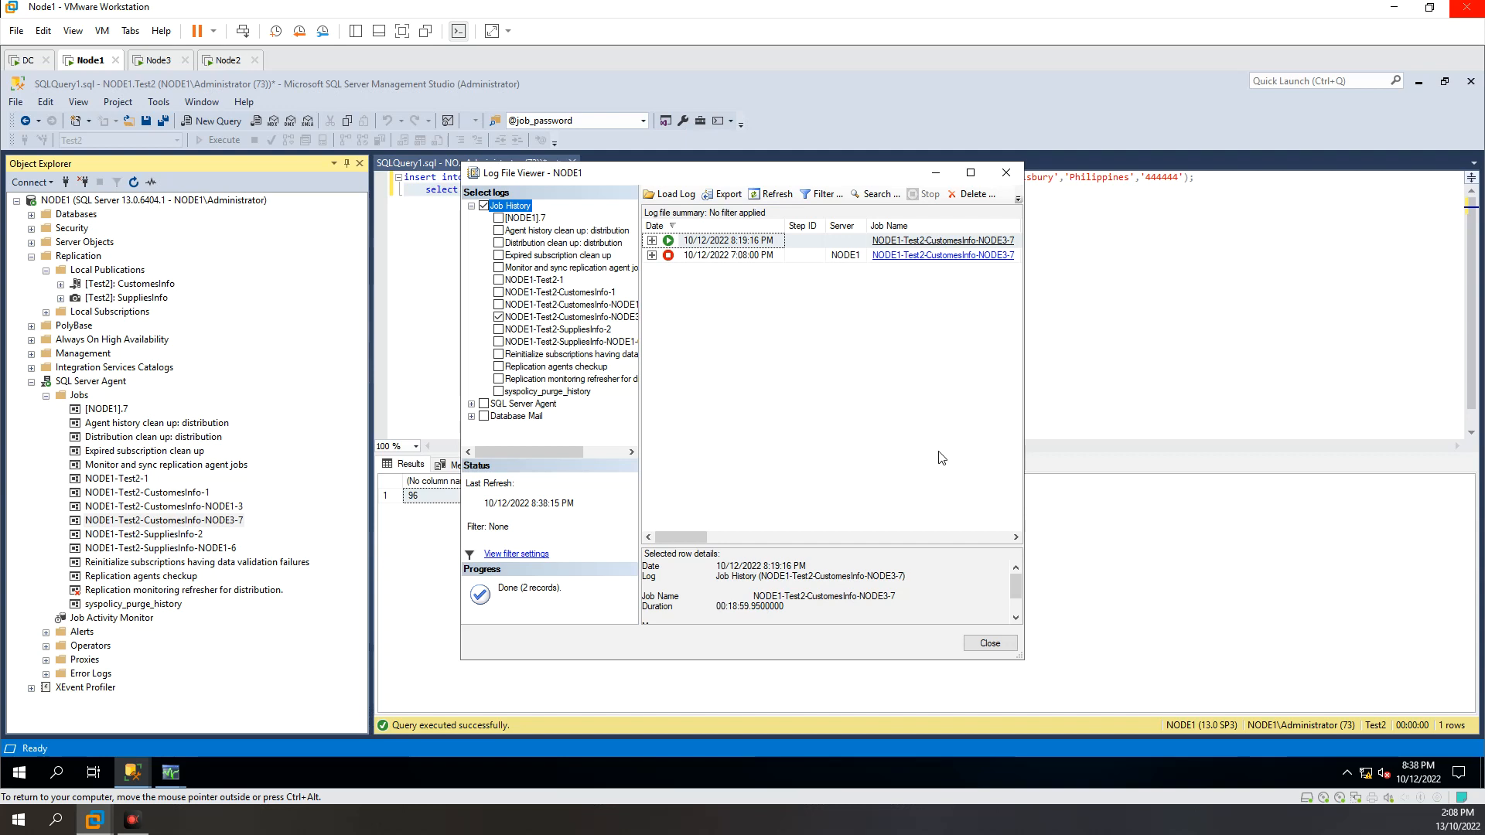
# Step: Expand the 10/12/2022 8:19:16 PM run in the job history and enlarge the log viewer to show the message column
pyautogui.moveTo(1024, 478); pyautogui.dragTo(1229, 479)
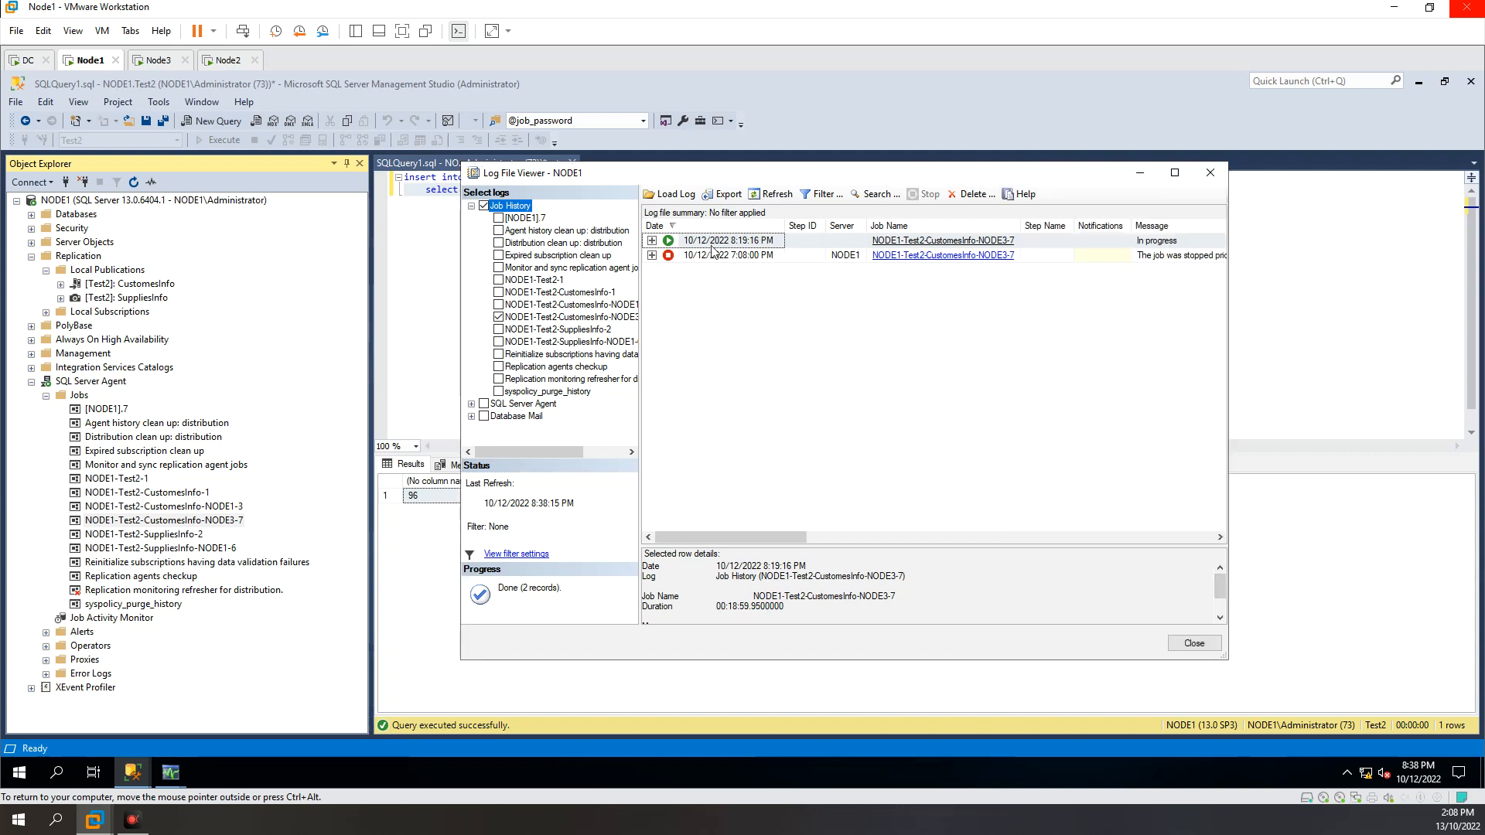
pyautogui.click(652, 240)
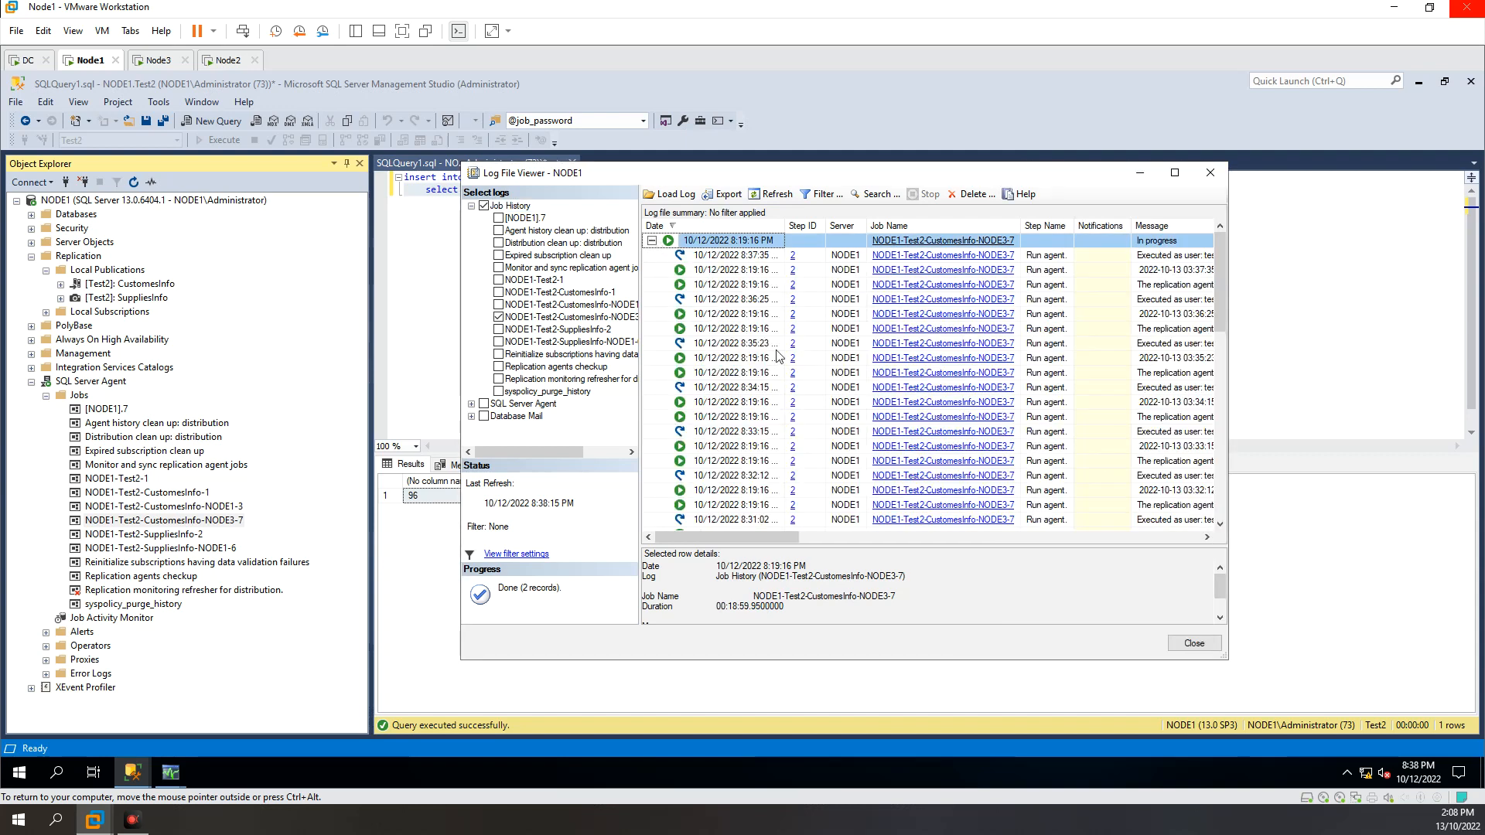
pyautogui.scroll(-5, 747, 357)
pyautogui.scroll(5, 747, 358)
pyautogui.click(1178, 174)
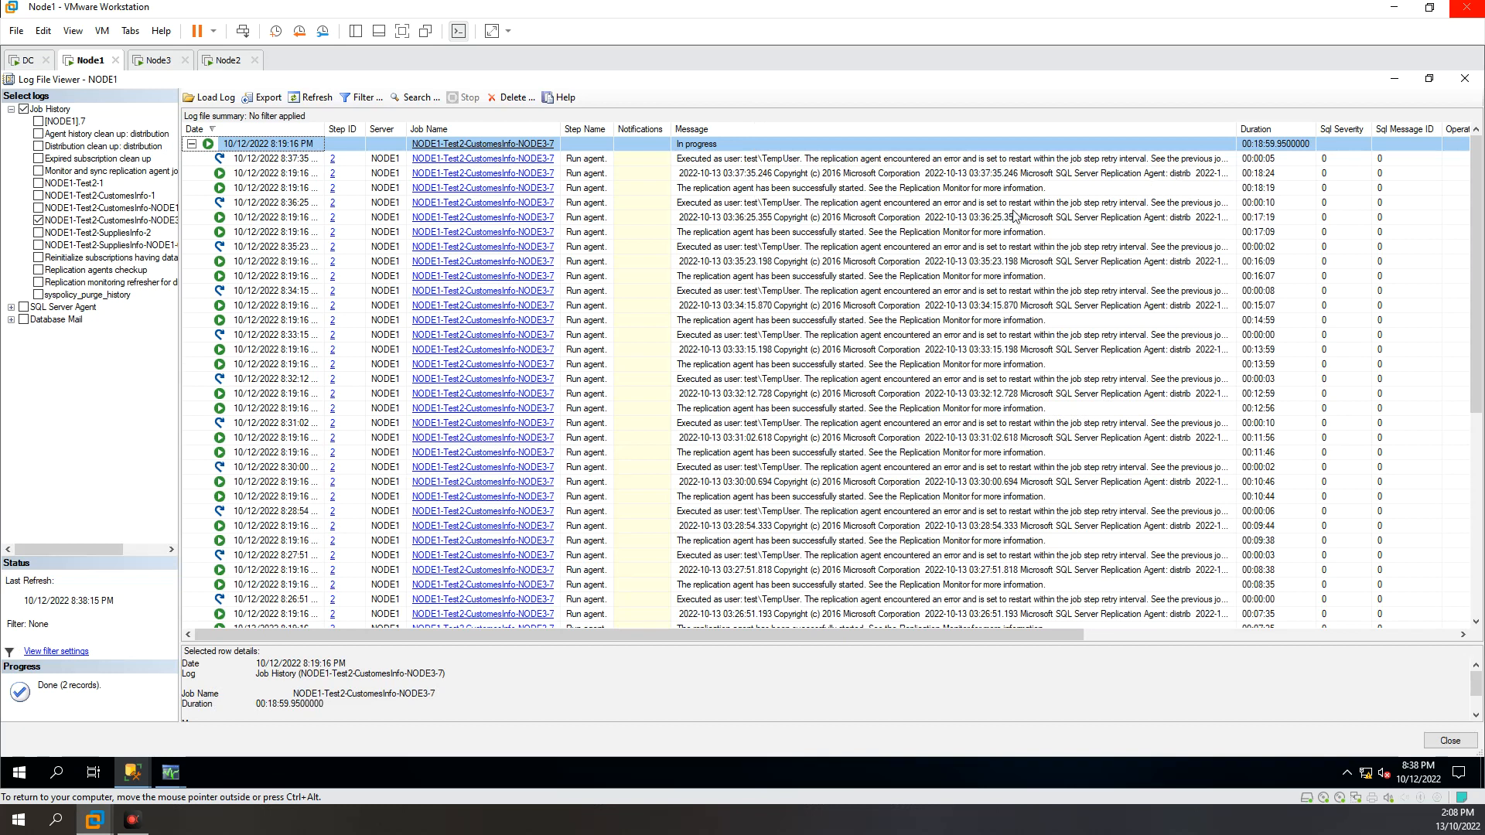
# Step: Read the full message of the run's most recent retry entry to identify the account executing the agent, and close the log viewer
pyautogui.click(724, 188)
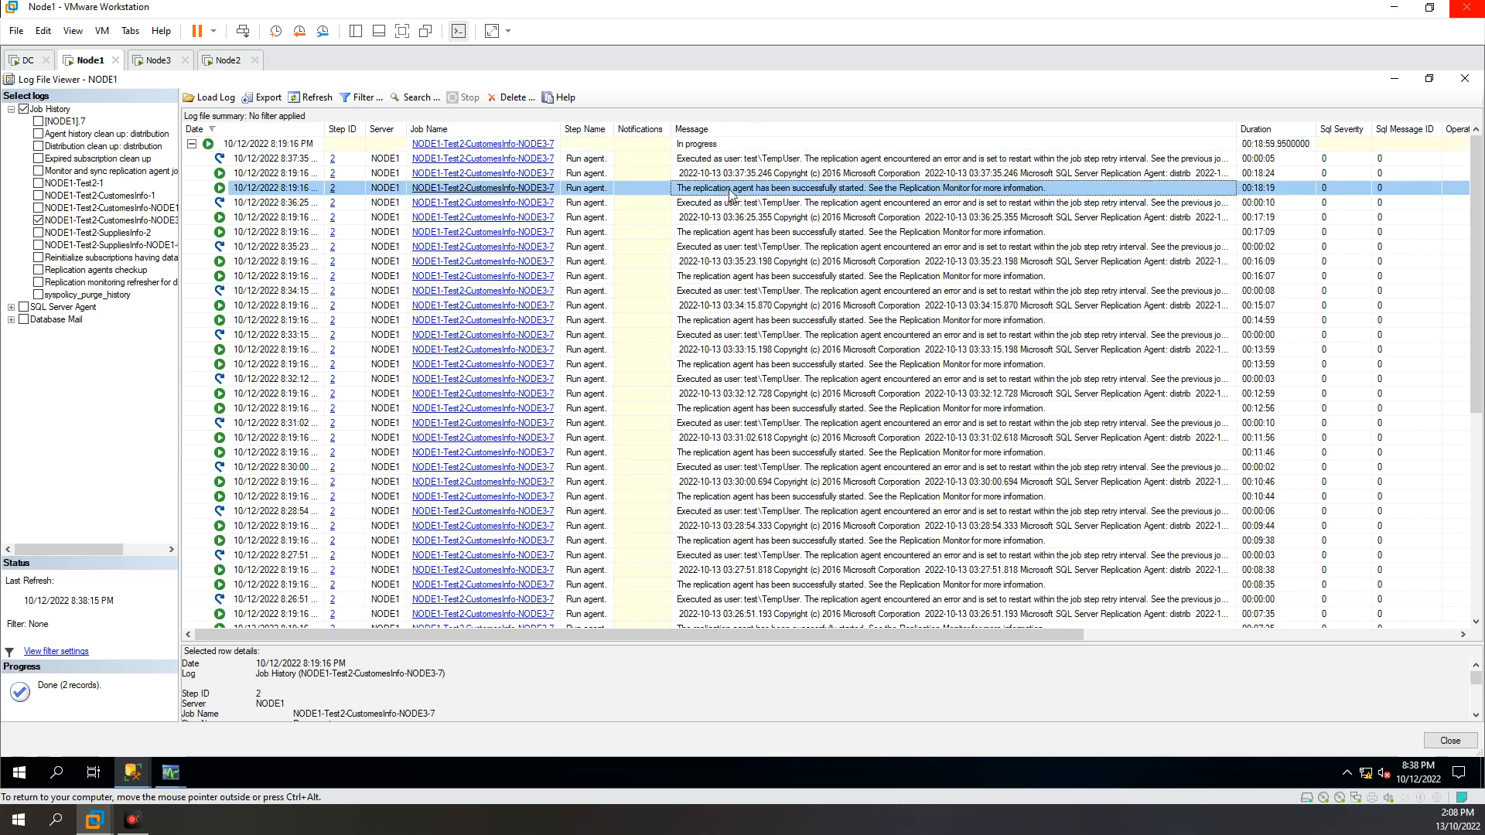
pyautogui.click(861, 175)
pyautogui.click(773, 159)
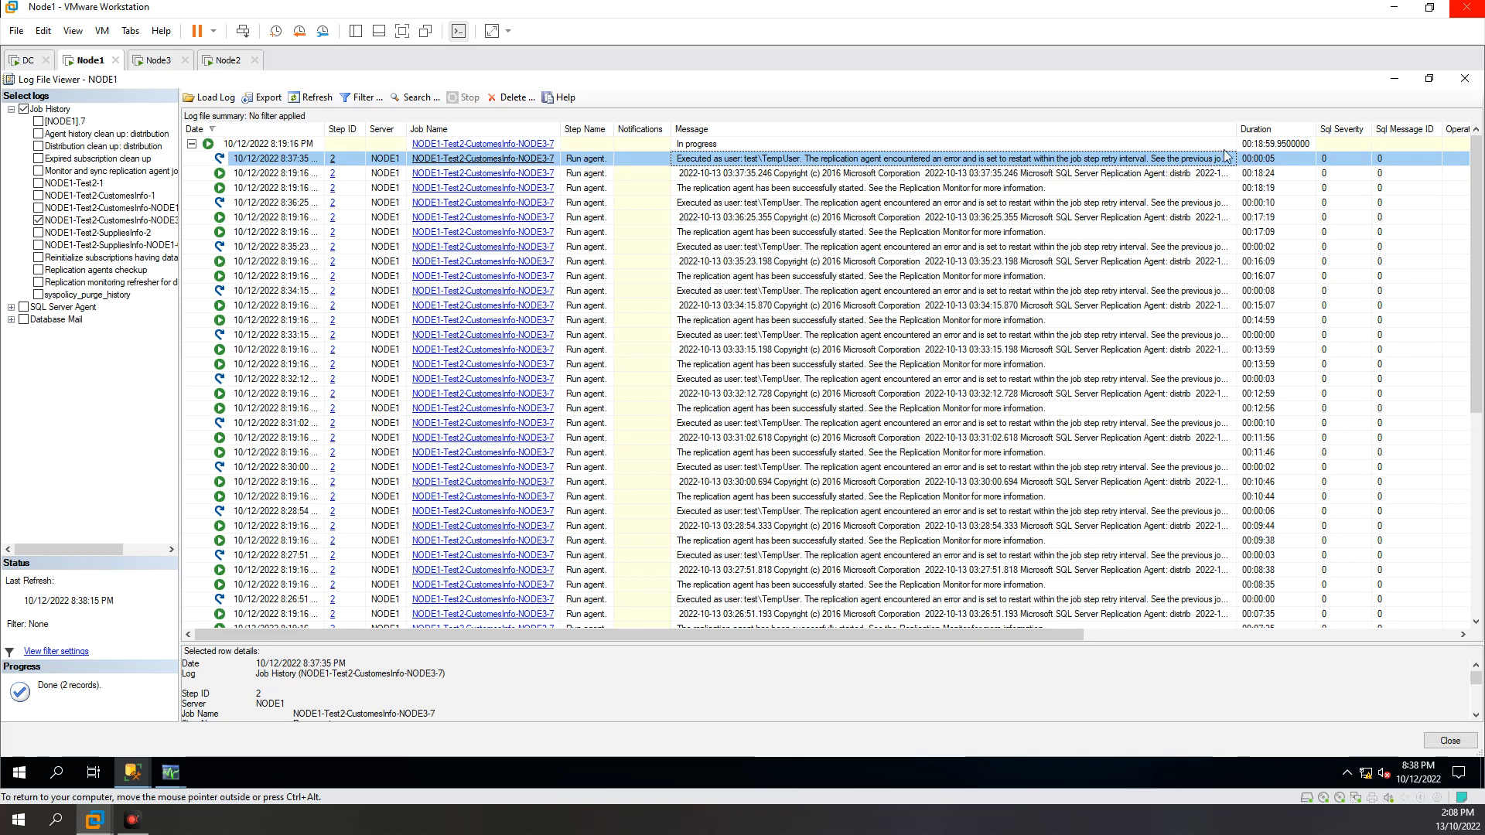
pyautogui.moveTo(1238, 129); pyautogui.dragTo(1292, 132)
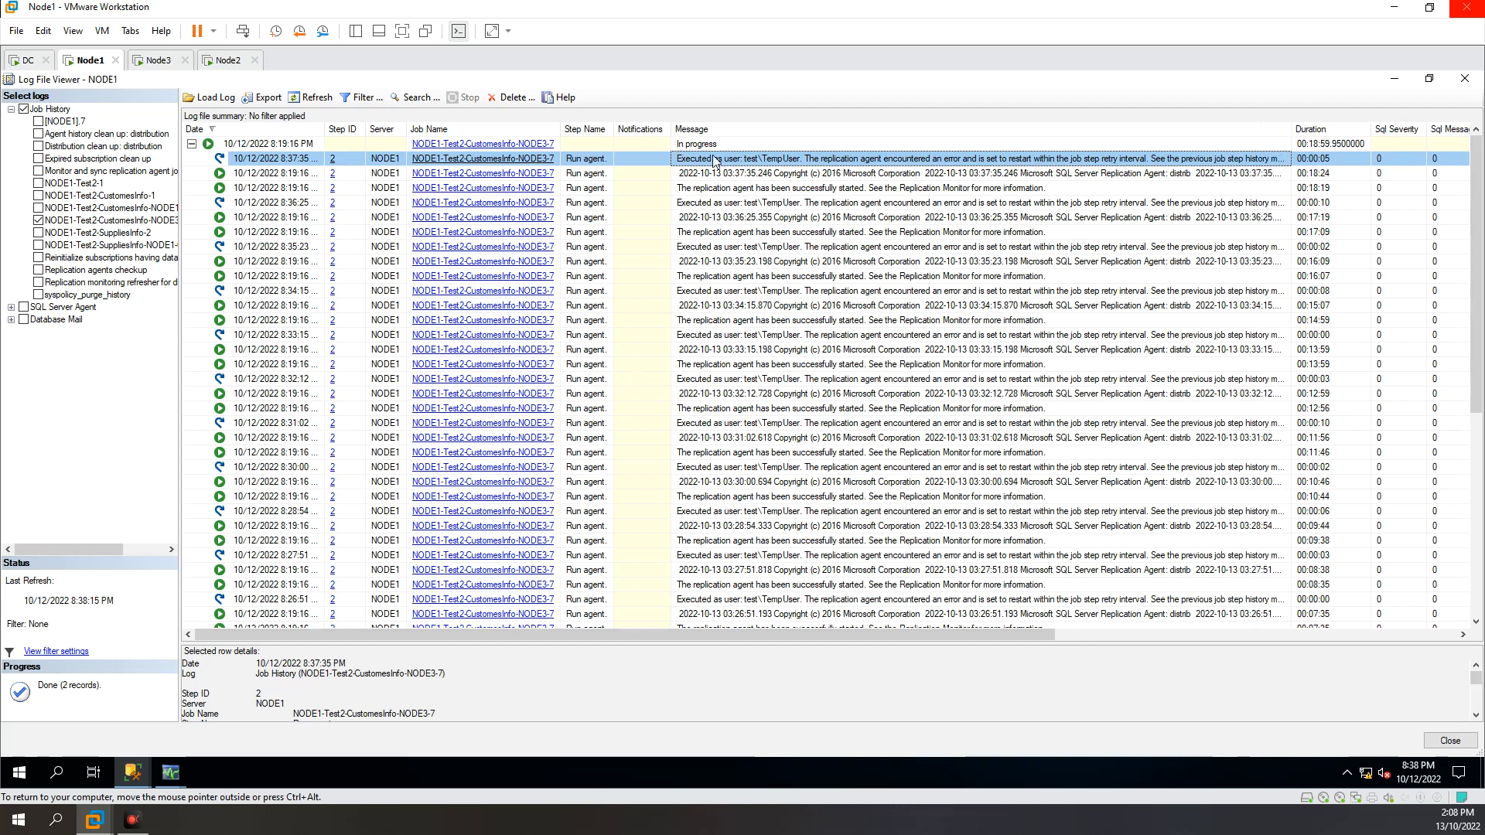
pyautogui.moveTo(649, 642); pyautogui.dragTo(648, 542)
pyautogui.scroll(-1, 540, 564)
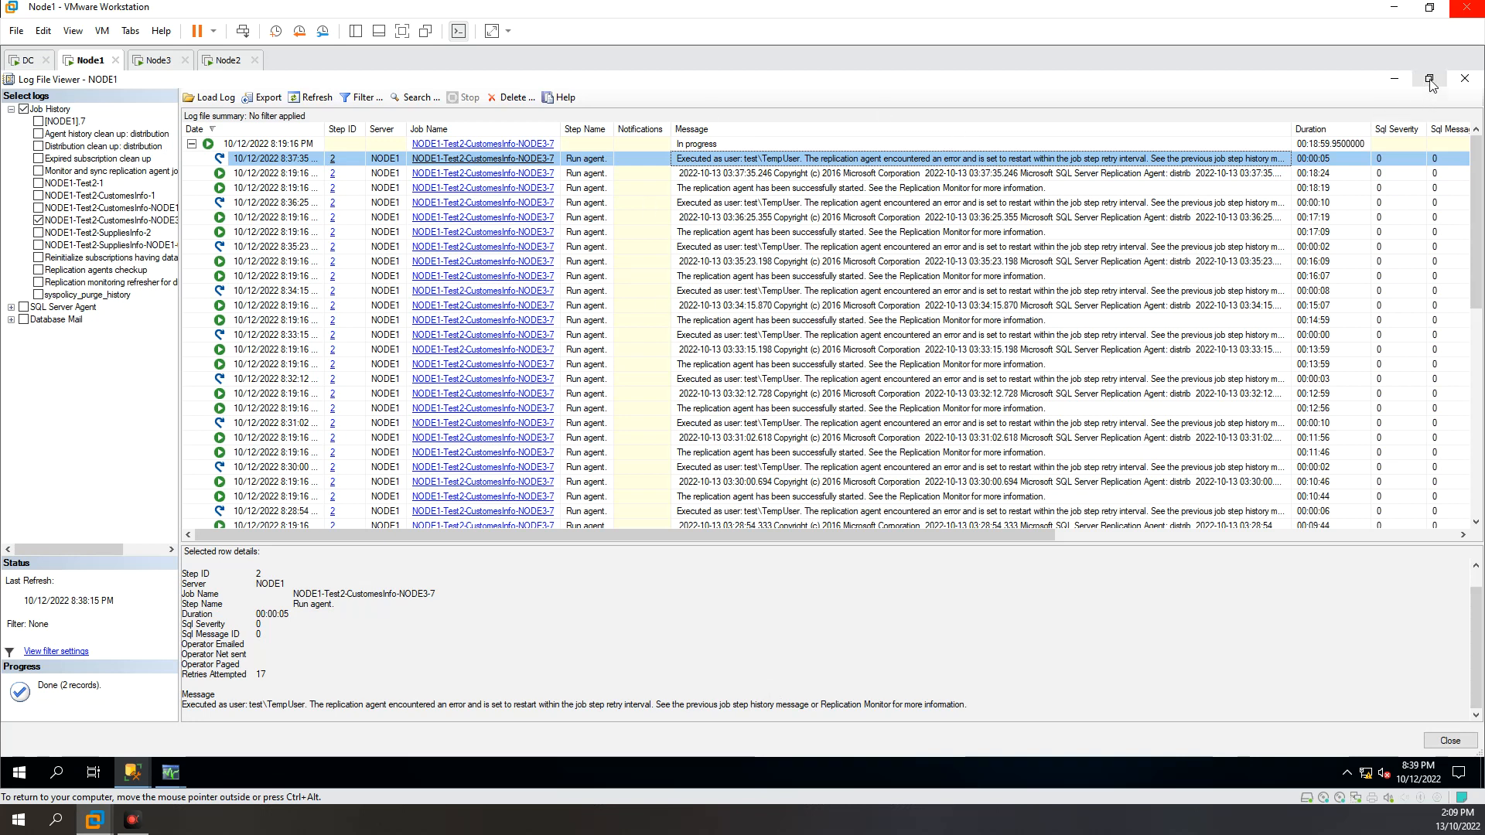
pyautogui.moveTo(248, 706); pyautogui.dragTo(319, 705)
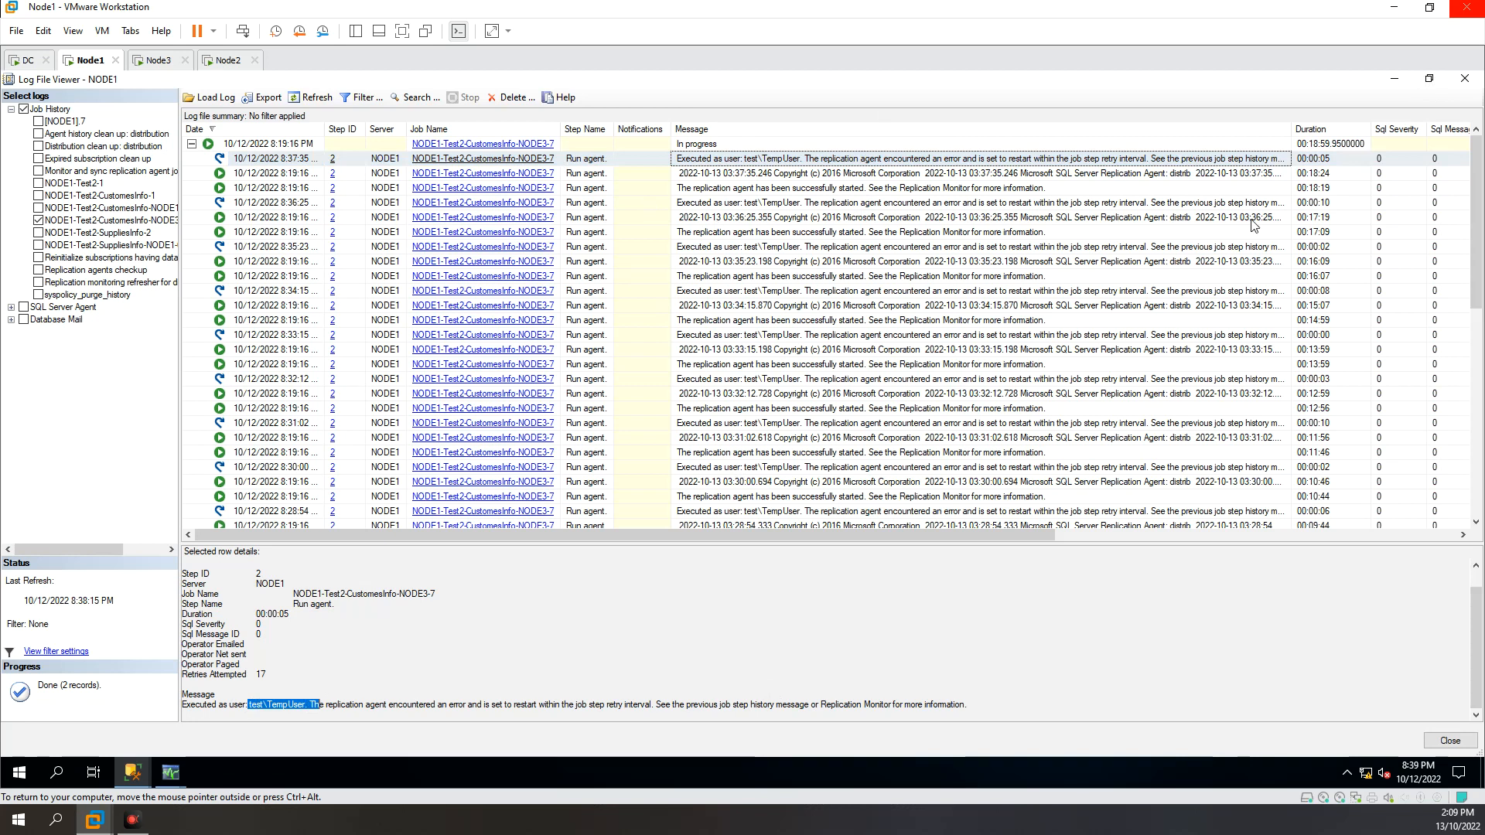
pyautogui.click(1429, 78)
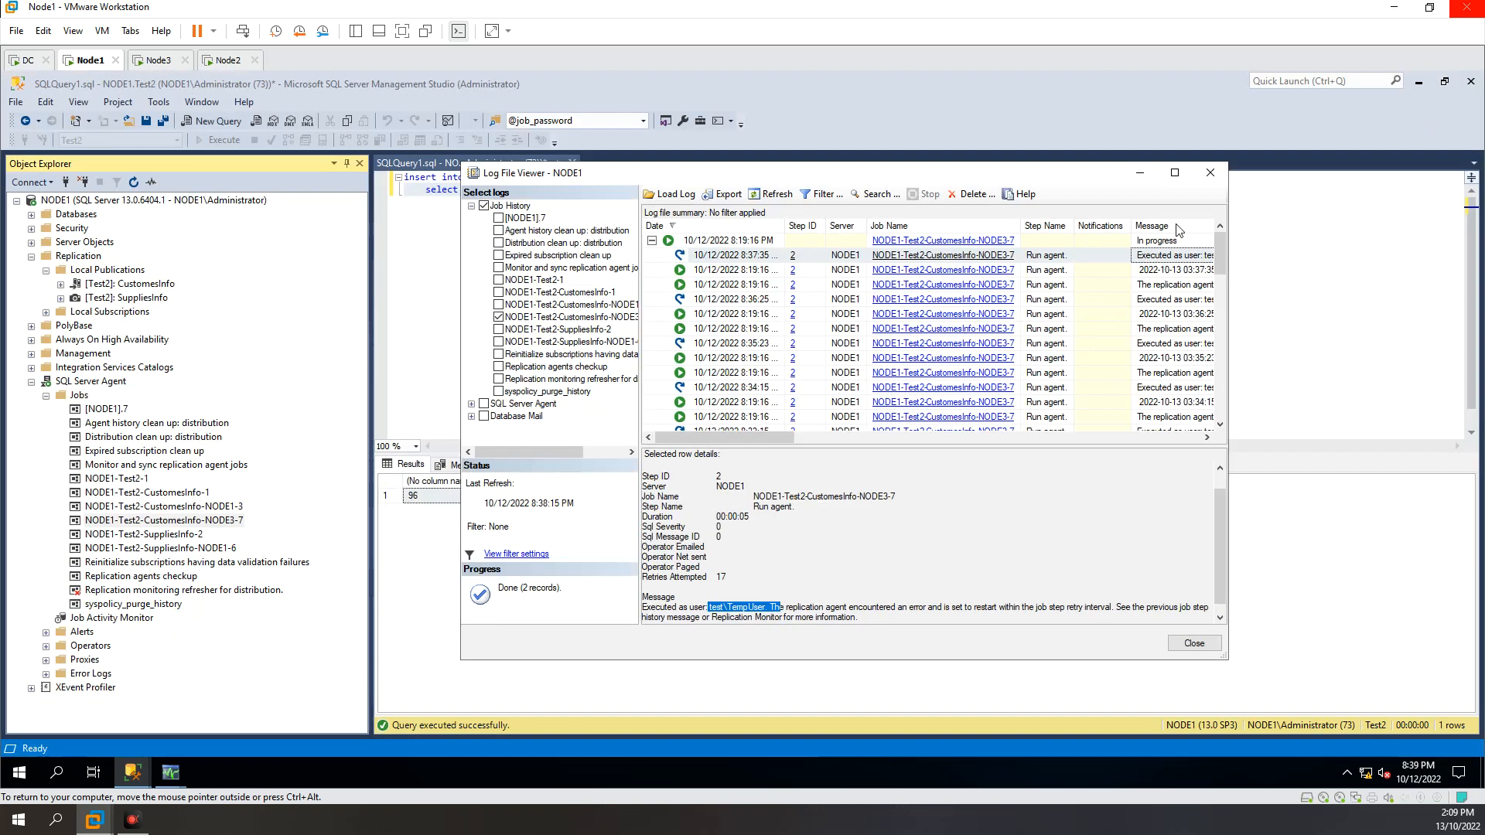
pyautogui.click(1211, 173)
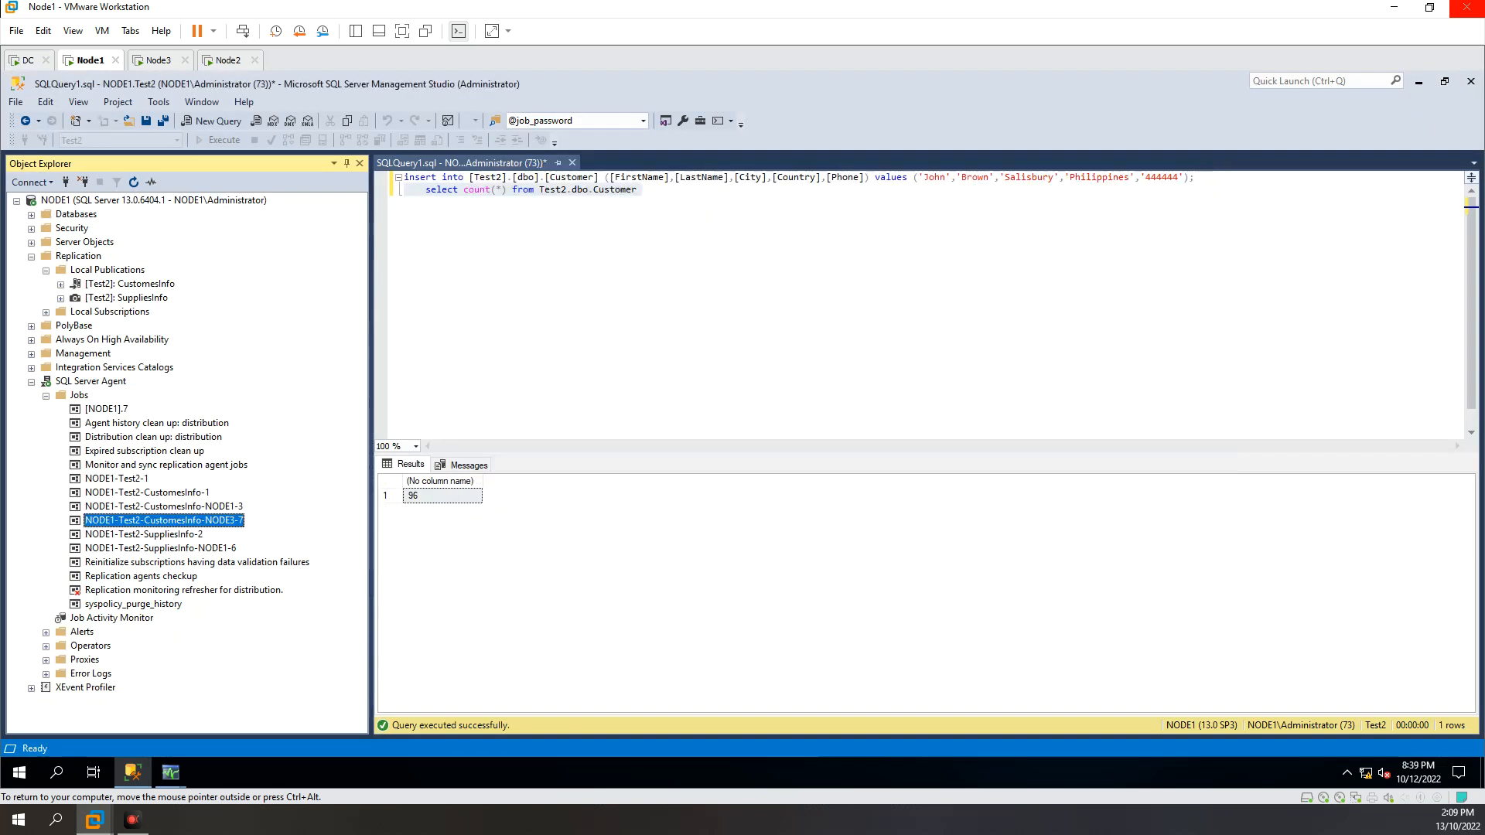
# Step: Return to the NODE3 subscription details, recheck the agent name in the error message, and close the details
pyautogui.moveTo(173, 776)
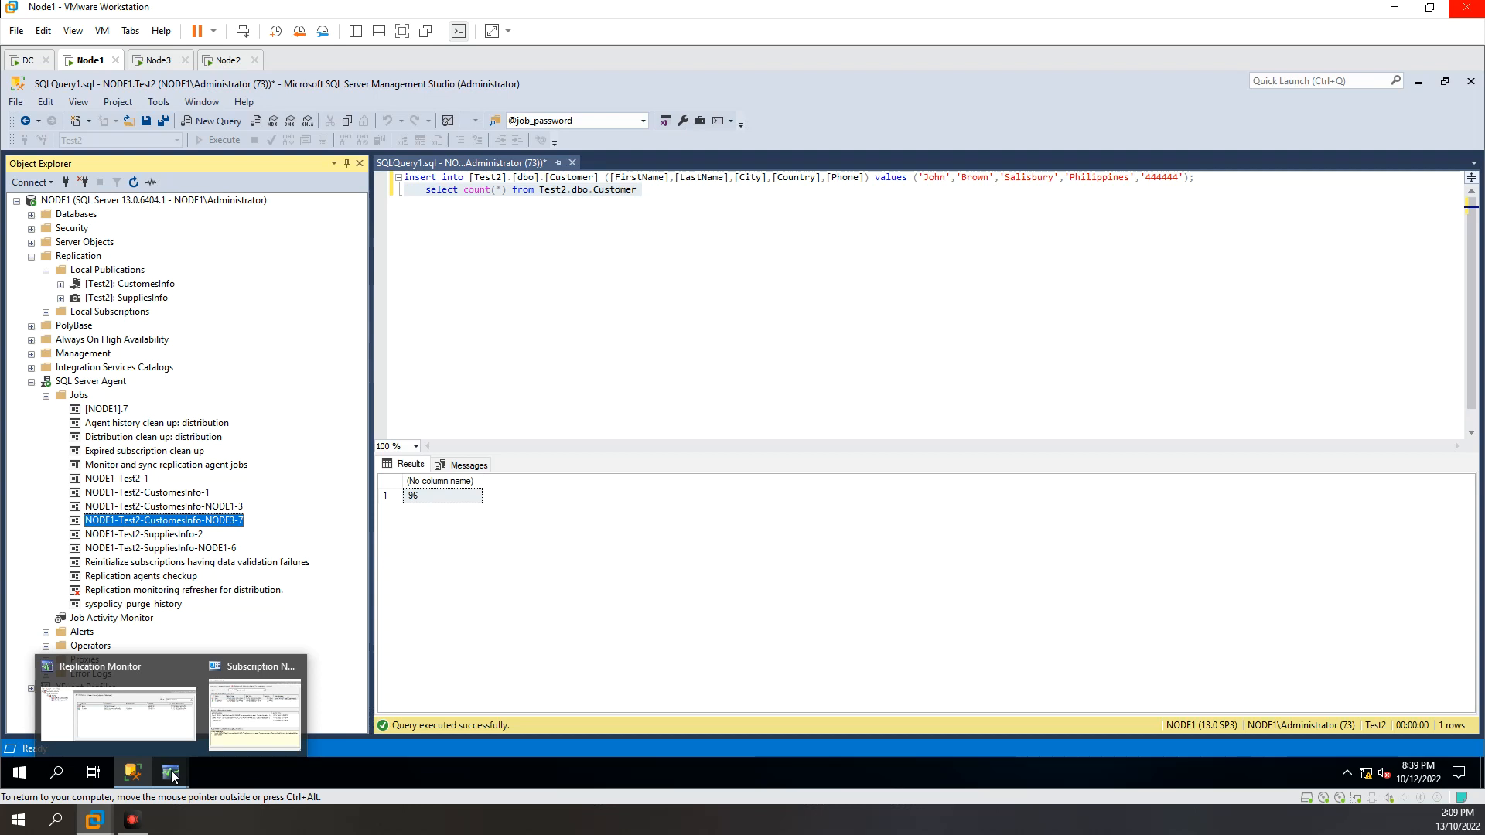
pyautogui.click(263, 731)
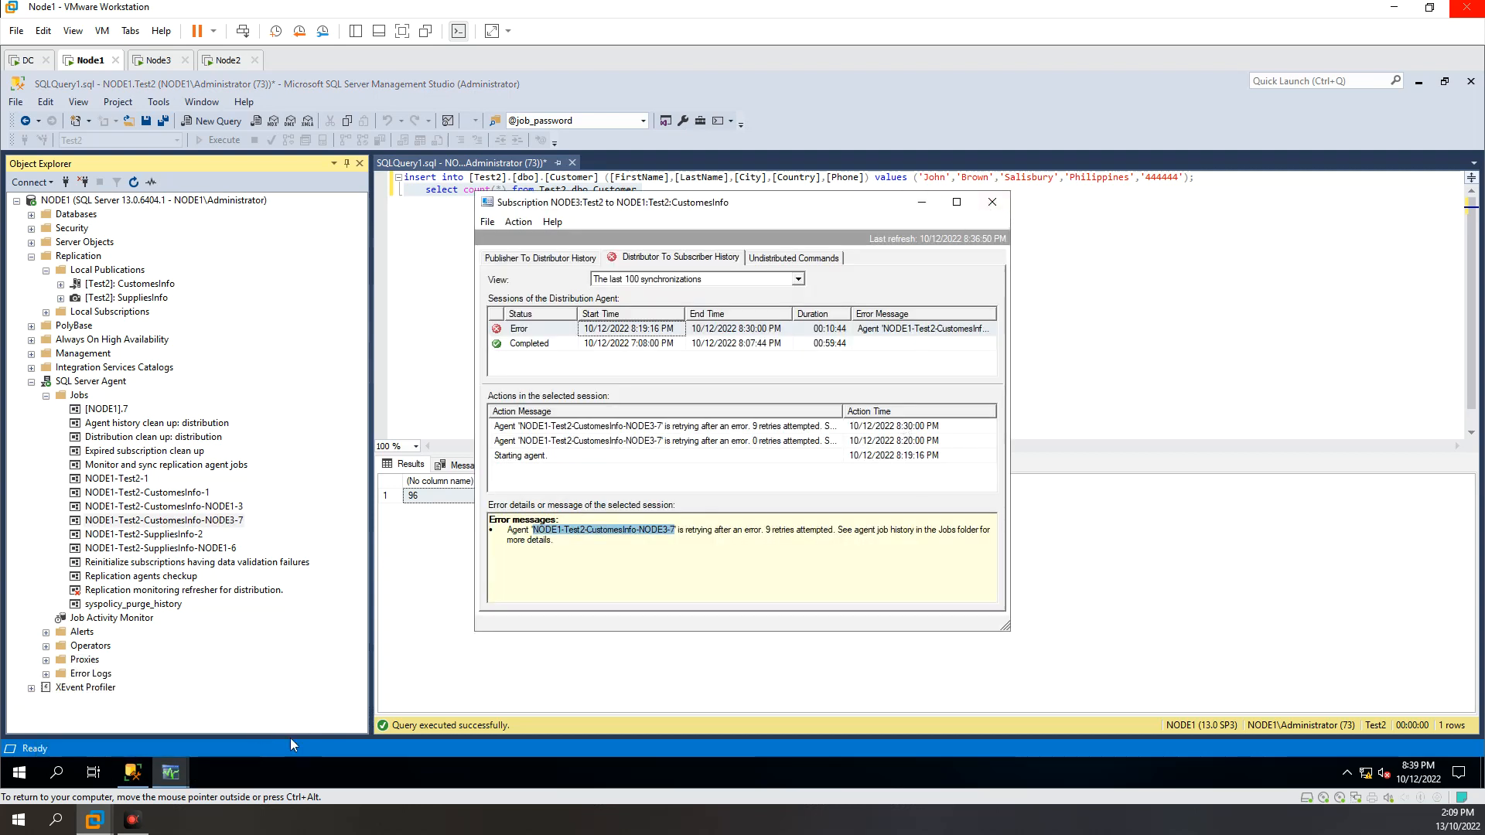
pyautogui.click(108, 700)
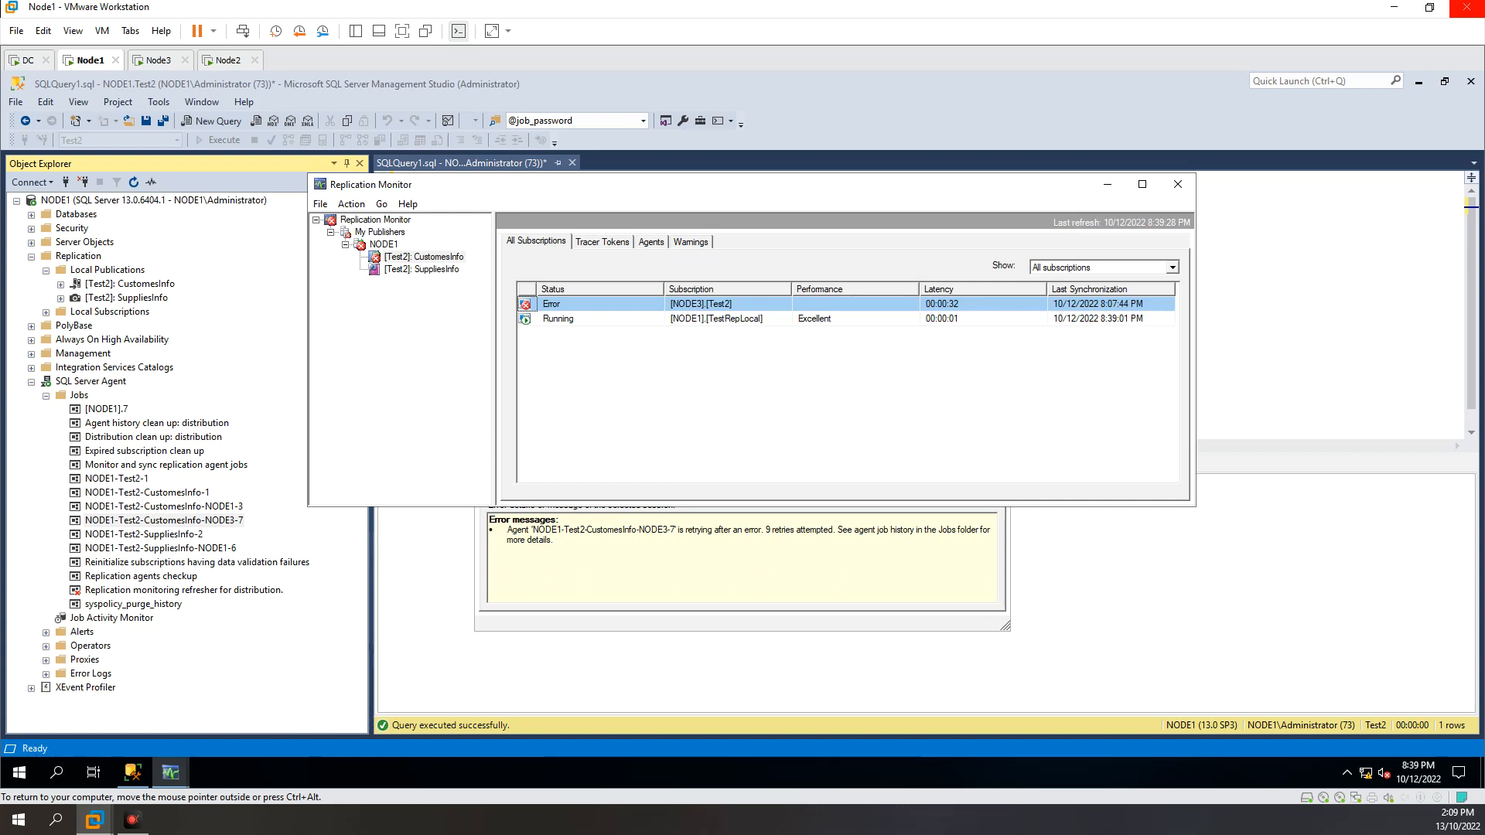
pyautogui.click(730, 567)
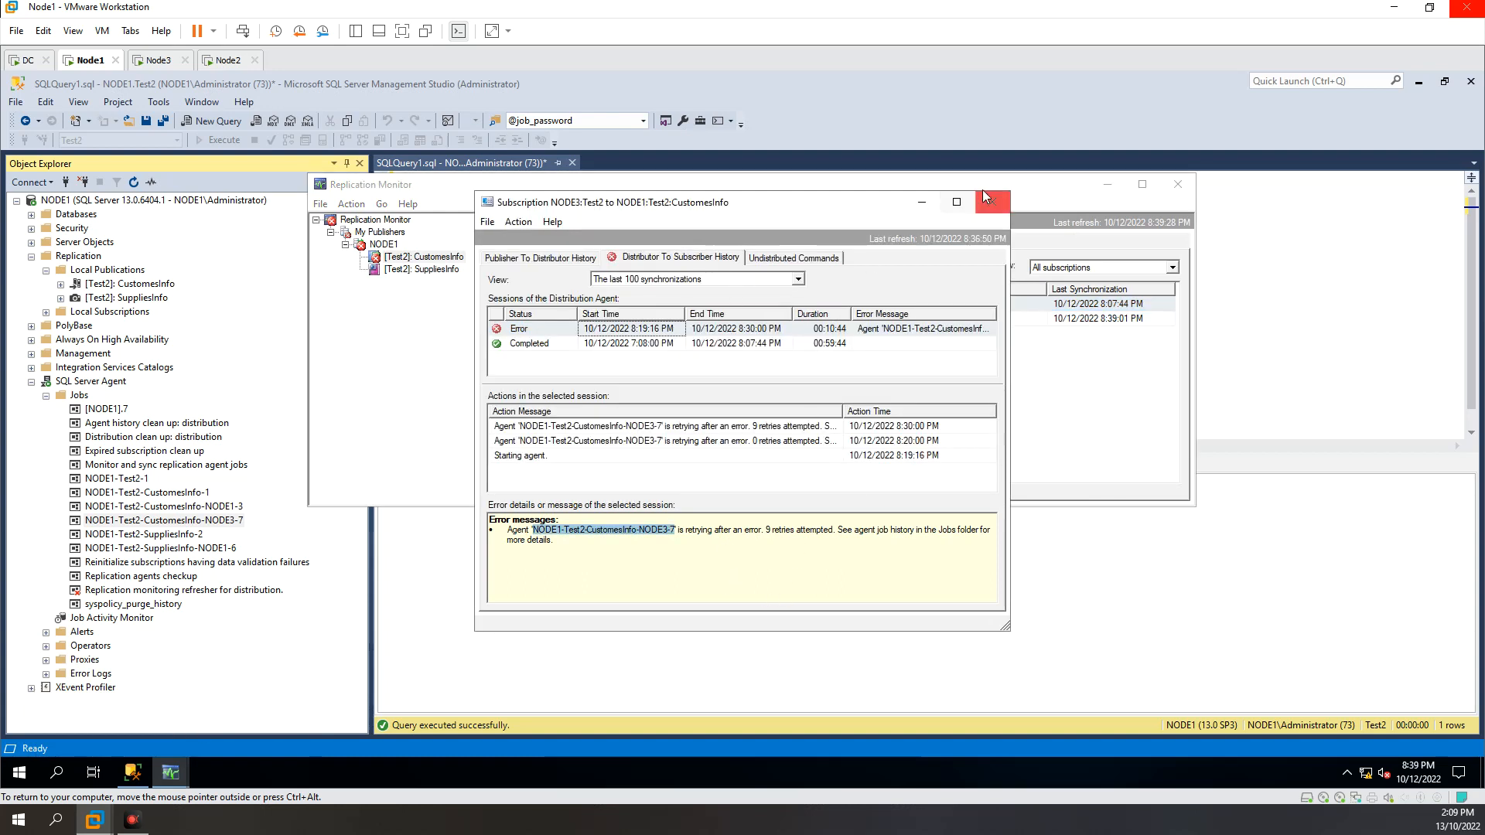
pyautogui.moveTo(877, 208); pyautogui.dragTo(1050, 176)
pyautogui.click(825, 505)
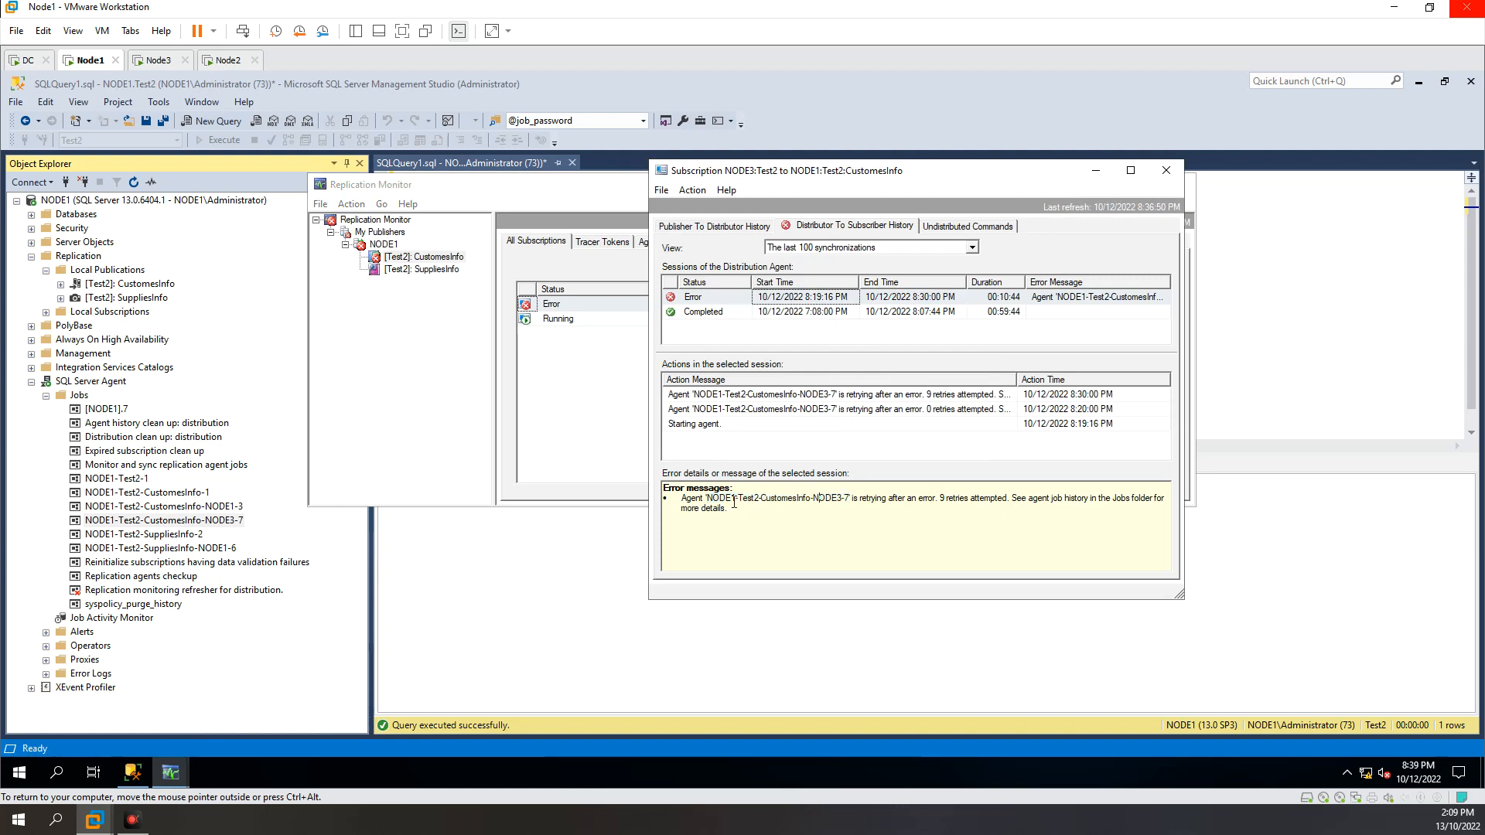
pyautogui.moveTo(707, 499); pyautogui.dragTo(847, 499)
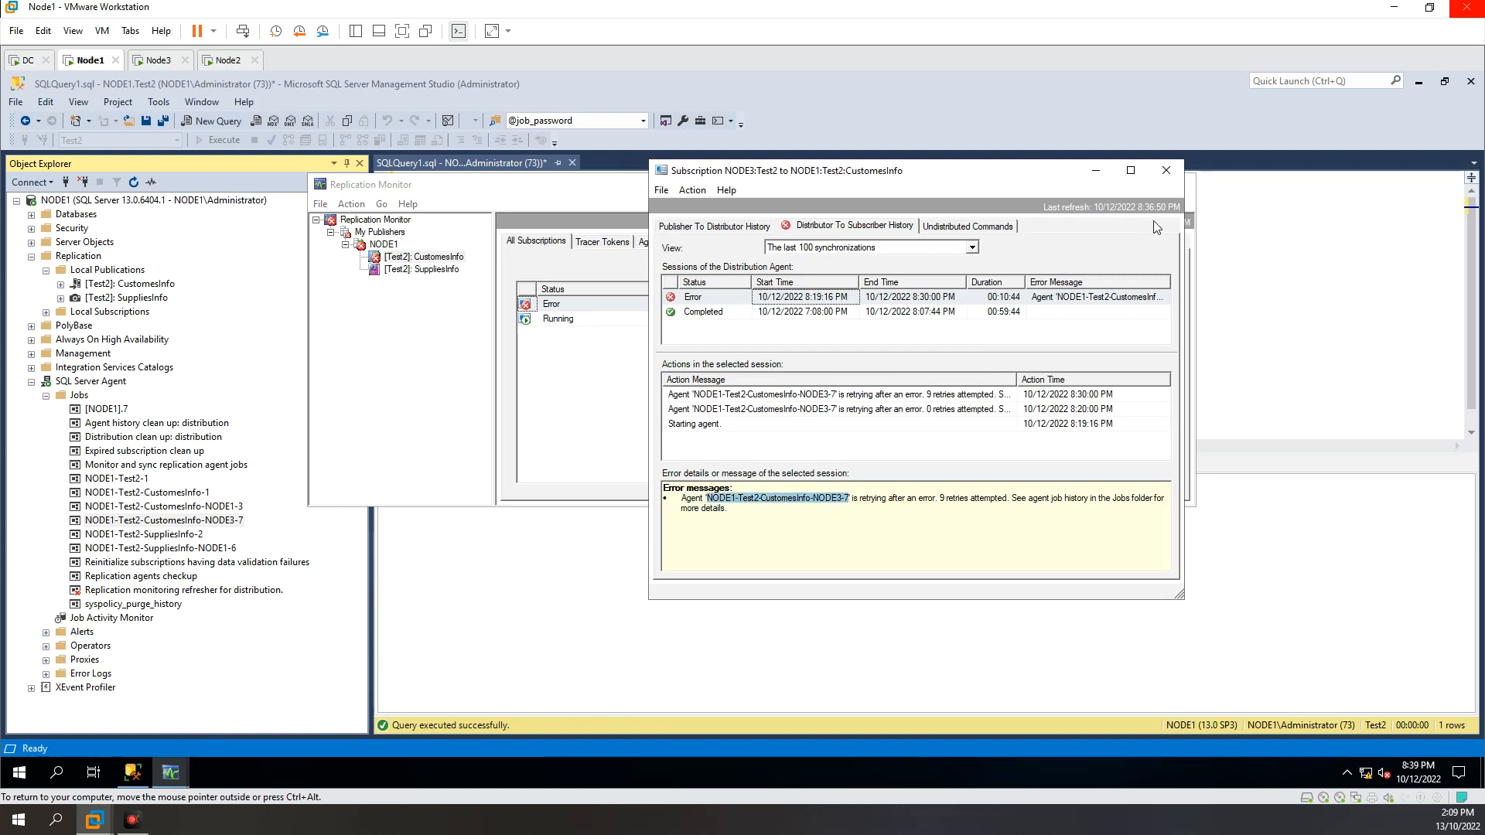
pyautogui.click(1167, 172)
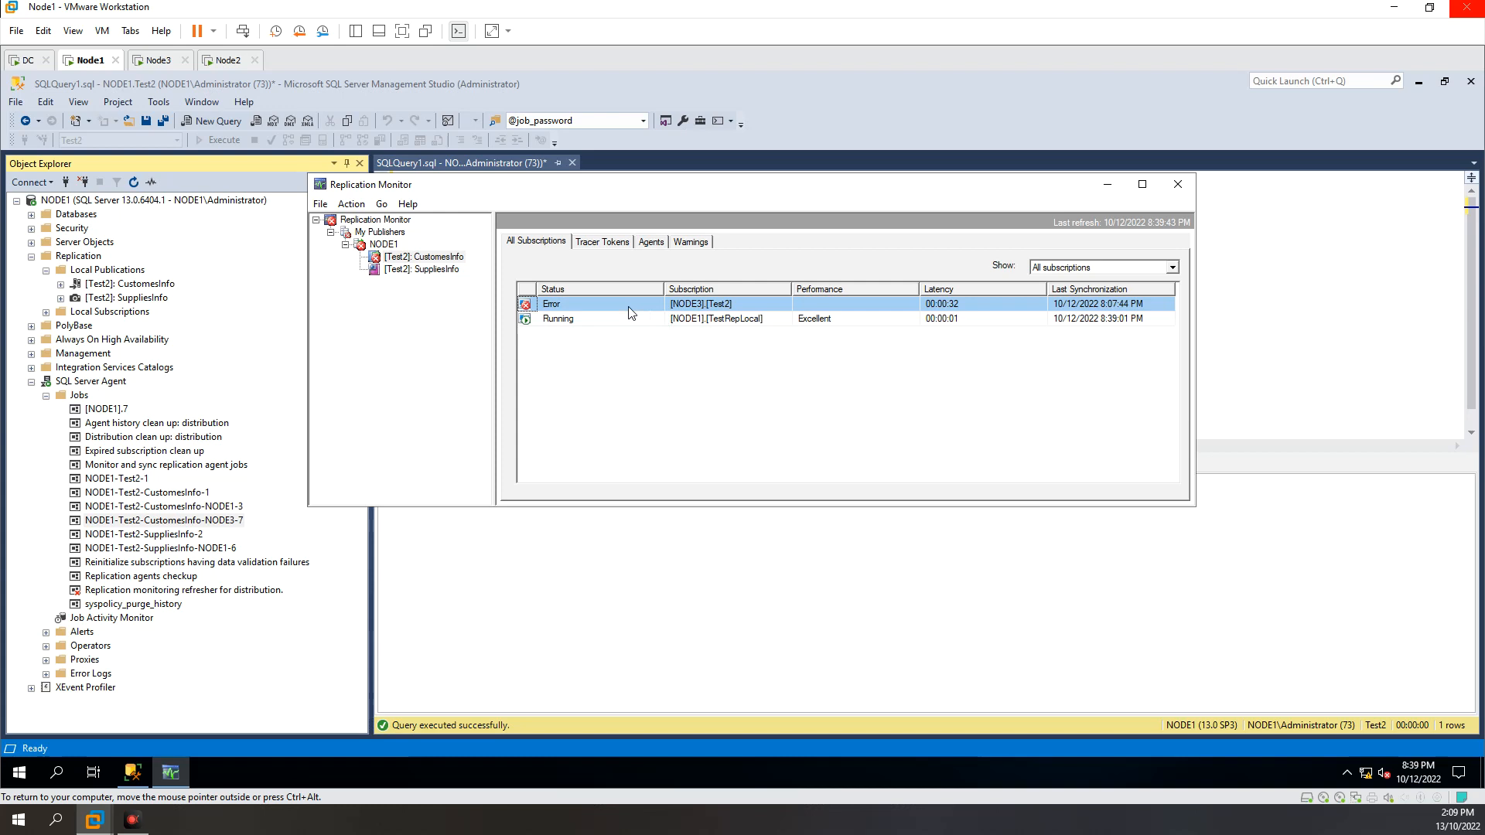
# Step: Reopen the NODE3 subscription details from Replication Monitor, review the failed session's error message, and close the details
pyautogui.rightClick(581, 307)
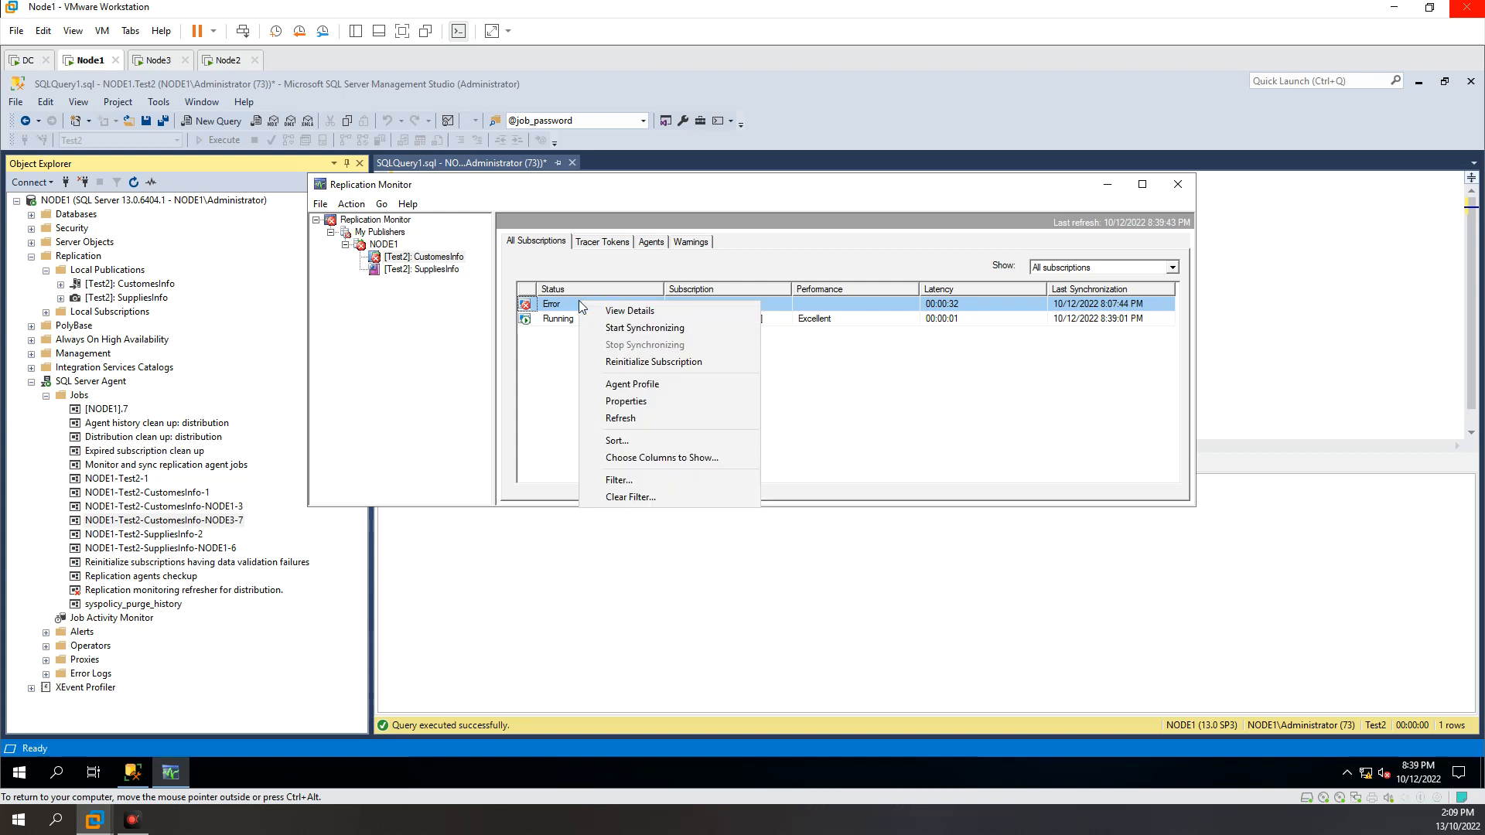
pyautogui.click(597, 312)
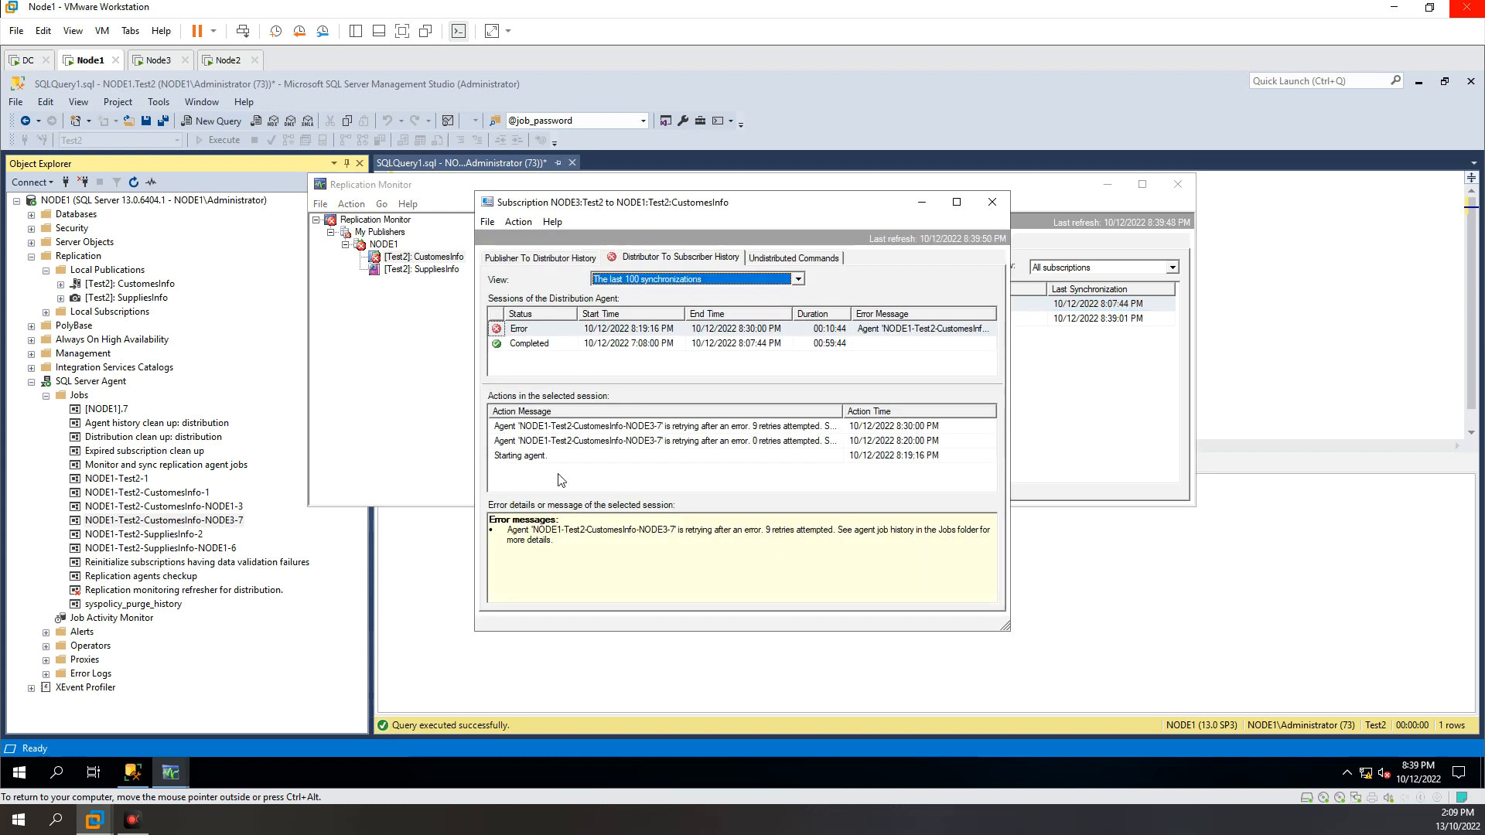
pyautogui.click(547, 334)
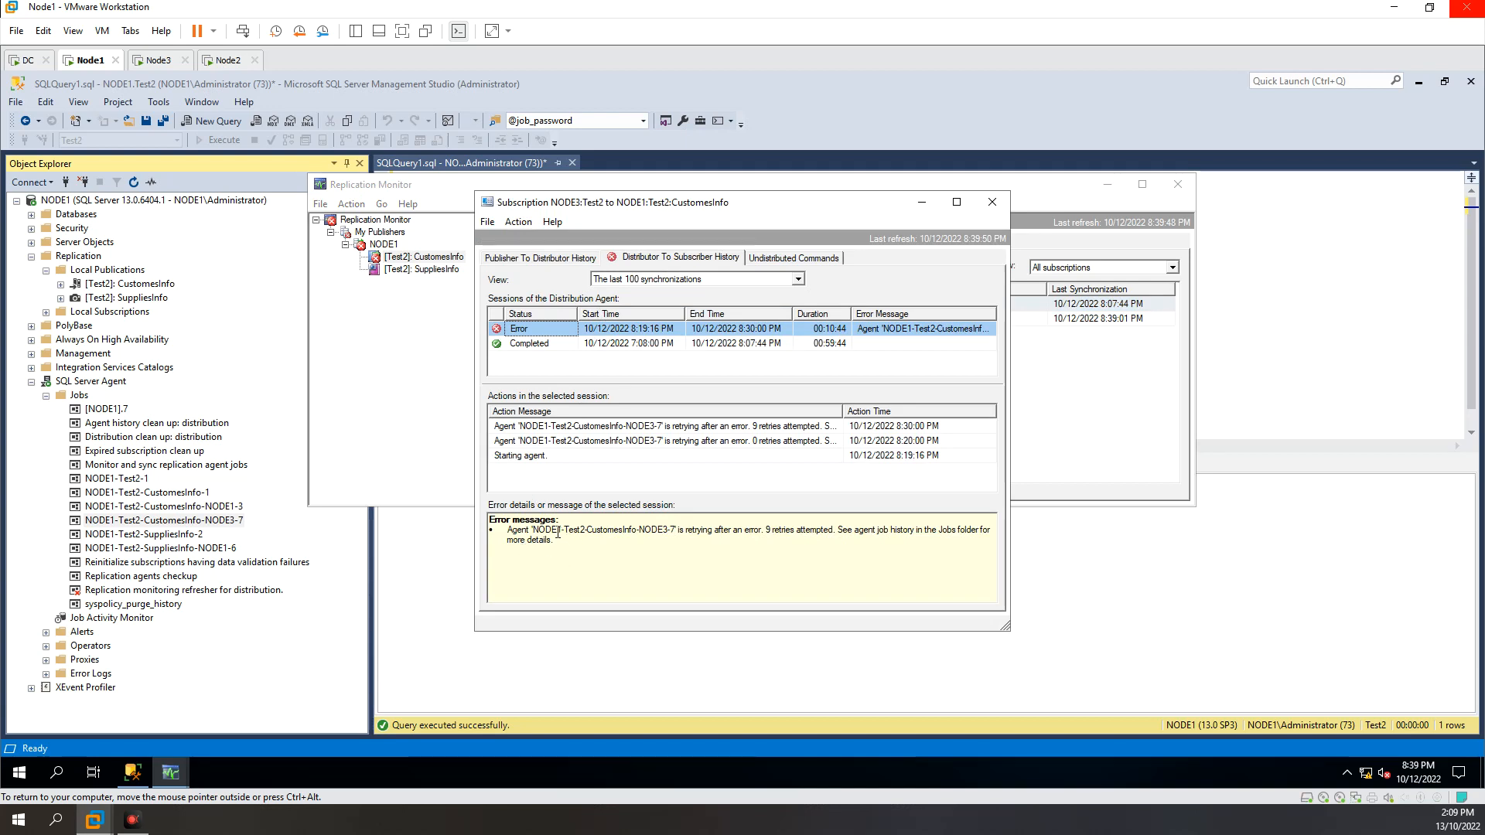
pyautogui.moveTo(533, 529); pyautogui.dragTo(678, 531)
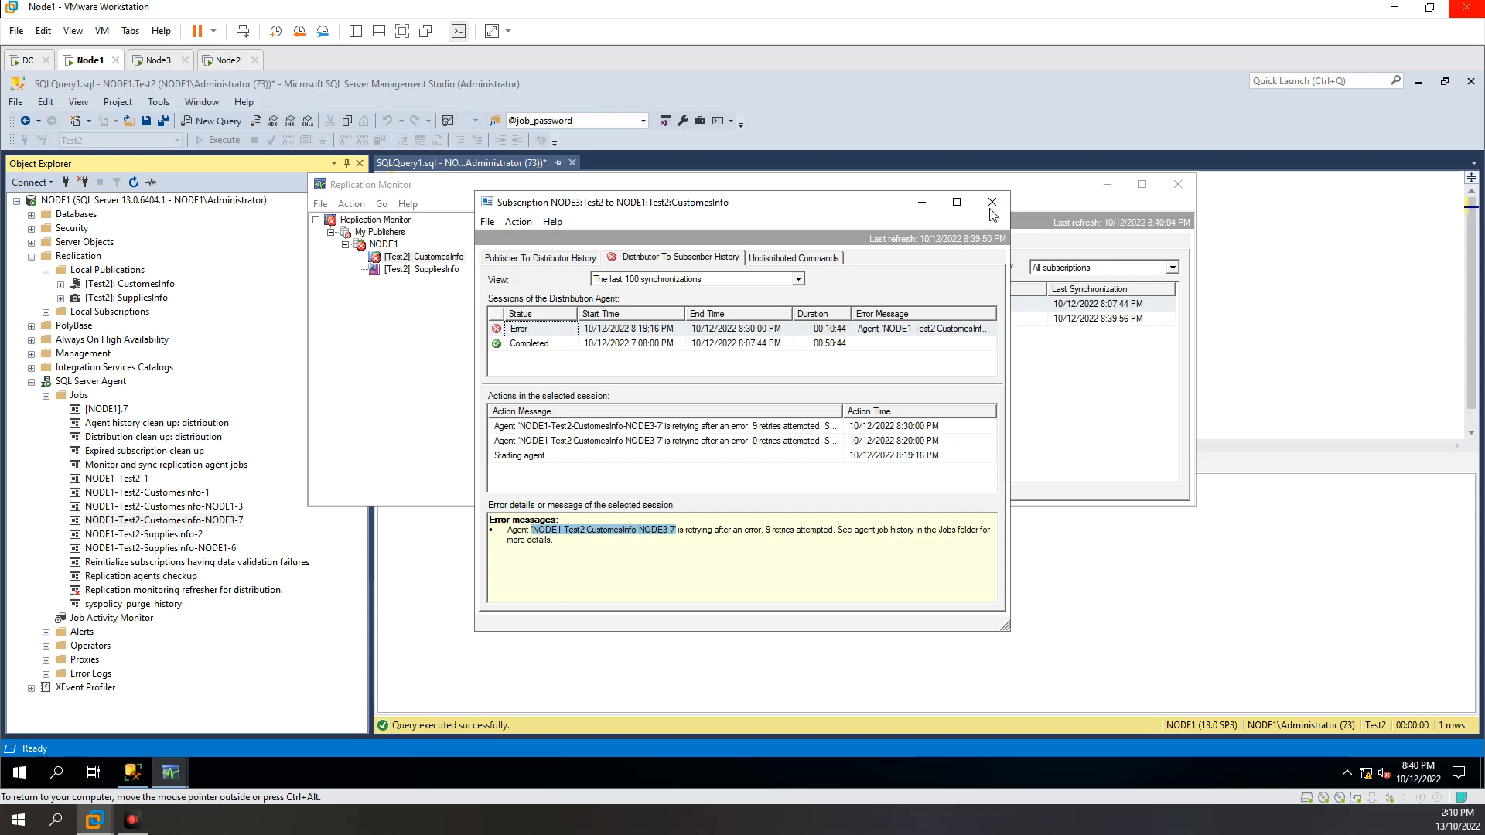
pyautogui.click(991, 206)
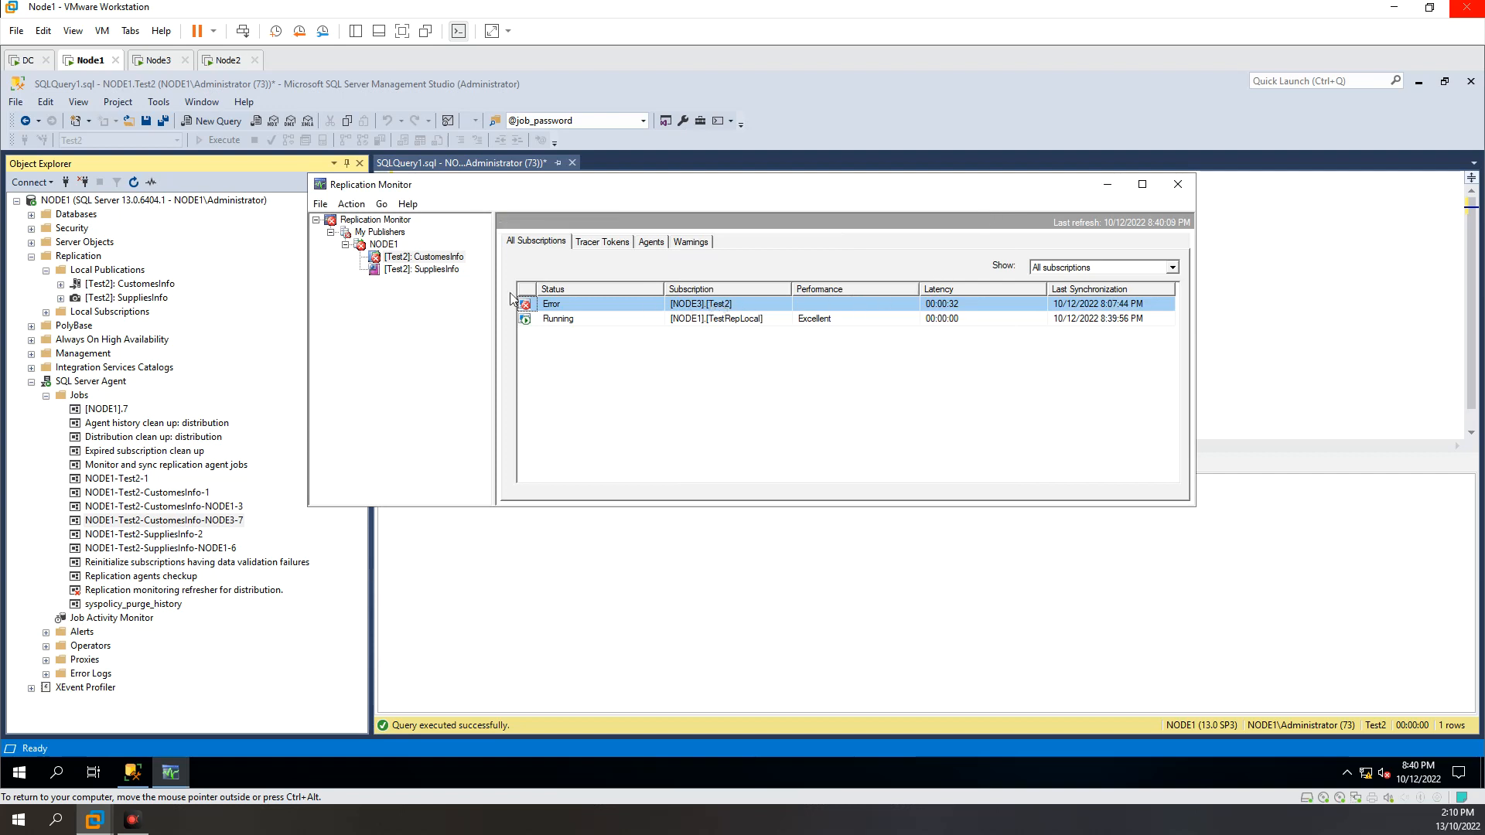
# Step: Set the NODE3 subscription's Distribution Agent process account to test\Administrator and save the subscription properties
pyautogui.rightClick(680, 310)
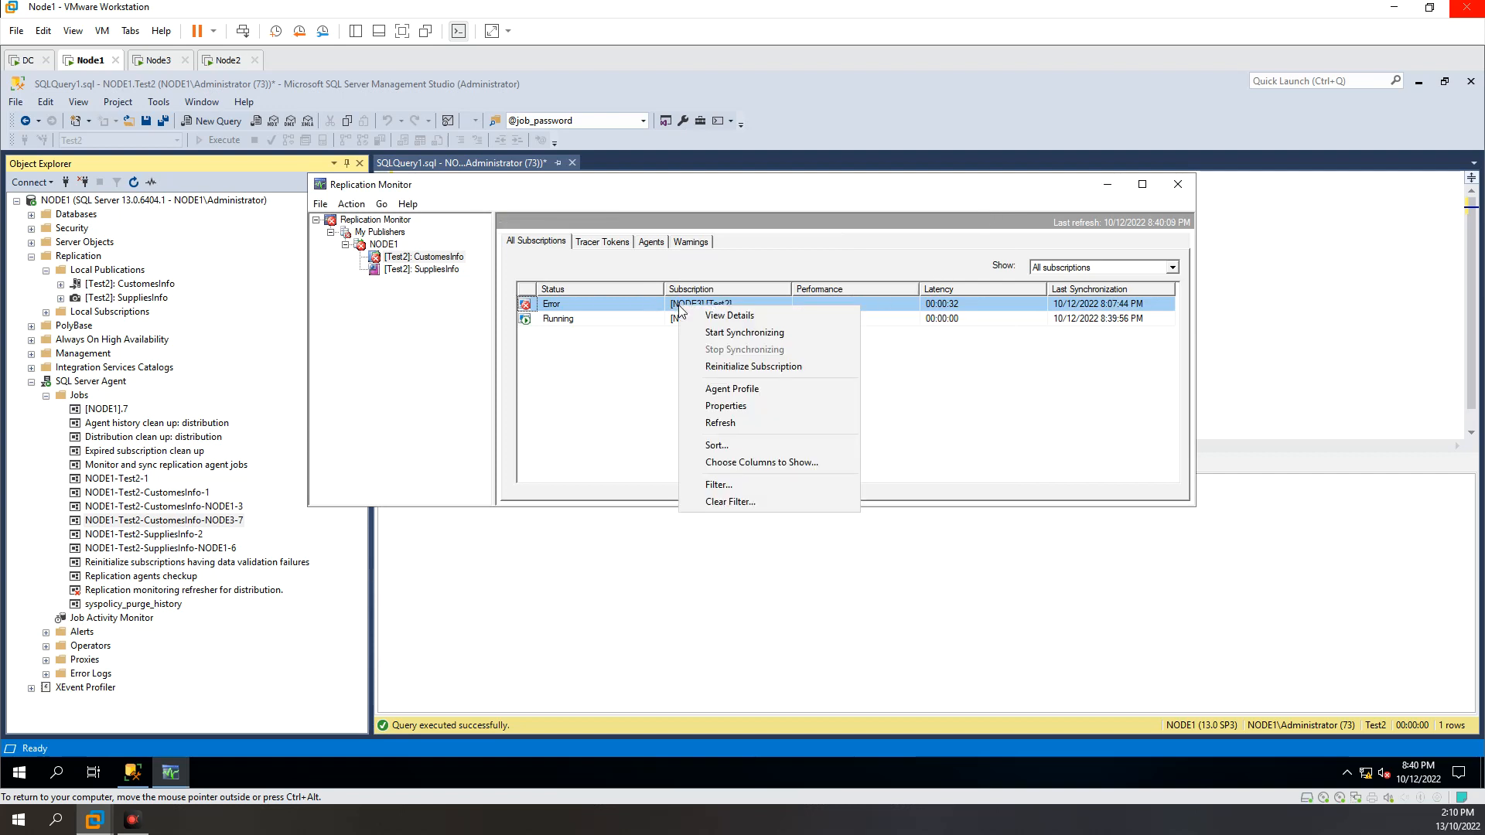
pyautogui.click(728, 406)
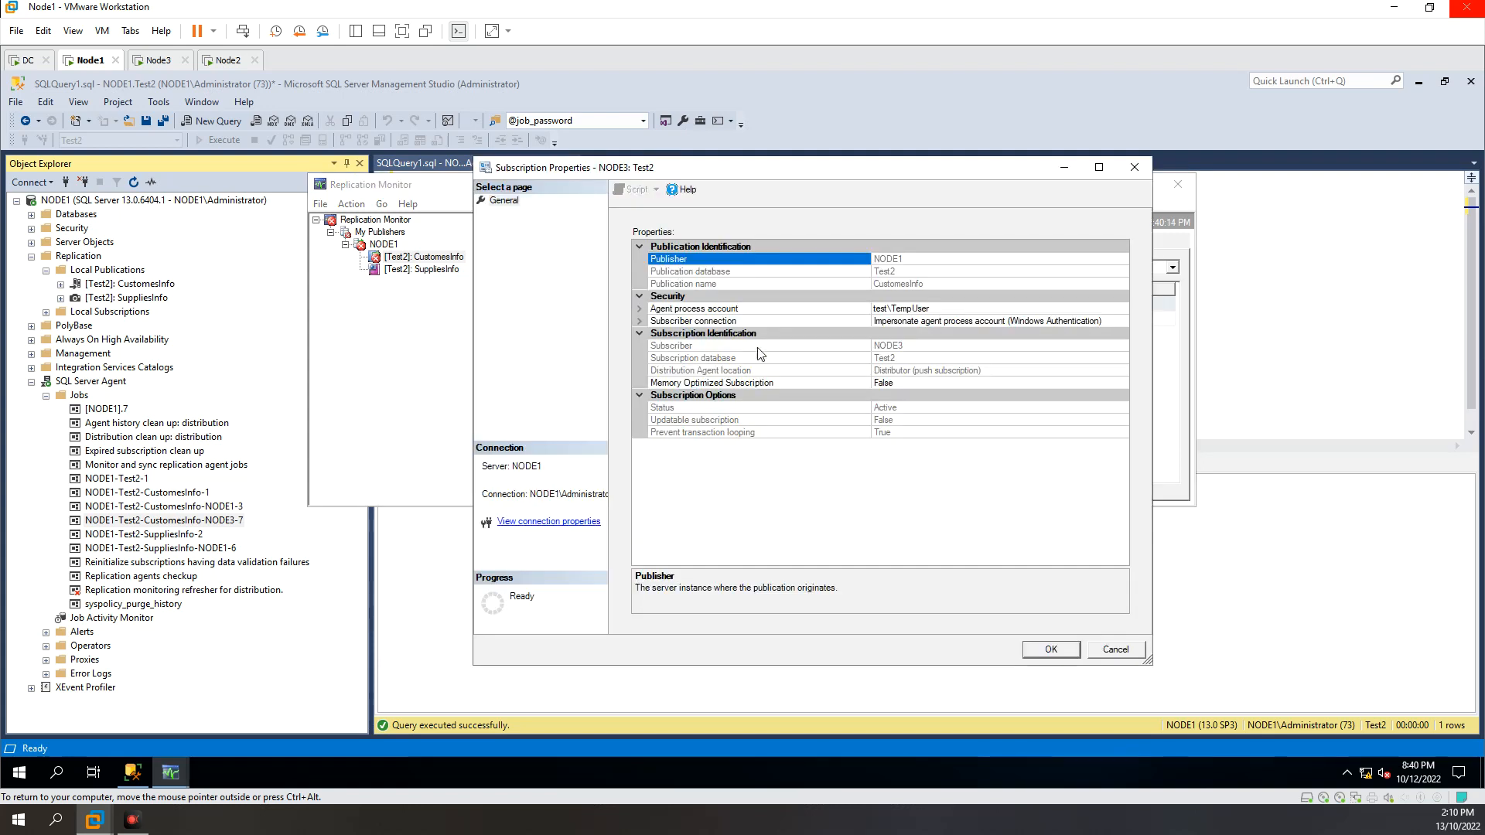
pyautogui.click(1036, 308)
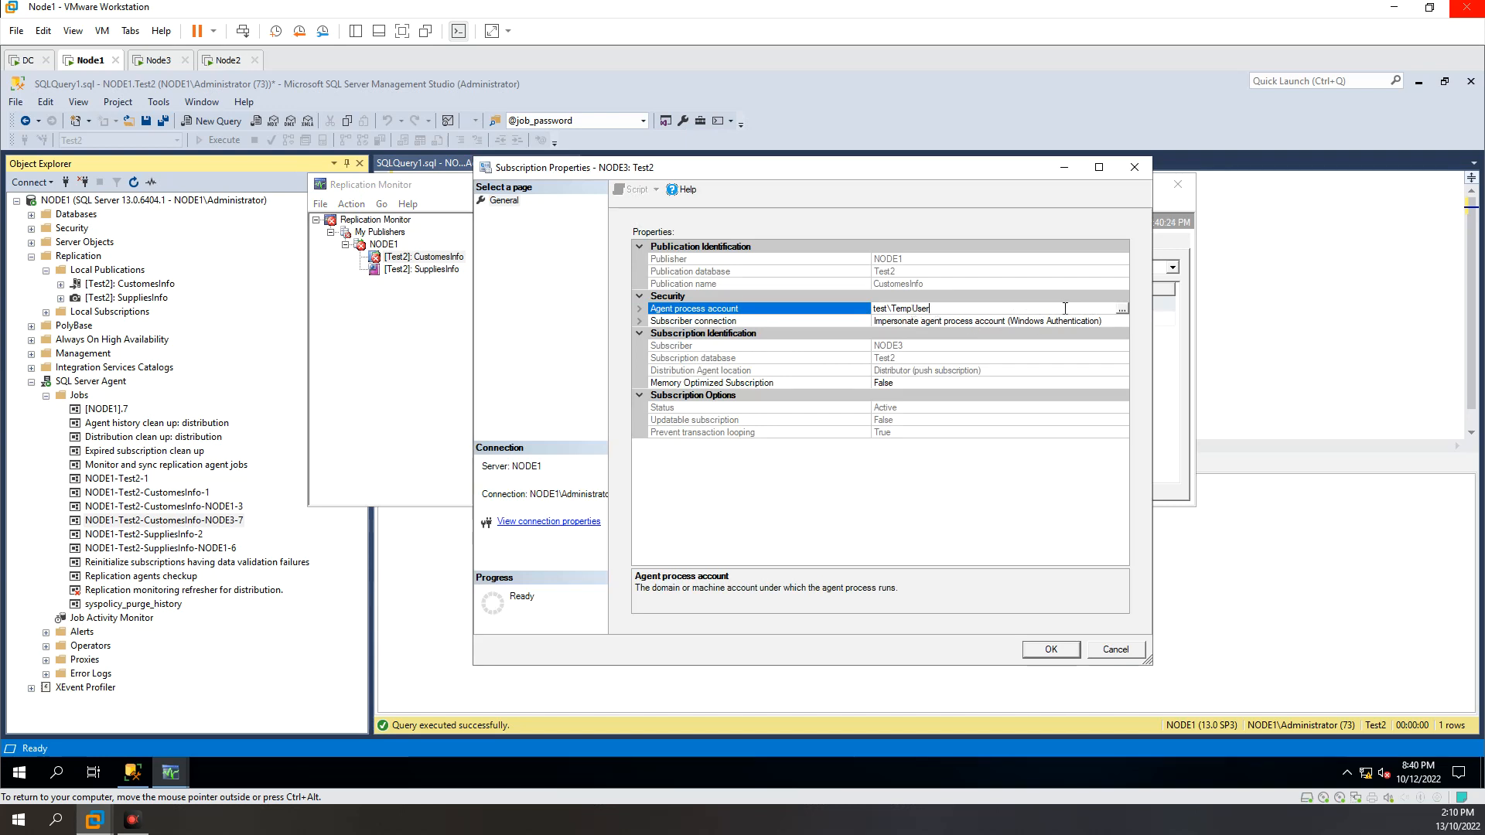
pyautogui.click(1123, 309)
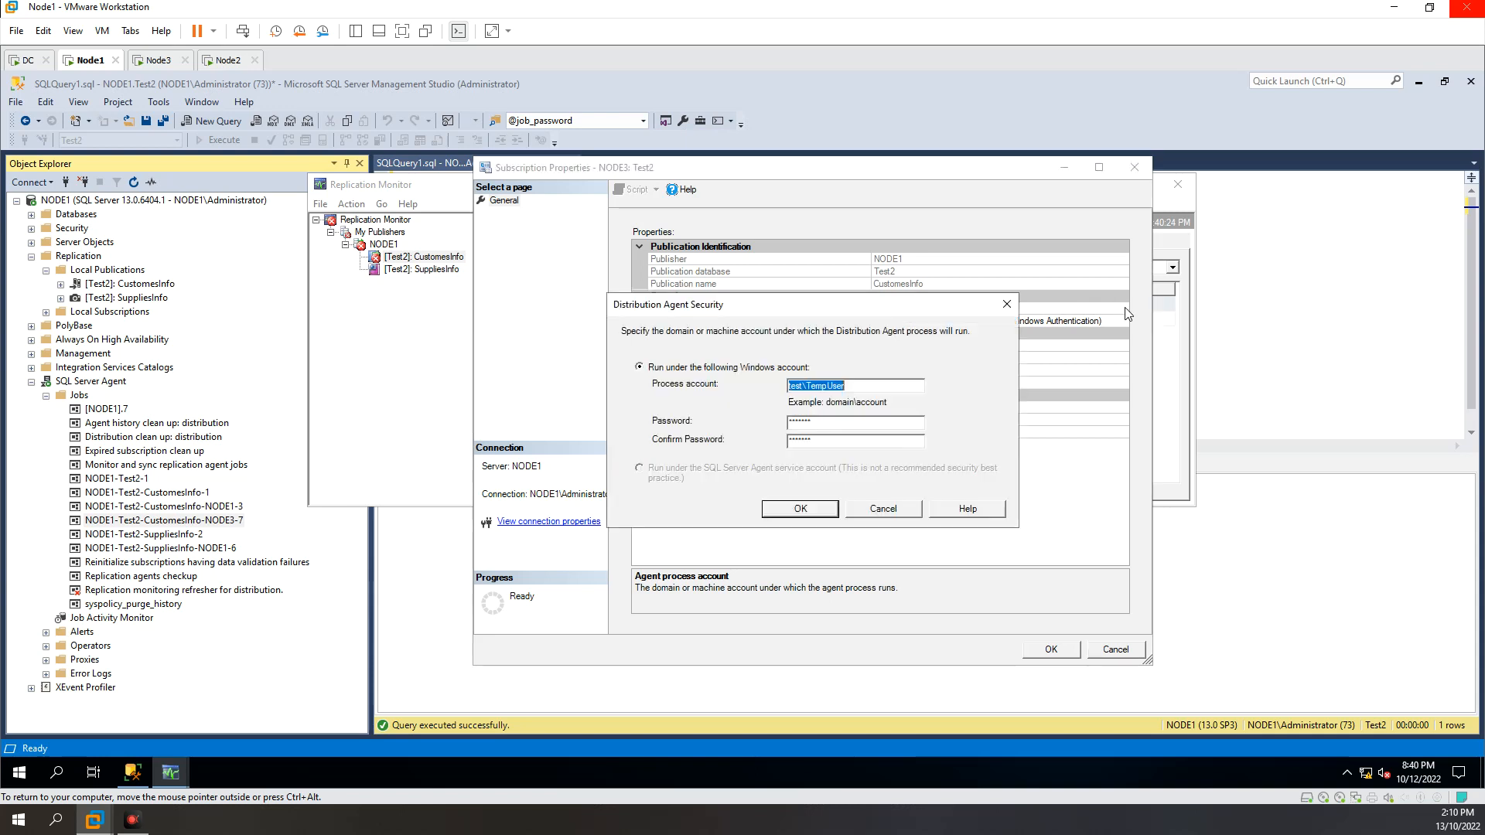
pyautogui.click(847, 386)
pyautogui.moveTo(807, 385); pyautogui.dragTo(908, 388)
pyautogui.write('Administrator')
pyautogui.click(806, 516)
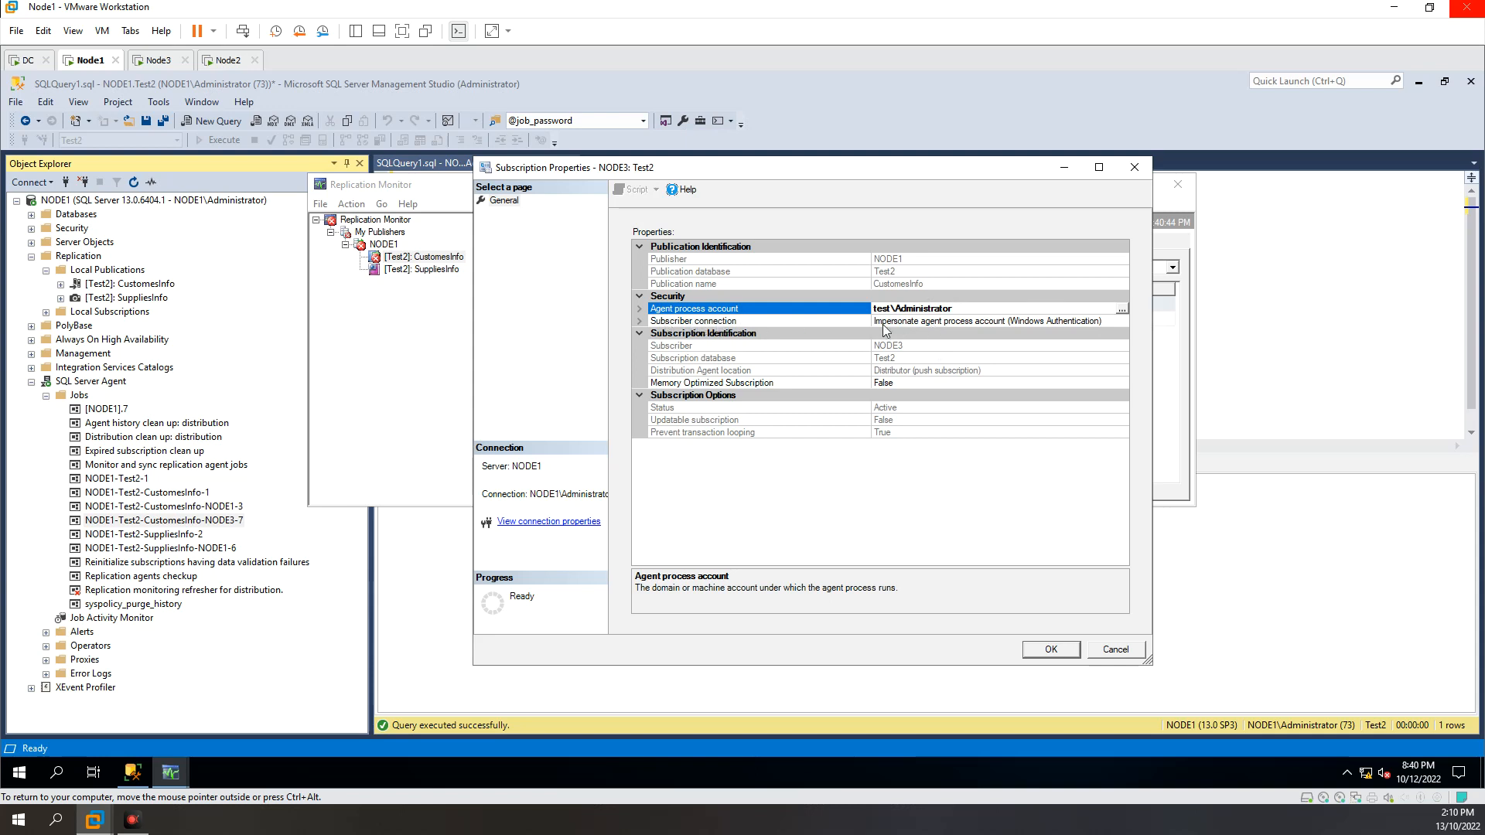
pyautogui.click(1052, 650)
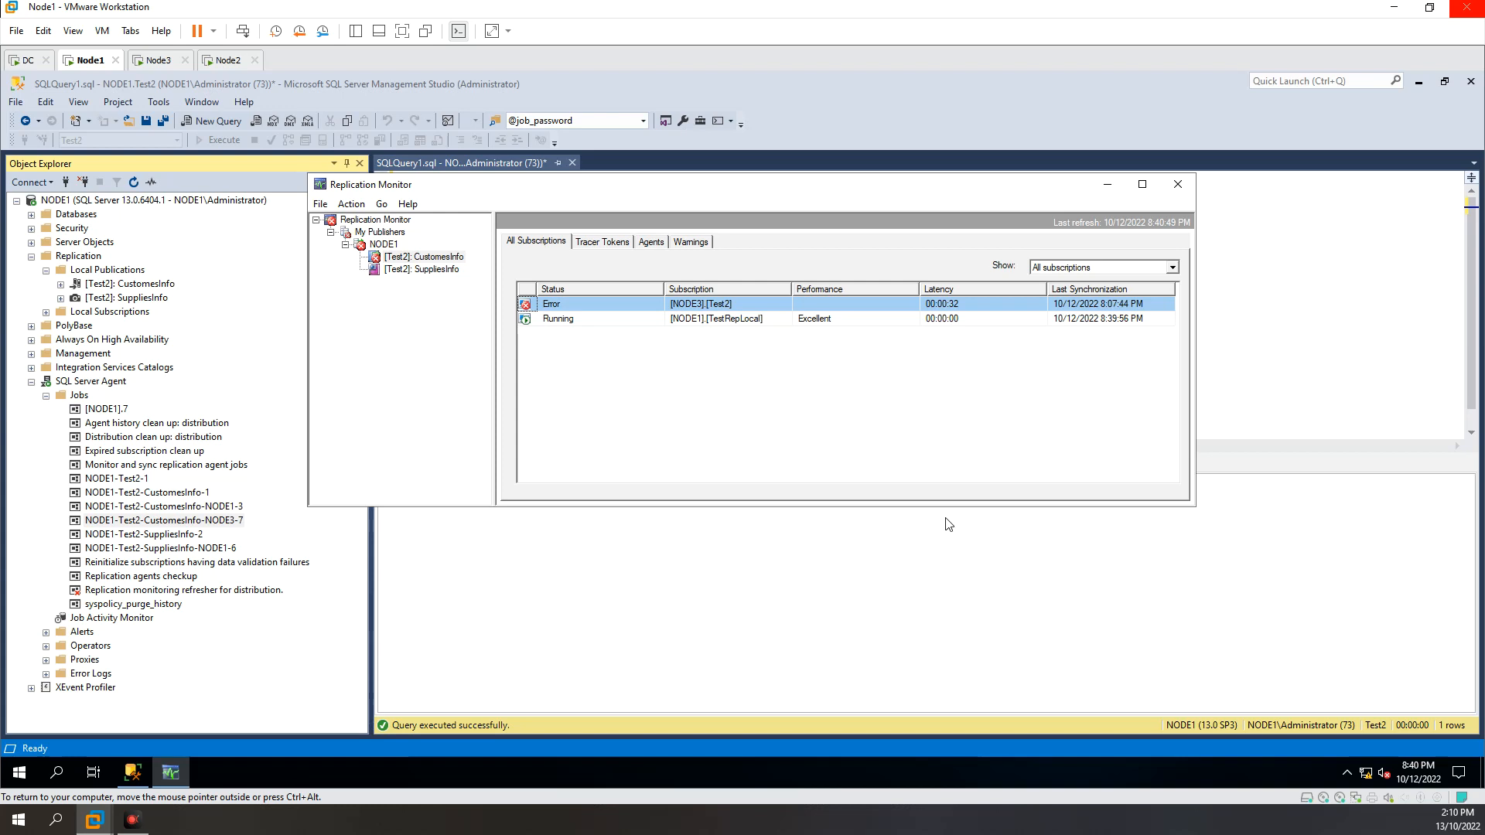
# Step: Try to start synchronizing the NODE3 Test2 subscription from Replication Monitor
pyautogui.rightClick(590, 313)
pyautogui.click(582, 305)
pyautogui.rightClick(581, 305)
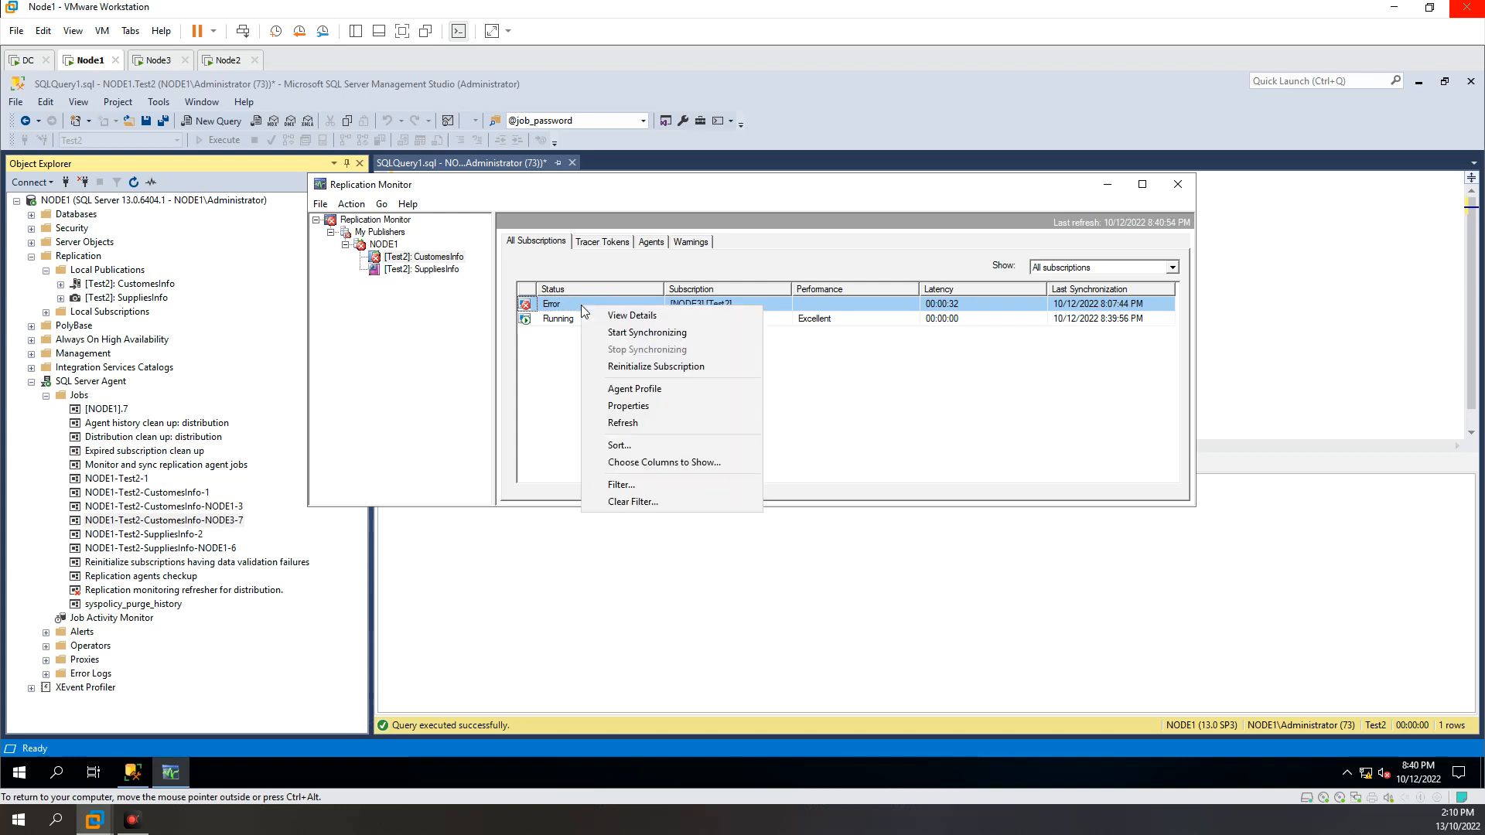
pyautogui.click(618, 333)
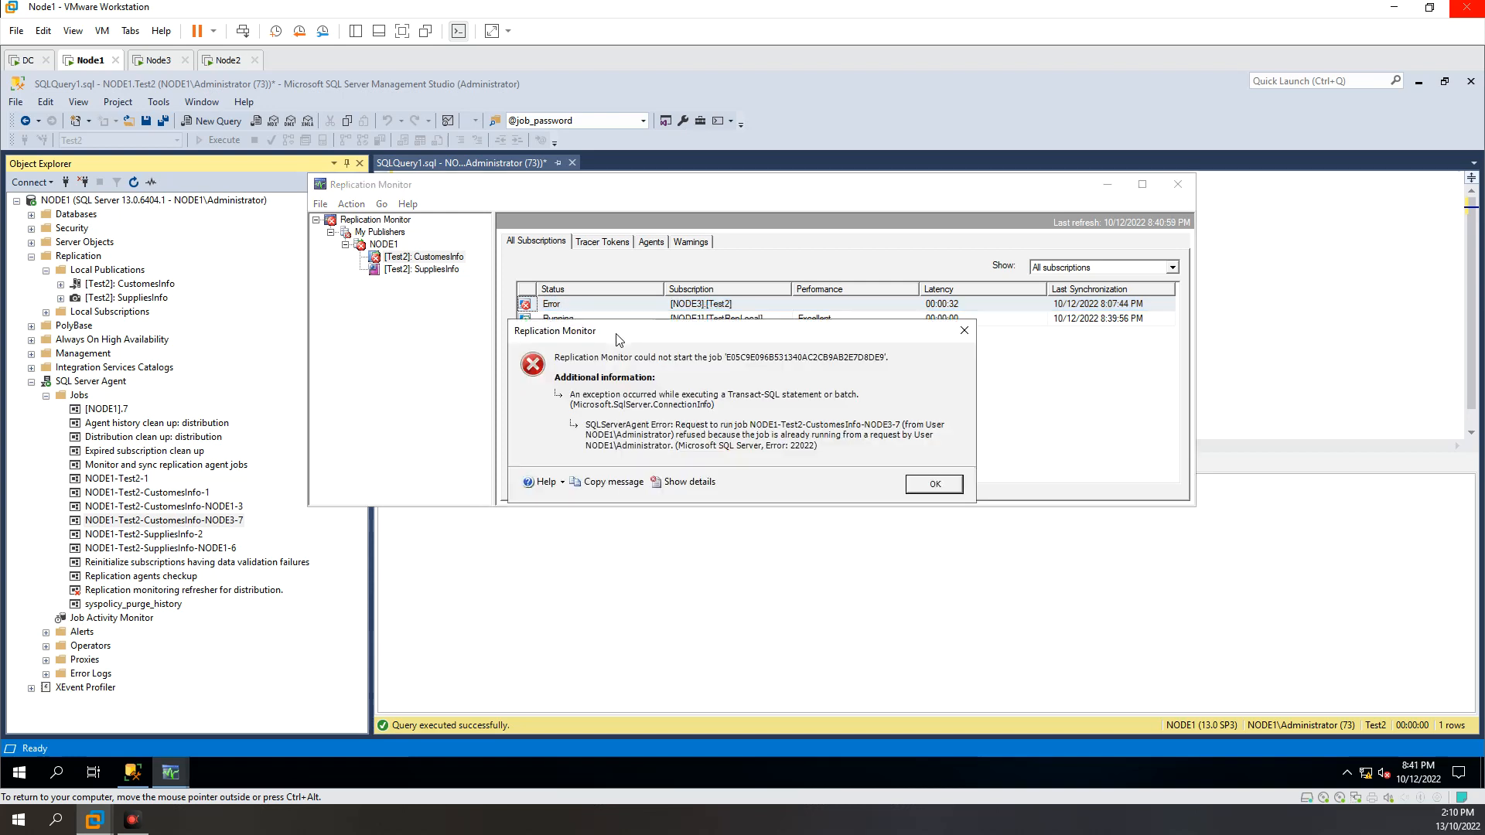
pyautogui.moveTo(648, 335); pyautogui.dragTo(683, 292)
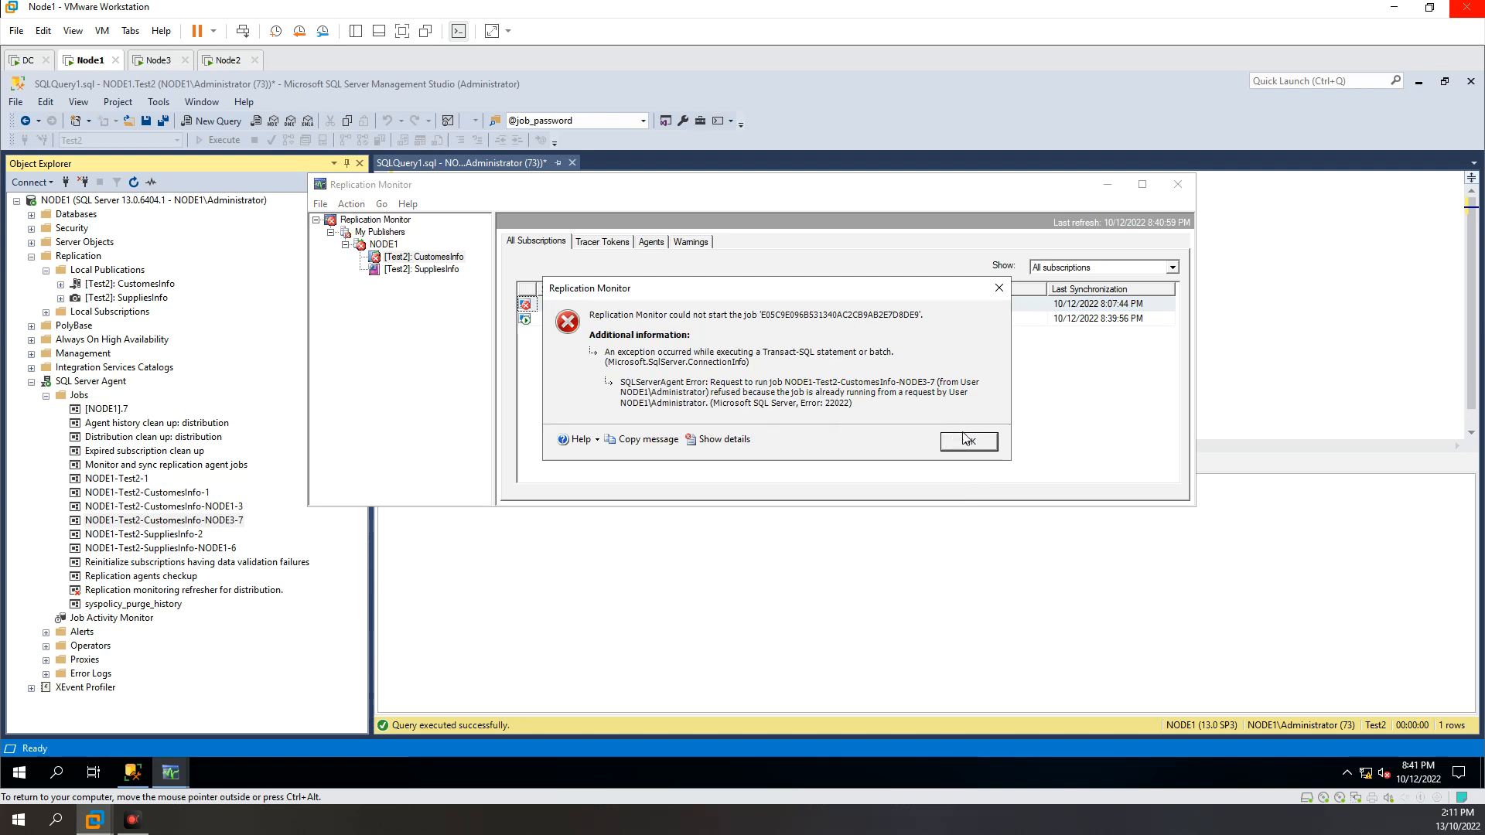
pyautogui.click(967, 442)
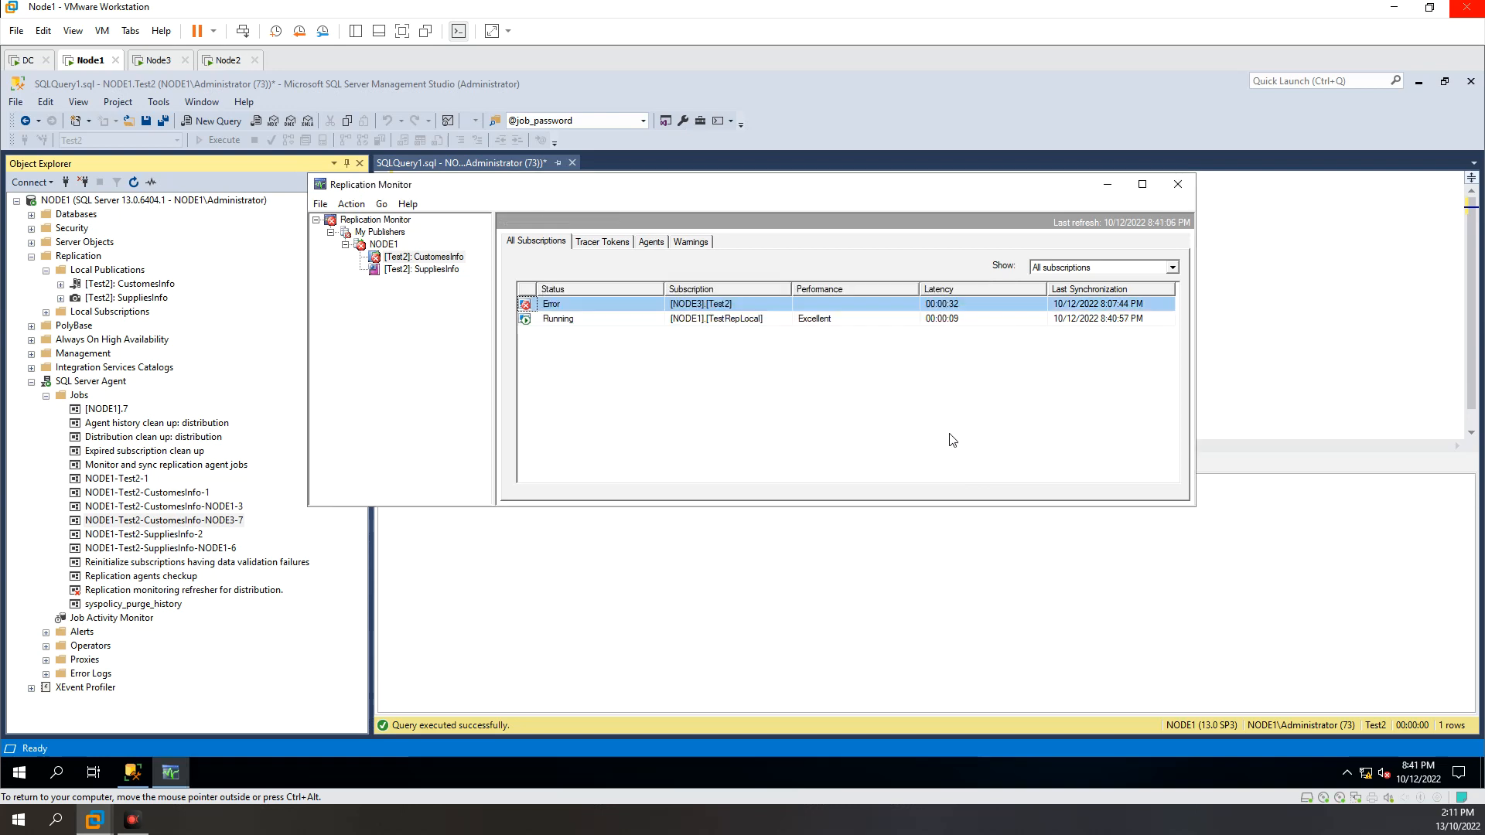
# Step: Retry starting synchronization of the failing NODE3 subscription and dismiss the resulting message
pyautogui.rightClick(607, 305)
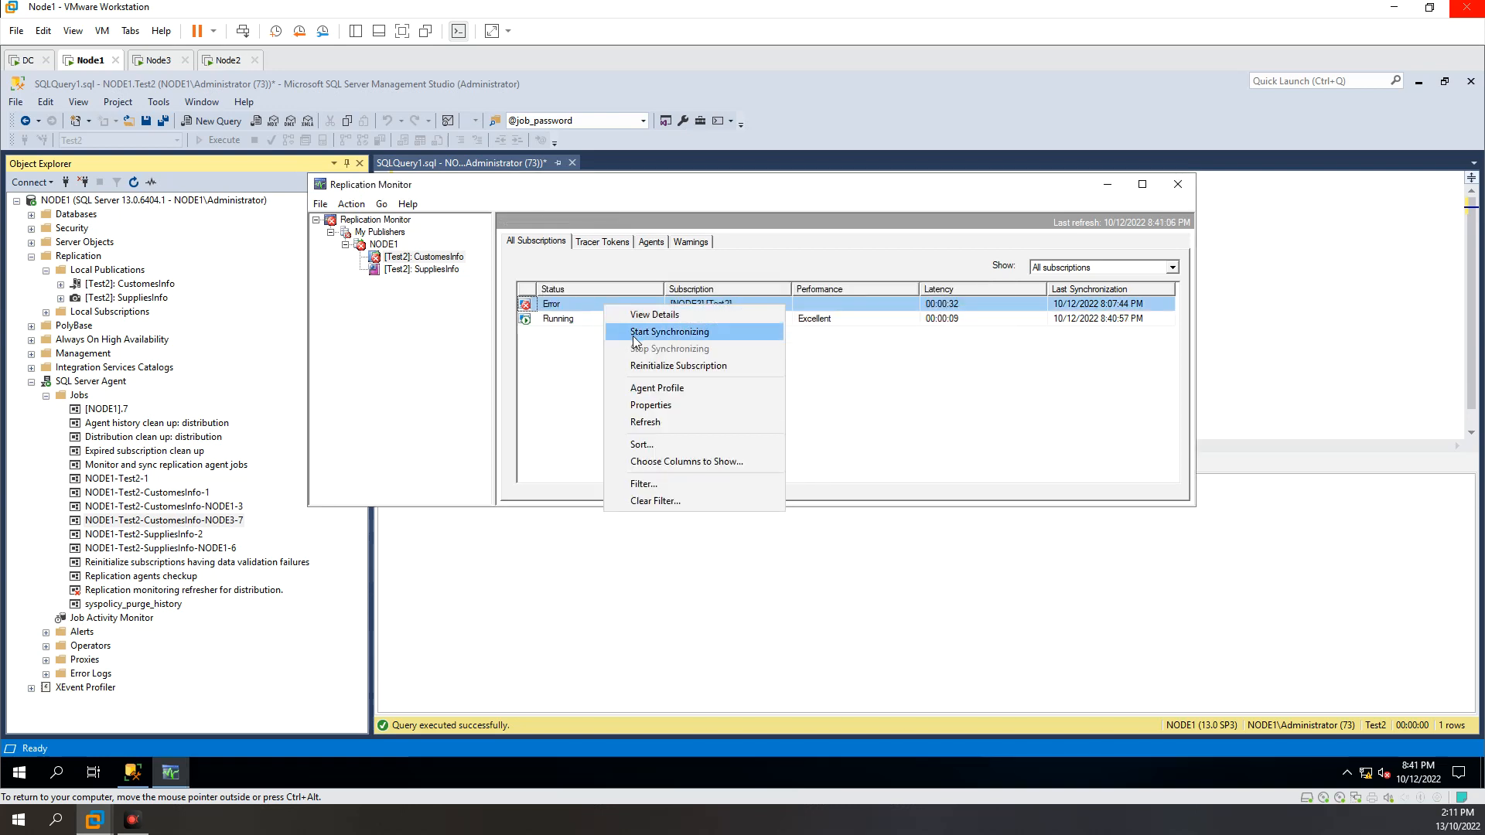
pyautogui.click(634, 333)
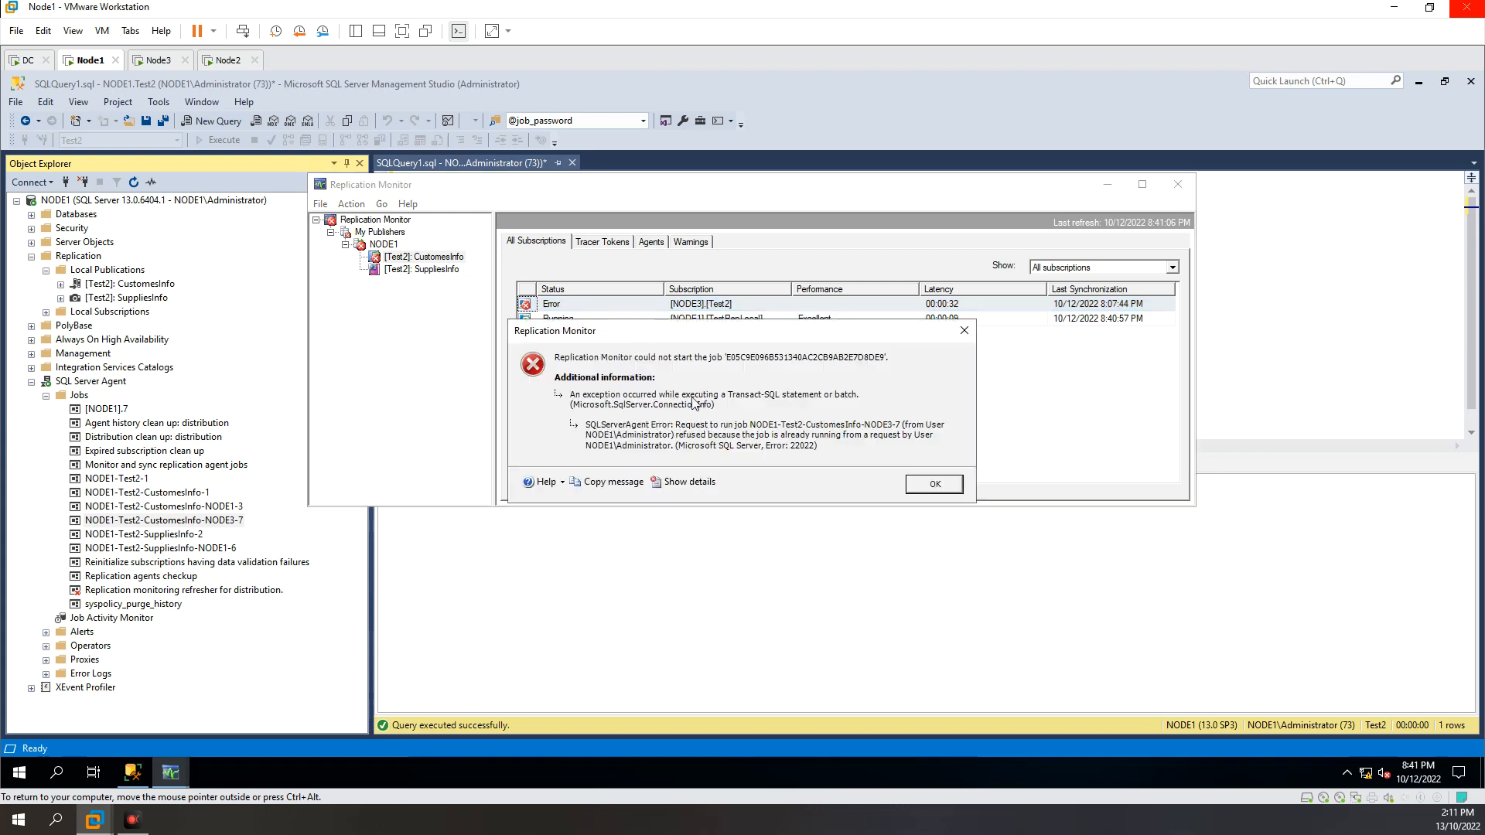
pyautogui.click(937, 490)
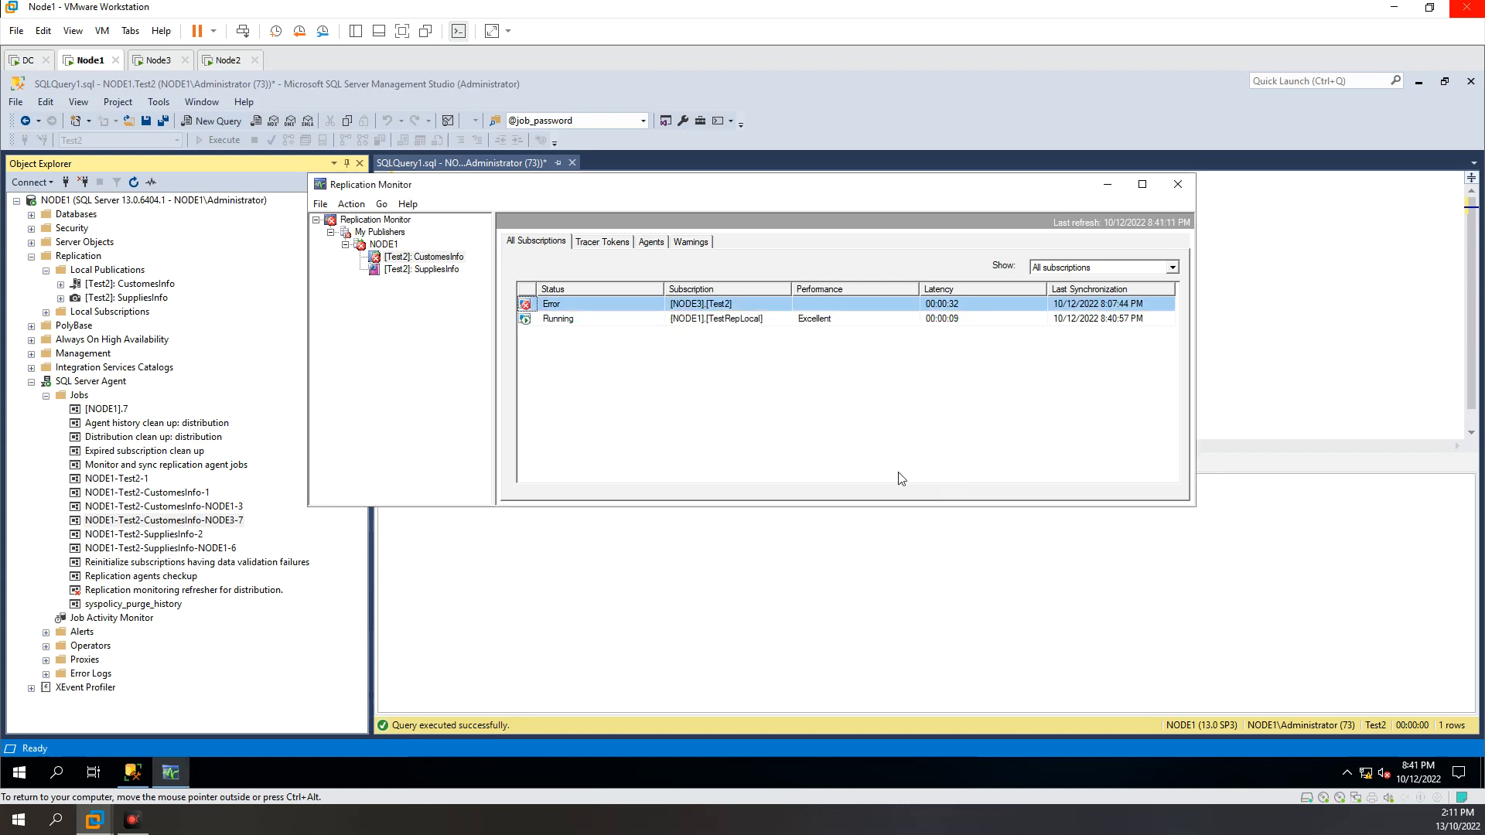
# Step: View the NODE3 subscription's Distribution Agent session history and close the details
pyautogui.rightClick(624, 304)
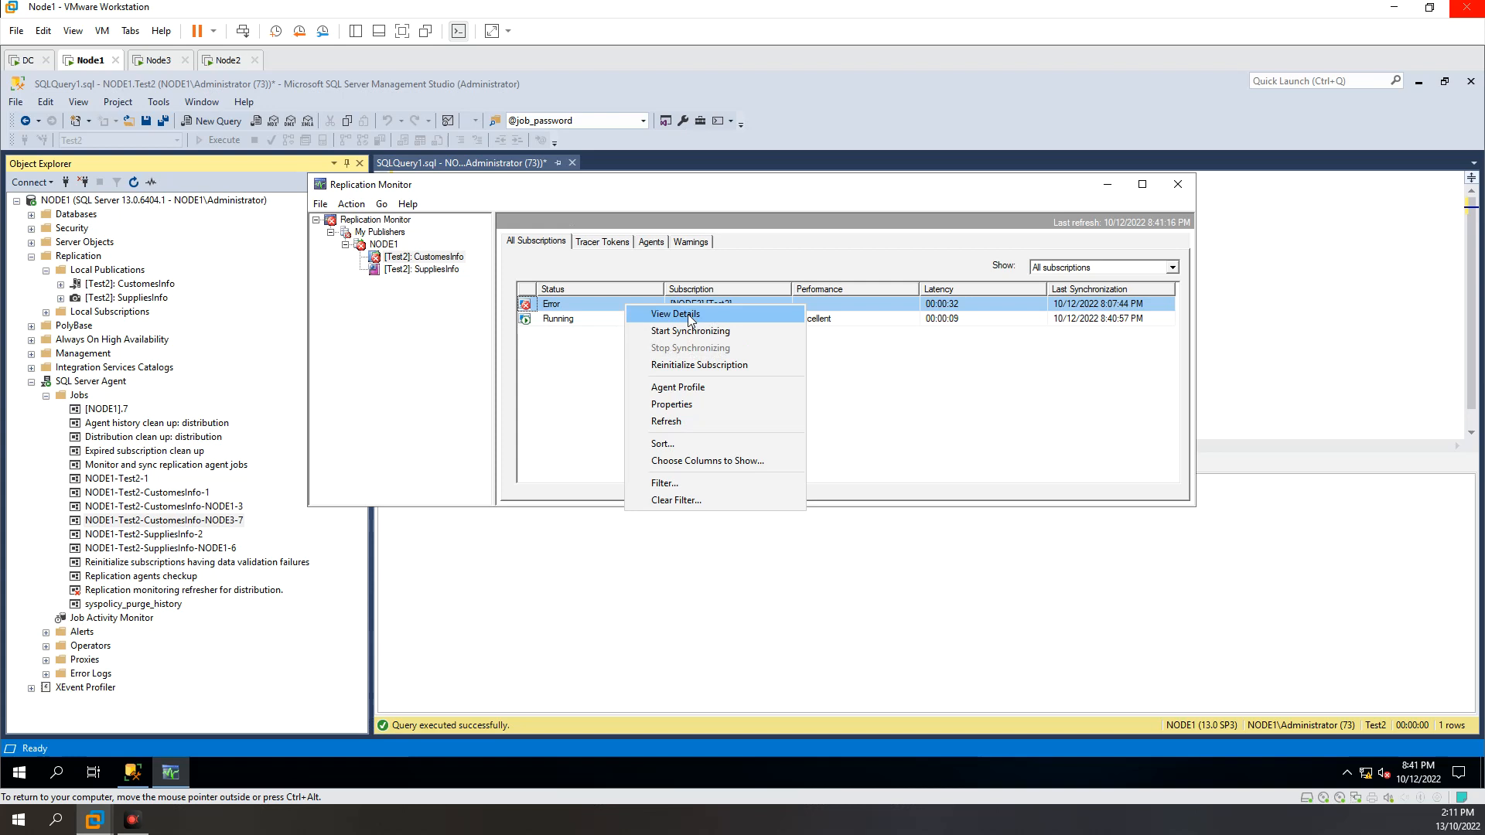
pyautogui.click(872, 360)
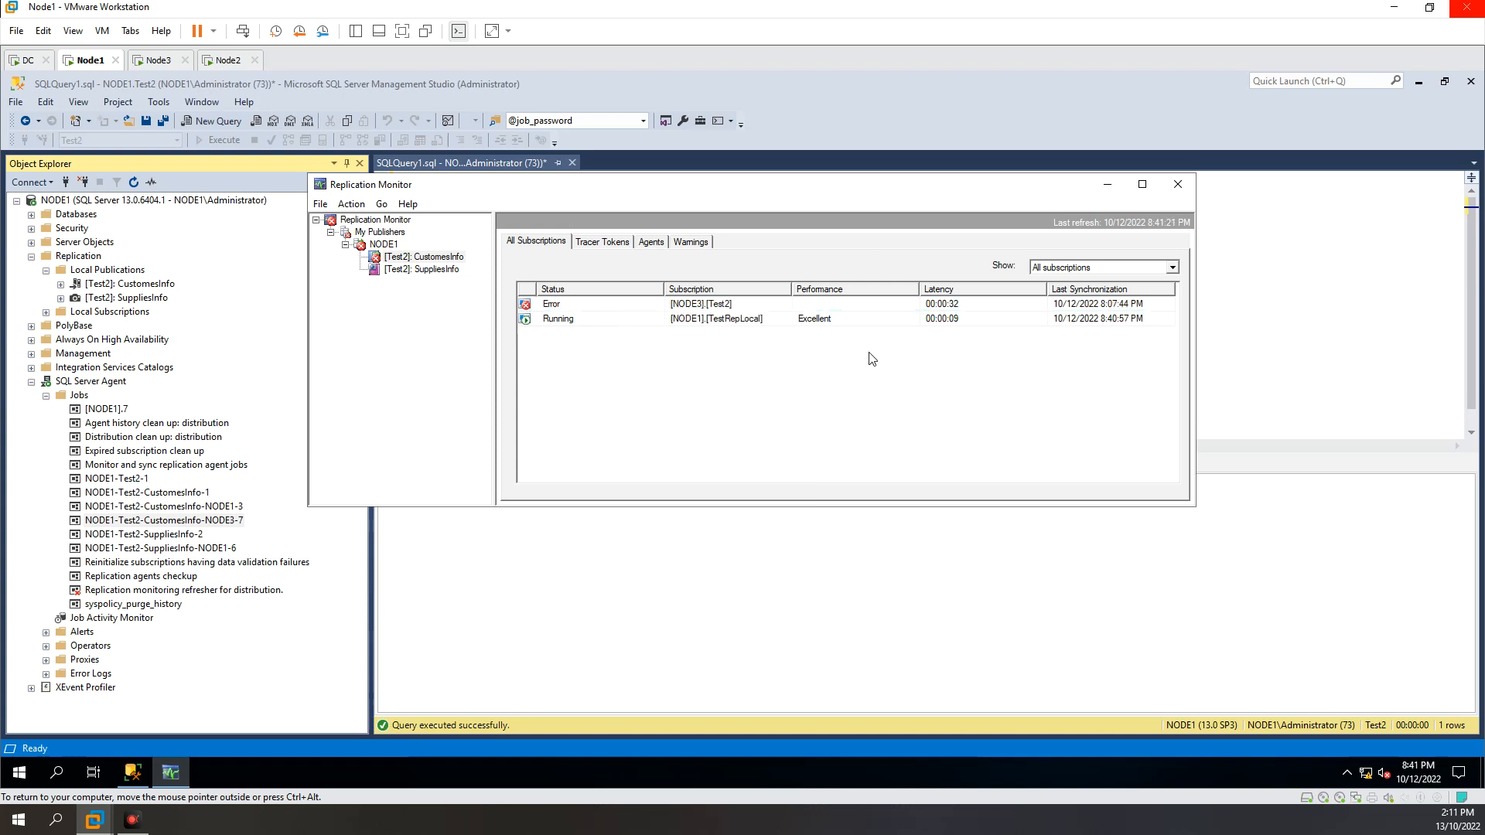
pyautogui.click(594, 307)
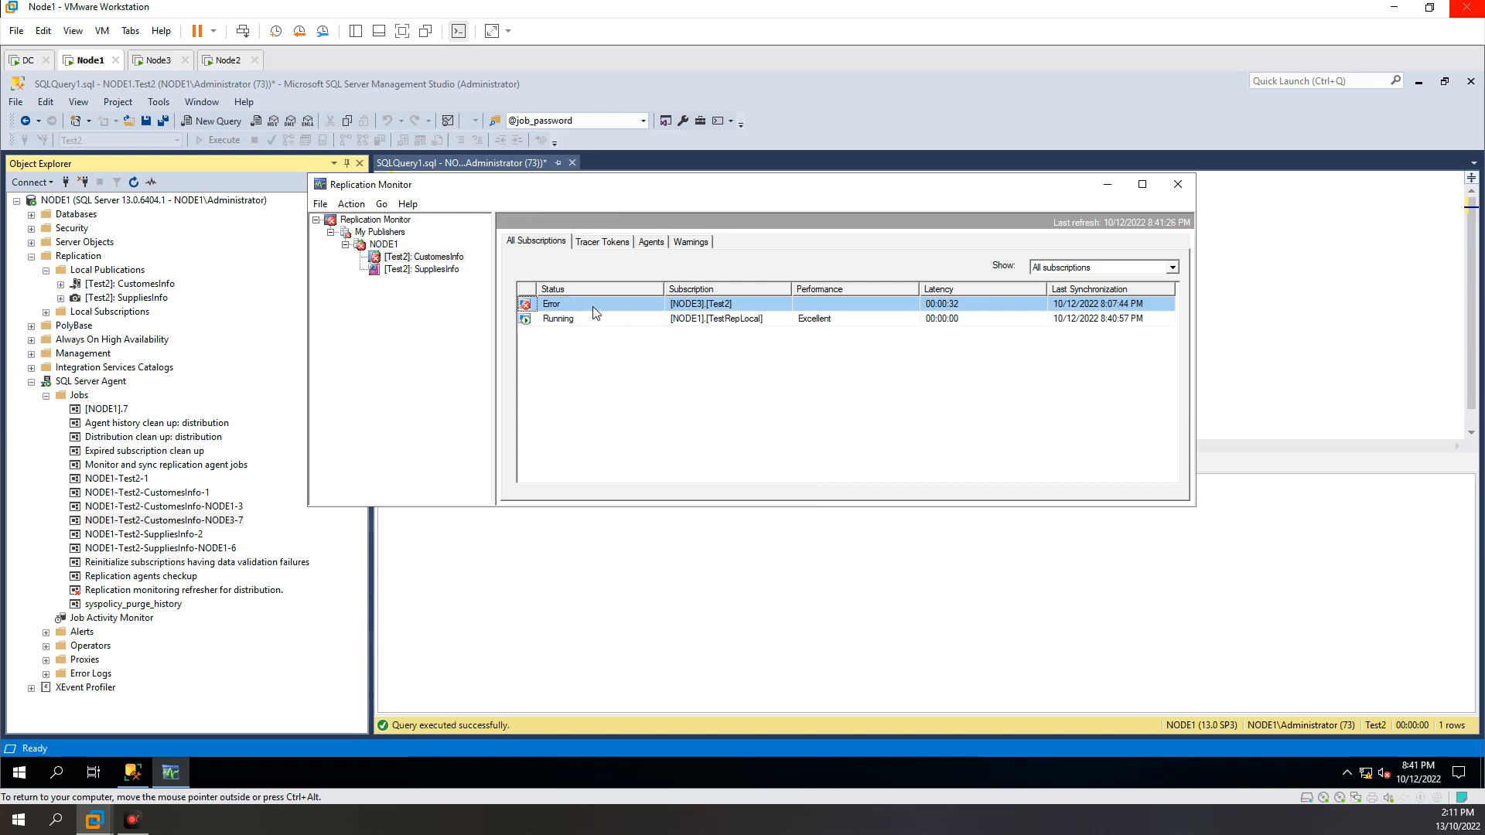
pyautogui.rightClick(594, 309)
pyautogui.click(607, 318)
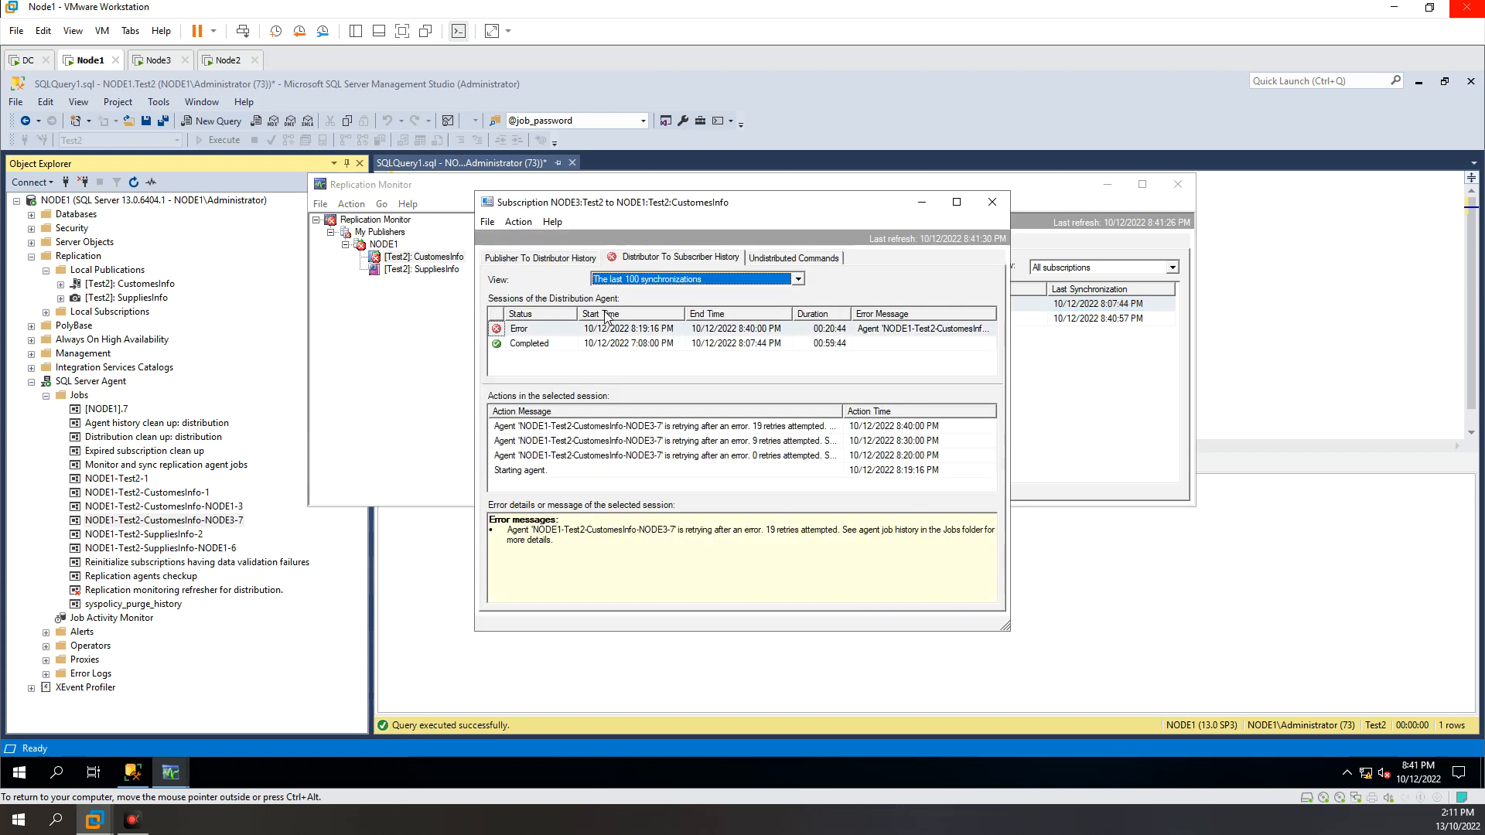
pyautogui.click(989, 205)
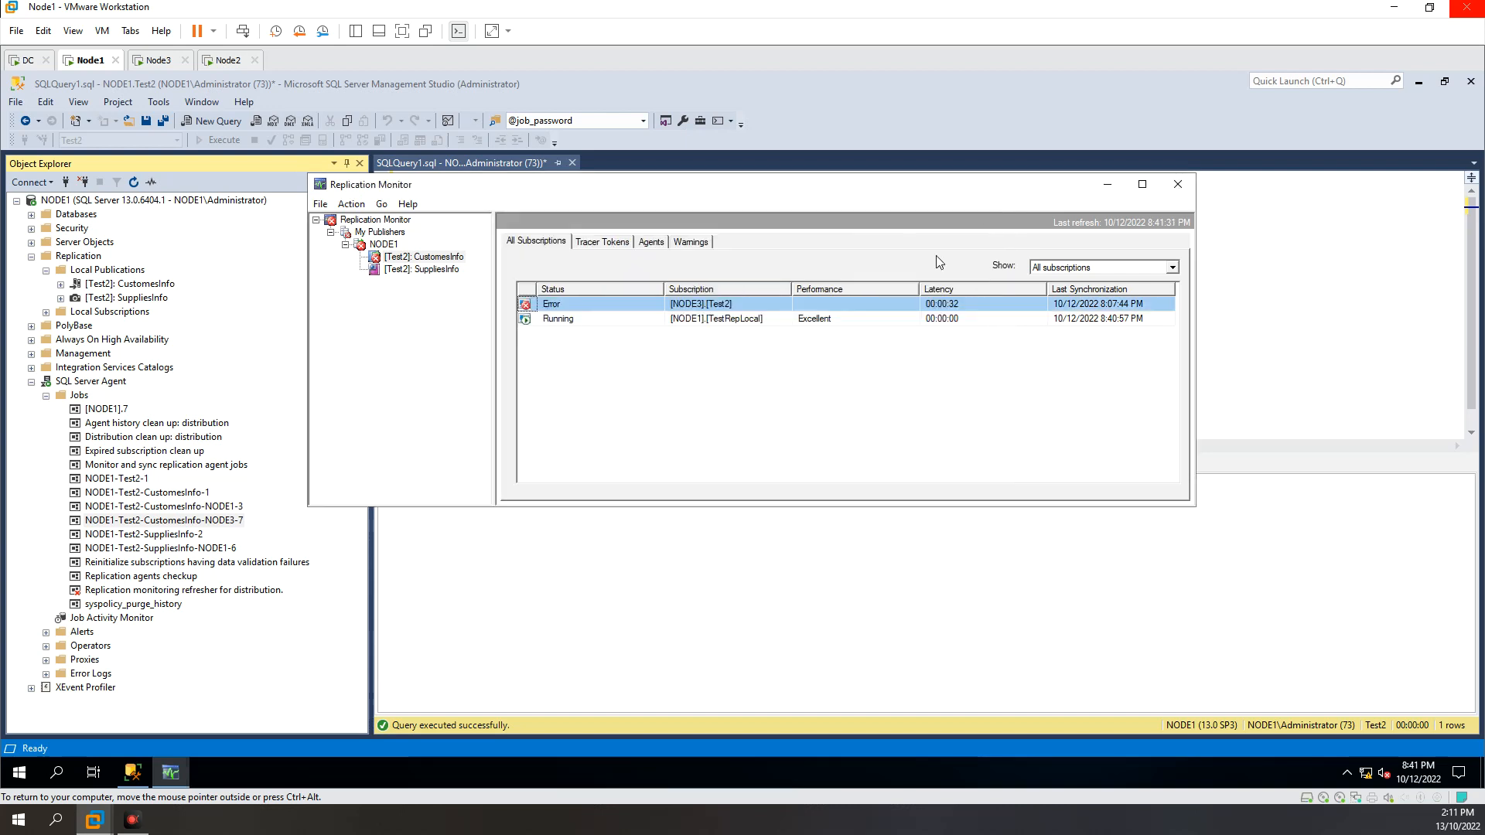
# Step: Reopen the NODE3 subscription details, select the failed session, and highlight the agent name in its error message
pyautogui.rightClick(621, 305)
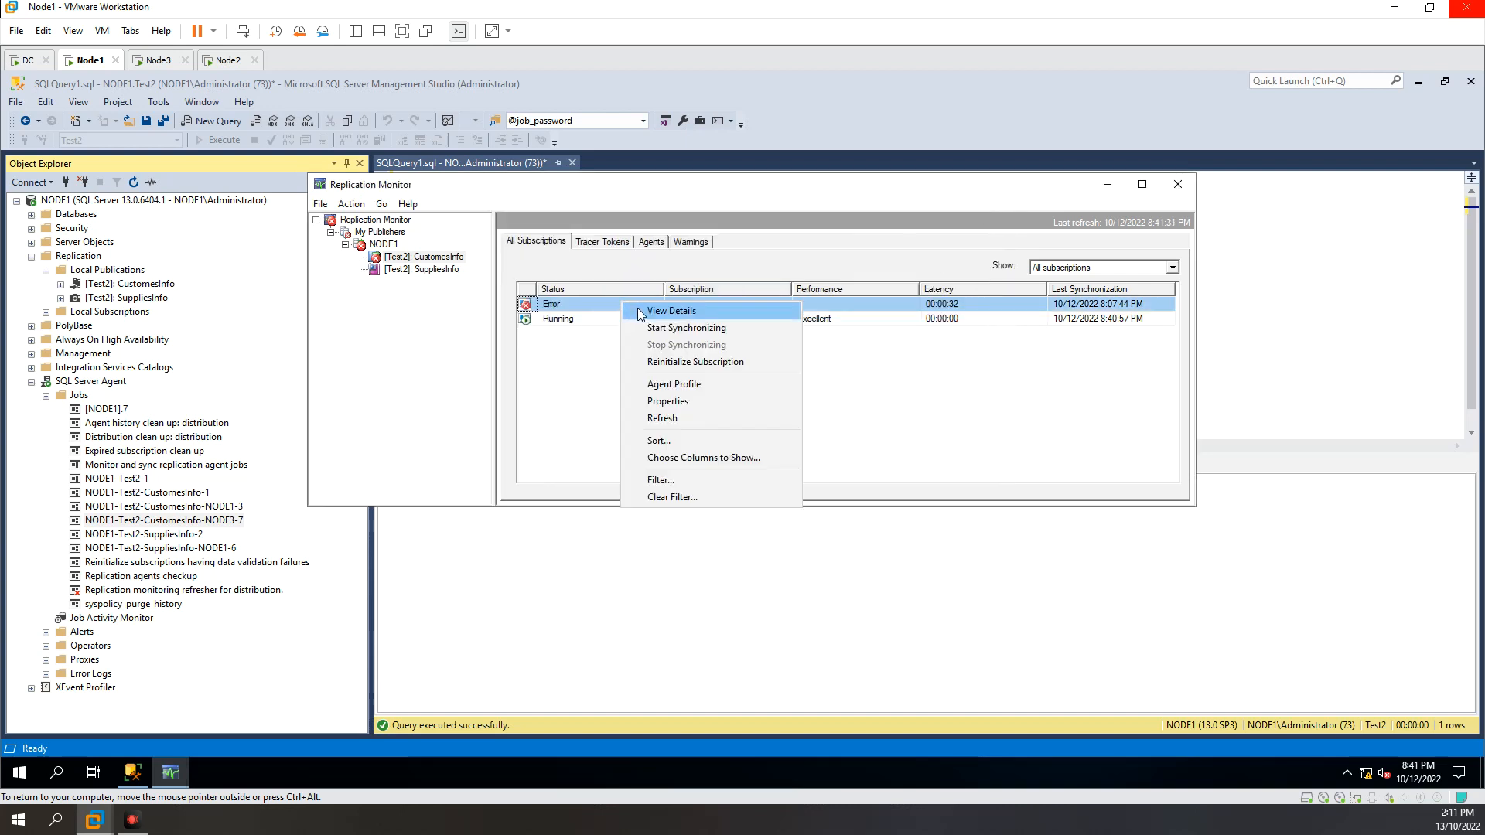
pyautogui.click(657, 312)
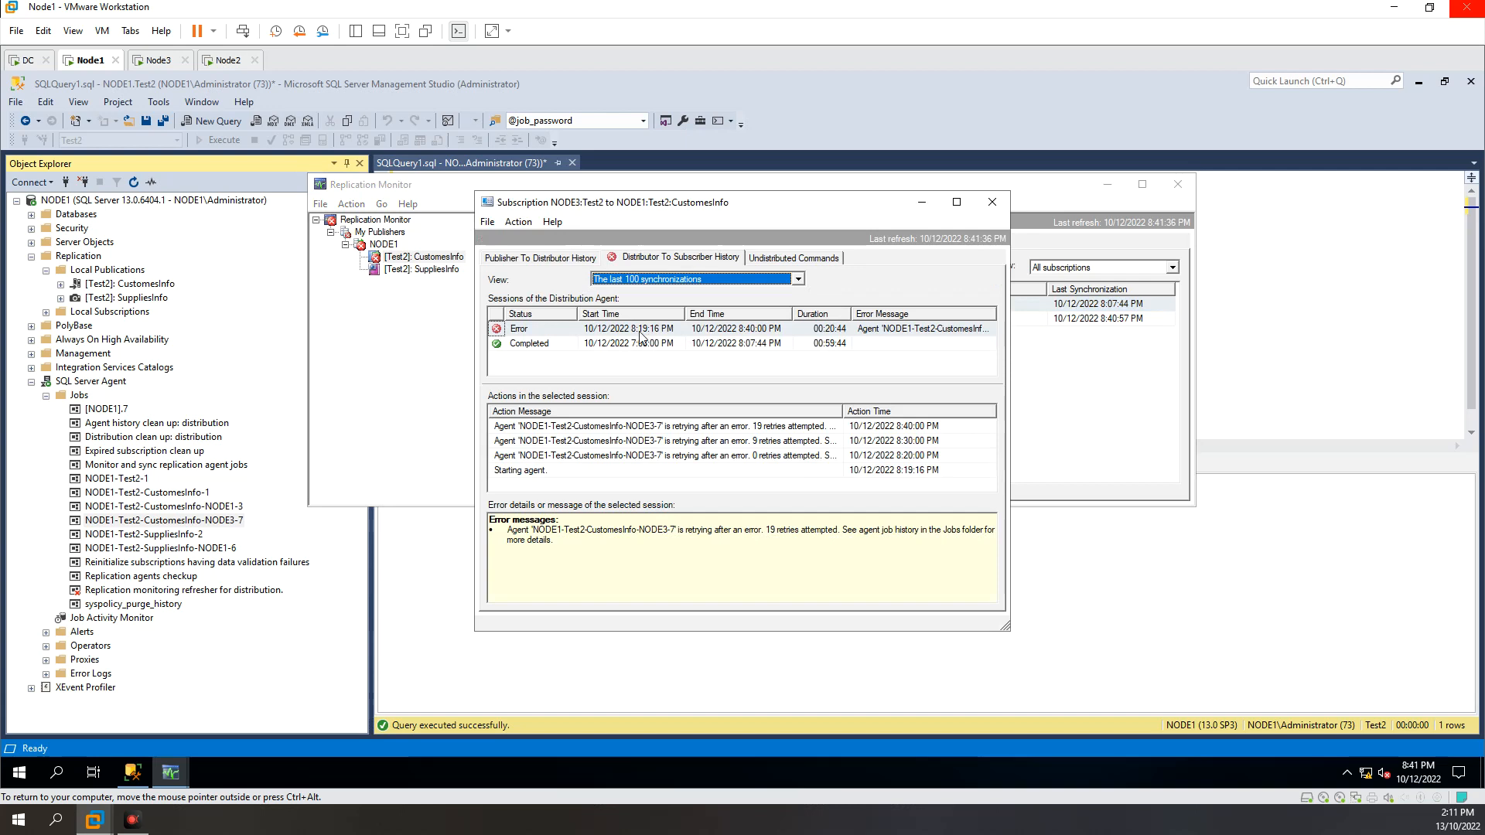
pyautogui.click(641, 332)
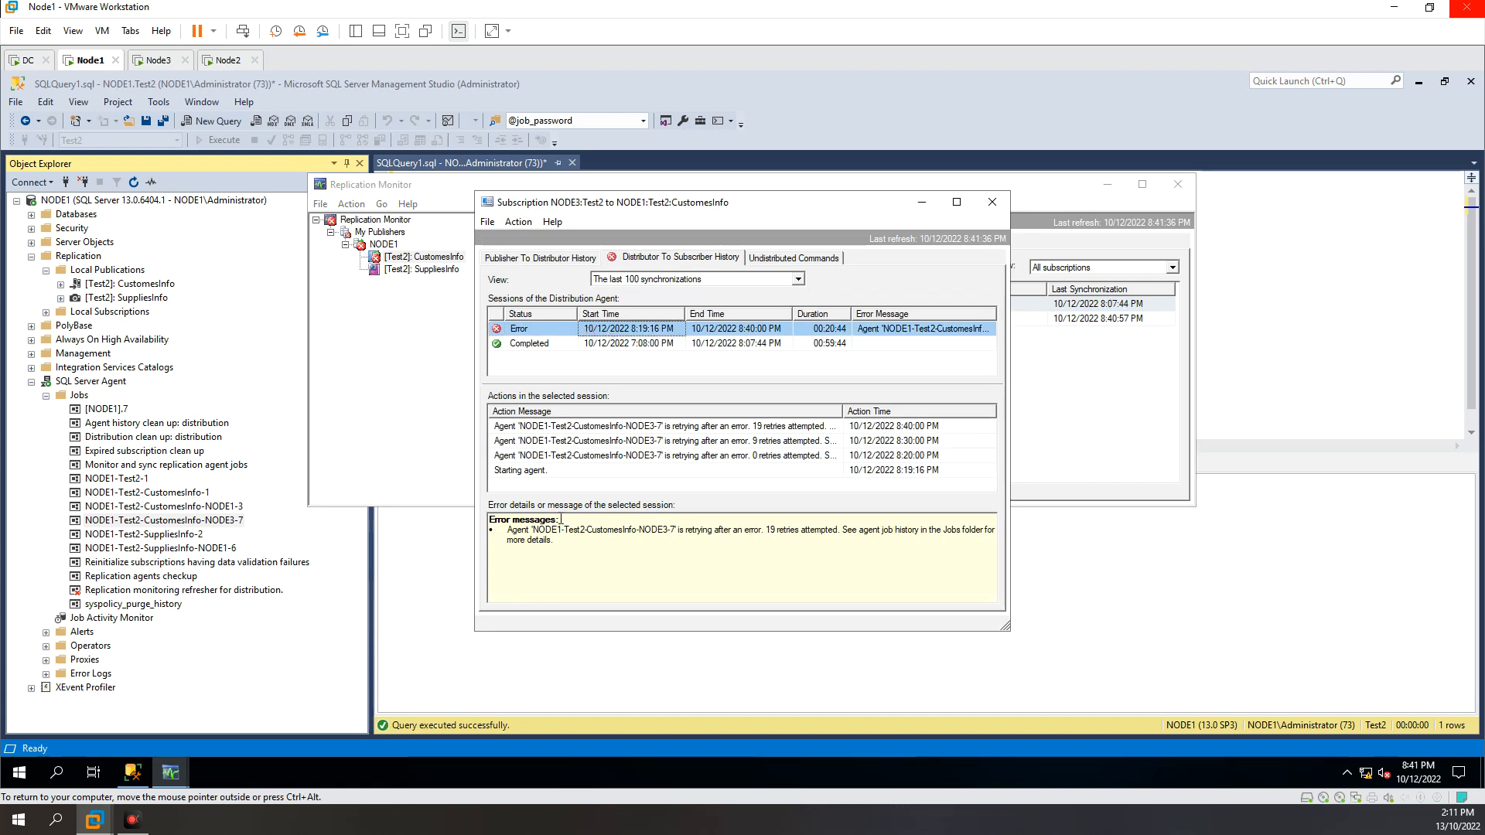
pyautogui.click(531, 530)
pyautogui.moveTo(535, 530); pyautogui.dragTo(677, 530)
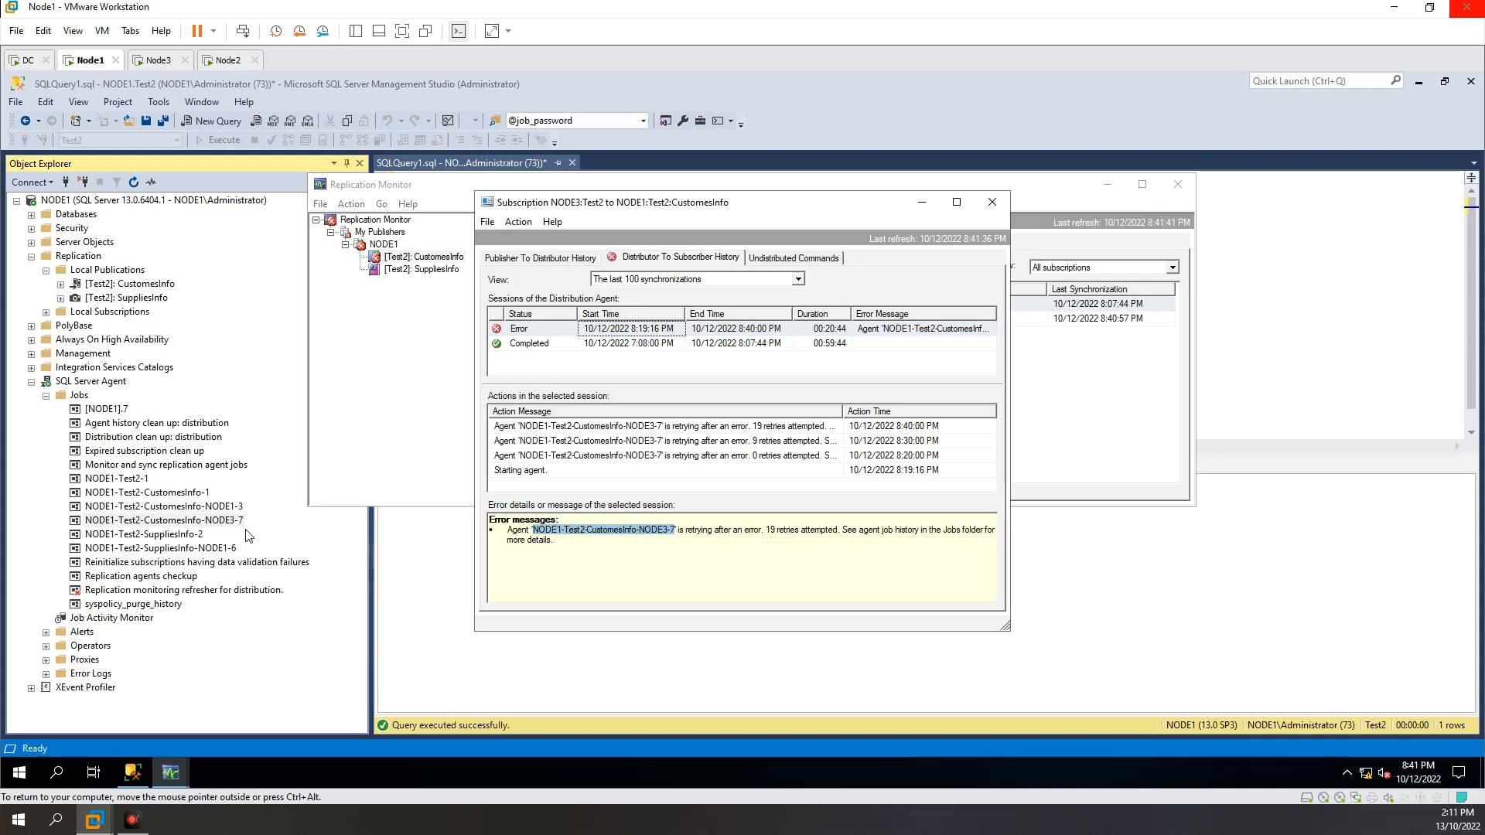
# Step: Stop the SQL Server Agent job NODE1-Test2-CustomesInfo-NODE3-7 and close the Stop Jobs report
pyautogui.rightClick(201, 523)
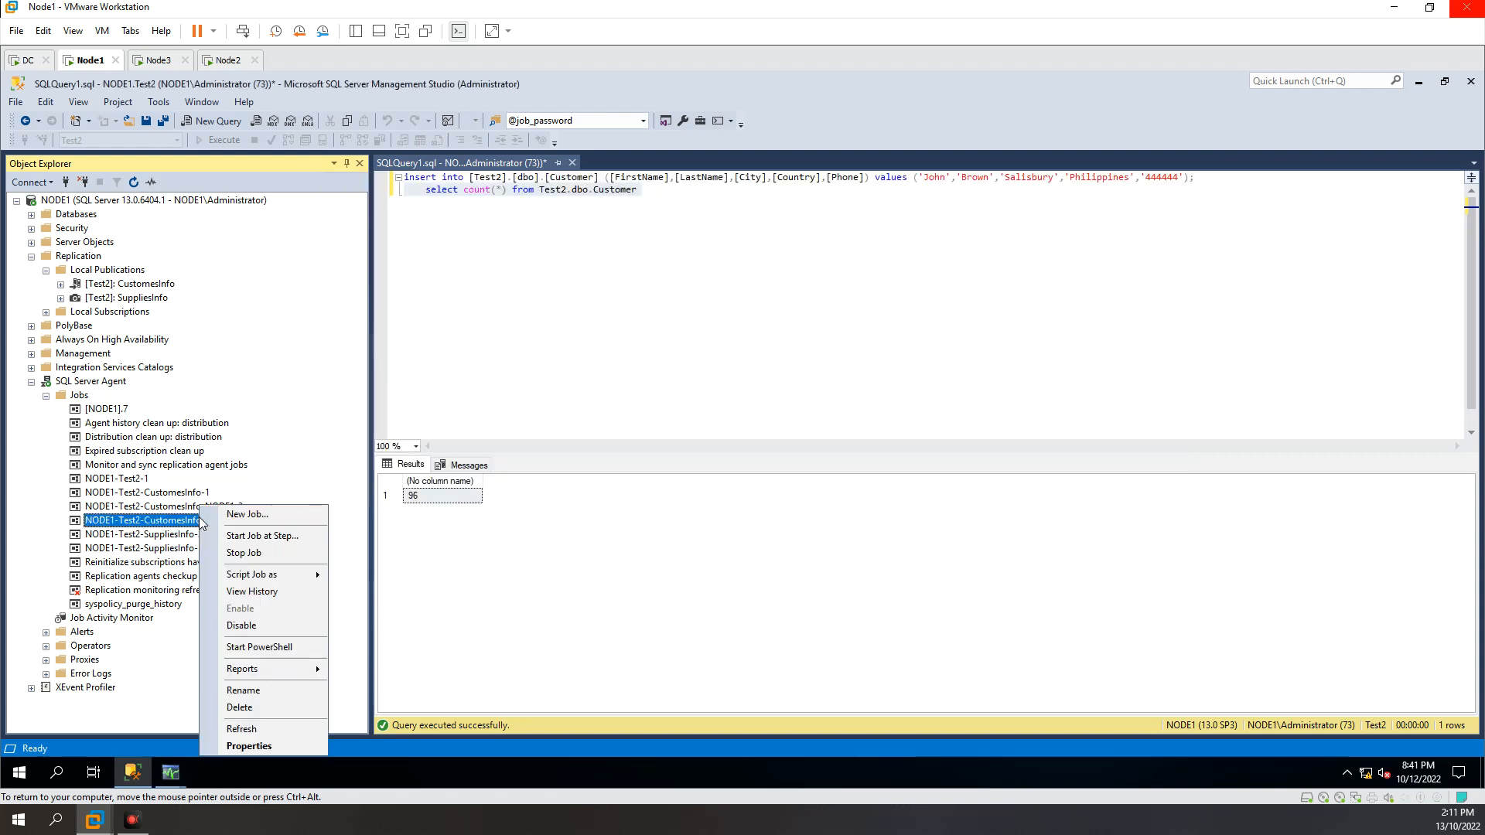
pyautogui.click(244, 552)
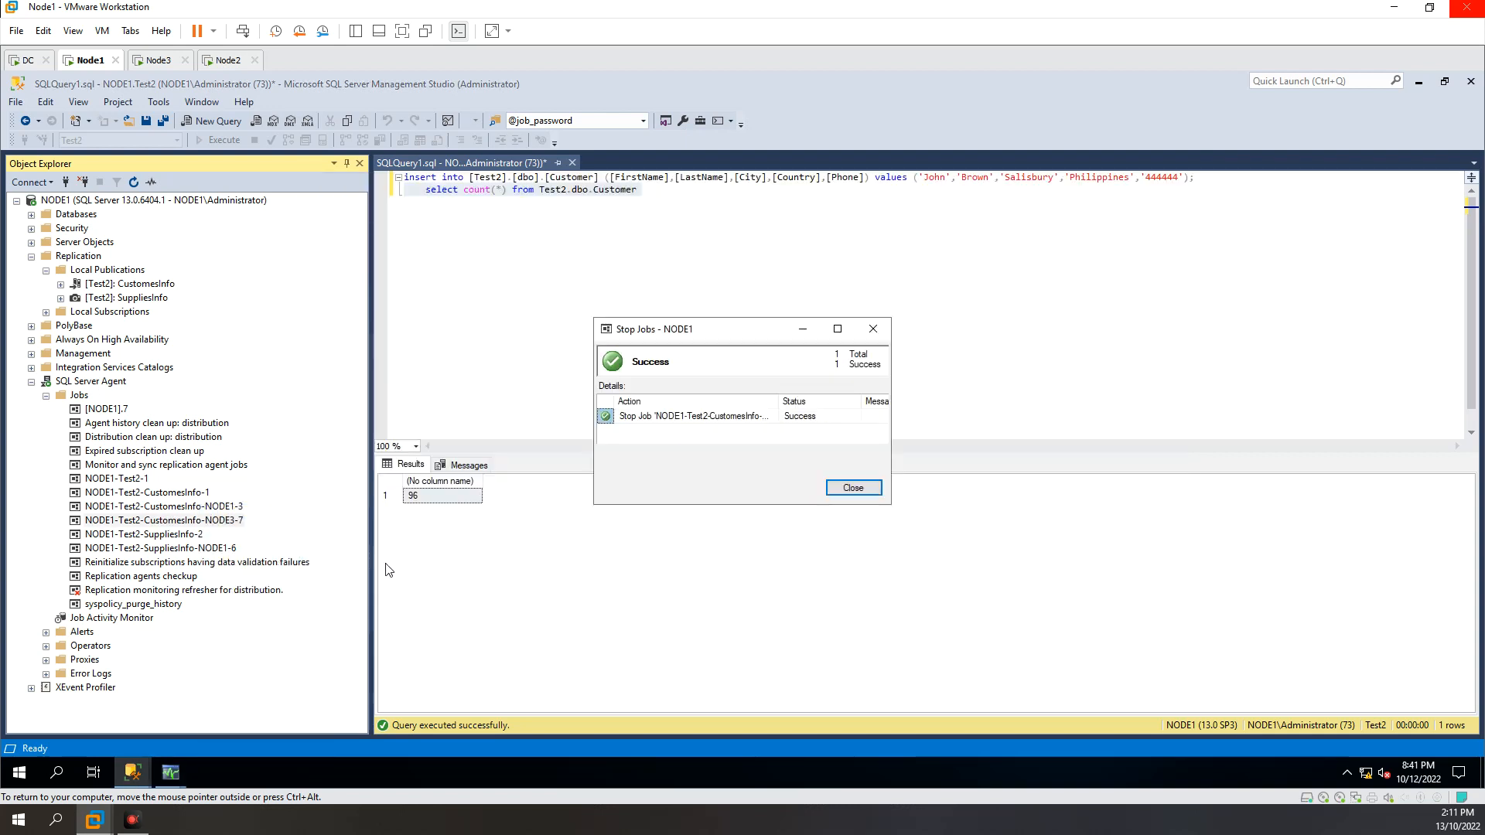
pyautogui.click(850, 489)
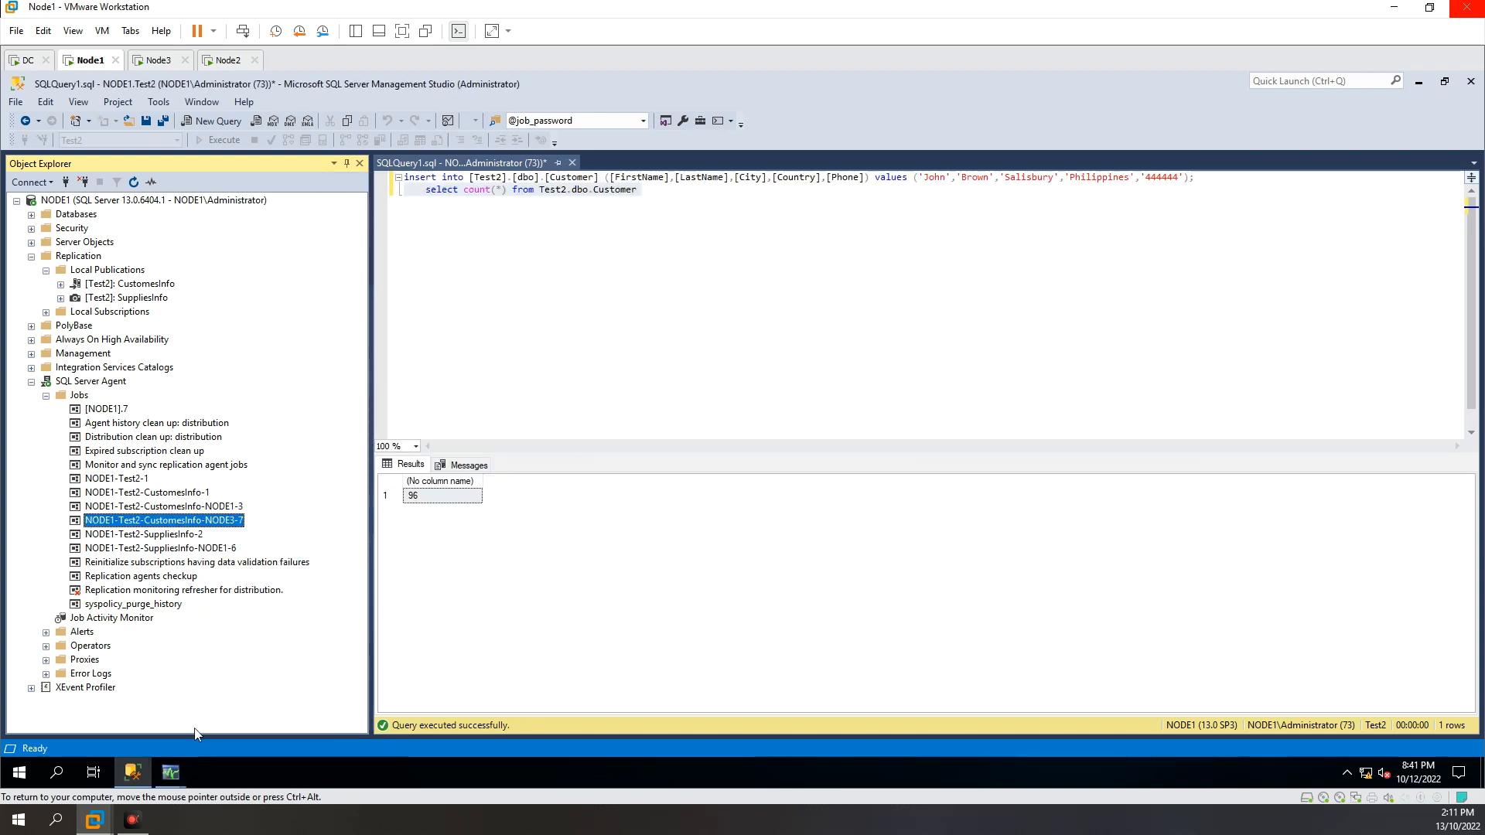
# Step: Return to Replication Monitor, close the subscription details, and start synchronizing the NODE3 Test2 subscription
pyautogui.moveTo(174, 774)
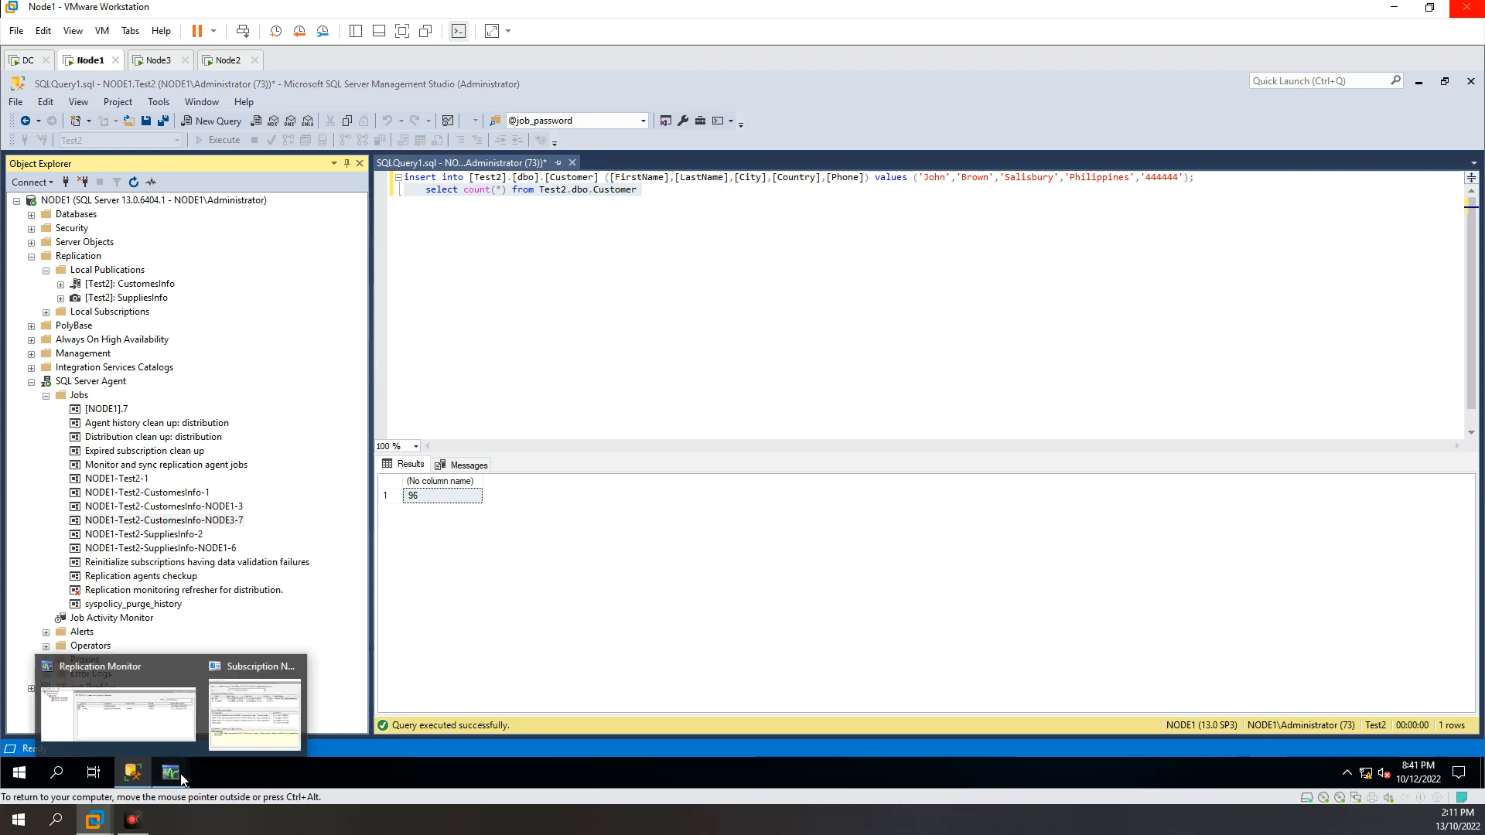
pyautogui.click(193, 733)
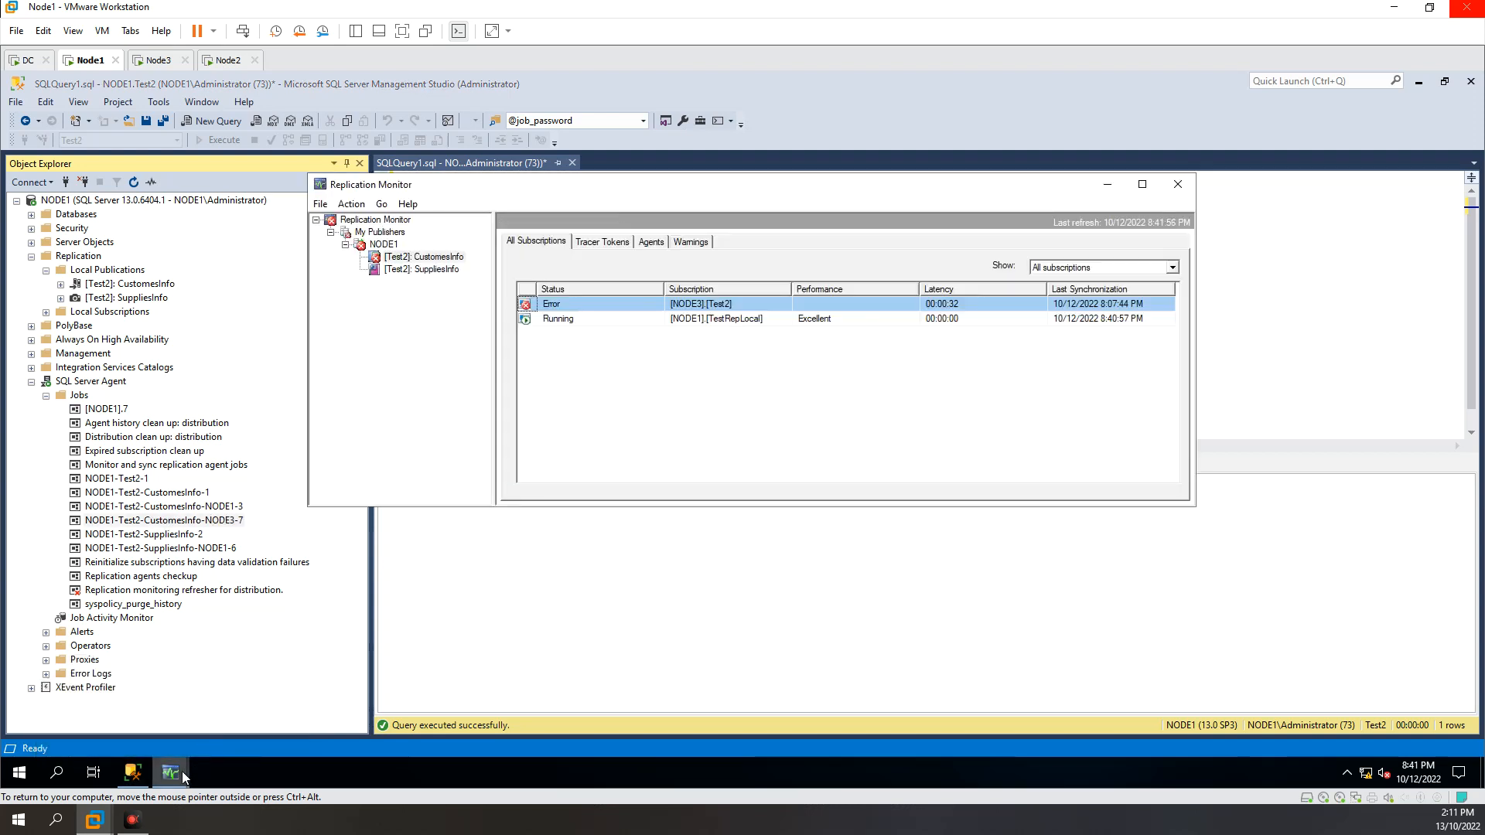
pyautogui.moveTo(195, 758)
pyautogui.click(257, 715)
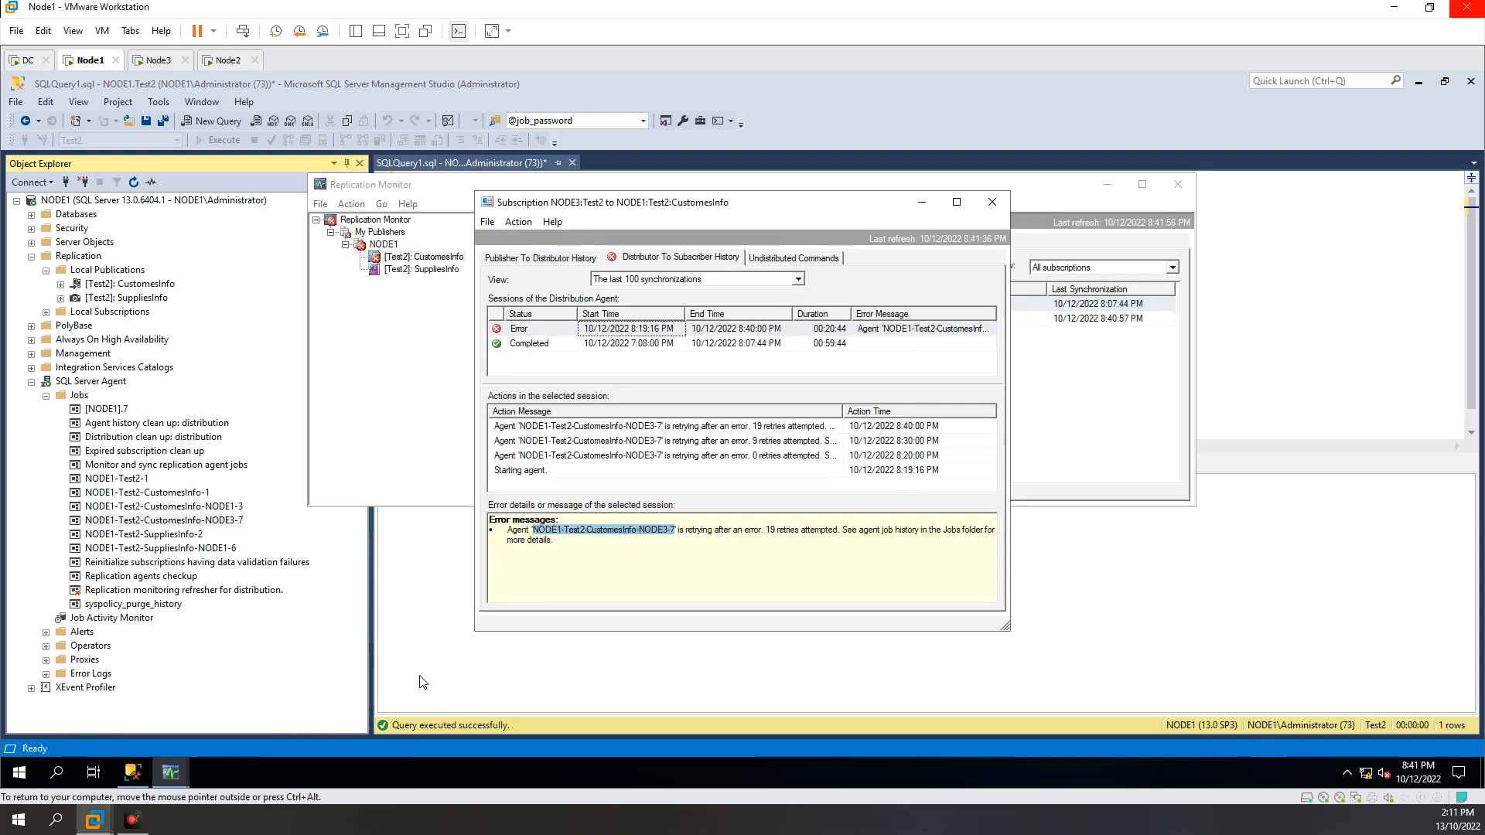
pyautogui.click(1005, 202)
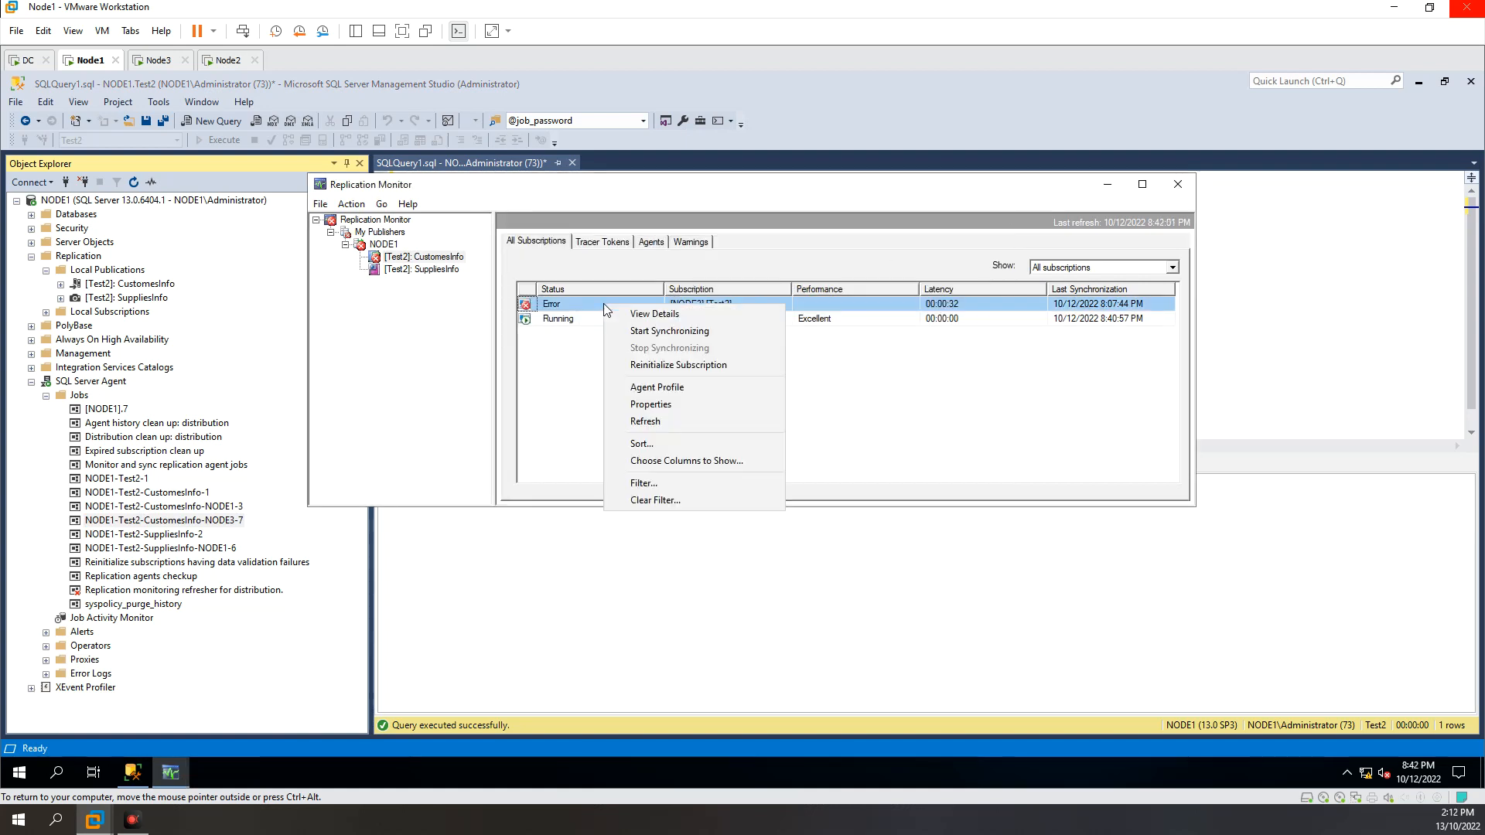
pyautogui.click(639, 331)
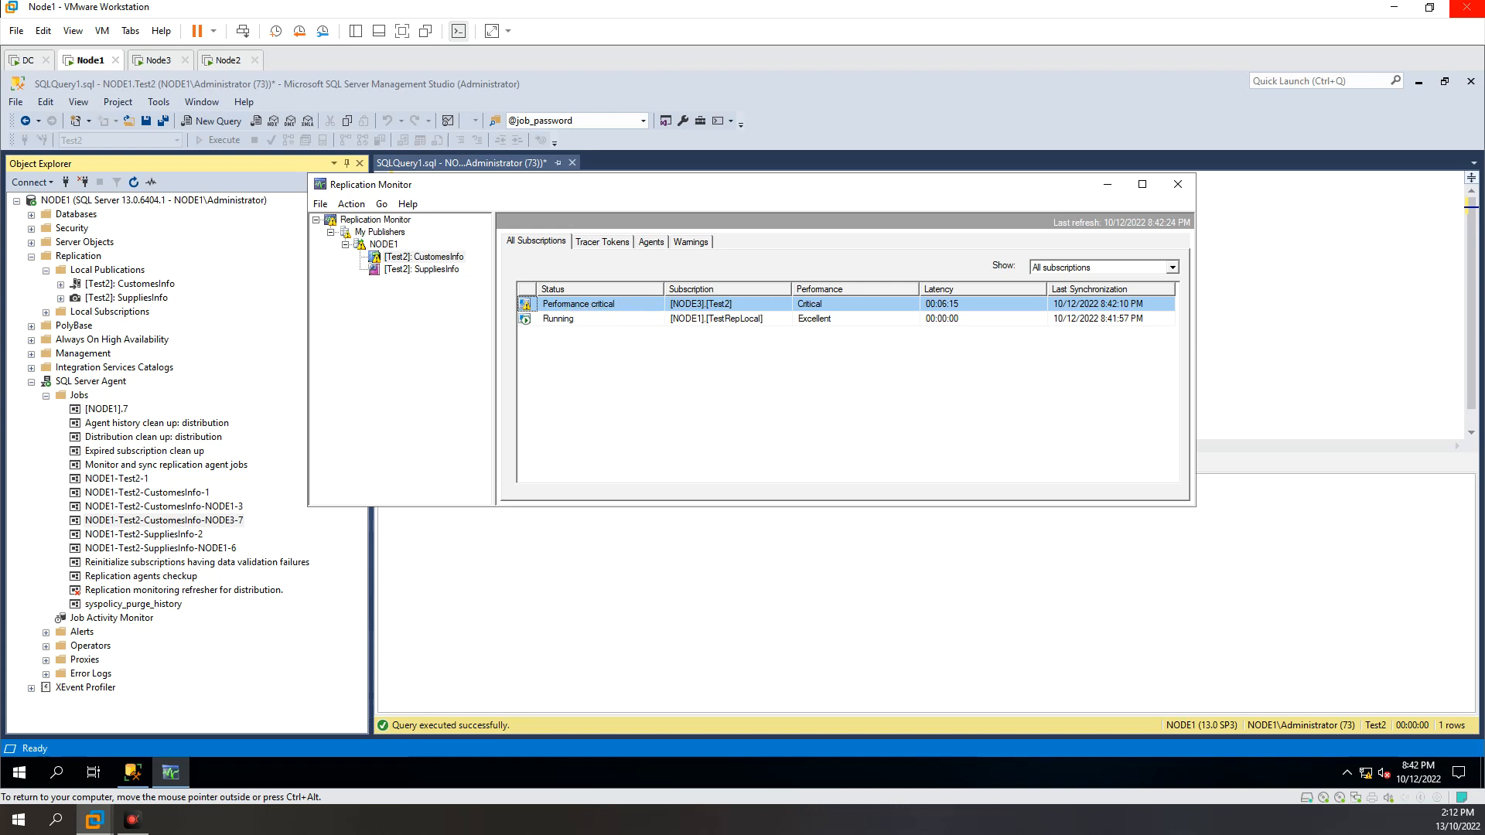
# Step: Check the status of both CustomesInfo subscriptions and of the publication's Snapshot Agent and Log Reader Agent
pyautogui.click(553, 318)
pyautogui.click(563, 303)
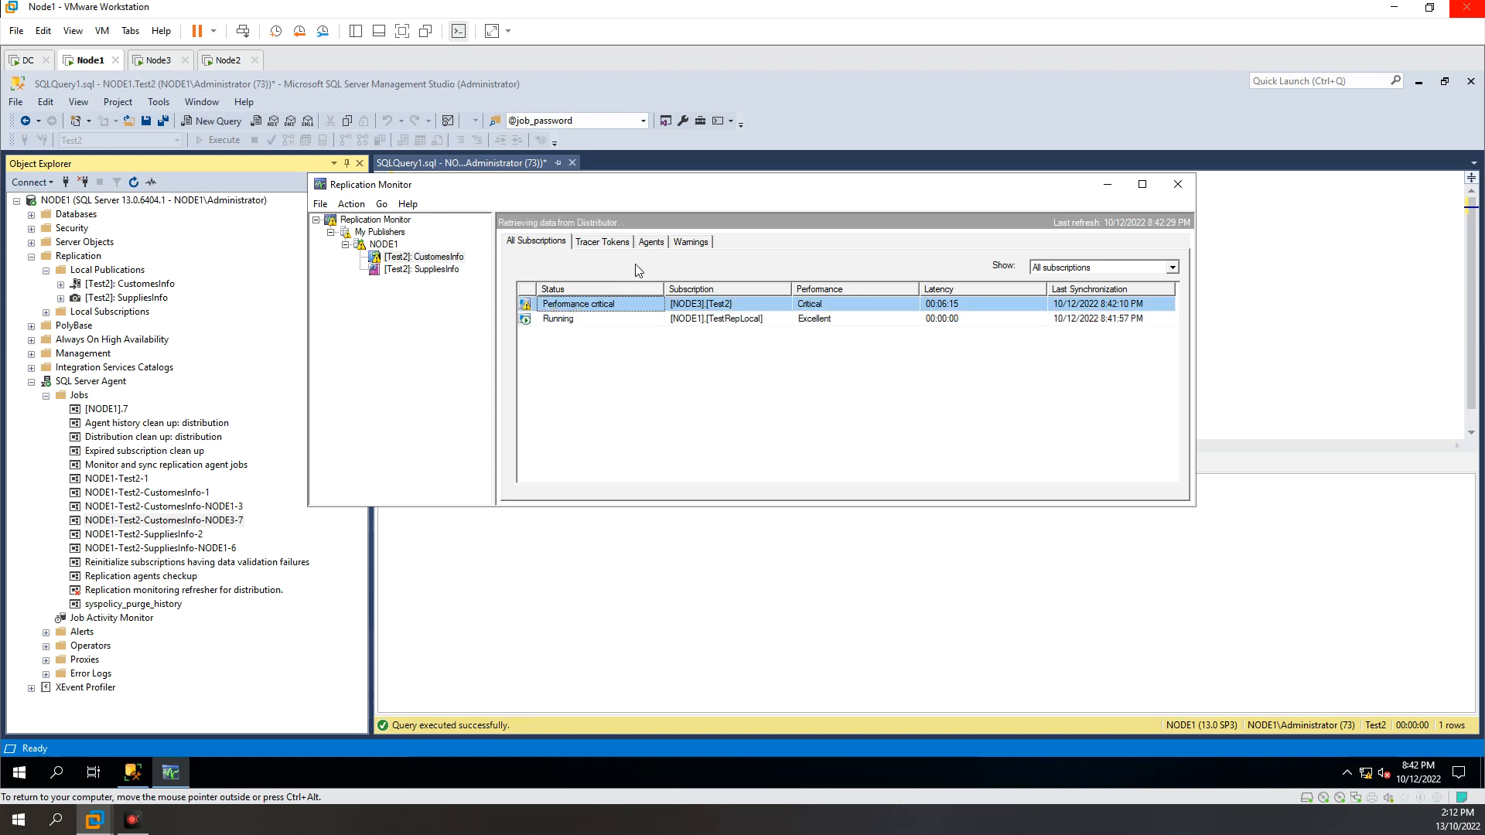
pyautogui.click(615, 319)
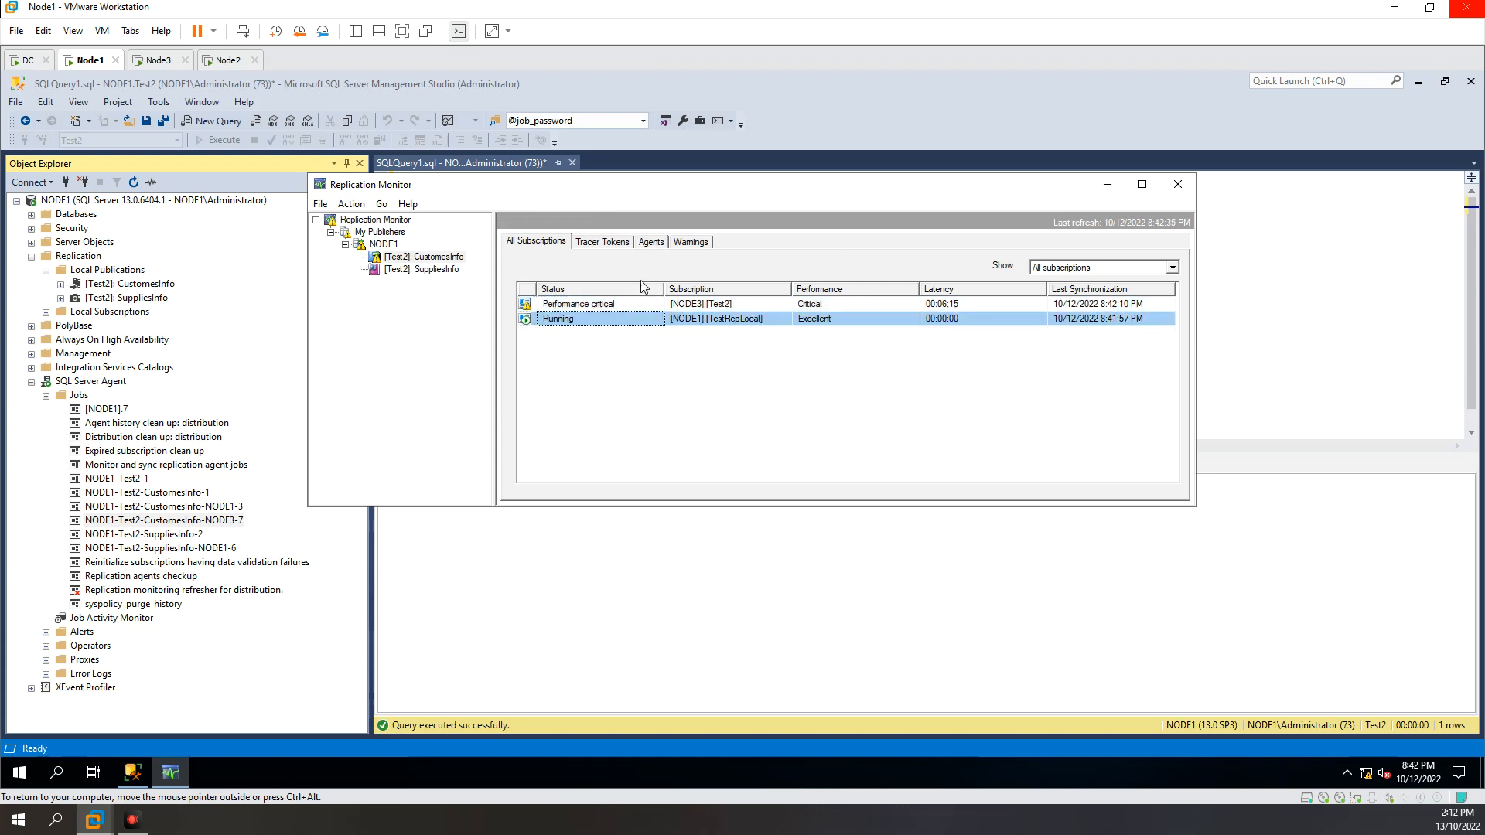
pyautogui.click(651, 241)
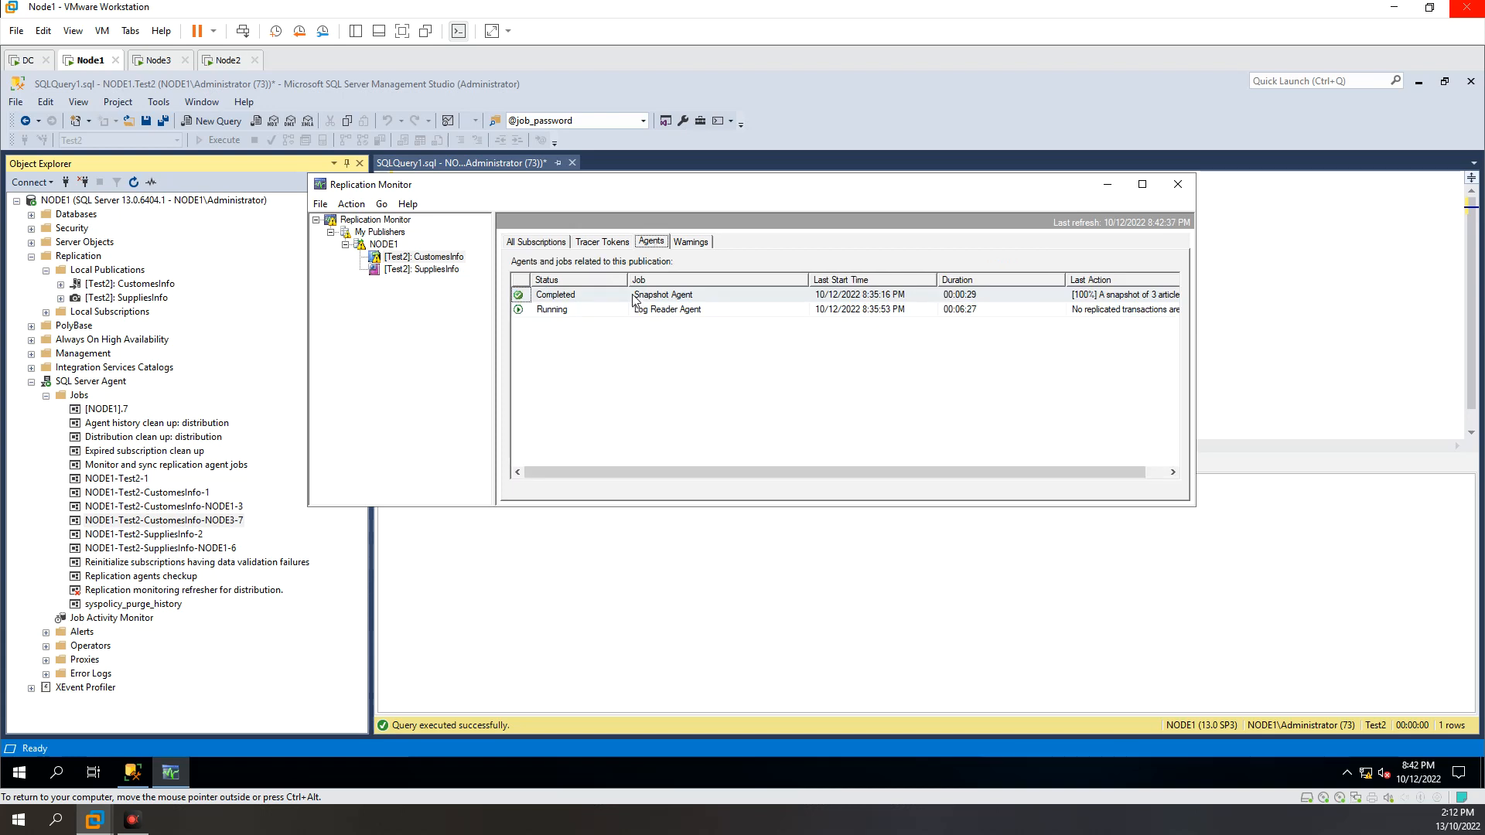
pyautogui.click(595, 297)
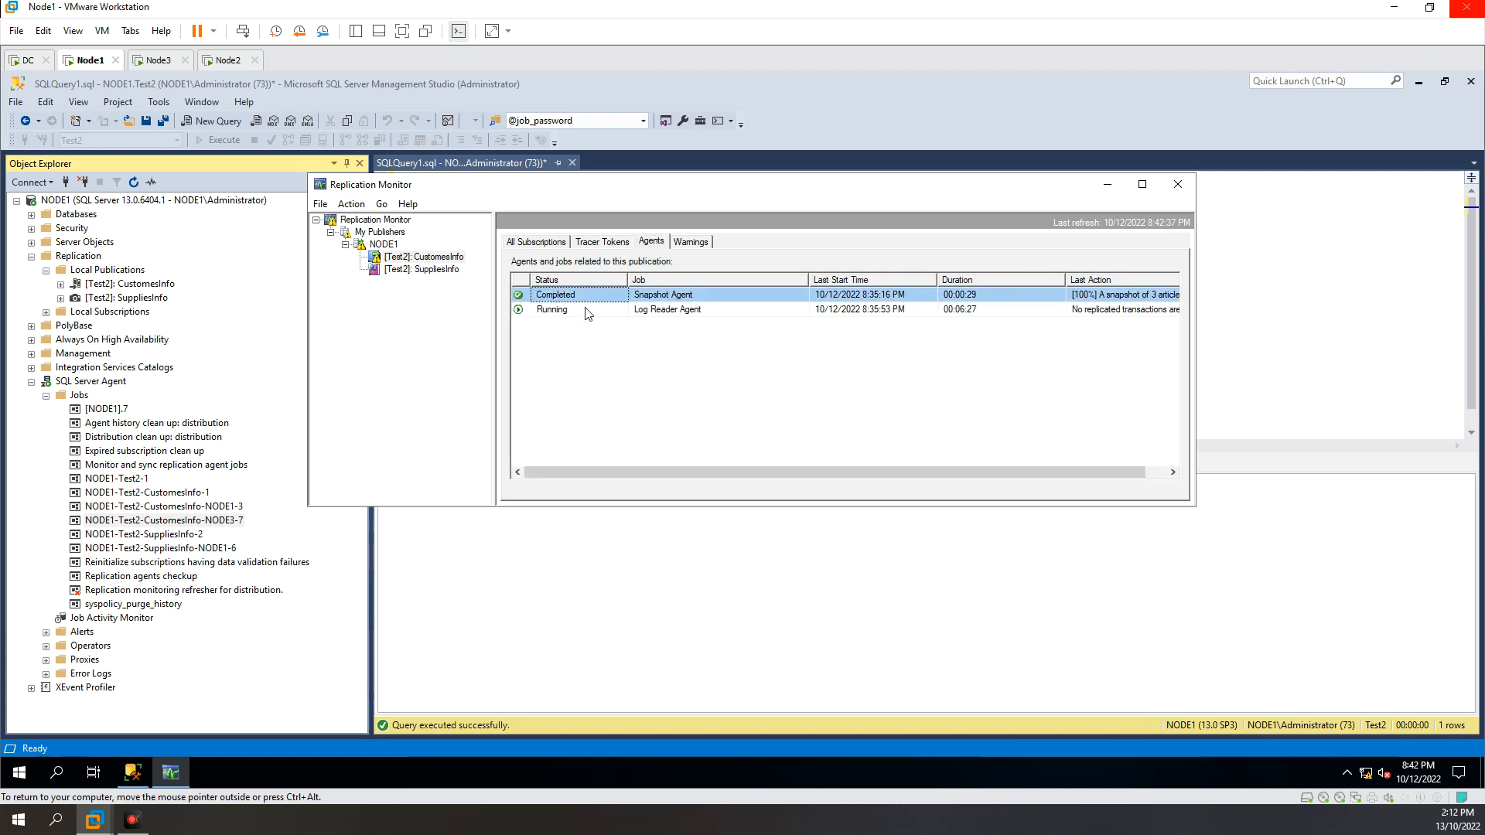
pyautogui.click(596, 307)
pyautogui.click(596, 295)
# Step: Watch both CustomesInfo subscriptions' status and performance as they refresh, and view the agents listed for NODE1
pyautogui.click(541, 246)
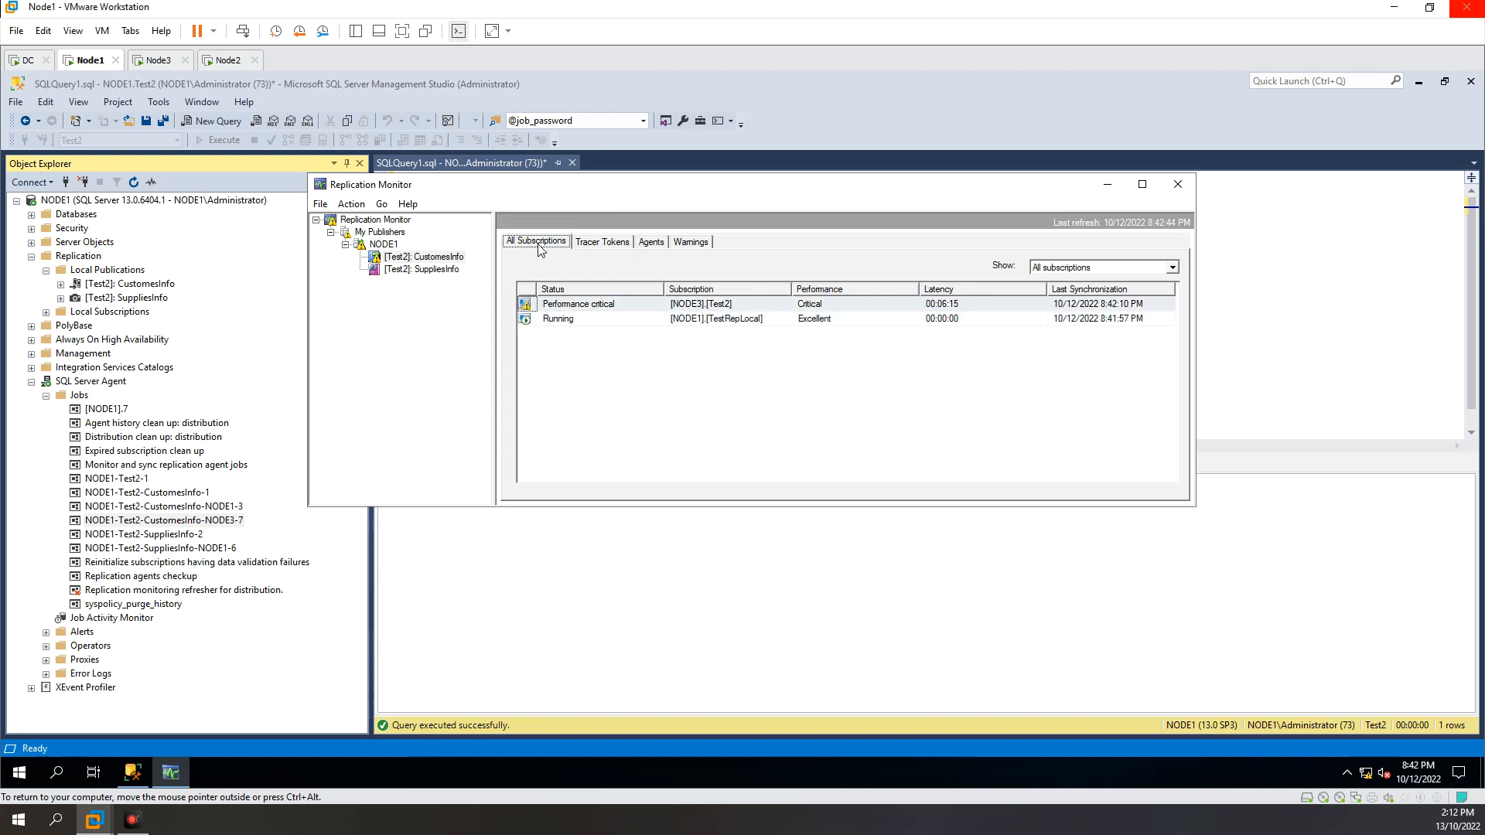
pyautogui.click(569, 304)
pyautogui.click(569, 320)
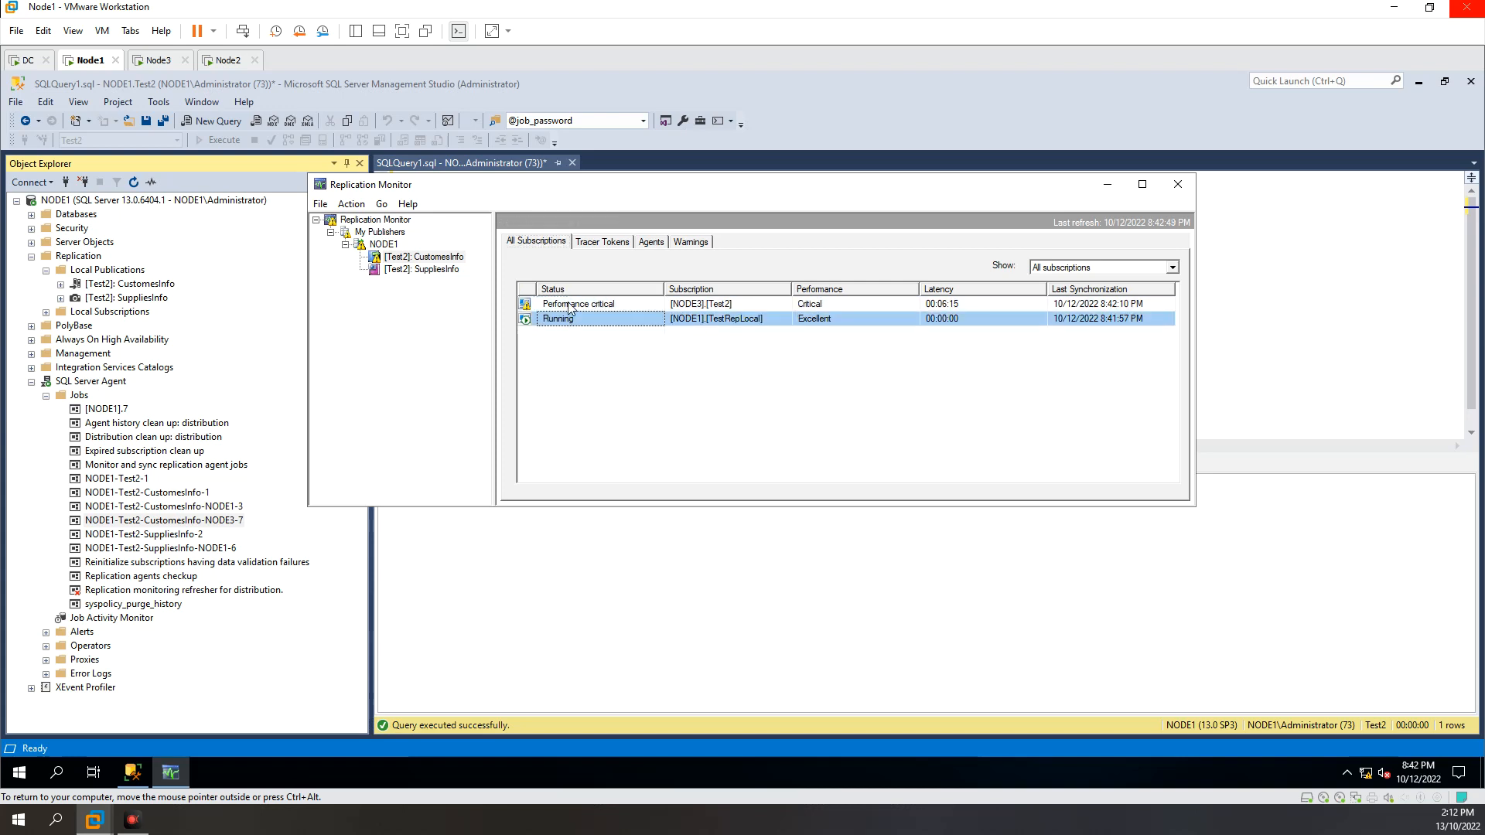
pyautogui.click(571, 306)
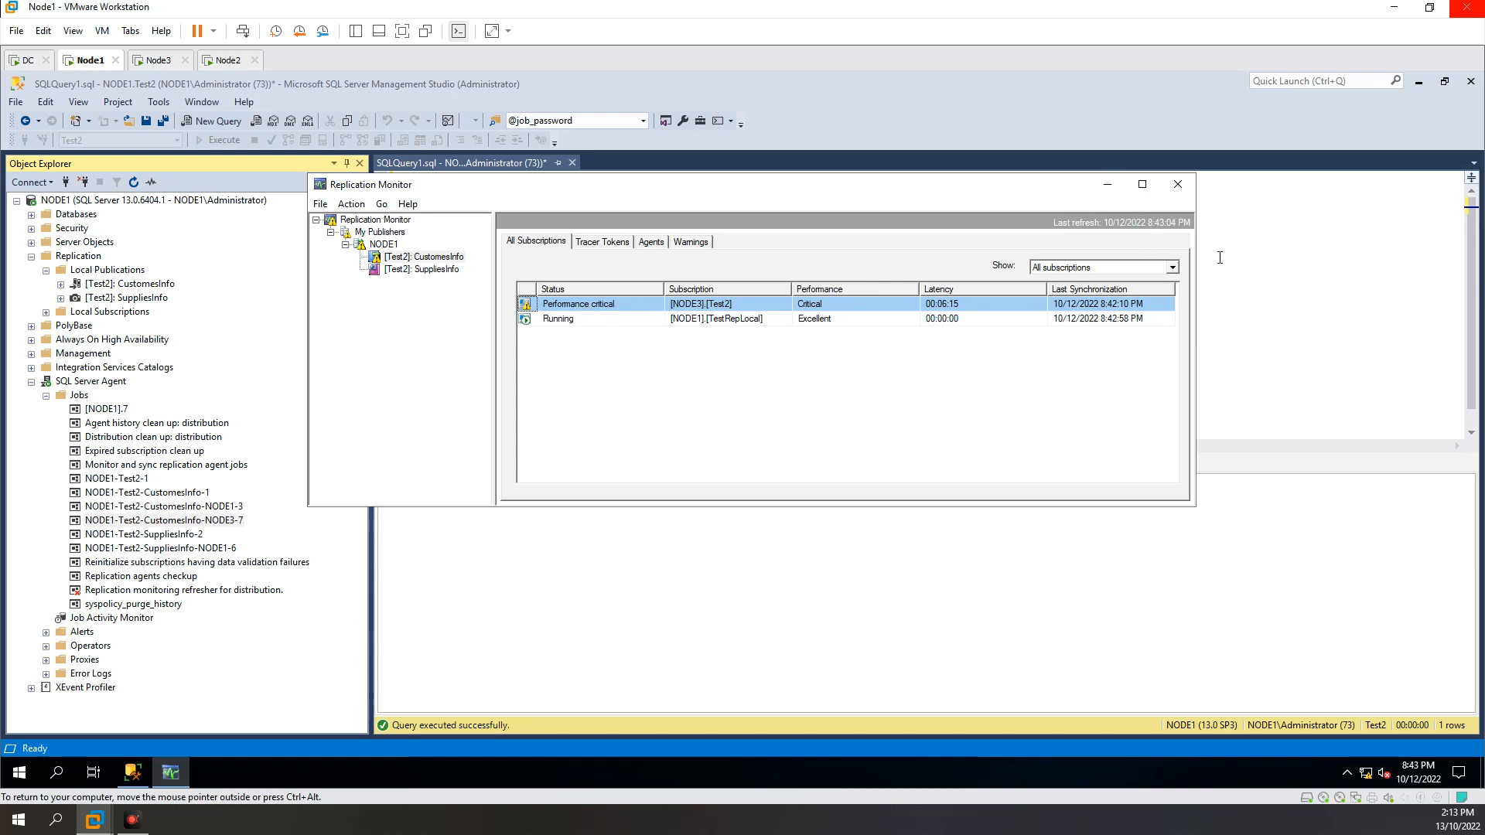
pyautogui.moveTo(888, 198); pyautogui.dragTo(955, 218)
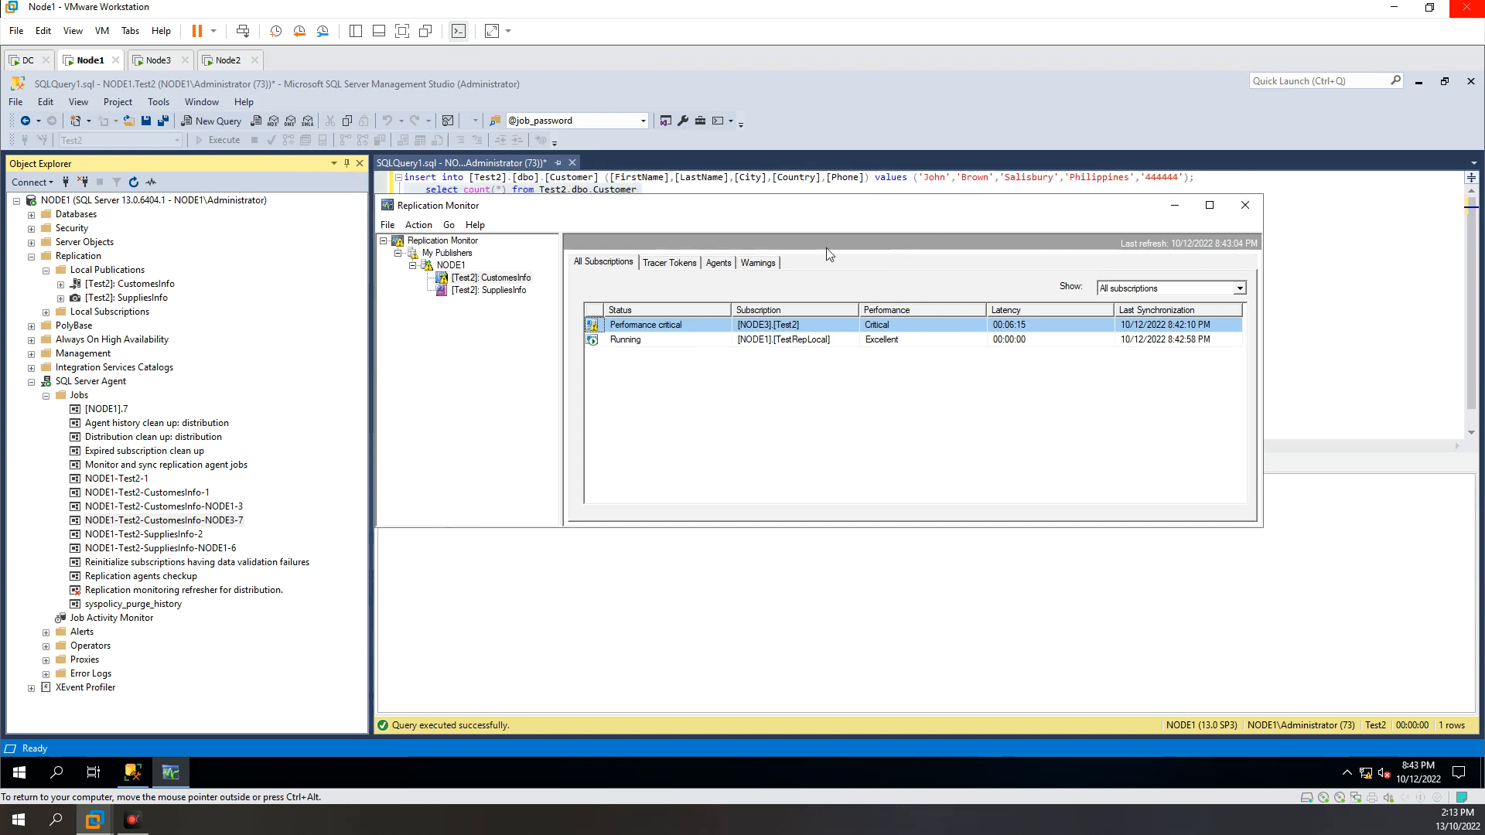
pyautogui.moveTo(527, 213); pyautogui.dragTo(528, 181)
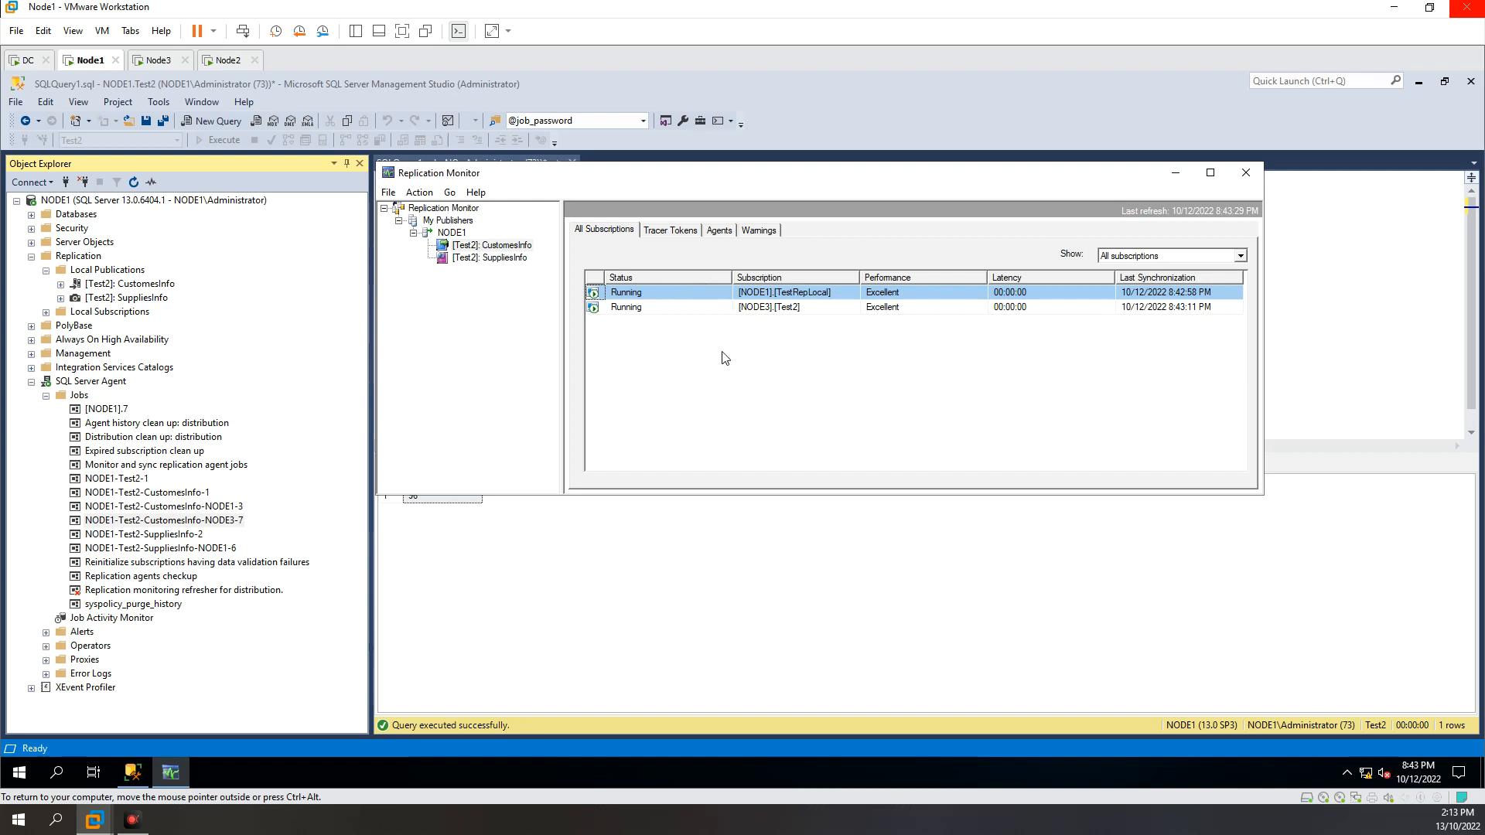
pyautogui.moveTo(730, 278); pyautogui.dragTo(711, 278)
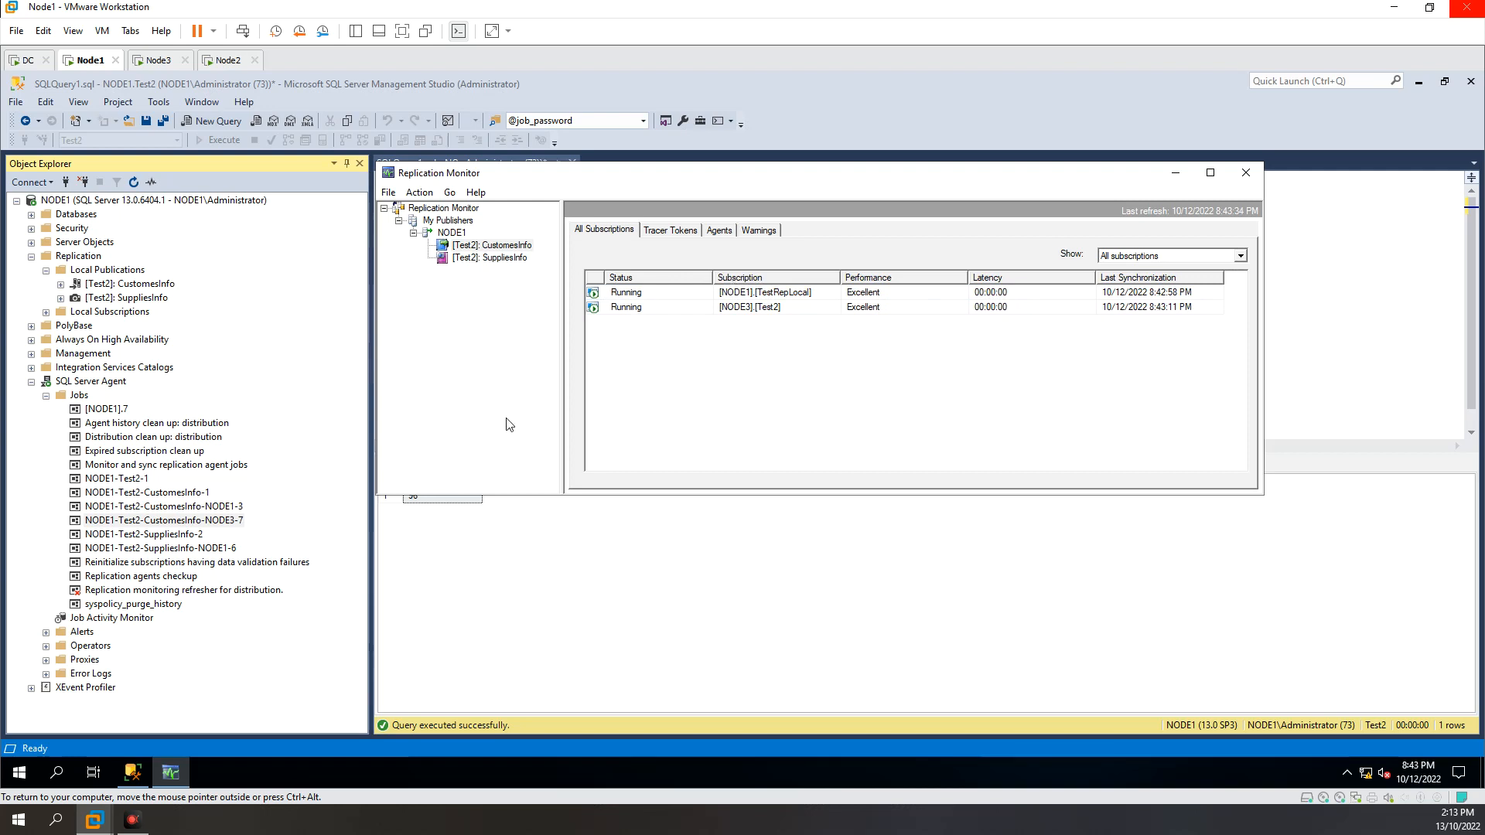
pyautogui.click(451, 233)
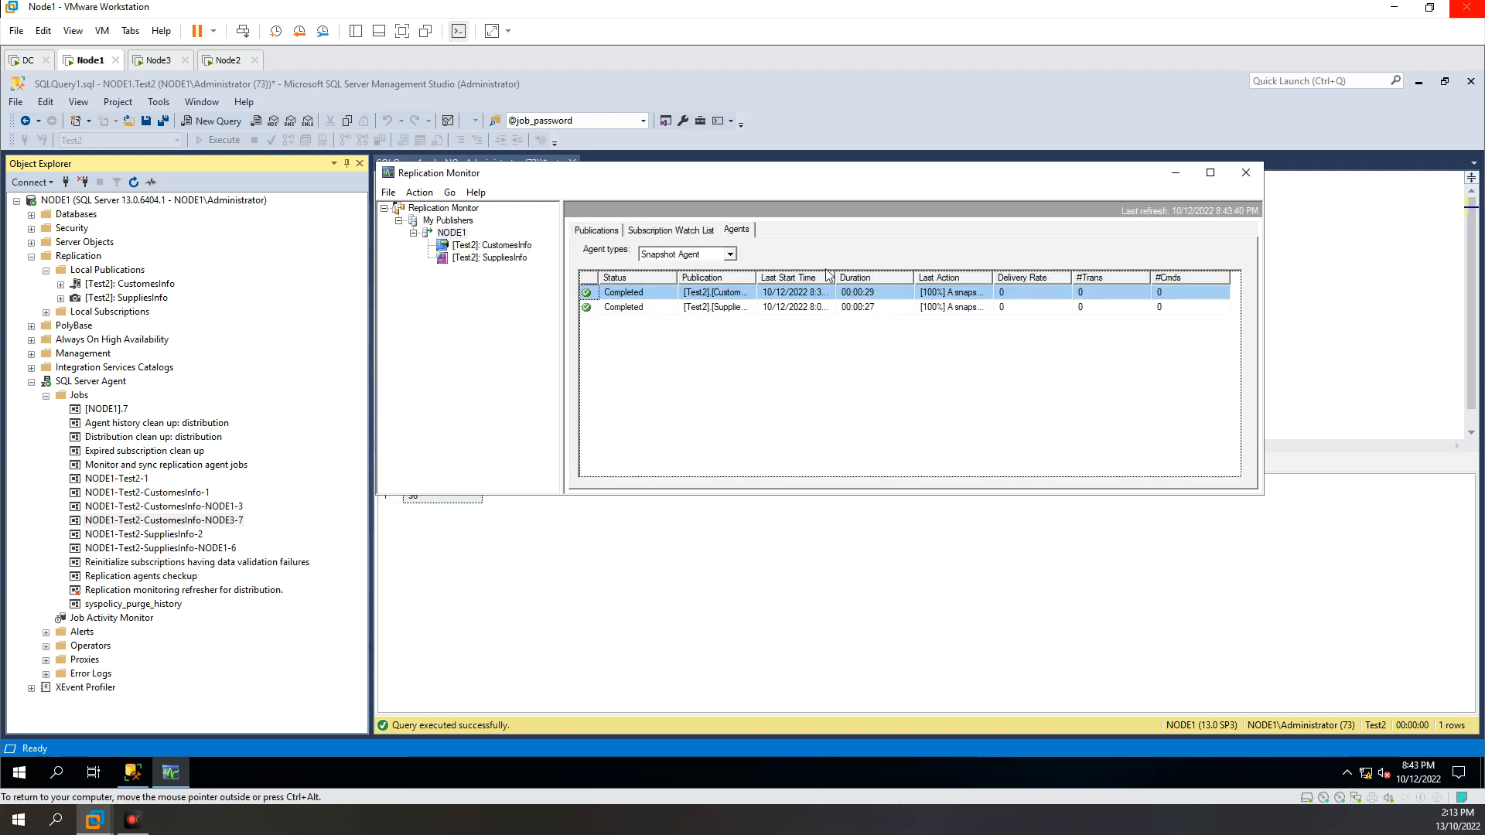
# Step: Close Replication Monitor and collapse the SQL Server Agent and Replication nodes in Object Explorer
pyautogui.click(1254, 173)
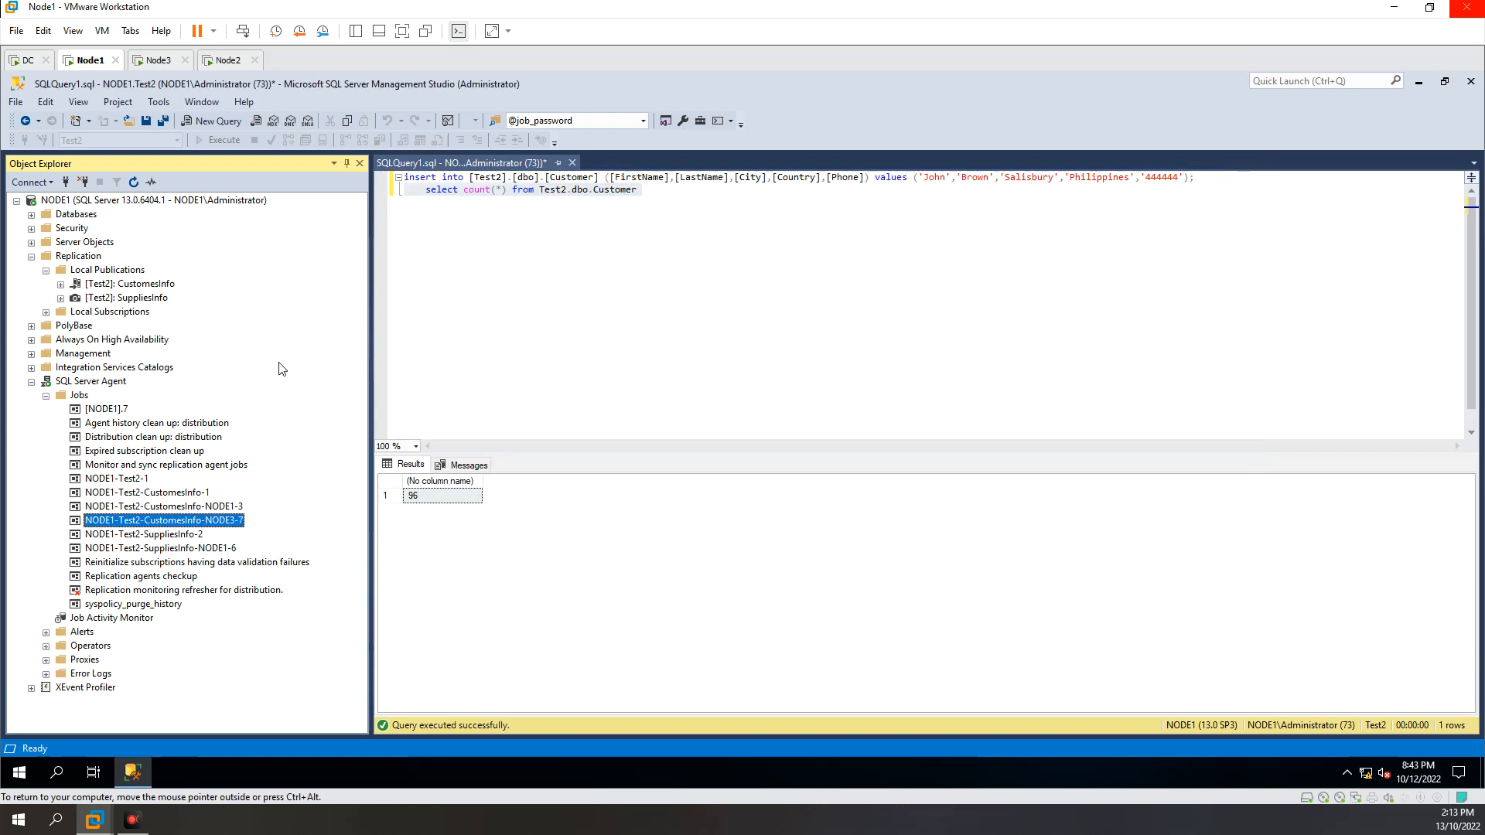
pyautogui.click(32, 382)
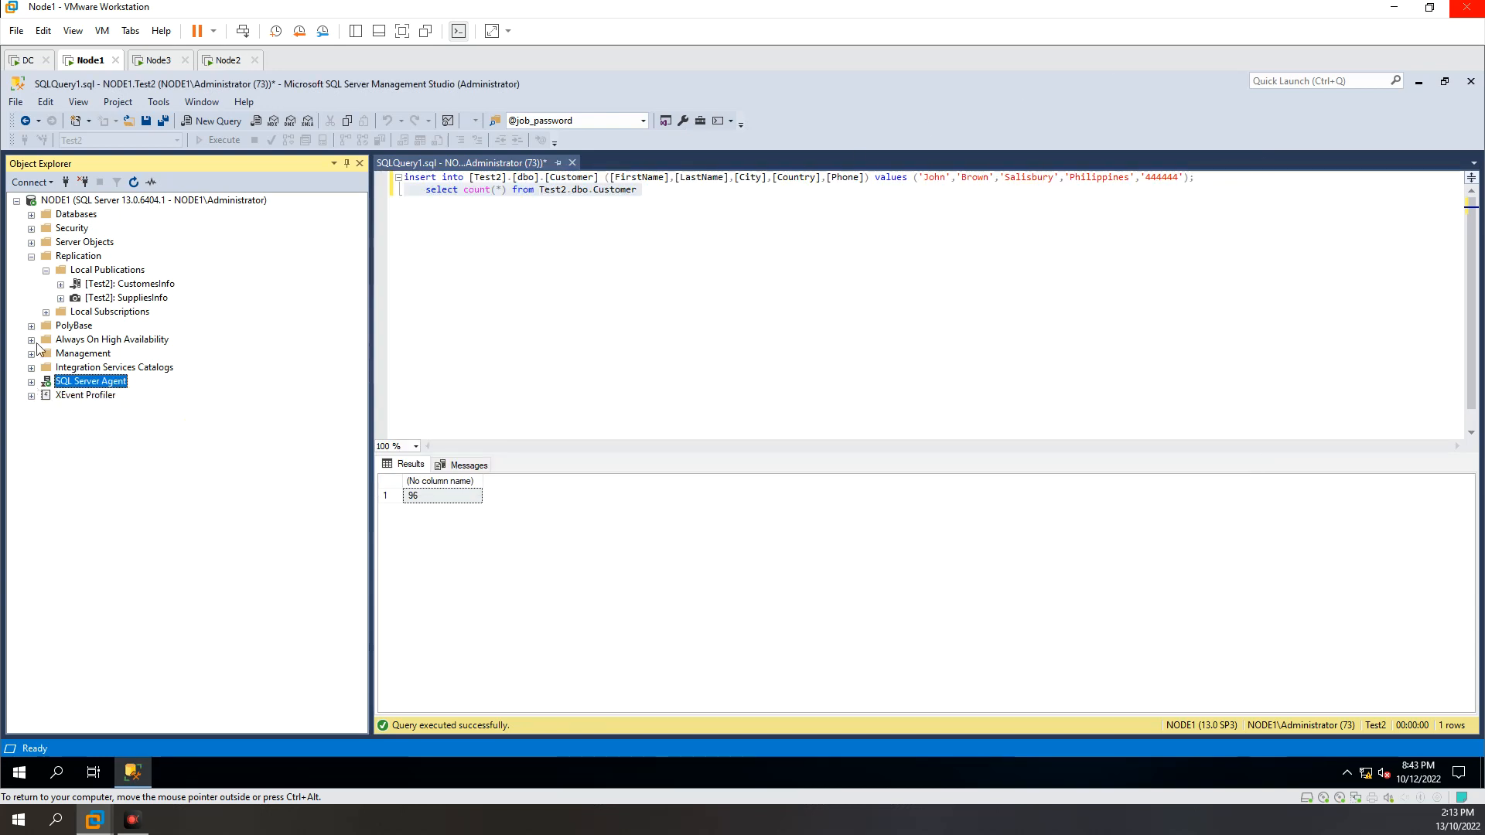
pyautogui.click(32, 257)
# Step: Run only the row-count query on Test2.dbo.Customer in NODE1 and check the result
pyautogui.click(465, 245)
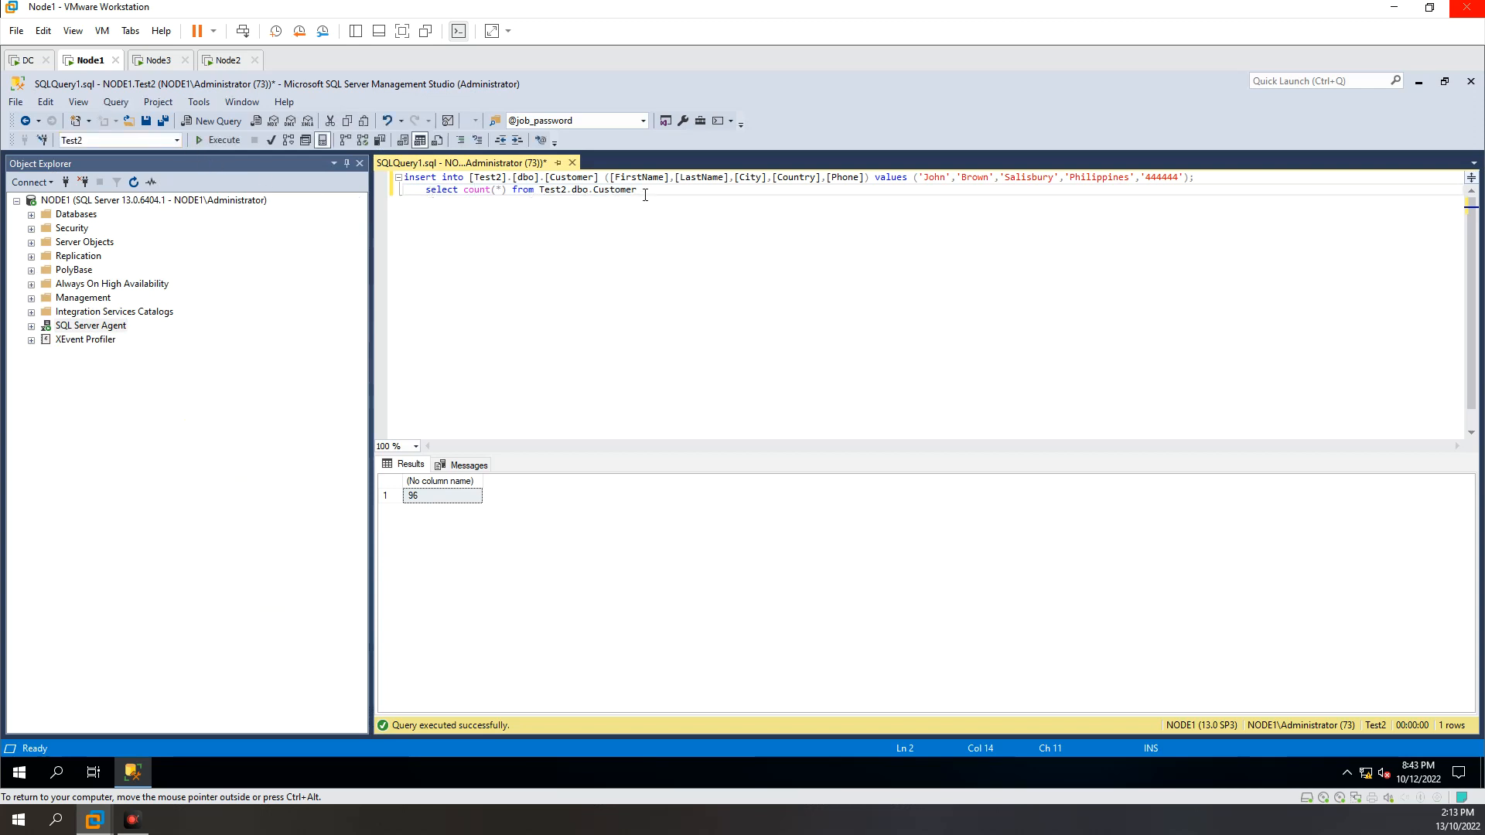
pyautogui.moveTo(652, 188); pyautogui.dragTo(406, 191)
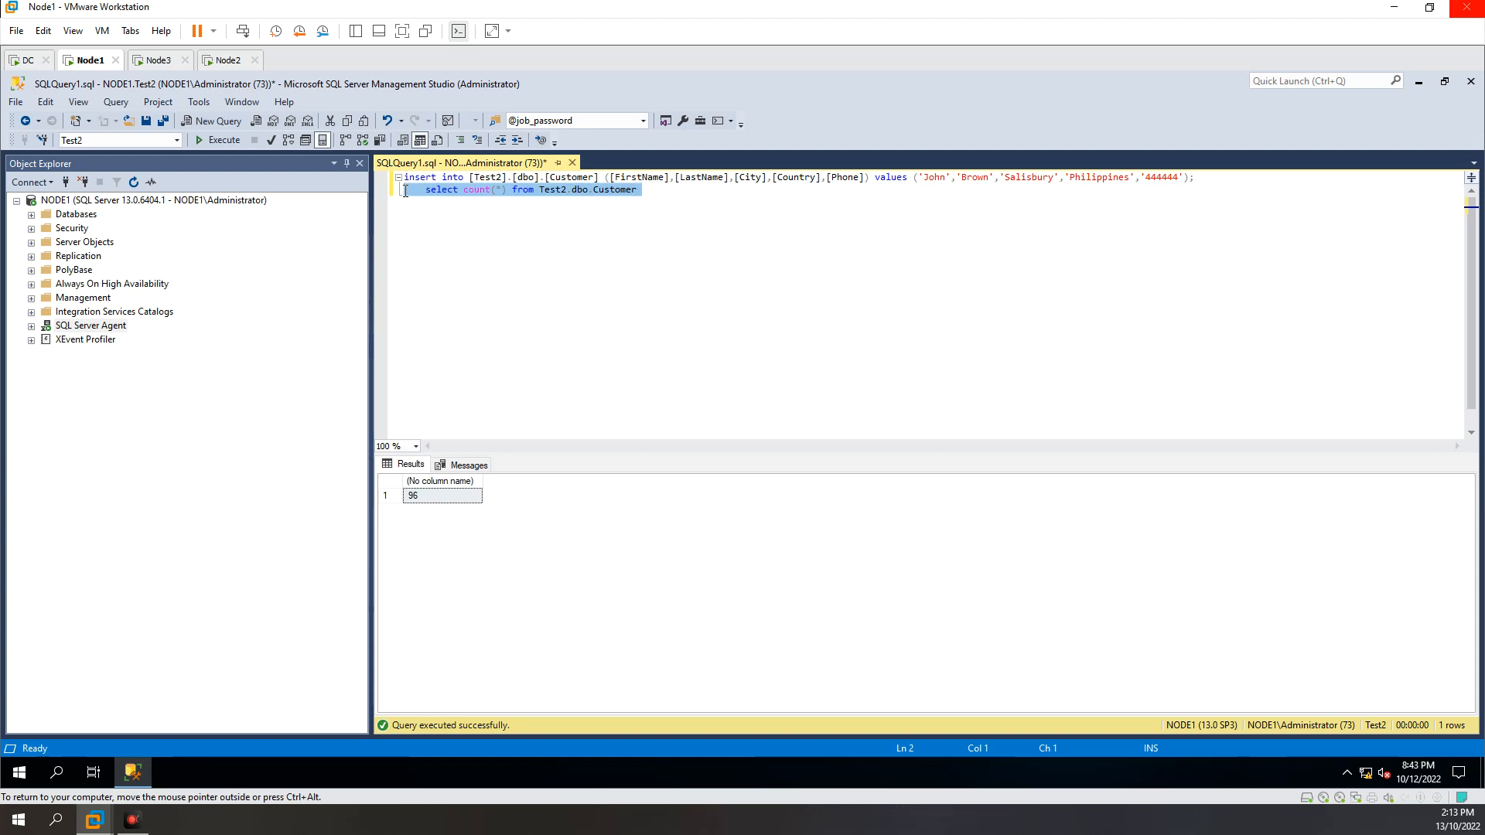
pyautogui.click(224, 141)
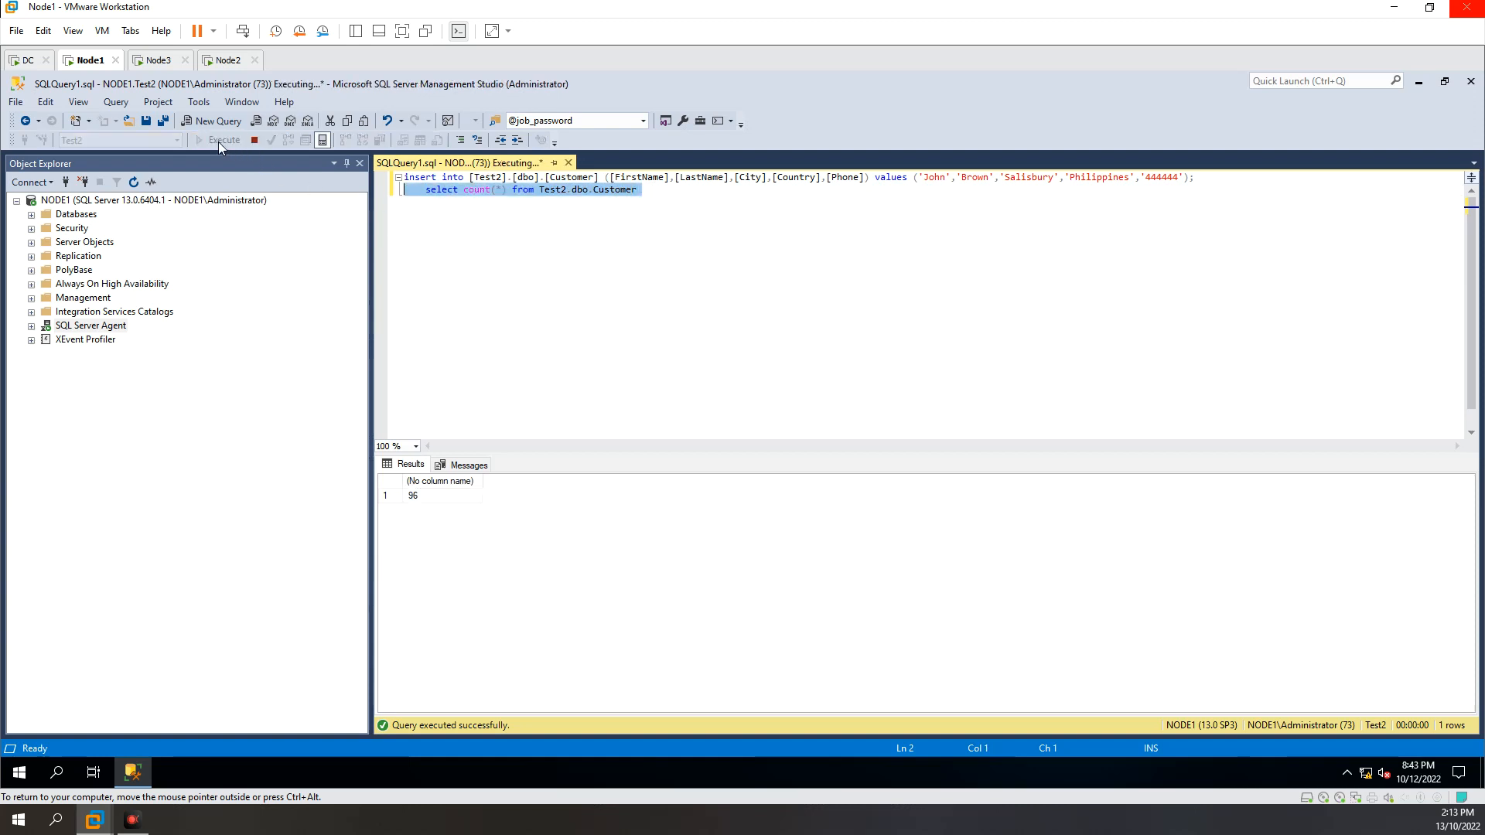
pyautogui.click(423, 499)
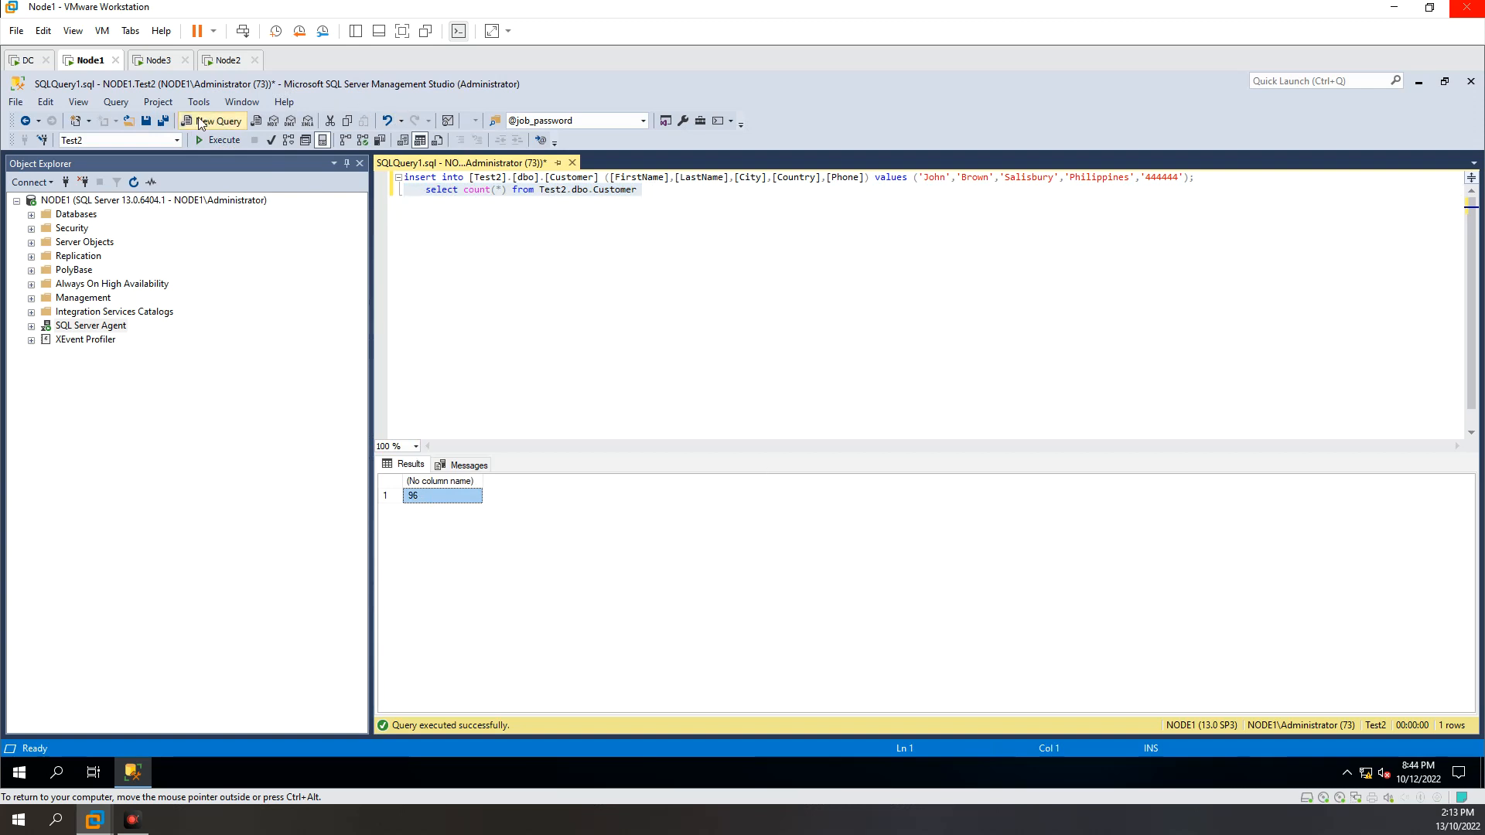
# Step: Switch to the Node3 machine, collapse the Databases and Replication nodes, and run the row-count query on [Test2].[dbo].[Customer]
pyautogui.click(155, 61)
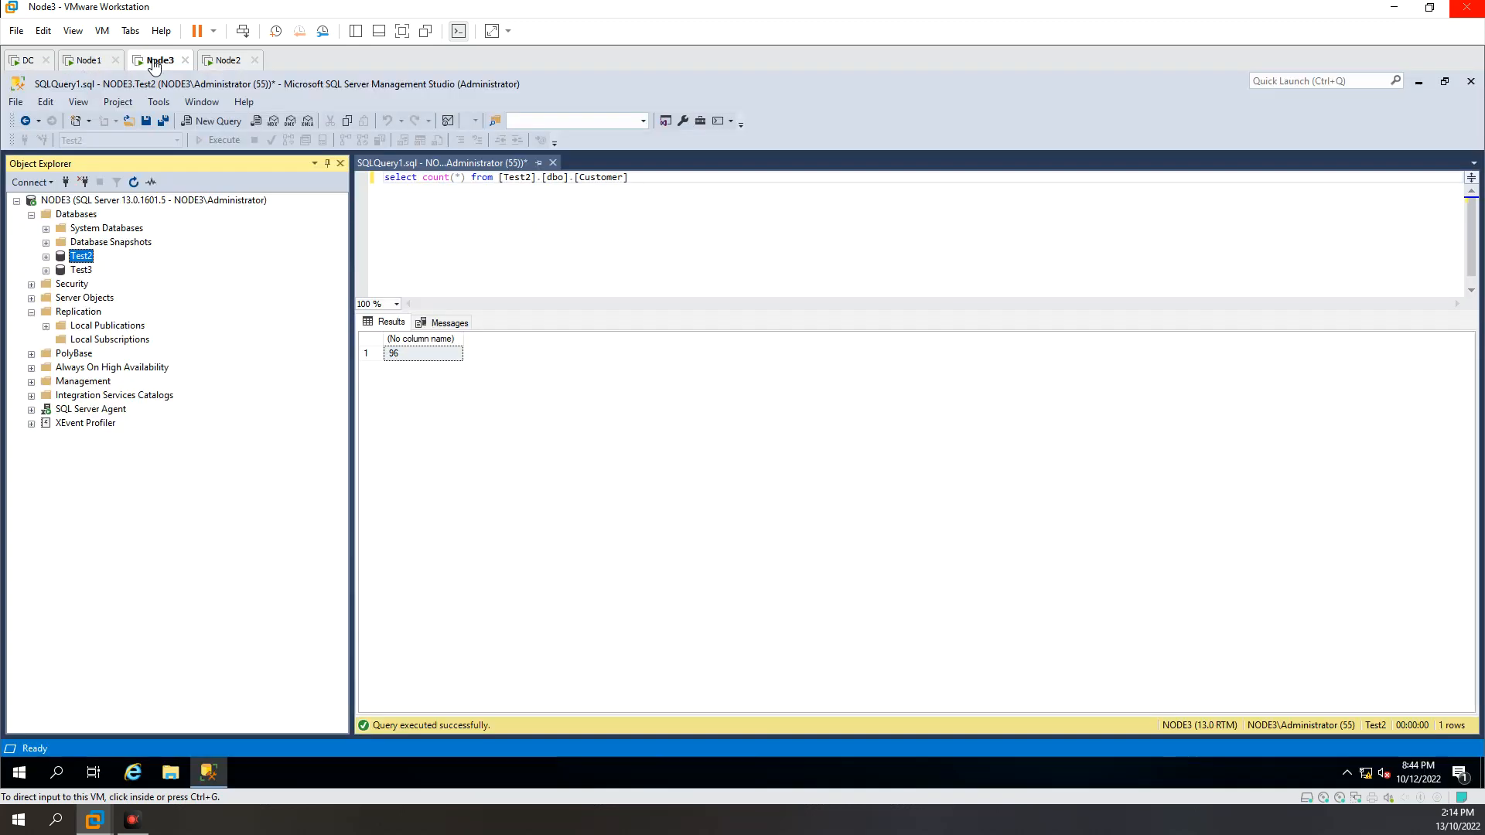
pyautogui.click(31, 214)
pyautogui.click(30, 256)
pyautogui.click(533, 177)
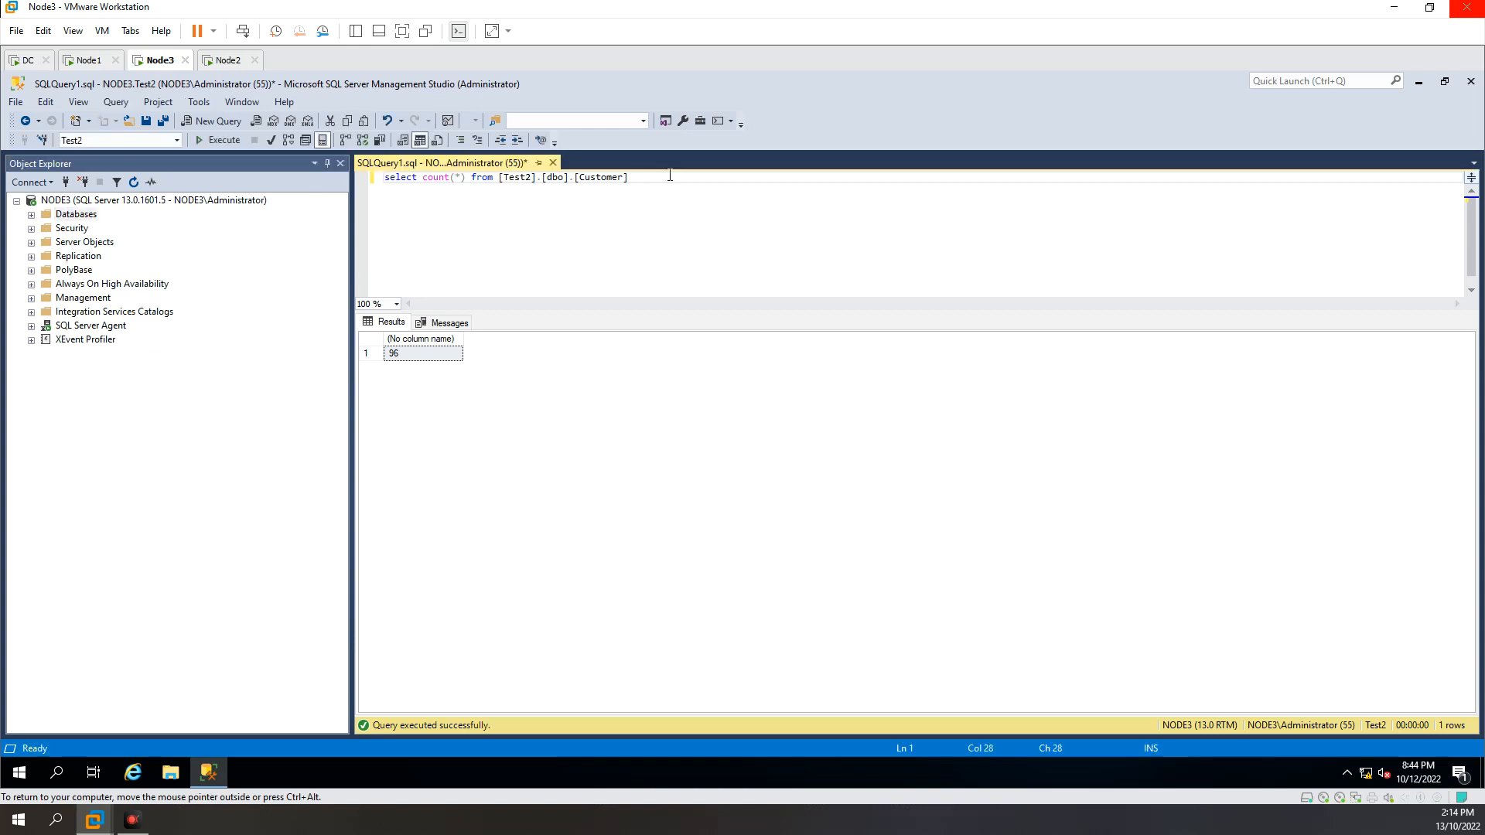
pyautogui.moveTo(664, 187); pyautogui.dragTo(367, 176)
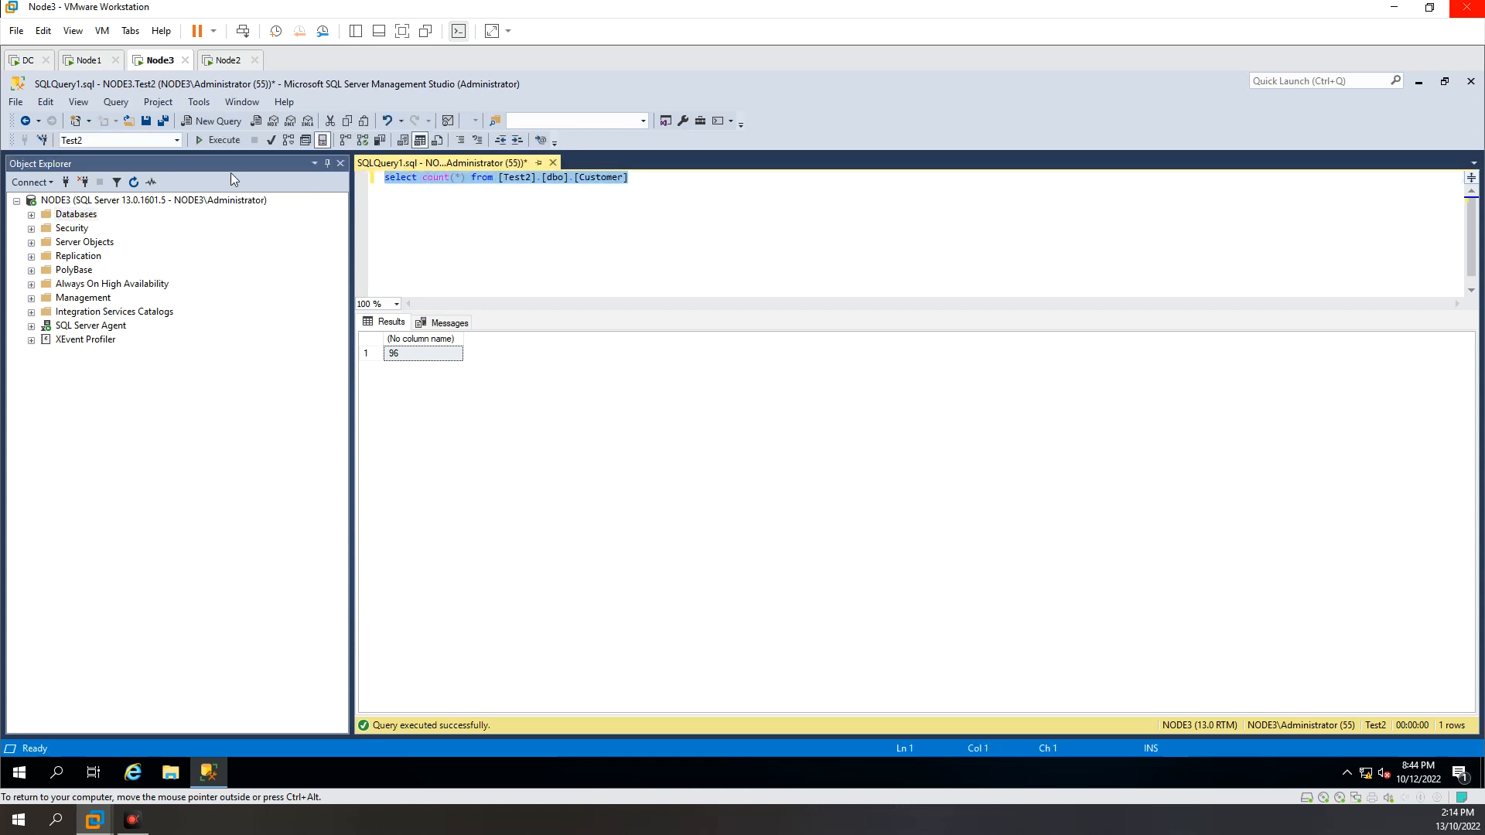
pyautogui.click(215, 143)
# Step: Return to the Node1 machine and run only the INSERT statement that adds a sample customer to Test2.dbo.Customer
pyautogui.click(84, 62)
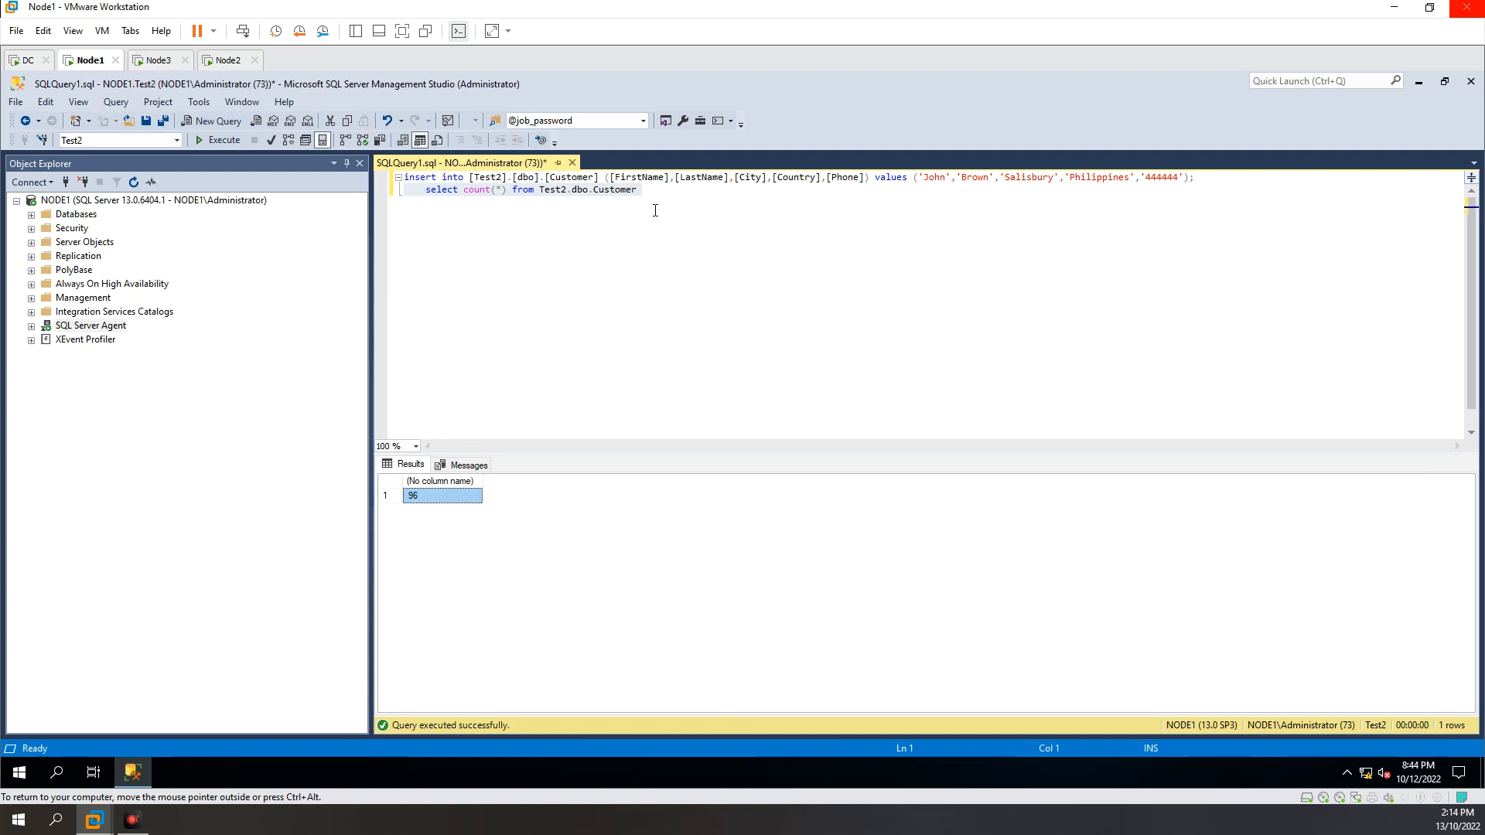
pyautogui.moveTo(1253, 176); pyautogui.dragTo(400, 174)
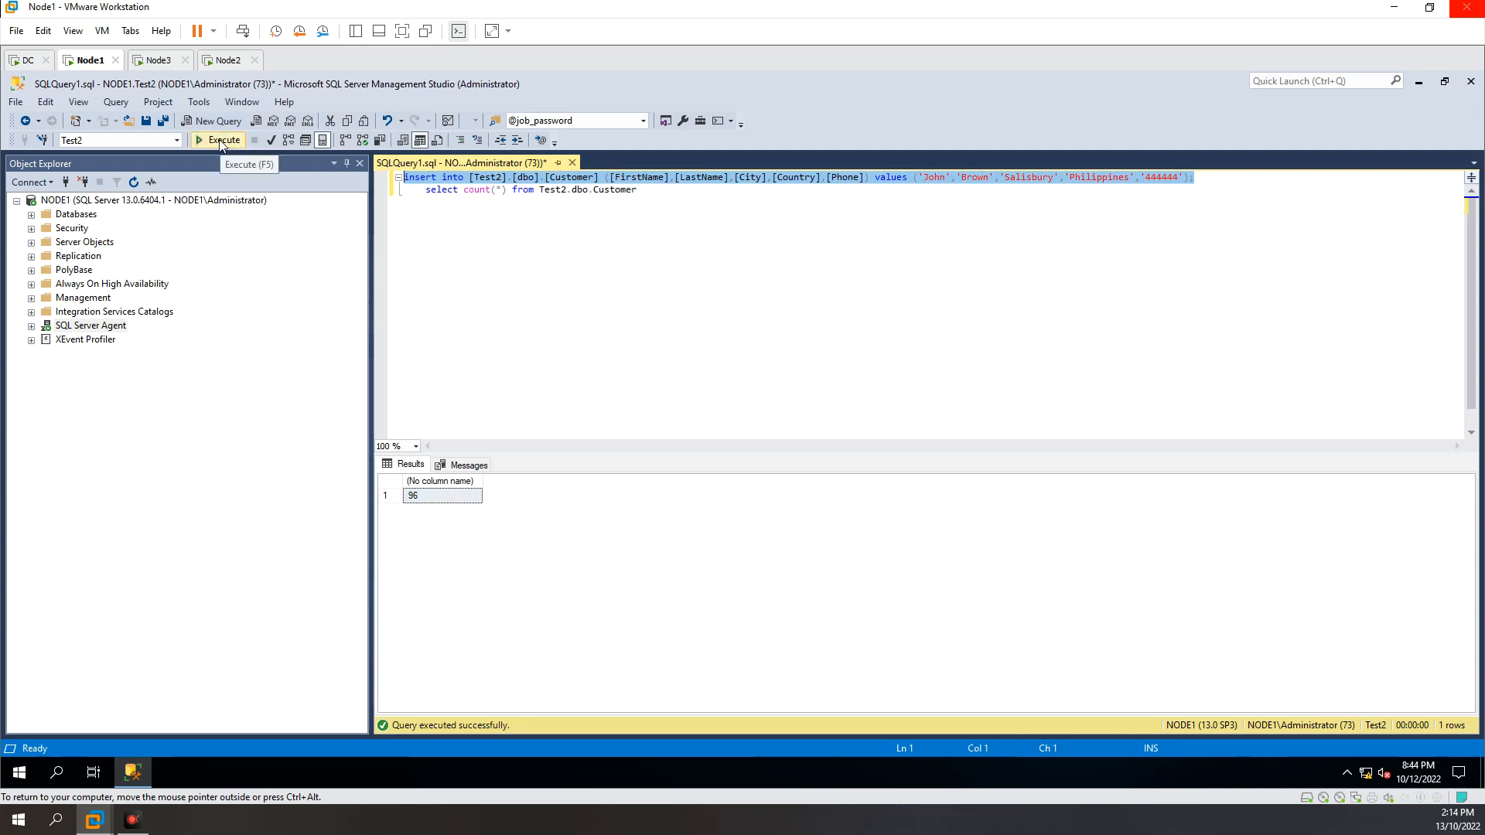
pyautogui.click(222, 142)
# Step: Rerun the Test2.dbo.Customer row count on NODE1 and check the result after the insert
pyautogui.click(492, 190)
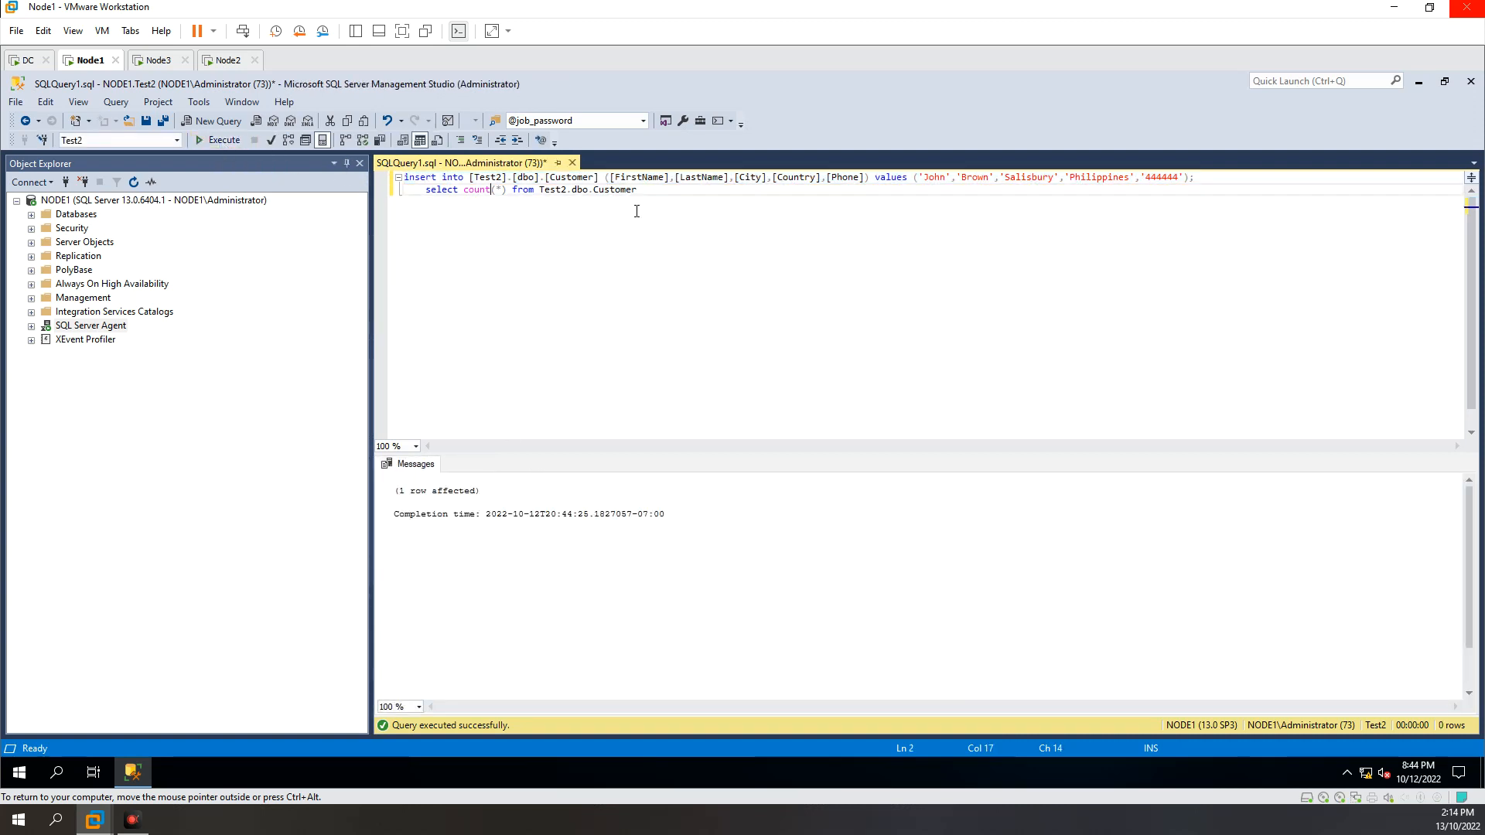
pyautogui.moveTo(652, 193); pyautogui.dragTo(366, 192)
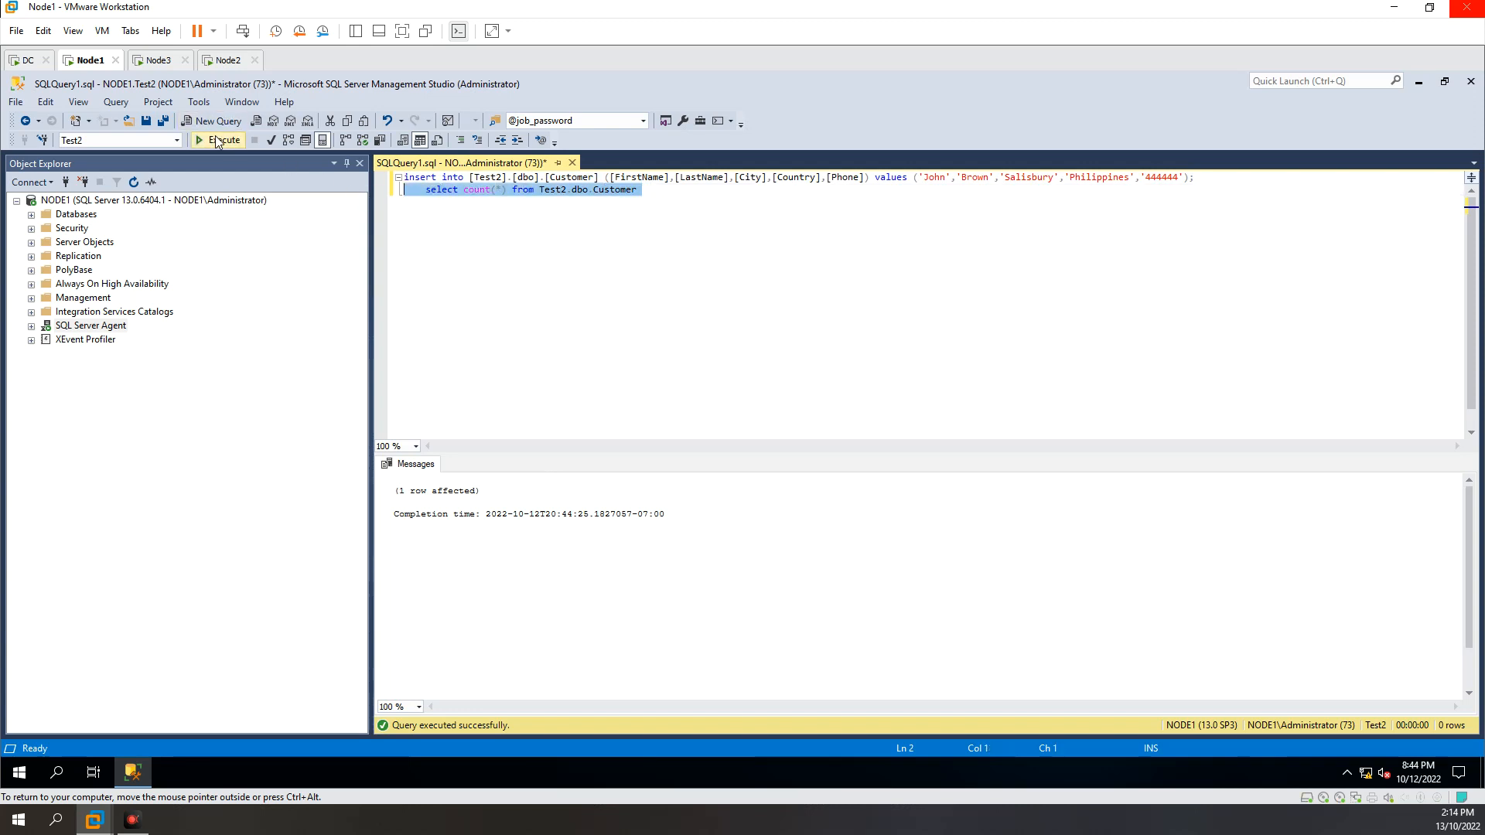
pyautogui.click(217, 141)
pyautogui.click(437, 495)
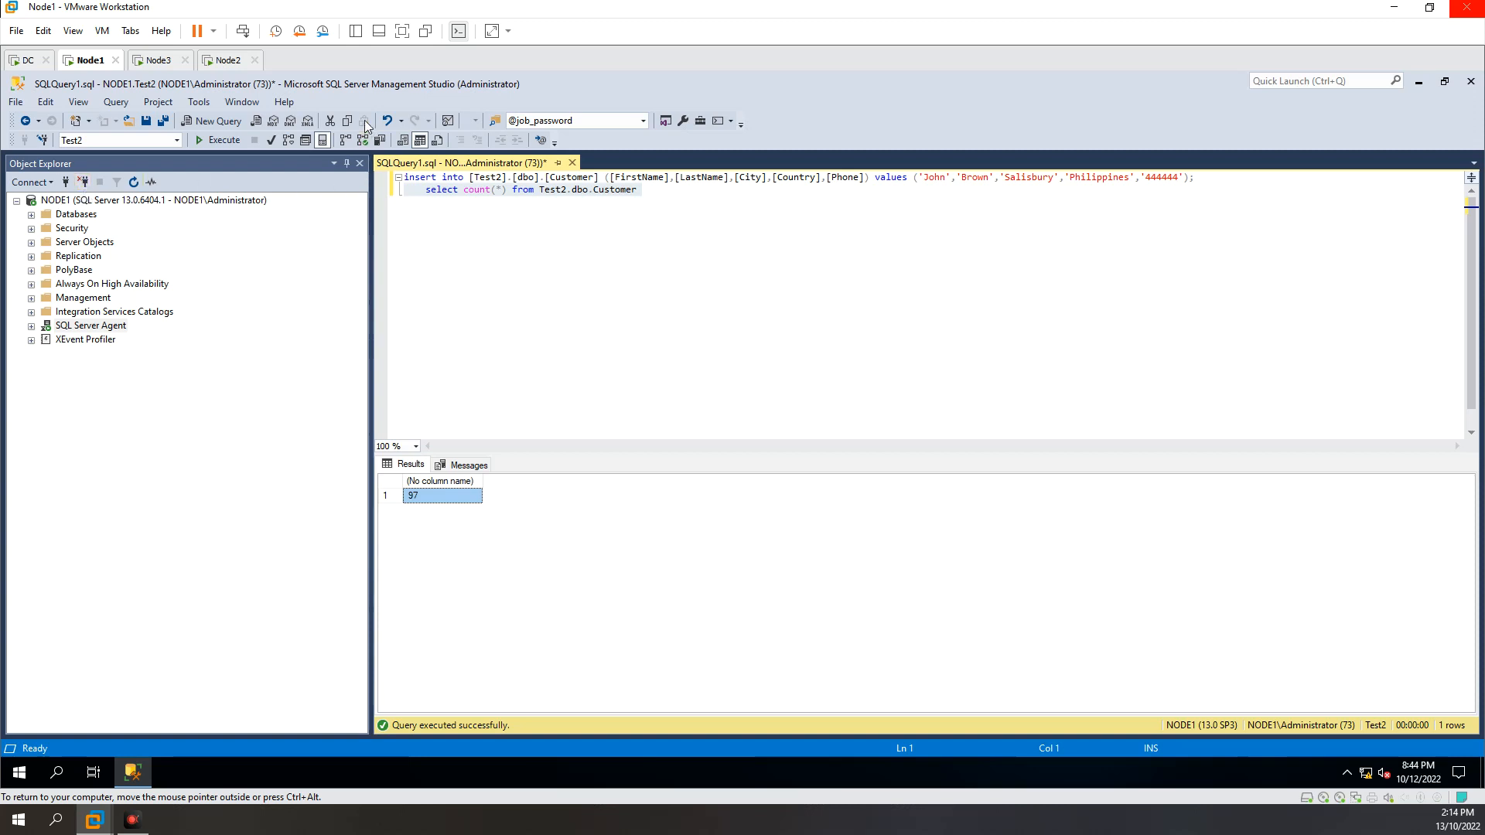
# Step: Switch to the Node3 machine and rerun the [Test2].[dbo].[Customer] row count to check that the inserted row replicated
pyautogui.click(156, 61)
pyautogui.click(422, 205)
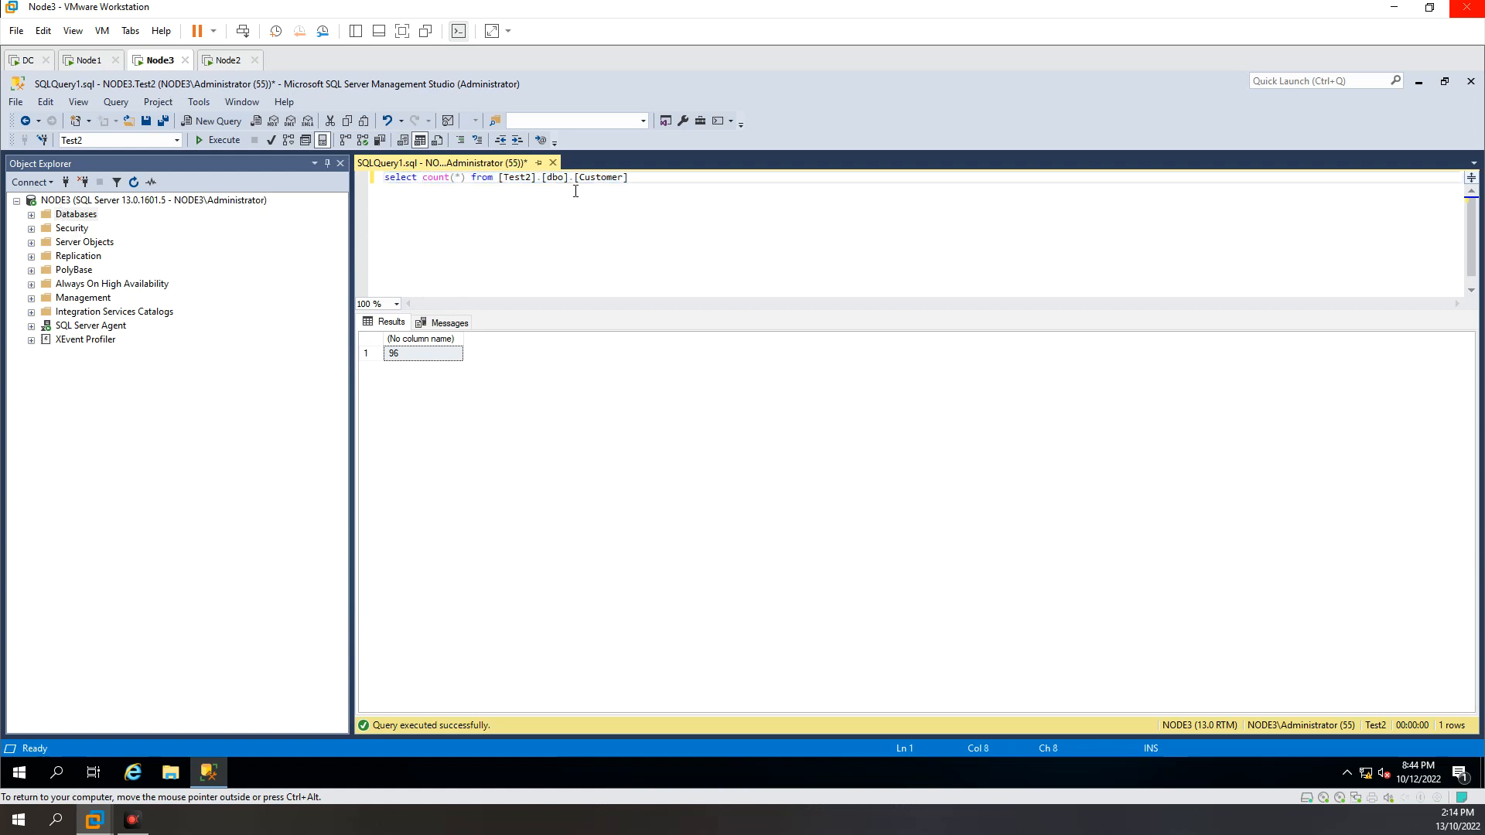
pyautogui.moveTo(657, 179); pyautogui.dragTo(361, 177)
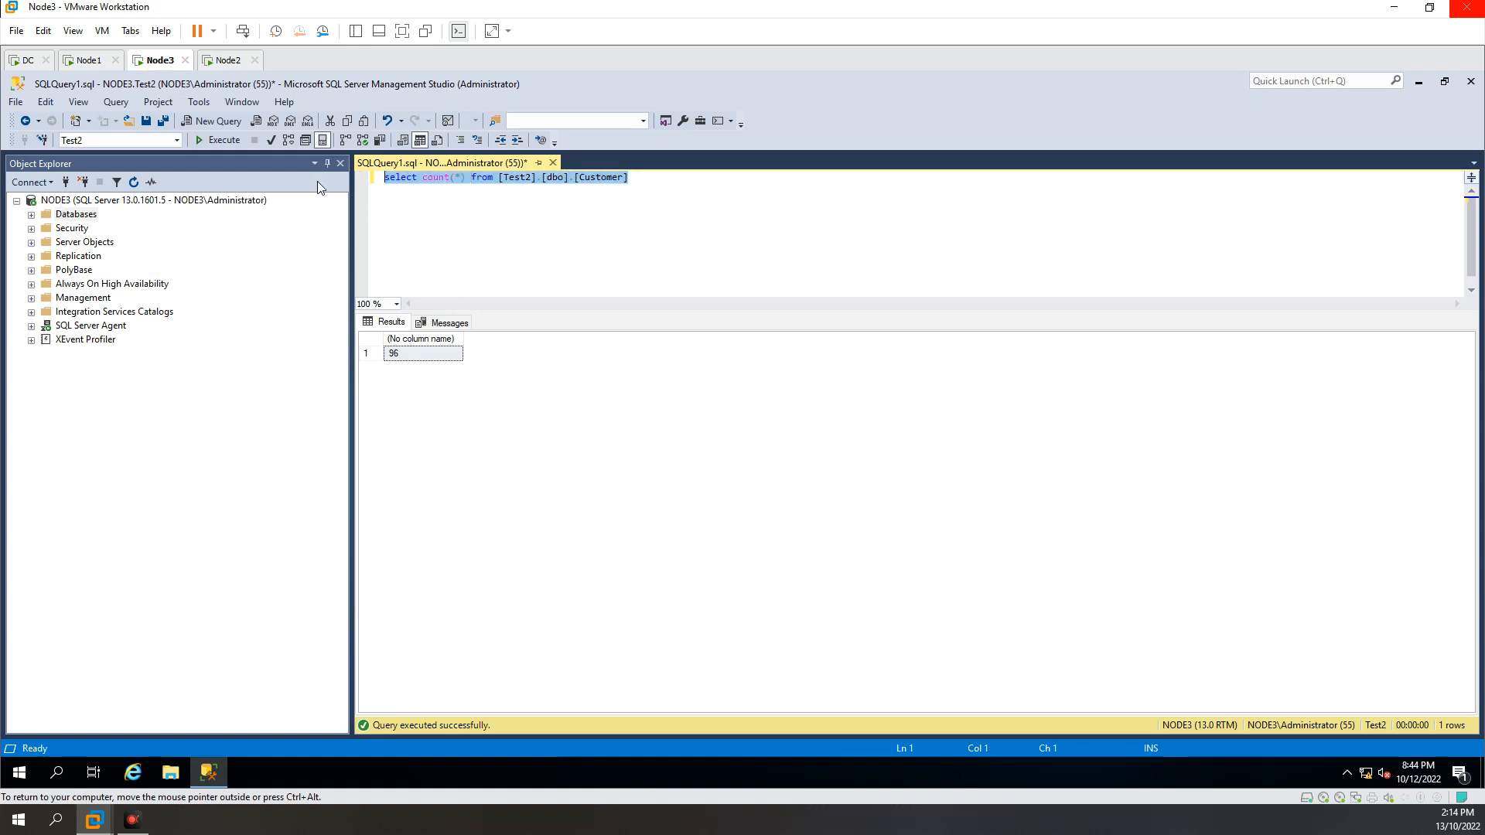
pyautogui.click(223, 140)
pyautogui.click(402, 353)
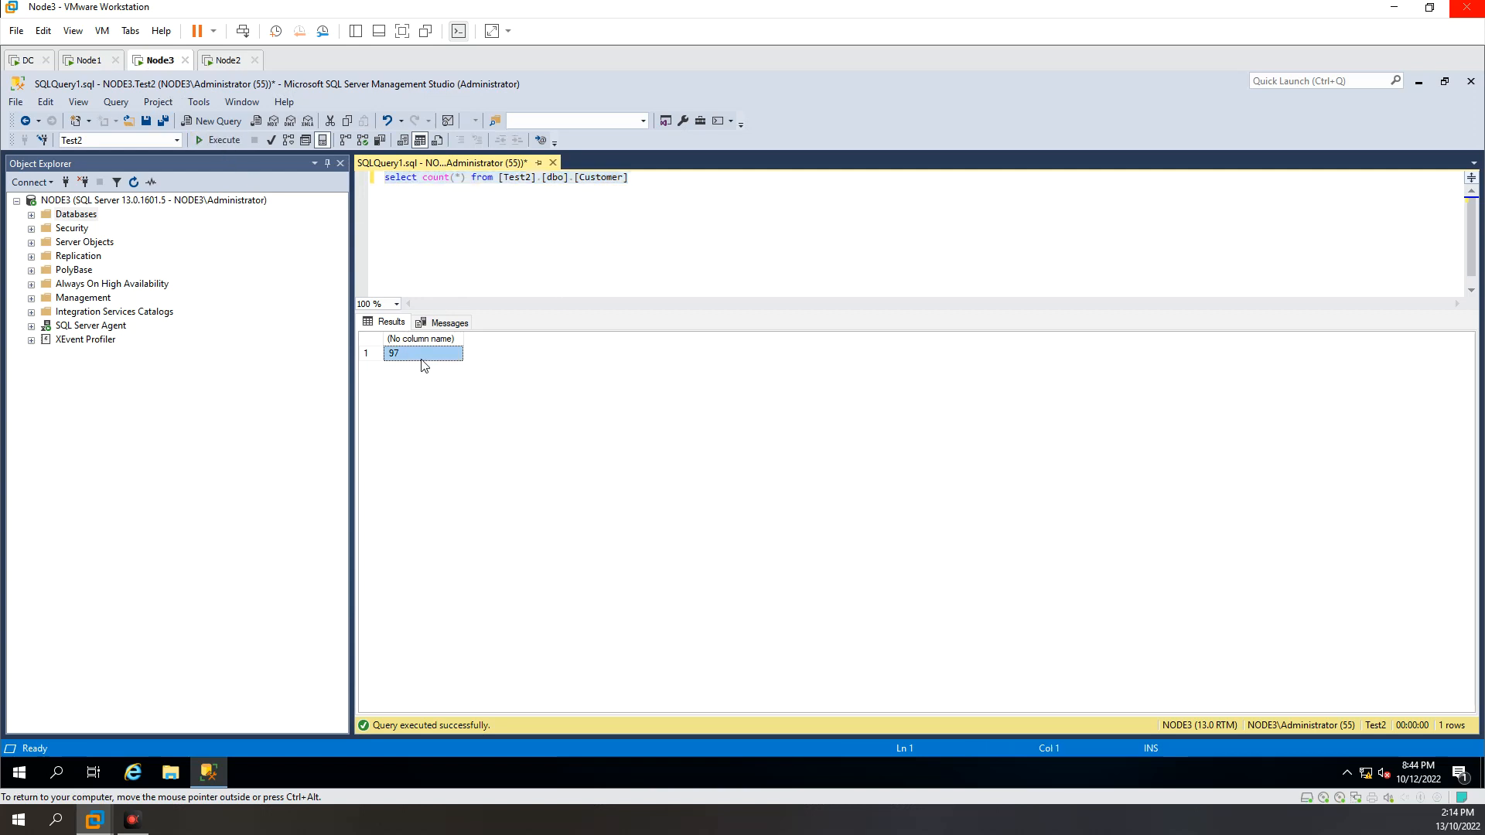
# Step: Narrow Object Explorer on NODE3 to widen the query area, and switch back to the Node1 machine
pyautogui.click(487, 205)
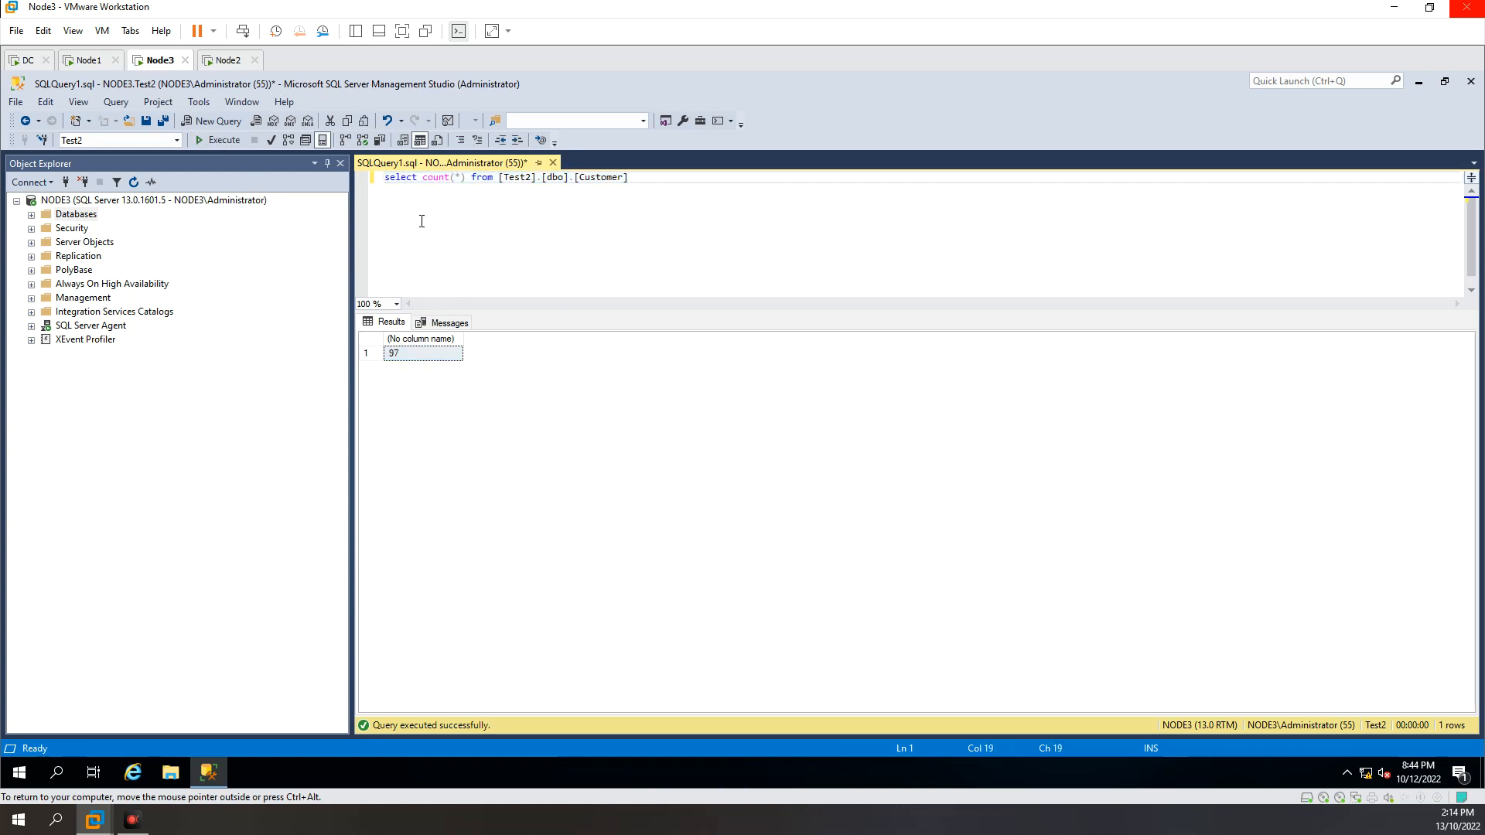
pyautogui.moveTo(345, 241); pyautogui.dragTo(314, 270)
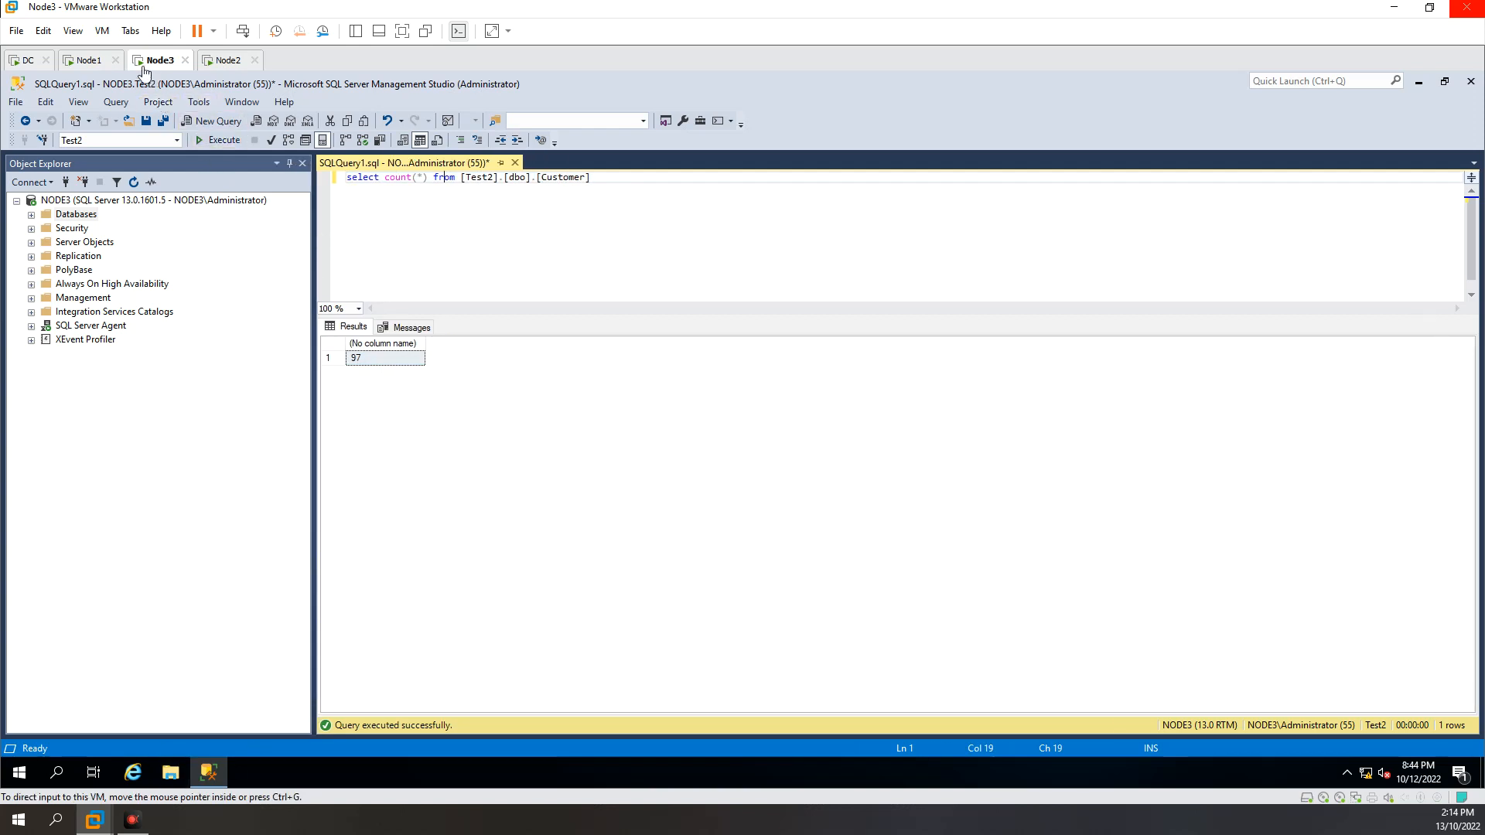
pyautogui.click(82, 62)
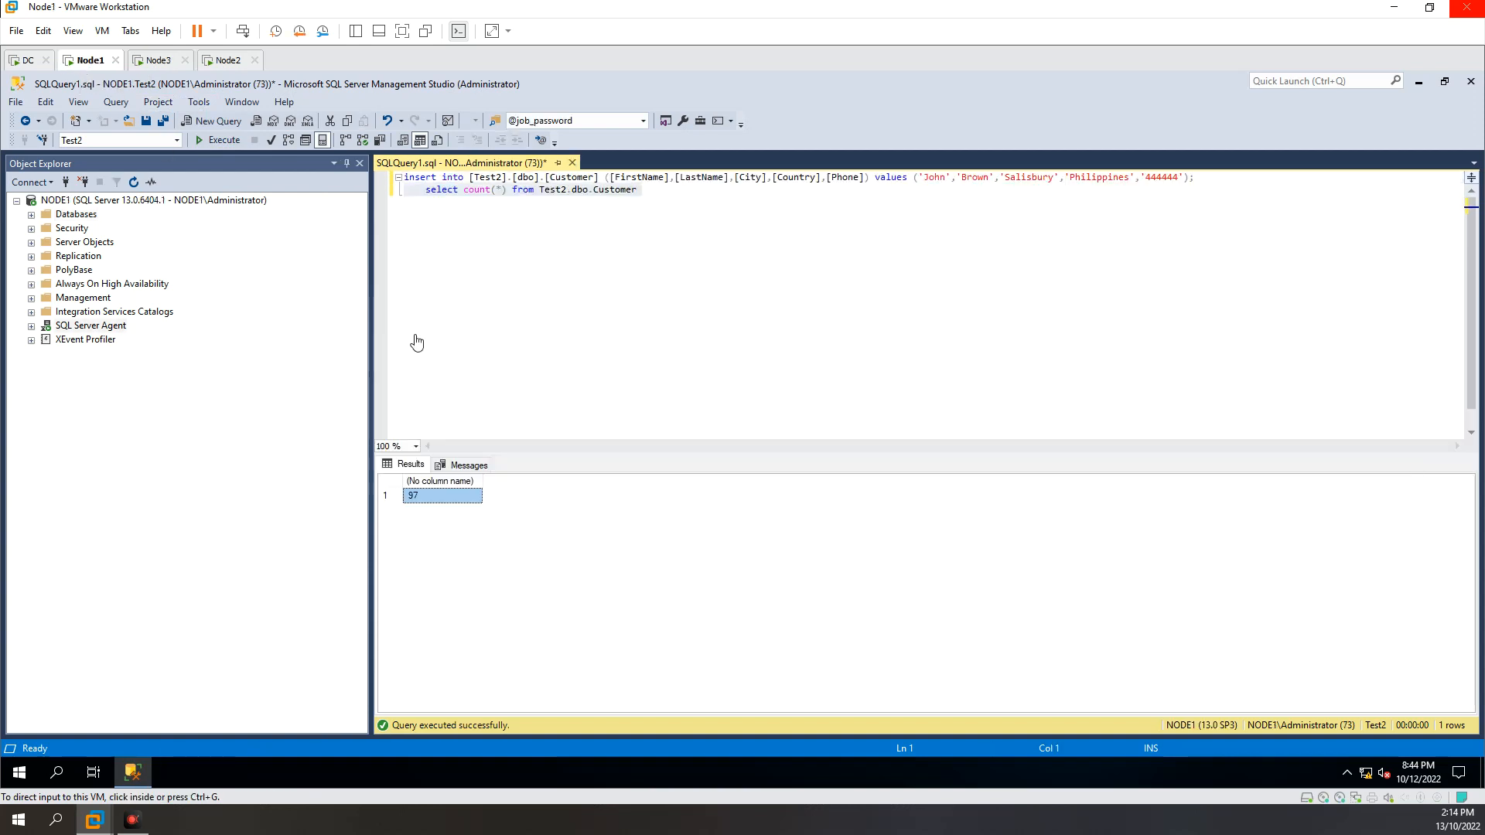